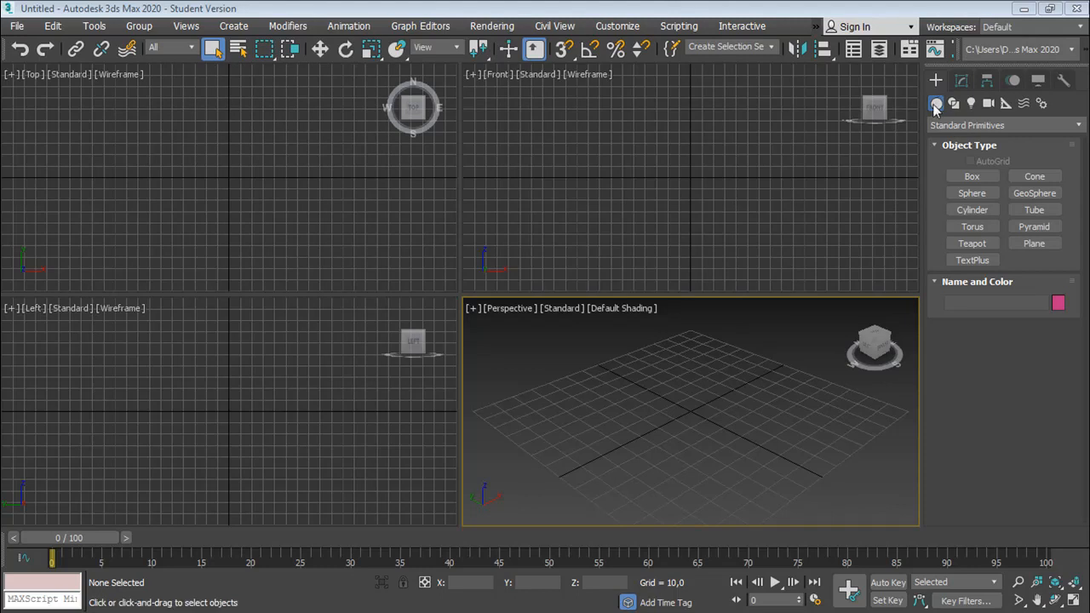
# Step: Create a standard primitive box in the Top viewport, about 80.7 long, 140.4 wide and 72.3 high
pyautogui.click(935, 104)
pyautogui.click(972, 177)
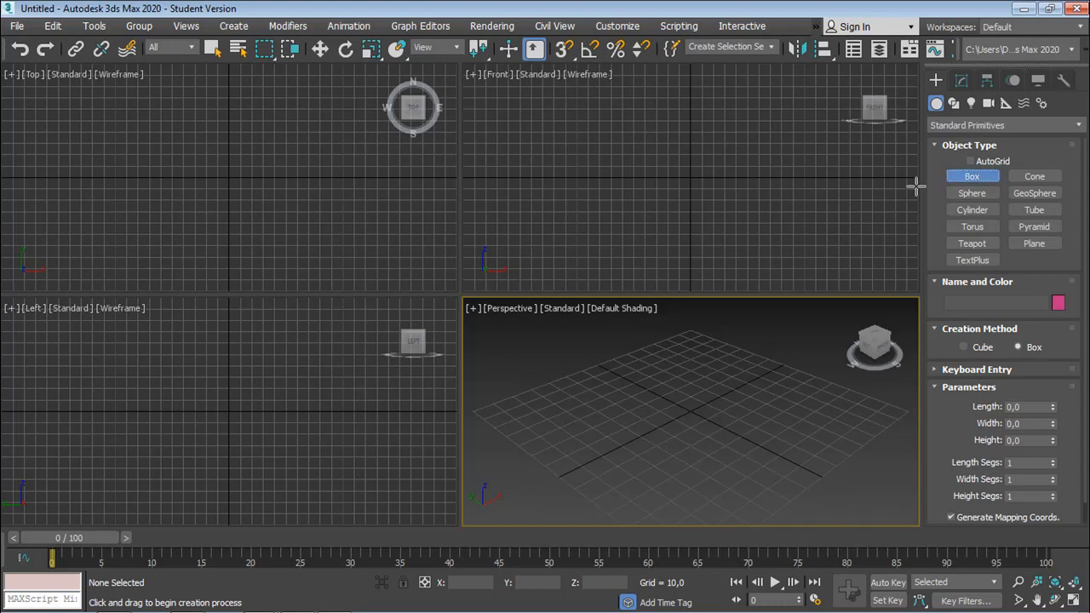
pyautogui.click(972, 178)
pyautogui.moveTo(145, 122); pyautogui.dragTo(307, 215)
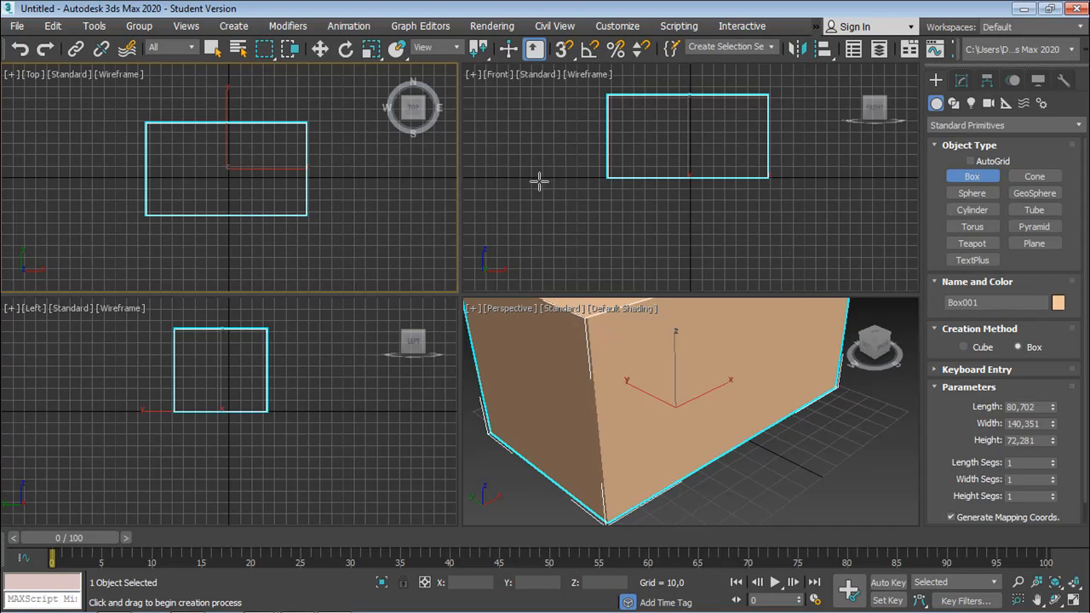
# Step: Leave Box creation and return to object selection
pyautogui.click(976, 174)
pyautogui.click(974, 175)
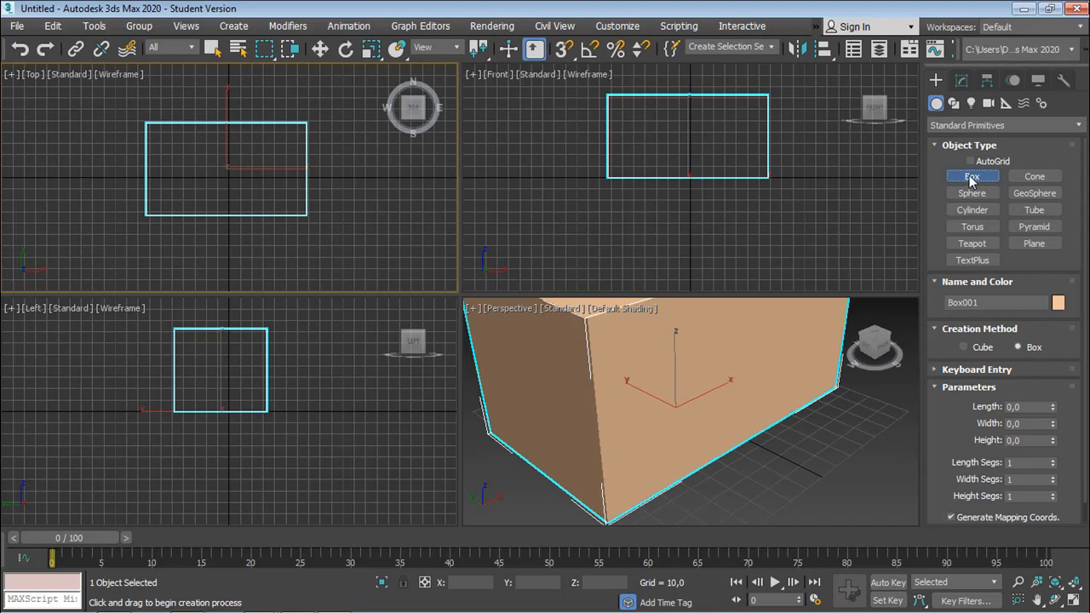
pyautogui.click(215, 51)
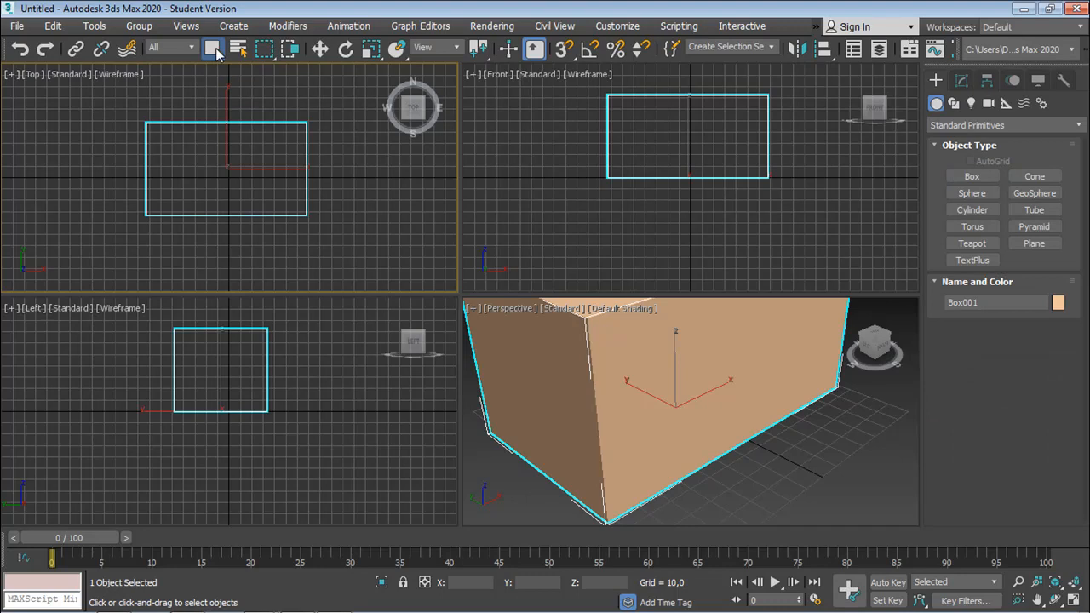
pyautogui.click(967, 178)
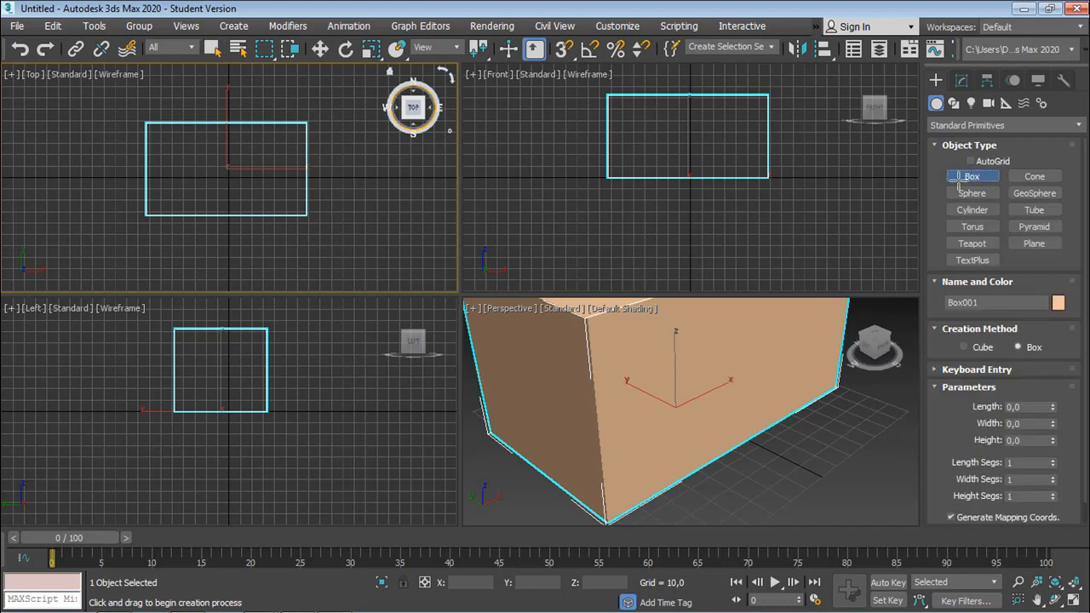
pyautogui.click(961, 177)
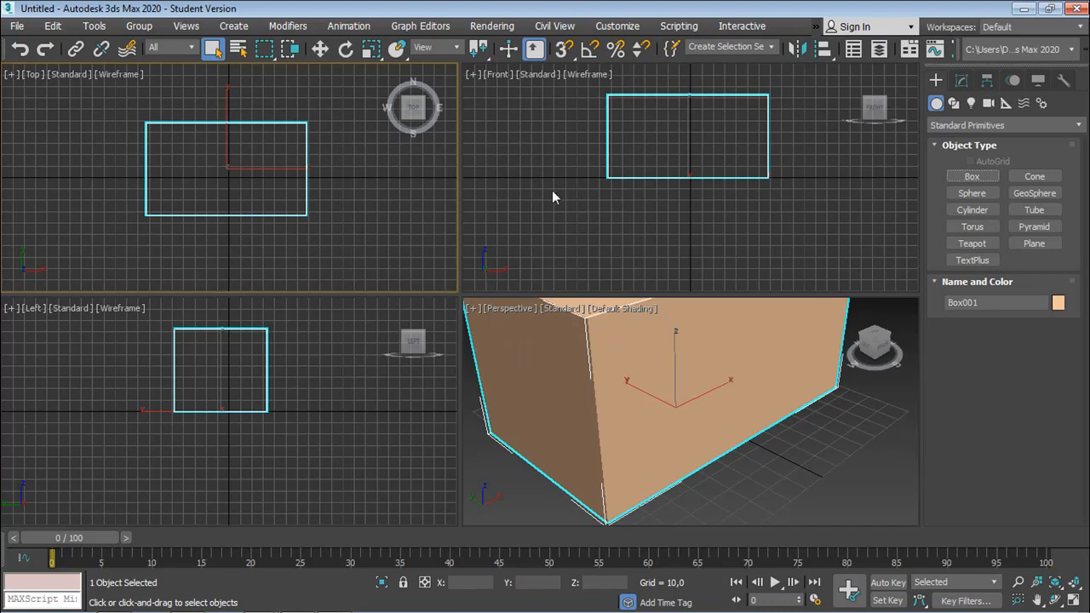
# Step: Activate the Front, Left, Perspective and Top viewports in turn while keeping the box selected
pyautogui.rightClick(578, 189)
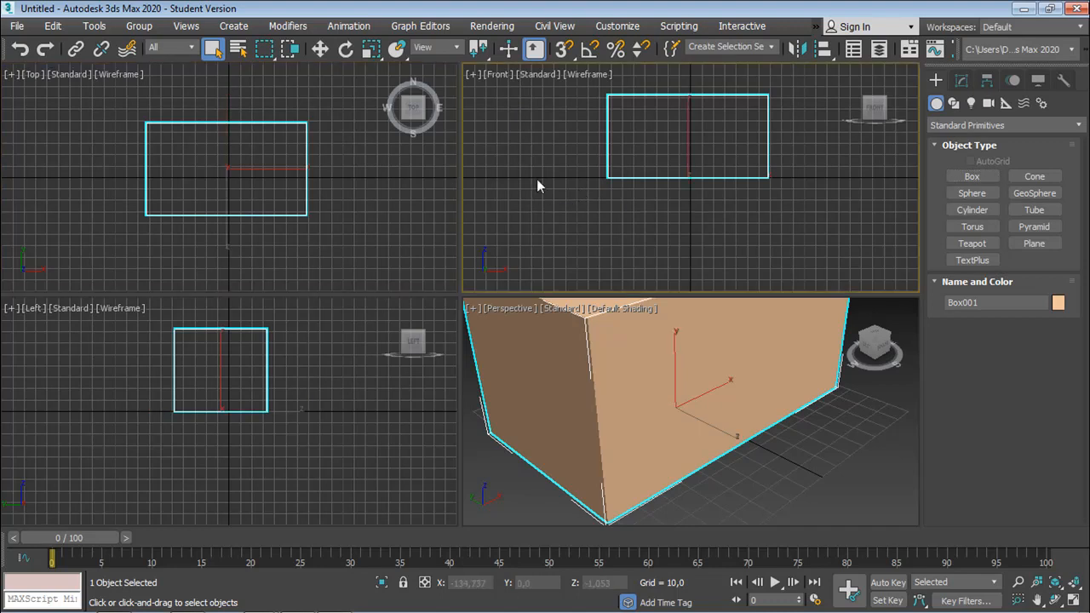
pyautogui.rightClick(350, 360)
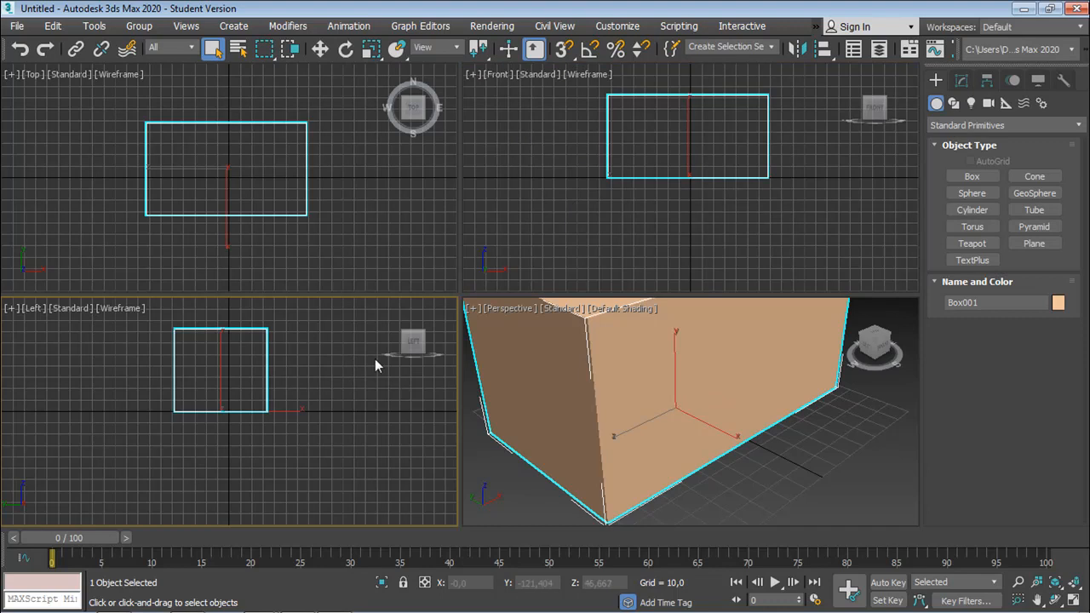
pyautogui.rightClick(527, 359)
pyautogui.rightClick(529, 247)
pyautogui.rightClick(407, 241)
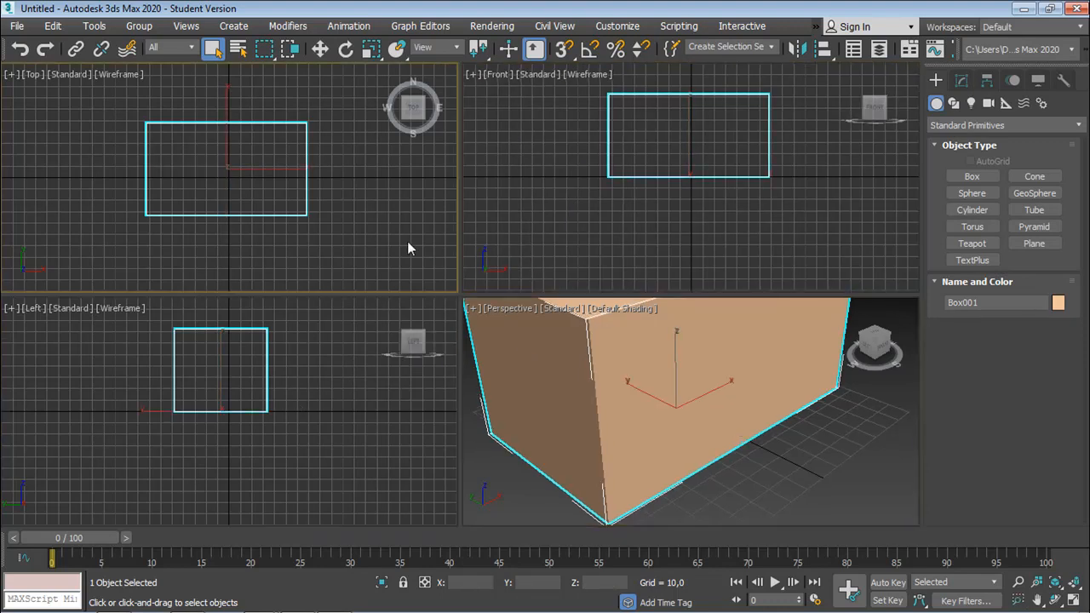
pyautogui.rightClick(334, 351)
pyautogui.rightClick(524, 254)
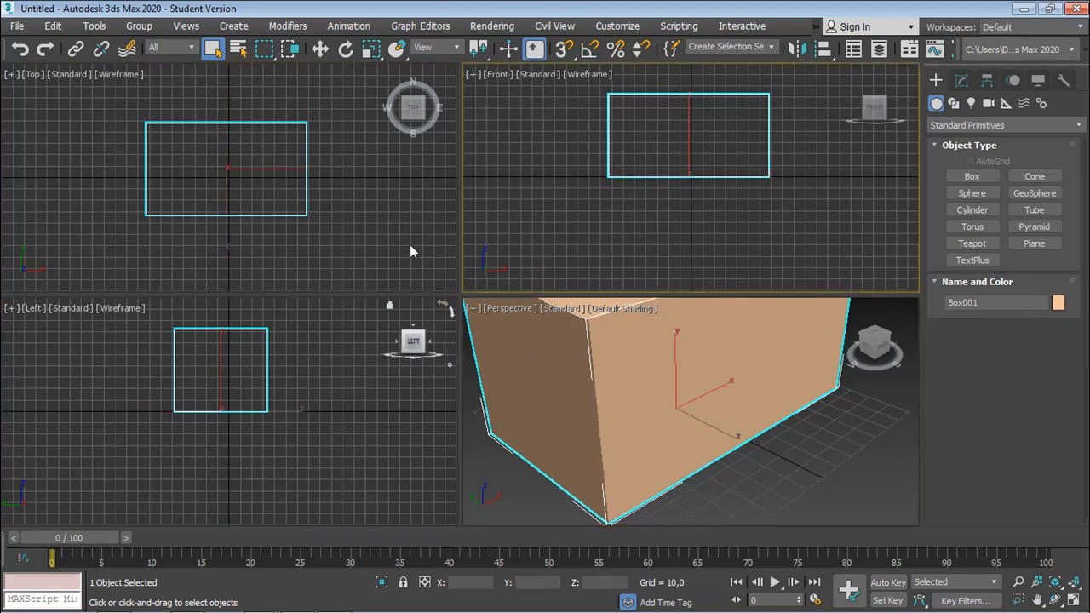
pyautogui.rightClick(410, 245)
pyautogui.rightClick(351, 335)
pyautogui.rightClick(532, 268)
pyautogui.rightClick(408, 242)
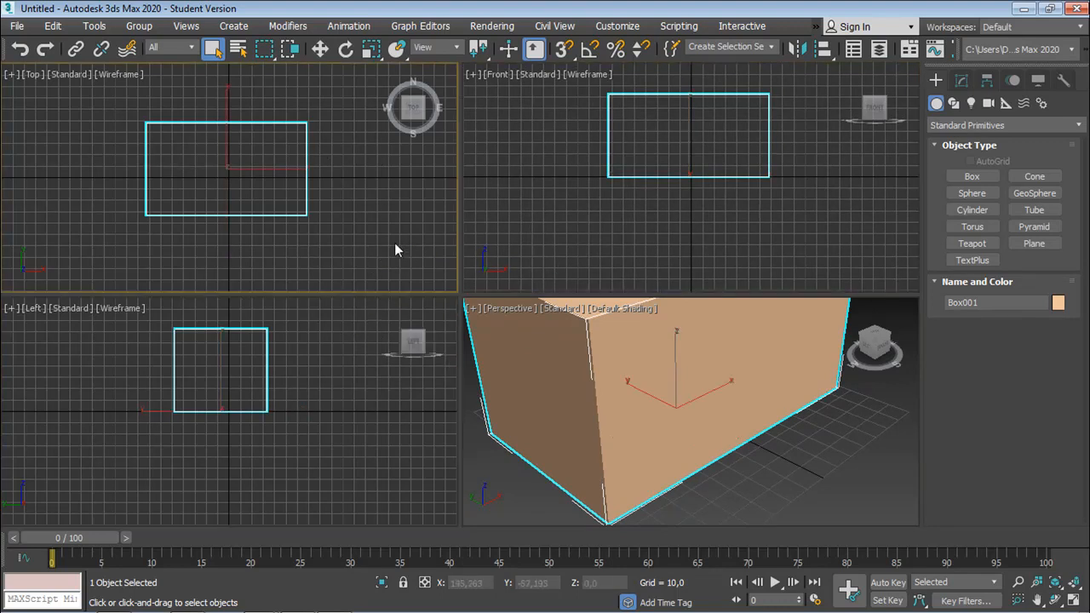
pyautogui.rightClick(607, 242)
pyautogui.rightClick(332, 384)
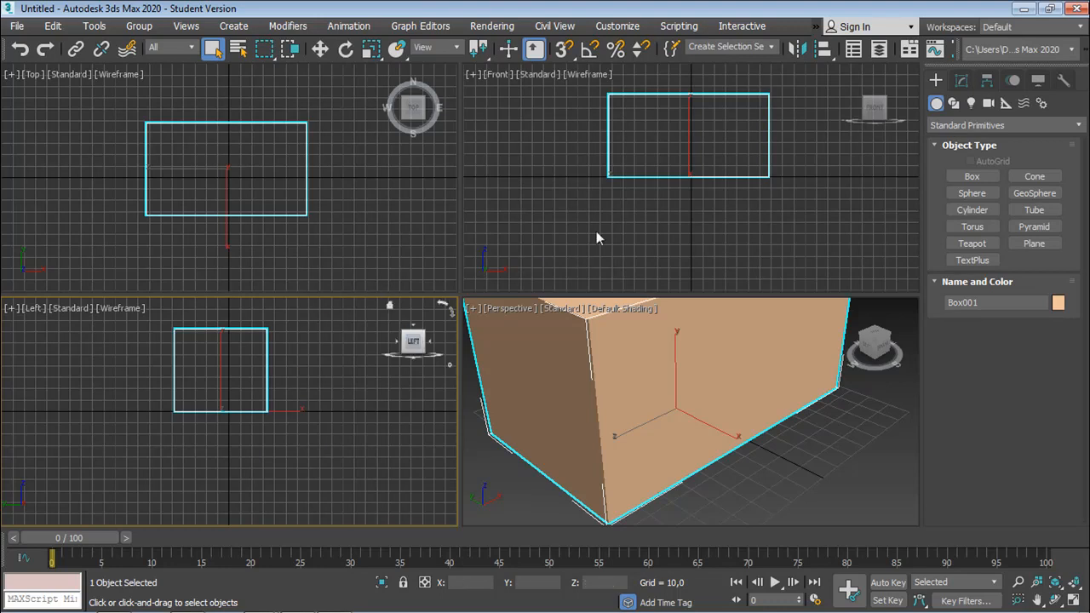
pyautogui.rightClick(546, 192)
pyautogui.rightClick(426, 204)
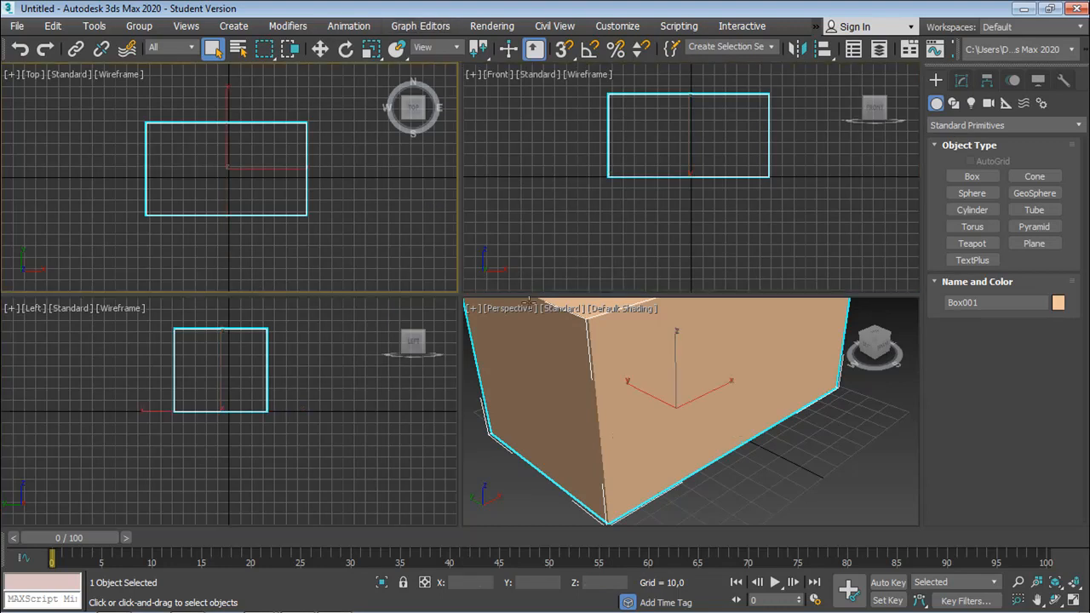
pyautogui.rightClick(586, 219)
pyautogui.rightClick(362, 340)
pyautogui.rightClick(375, 244)
pyautogui.rightClick(526, 243)
pyautogui.rightClick(394, 308)
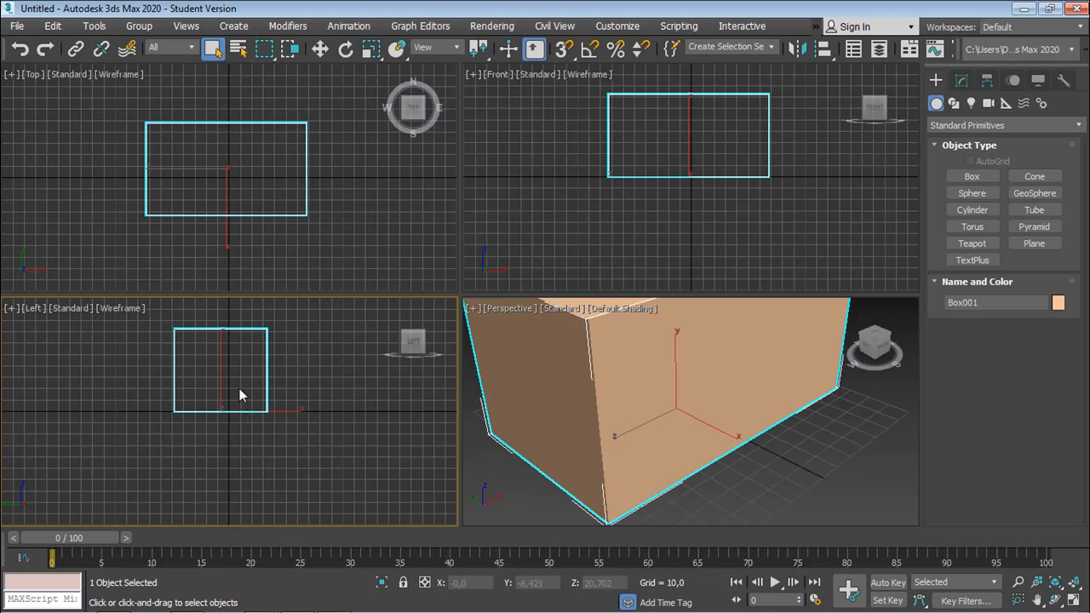
# Step: Zoom in and out on the box in the Left viewport
pyautogui.scroll(-2, 240, 389)
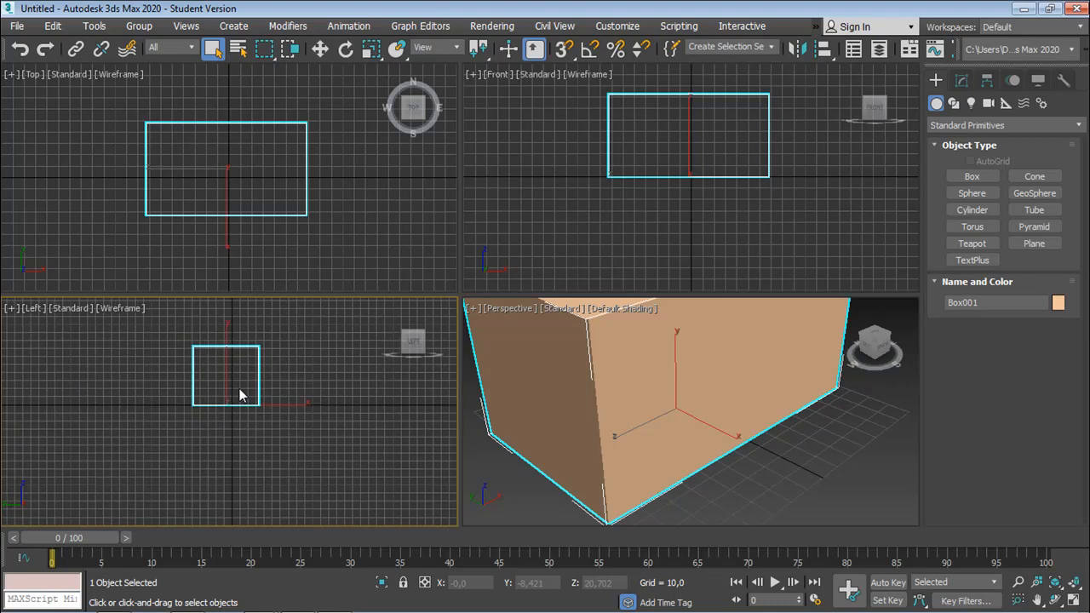
pyautogui.scroll(-2, 239, 395)
pyautogui.scroll(2, 240, 394)
pyautogui.scroll(3, 240, 395)
pyautogui.scroll(-4, 239, 395)
pyautogui.scroll(1, 239, 395)
pyautogui.scroll(-1, 240, 395)
pyautogui.scroll(1, 239, 394)
# Step: Zoom the Top and Front viewports in and out, and zoom the Perspective viewport out to fit the whole box
pyautogui.middleClick(251, 187)
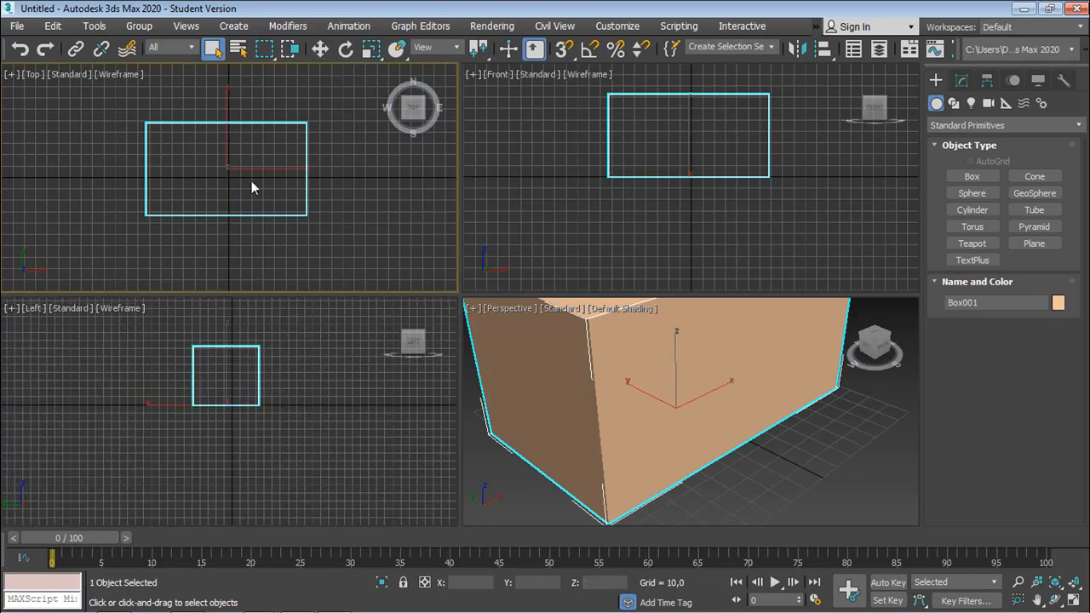
pyautogui.scroll(-3, 252, 188)
pyautogui.scroll(3, 251, 187)
pyautogui.scroll(-2, 666, 176)
pyautogui.scroll(-2, 666, 176)
pyautogui.scroll(2, 665, 179)
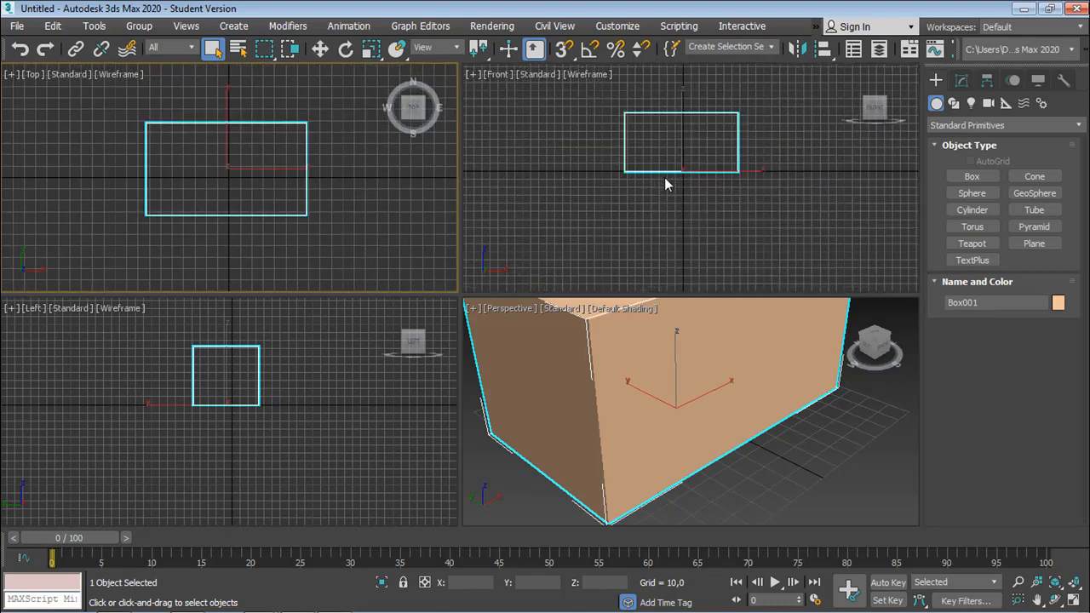
pyautogui.click(681, 415)
pyautogui.scroll(-5, 686, 426)
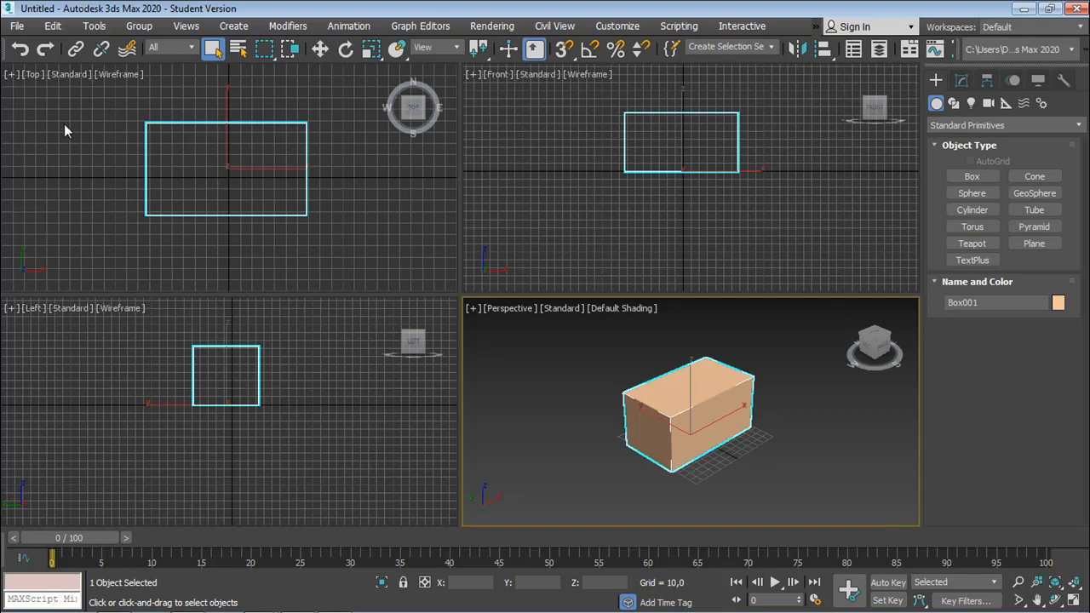
# Step: Switch repeatedly among the four viewports using plain object selection, clearing and restoring the box selection along the way
pyautogui.click(491, 129)
pyautogui.click(399, 172)
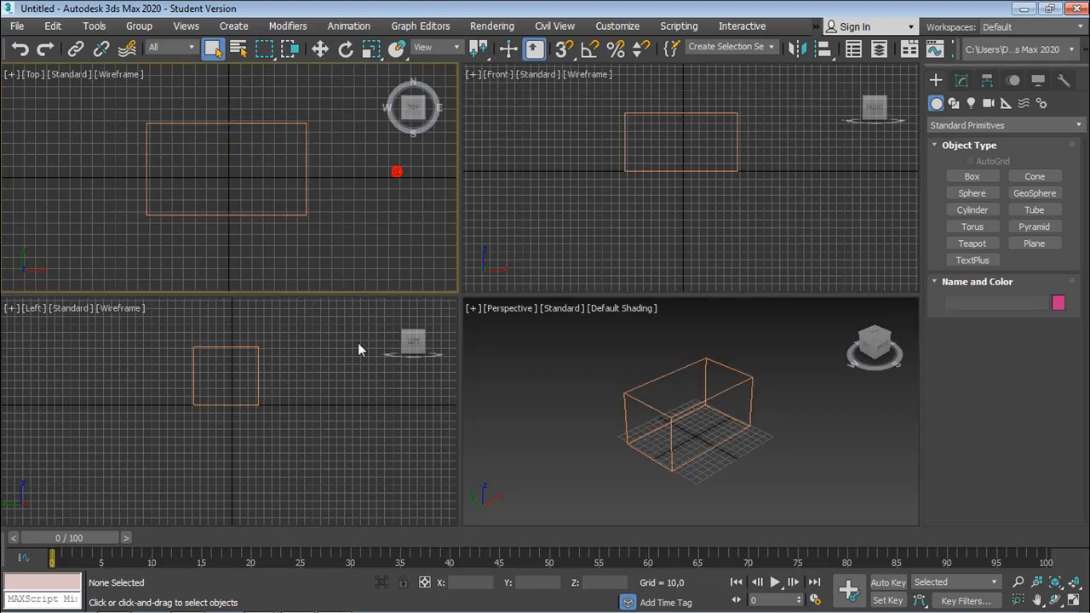
pyautogui.click(352, 317)
pyautogui.click(581, 236)
pyautogui.click(391, 211)
pyautogui.click(362, 371)
pyautogui.click(596, 239)
pyautogui.click(393, 199)
pyautogui.click(370, 362)
pyautogui.click(636, 408)
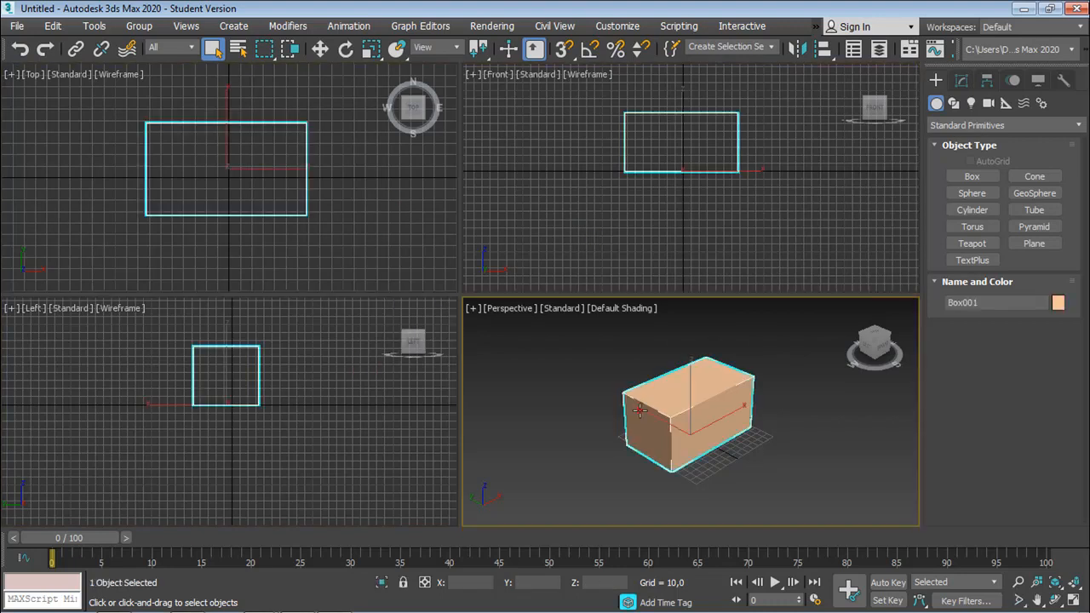
pyautogui.click(533, 375)
pyautogui.click(542, 225)
pyautogui.click(424, 216)
pyautogui.click(369, 339)
pyautogui.click(515, 351)
pyautogui.click(551, 245)
pyautogui.click(412, 209)
pyautogui.click(688, 416)
pyautogui.click(508, 236)
pyautogui.click(424, 228)
pyautogui.click(377, 336)
pyautogui.click(507, 378)
pyautogui.click(522, 345)
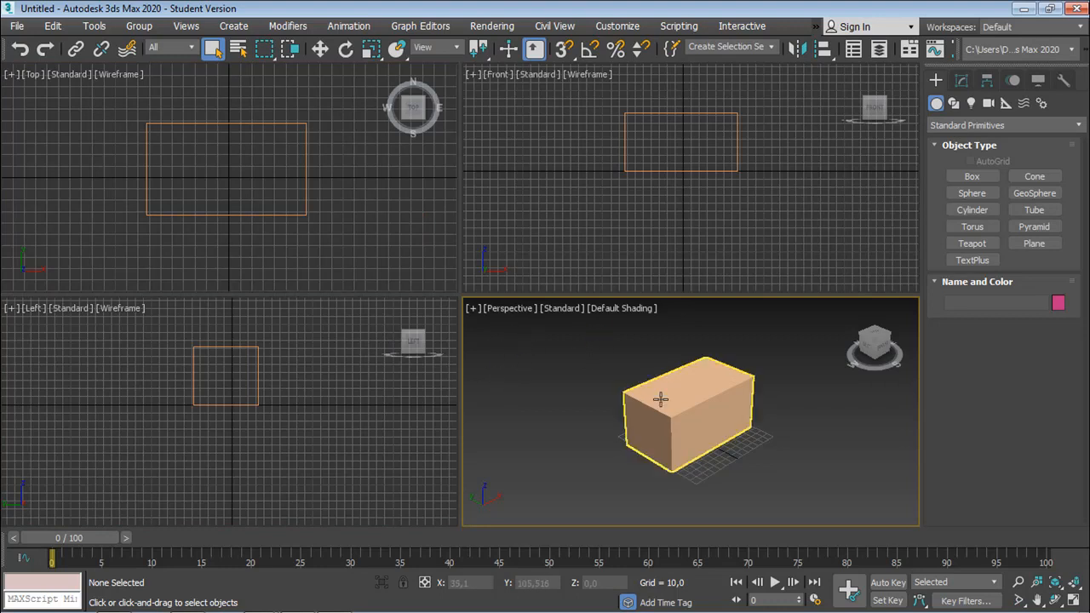
pyautogui.click(535, 151)
pyautogui.click(424, 163)
pyautogui.click(349, 317)
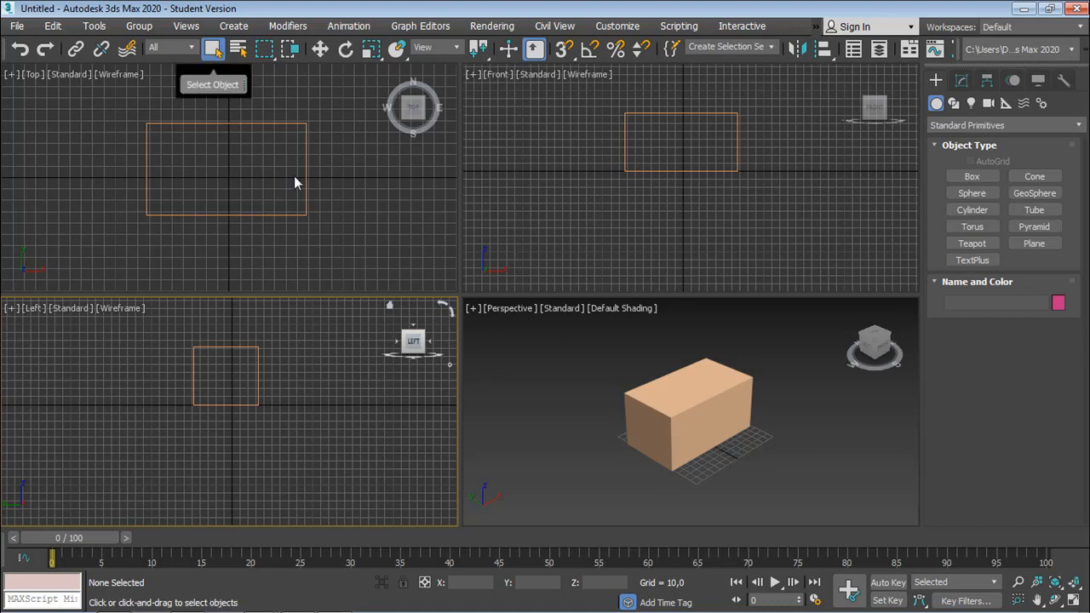
# Step: Select the box in the Perspective viewport, clear the selection and select the box again
pyautogui.click(664, 394)
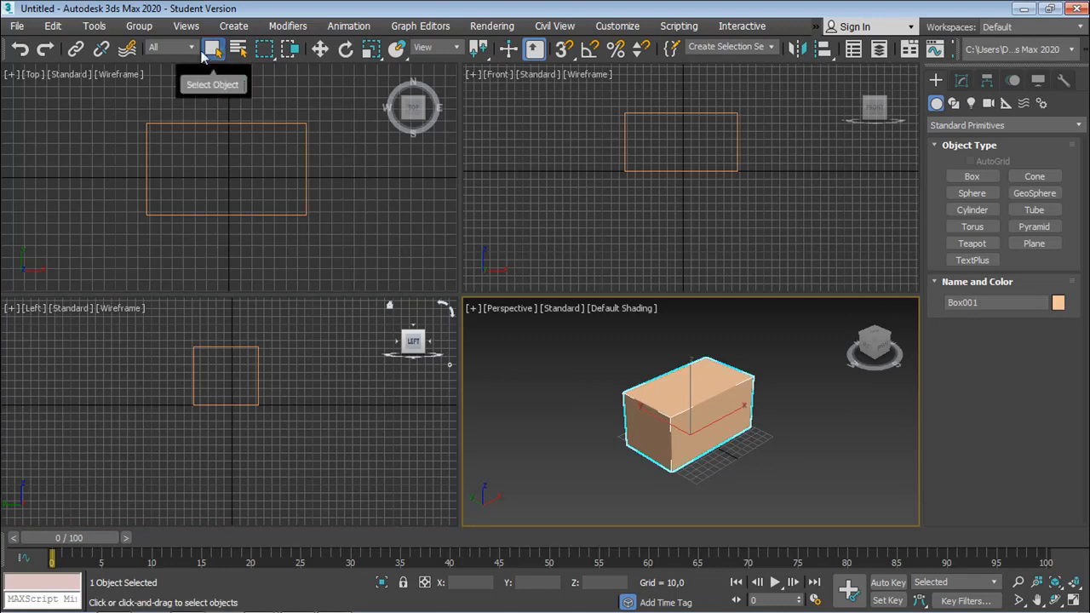
pyautogui.click(494, 350)
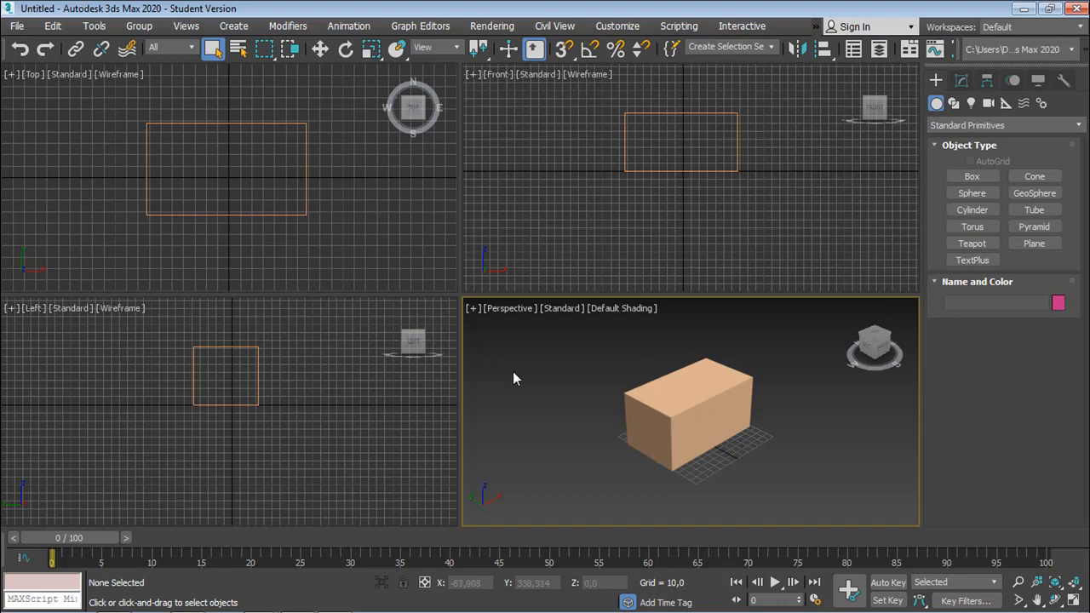
pyautogui.click(645, 386)
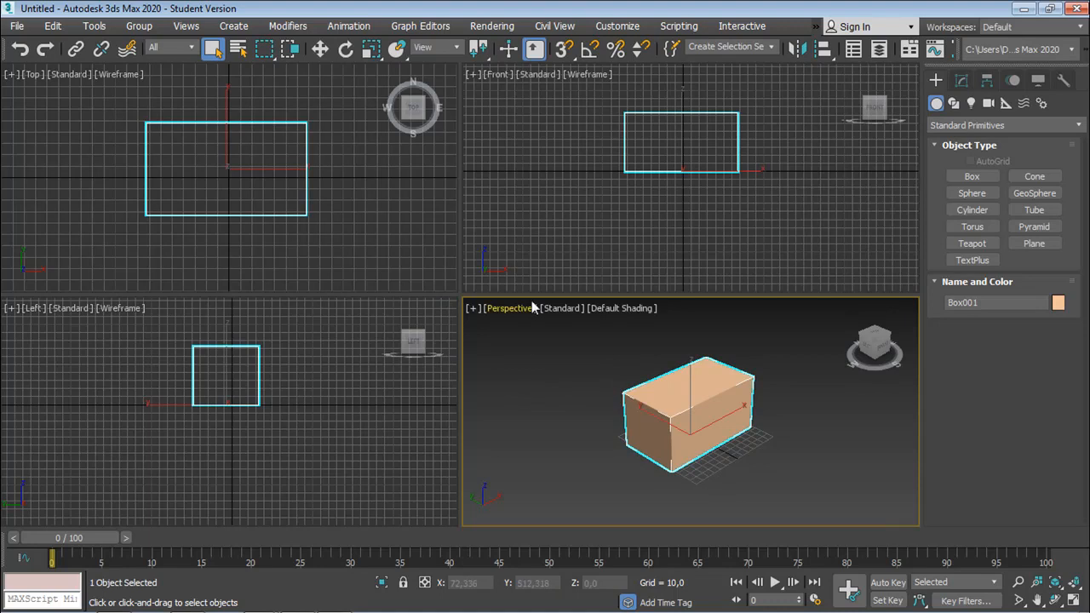
# Step: Zoom in and out on the box and pan around it in the Perspective viewport
pyautogui.scroll(6, 662, 394)
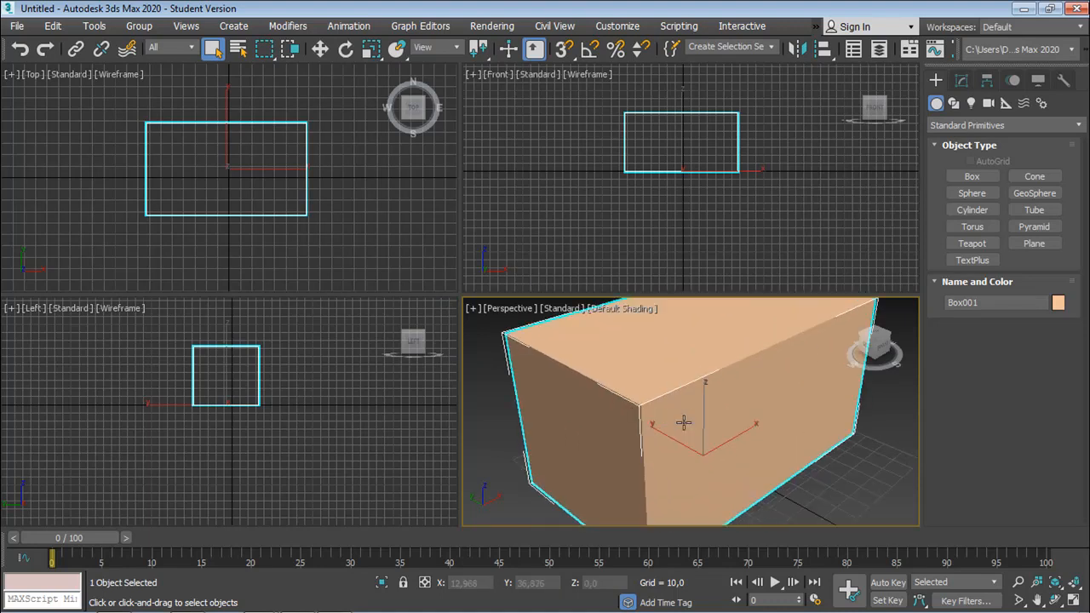
pyautogui.scroll(-6, 683, 423)
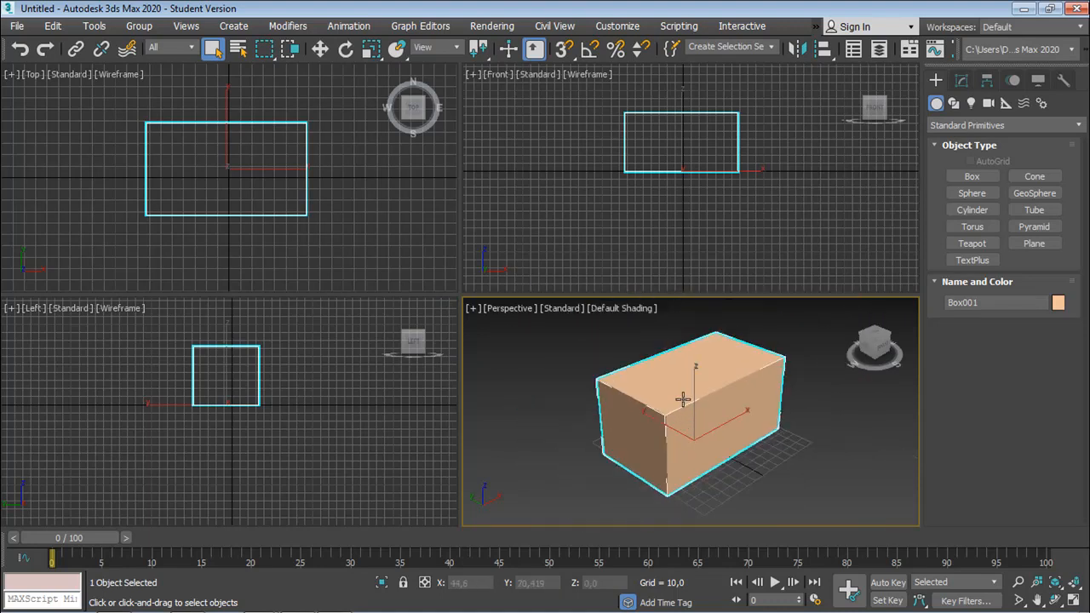
pyautogui.moveTo(683, 399)
pyautogui.mouseDown(button='middle')
pyautogui.moveTo(761, 388)
pyautogui.moveTo(656, 411)
pyautogui.moveTo(516, 414)
pyautogui.moveTo(586, 334)
pyautogui.moveTo(759, 386)
pyautogui.moveTo(608, 315)
pyautogui.moveTo(639, 384)
pyautogui.moveTo(672, 382)
pyautogui.mouseUp(button='middle')
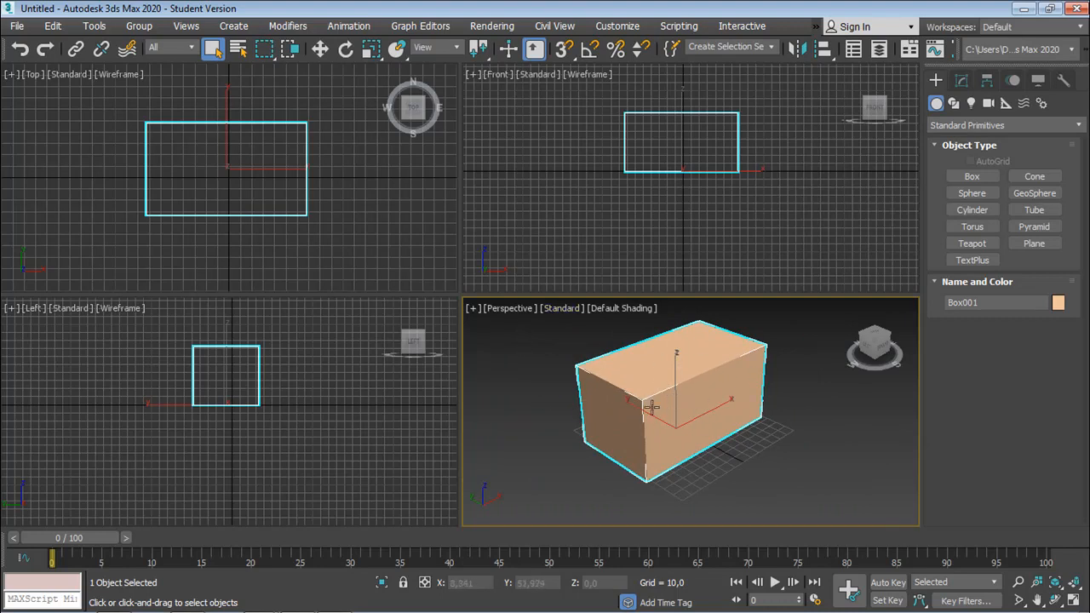
pyautogui.moveTo(643, 406)
pyautogui.mouseDown(button='middle')
pyautogui.moveTo(706, 385)
pyautogui.moveTo(741, 391)
pyautogui.moveTo(671, 377)
pyautogui.moveTo(652, 397)
pyautogui.mouseUp(button='middle')
pyautogui.moveTo(783, 418); pyautogui.dragTo(765, 438, button='middle')
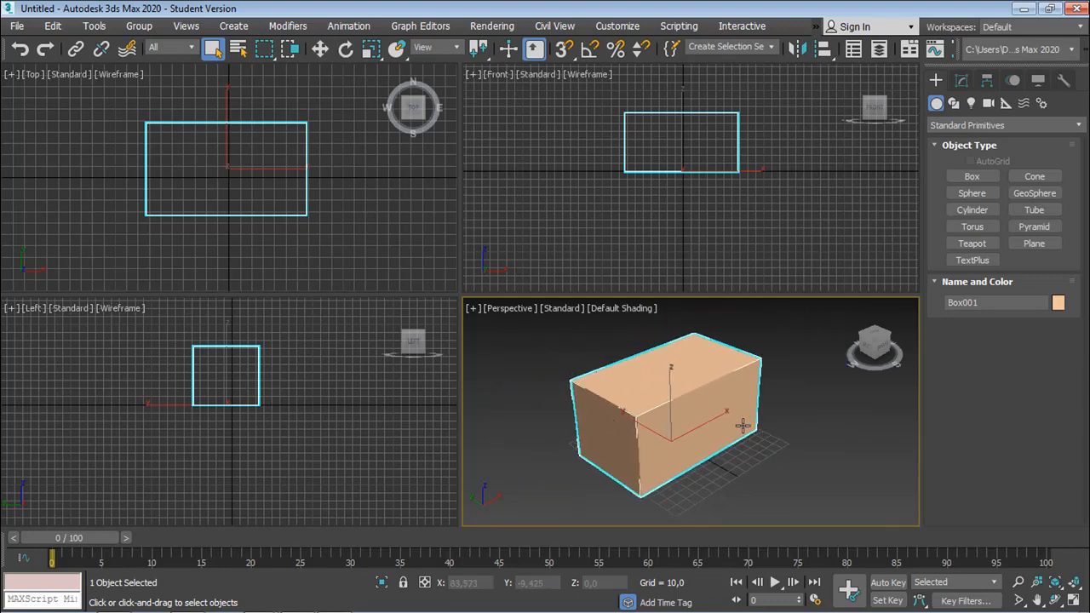
pyautogui.moveTo(677, 415); pyautogui.dragTo(716, 400, button='middle')
# Step: Pan the Front, Top and Left viewports to shift the box within each view
pyautogui.moveTo(673, 218)
pyautogui.mouseDown(button='middle')
pyautogui.moveTo(657, 207)
pyautogui.moveTo(698, 197)
pyautogui.moveTo(608, 226)
pyautogui.moveTo(718, 150)
pyautogui.moveTo(656, 224)
pyautogui.mouseUp(button='middle')
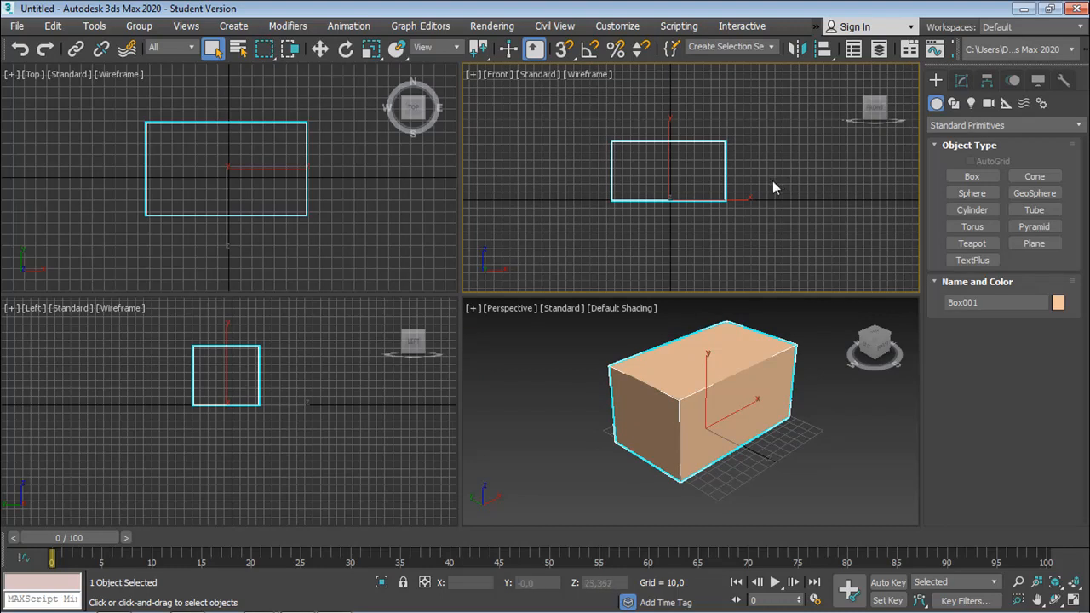
pyautogui.moveTo(243, 166)
pyautogui.mouseDown(button='middle')
pyautogui.moveTo(263, 146)
pyautogui.moveTo(248, 170)
pyautogui.mouseUp(button='middle')
pyautogui.moveTo(218, 362); pyautogui.dragTo(223, 400, button='middle')
pyautogui.moveTo(241, 185); pyautogui.dragTo(228, 206, button='middle')
pyautogui.moveTo(572, 216)
pyautogui.mouseDown(button='middle')
pyautogui.moveTo(588, 228)
pyautogui.moveTo(586, 215)
pyautogui.mouseUp(button='middle')
pyautogui.moveTo(295, 397); pyautogui.dragTo(295, 368, button='middle')
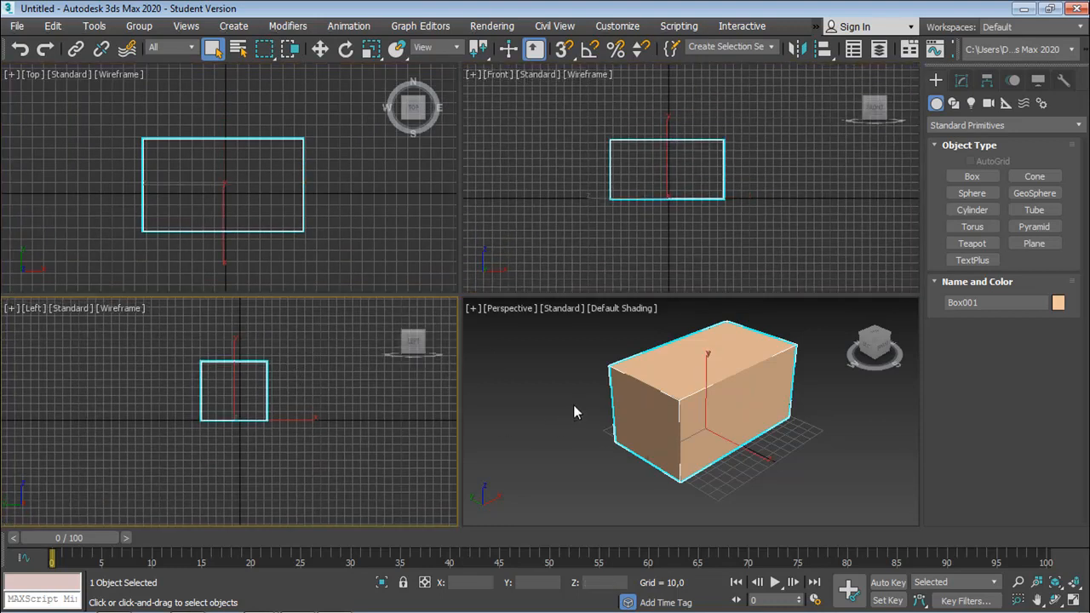
# Step: Orbit around the box in the Perspective viewport and turn the Front viewport into an angled orthographic view
pyautogui.keyDown('alt'); pyautogui.moveTo(577, 398); pyautogui.dragTo(665, 389, button='middle'); pyautogui.keyUp('alt')
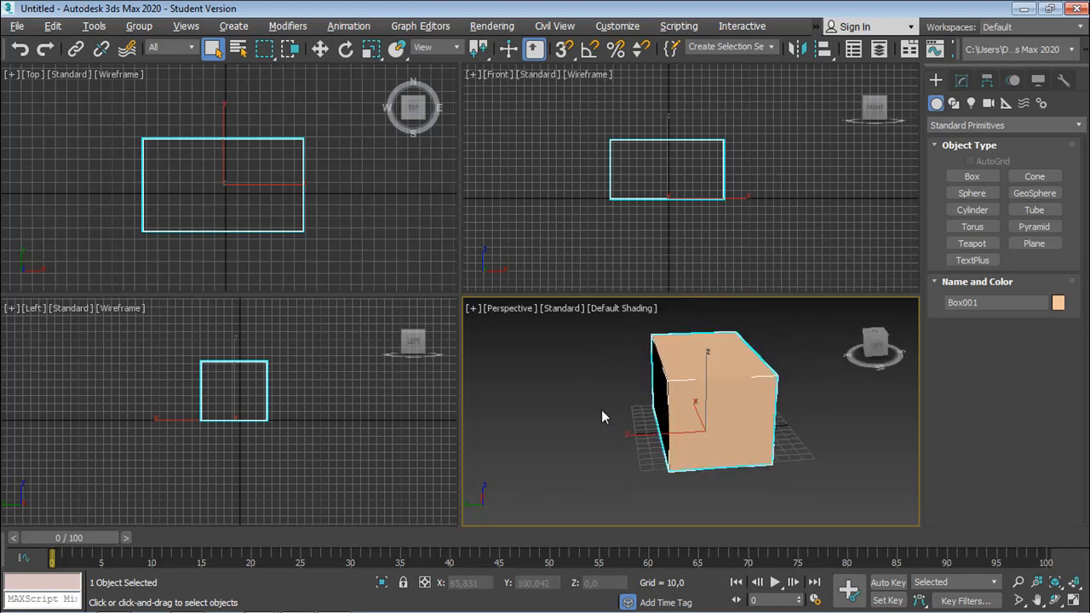
pyautogui.keyDown('alt'); pyautogui.moveTo(601, 409); pyautogui.dragTo(693, 413, button='middle'); pyautogui.keyUp('alt')
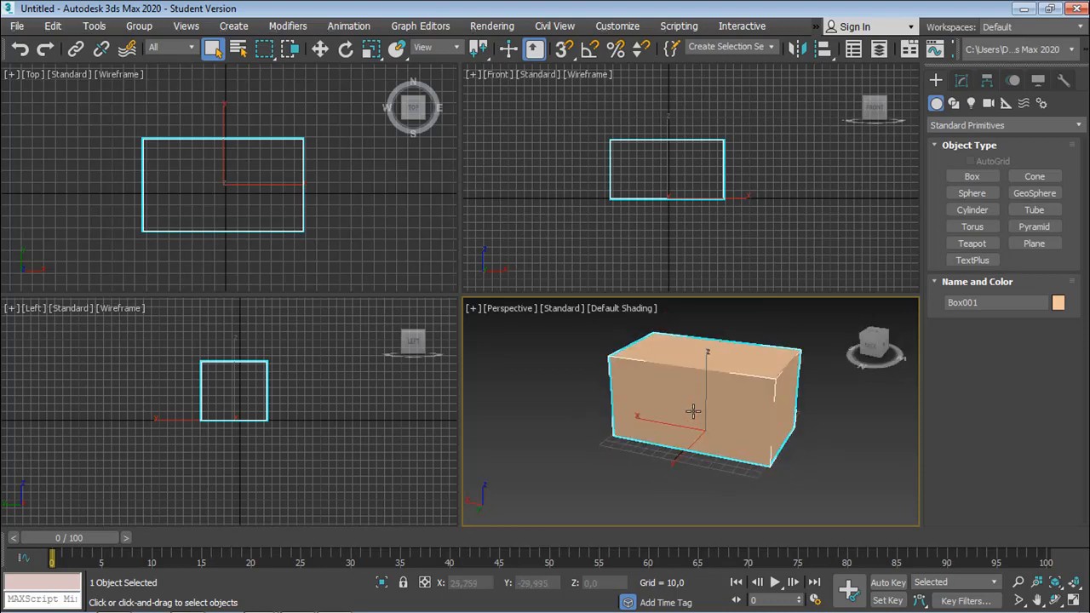
pyautogui.rightClick(653, 189)
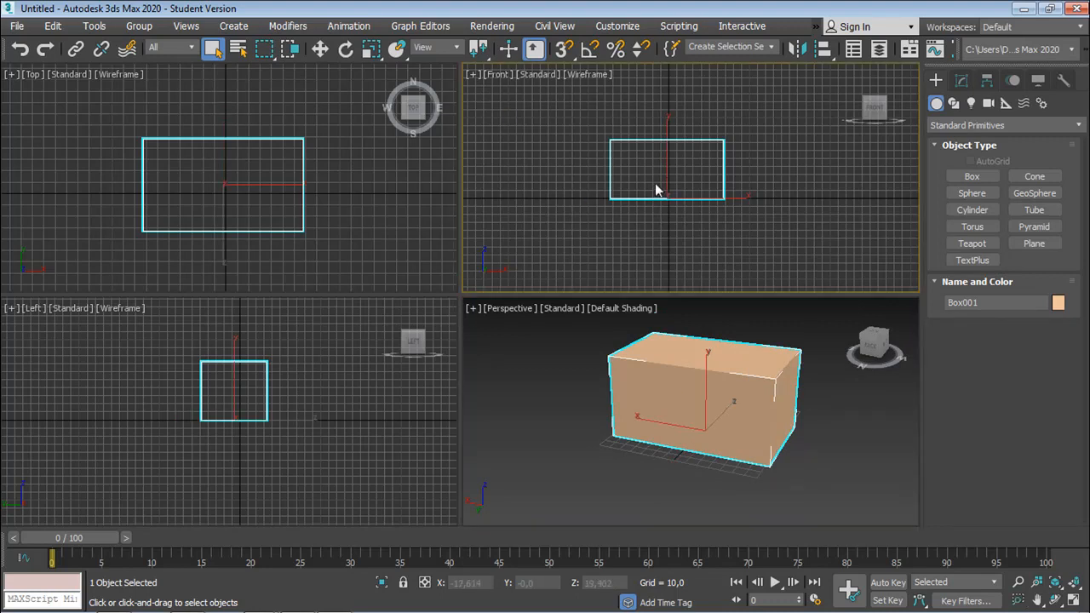
pyautogui.keyDown('alt'); pyautogui.moveTo(673, 160); pyautogui.dragTo(635, 208, button='middle'); pyautogui.keyUp('alt')
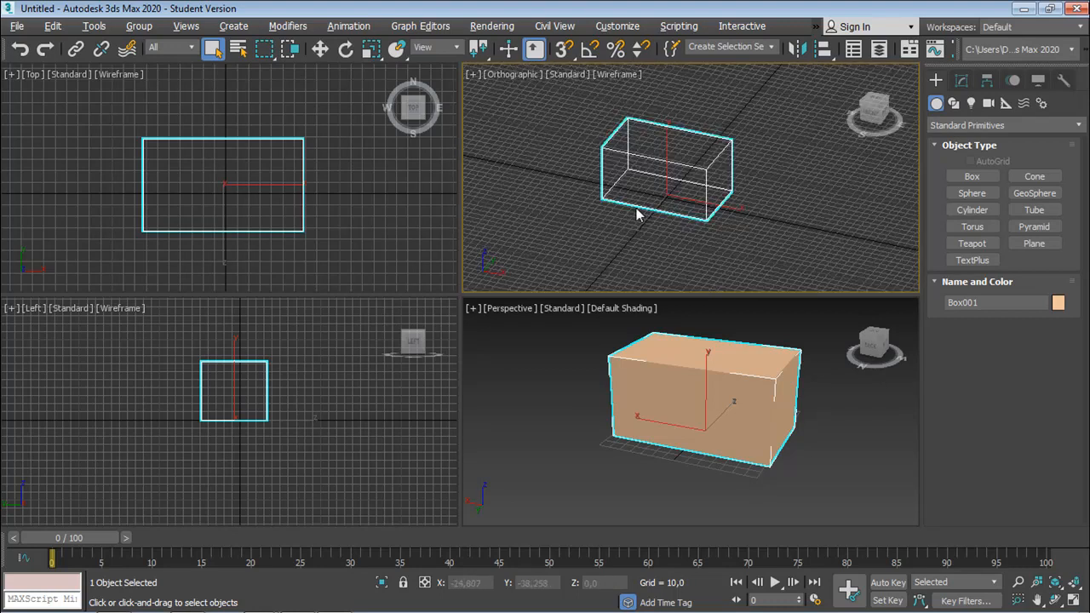
# Step: Orbit the Perspective and Orthographic viewports around the box, and restore the Orthographic one to the Front view
pyautogui.keyDown('alt'); pyautogui.moveTo(678, 387); pyautogui.dragTo(669, 407, button='middle'); pyautogui.keyUp('alt')
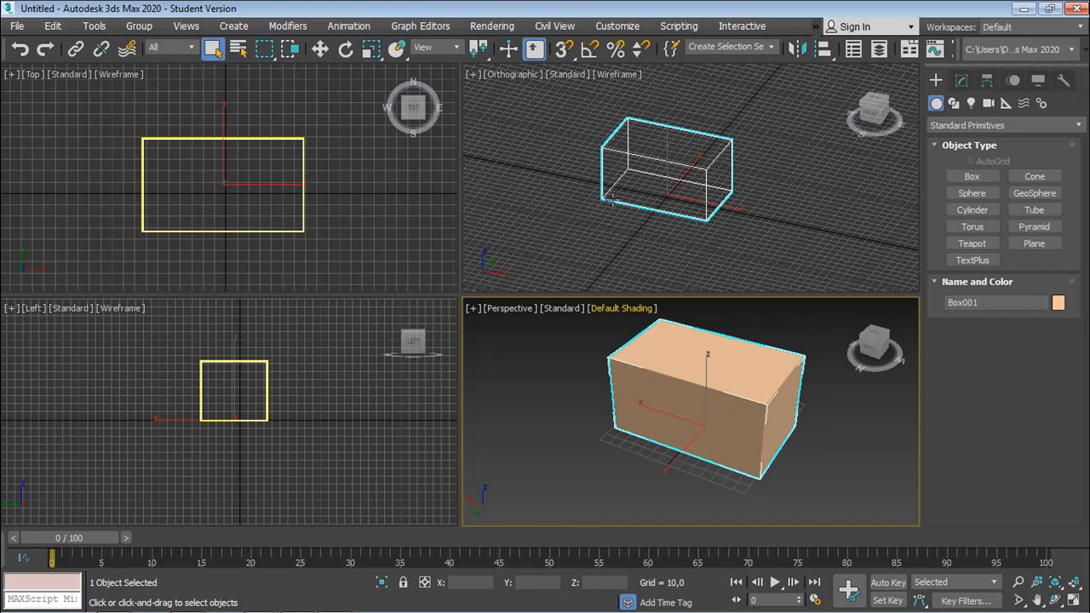
pyautogui.keyDown('alt'); pyautogui.moveTo(615, 214); pyautogui.dragTo(715, 216, button='middle'); pyautogui.keyUp('alt')
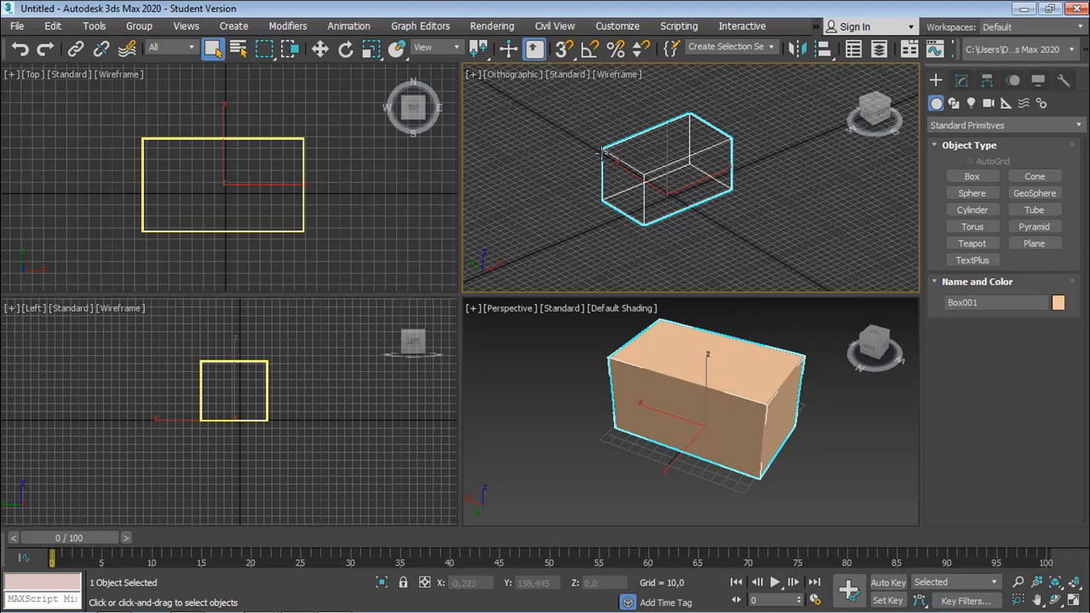
pyautogui.press('f')
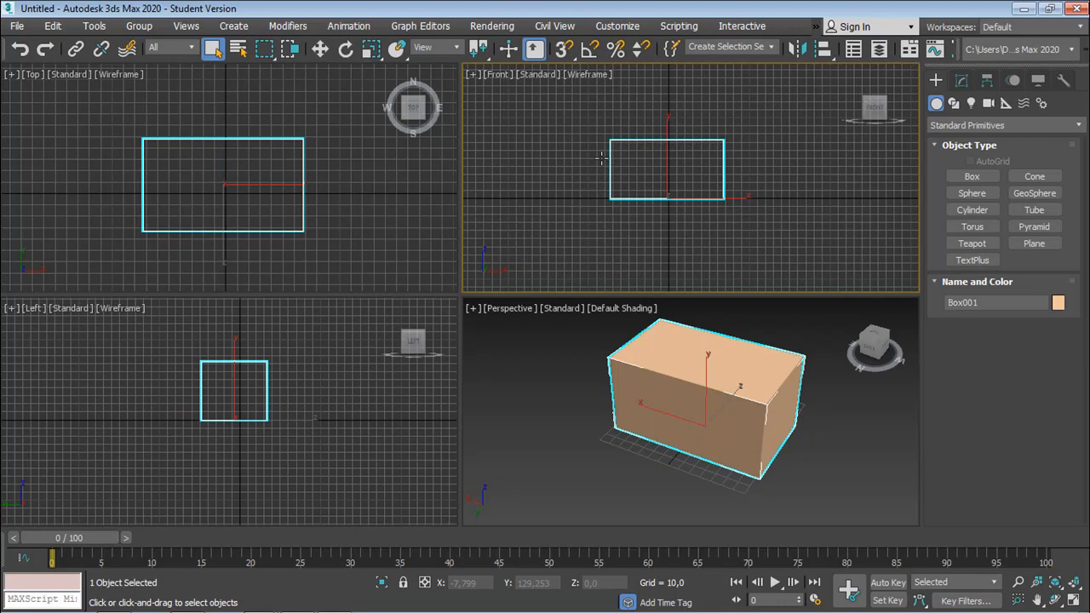
# Step: Switch the Front viewport to the Orthographic, Back and Top views in turn, and return it to Front
pyautogui.click(500, 76)
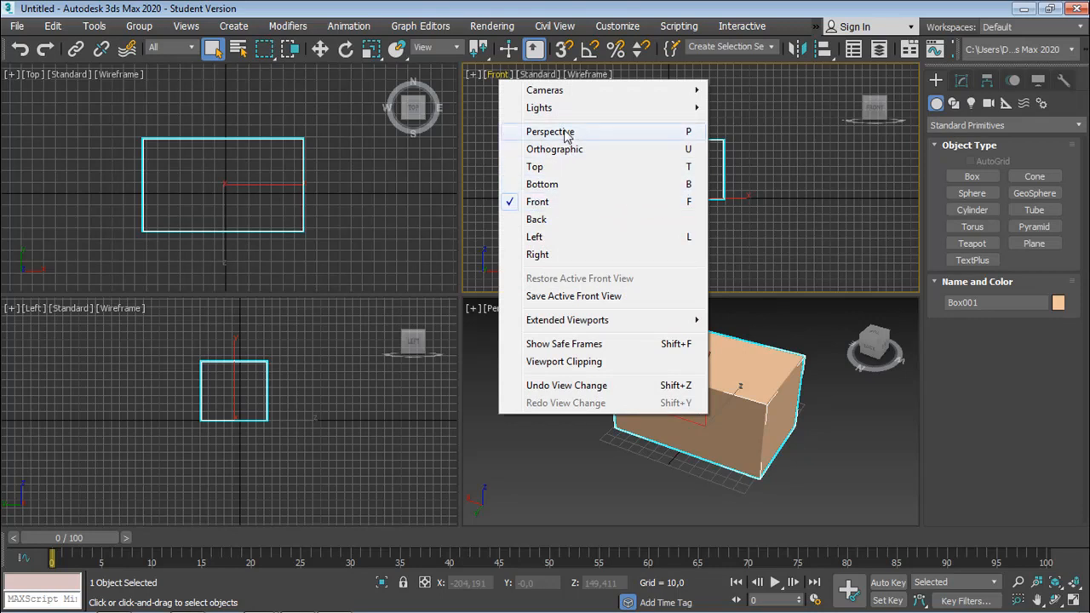
pyautogui.click(495, 76)
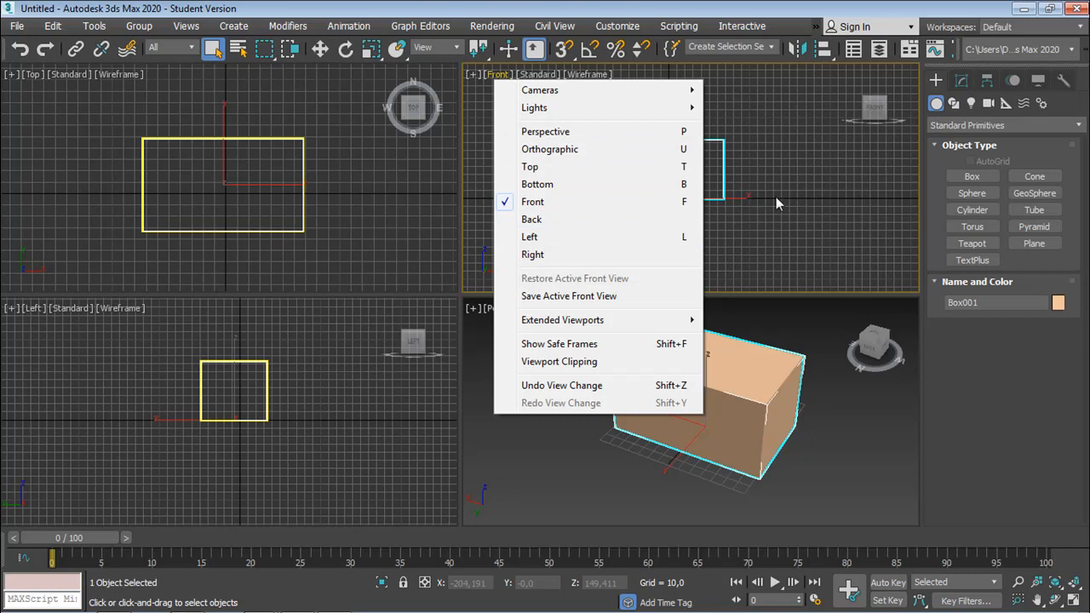
pyautogui.click(585, 151)
pyautogui.click(515, 75)
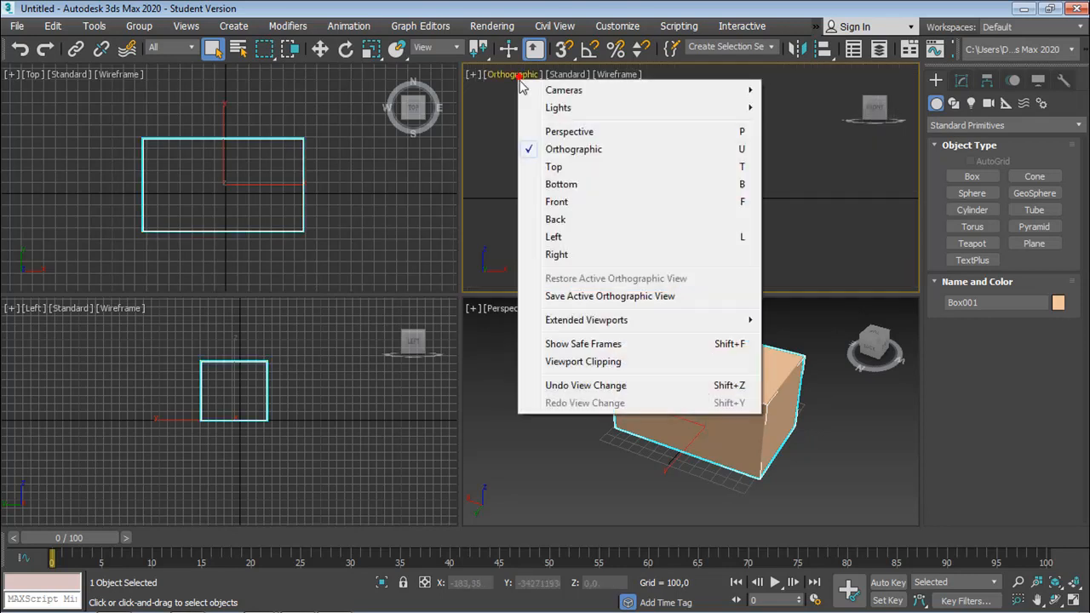
pyautogui.click(556, 219)
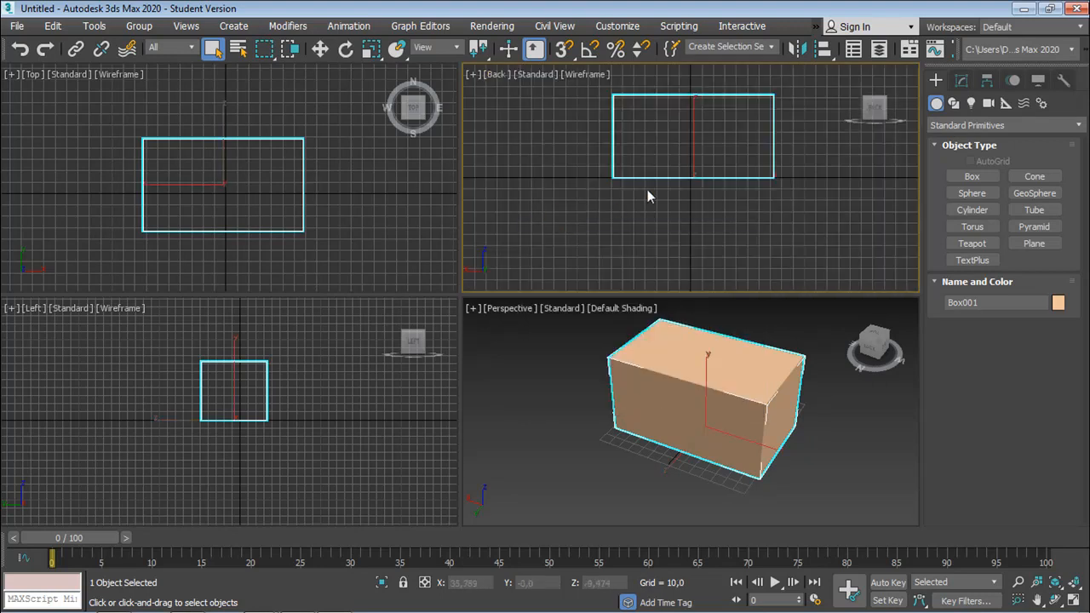
pyautogui.click(500, 77)
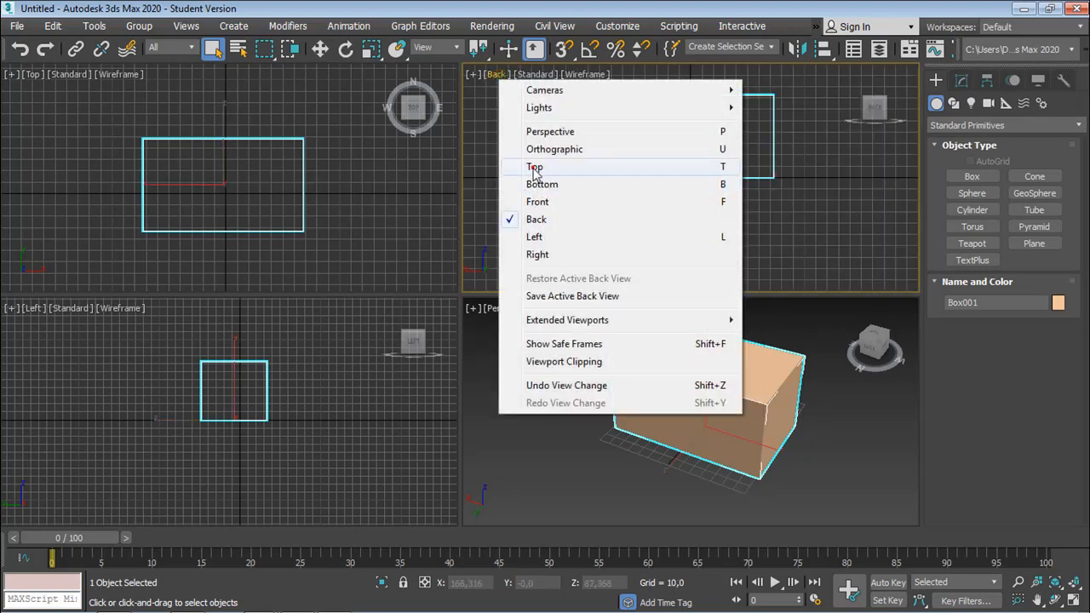
pyautogui.click(530, 167)
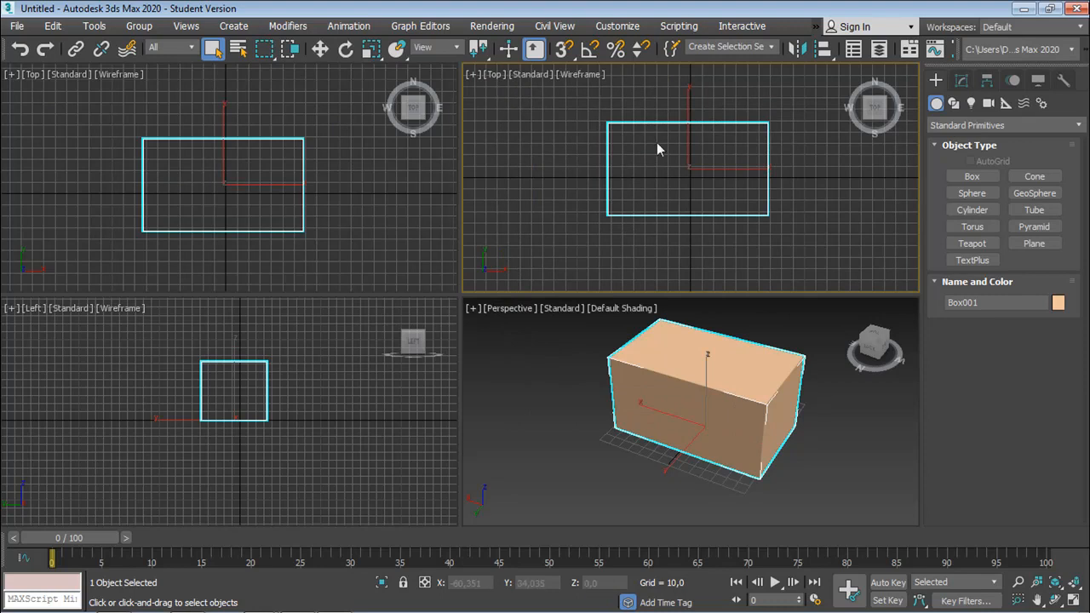
pyautogui.click(494, 74)
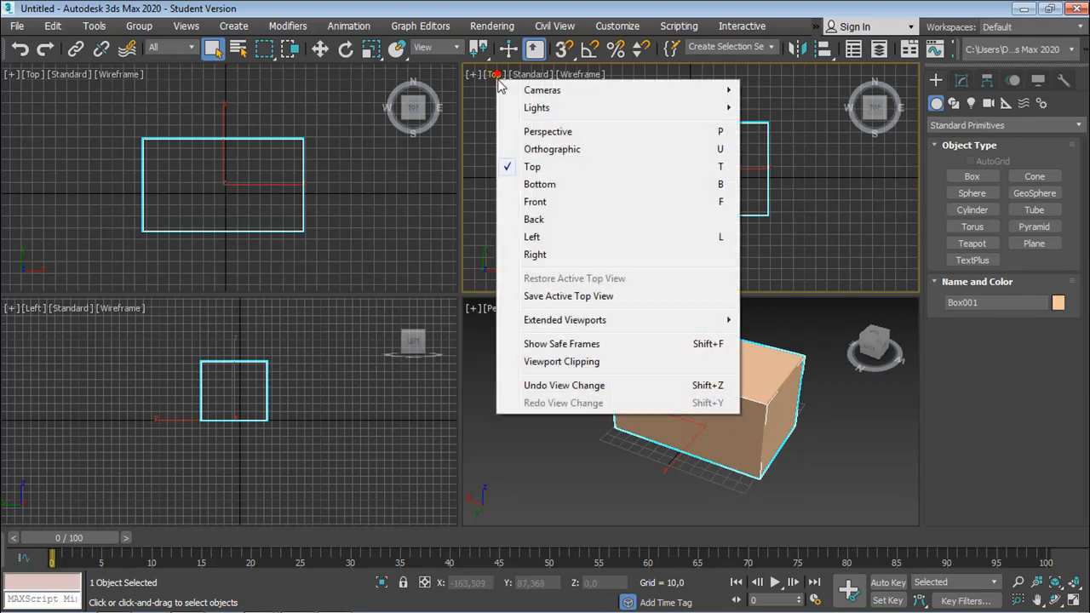
pyautogui.click(534, 202)
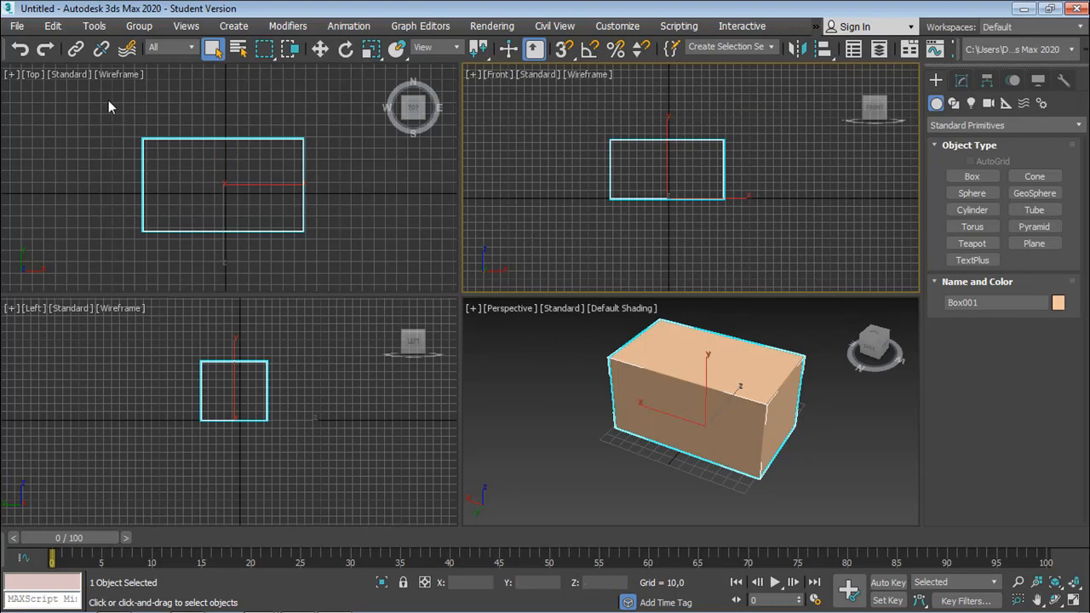
# Step: Change the Front viewport to a Perspective view and orbit it to see the box at an angle from above
pyautogui.click(498, 74)
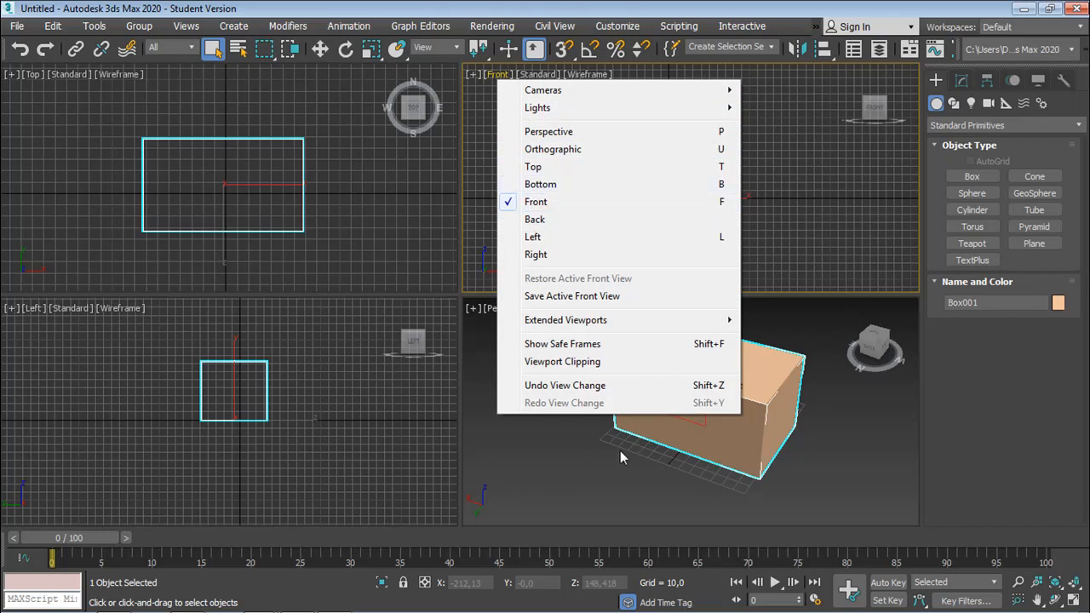
pyautogui.click(566, 132)
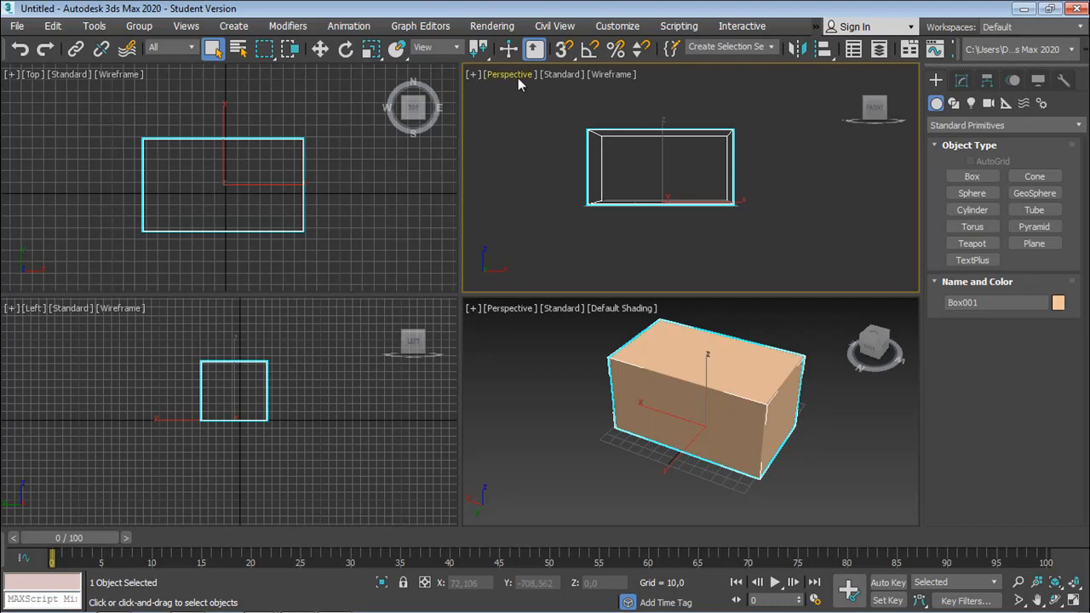
pyautogui.keyDown('alt'); pyautogui.moveTo(631, 214); pyautogui.dragTo(687, 251, button='middle'); pyautogui.keyUp('alt')
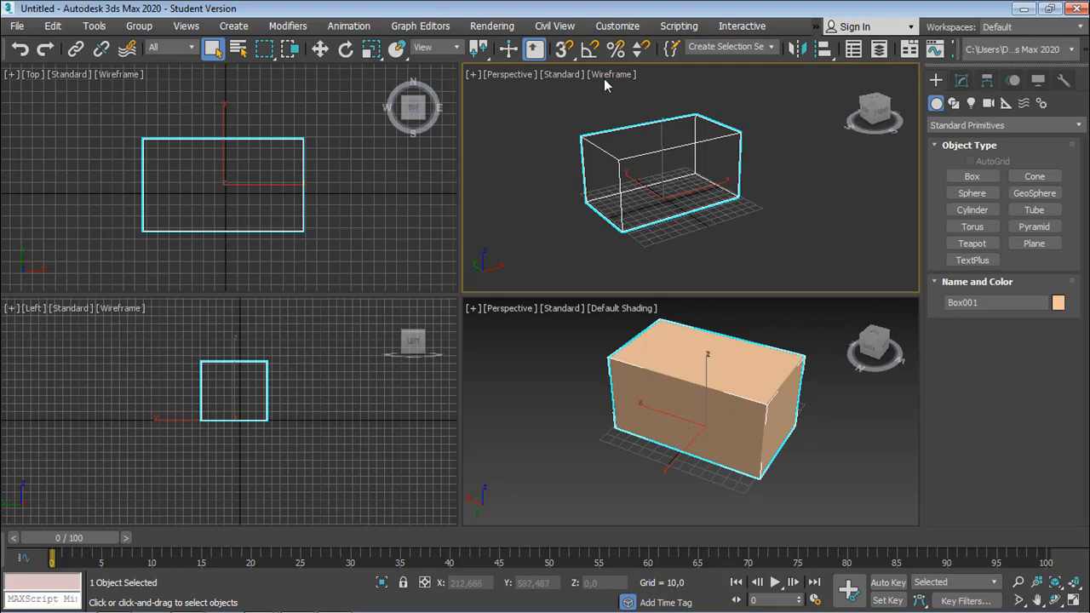
# Step: Display the shaded Perspective viewport in Wireframe Override, and return it to Default Shading
pyautogui.click(619, 308)
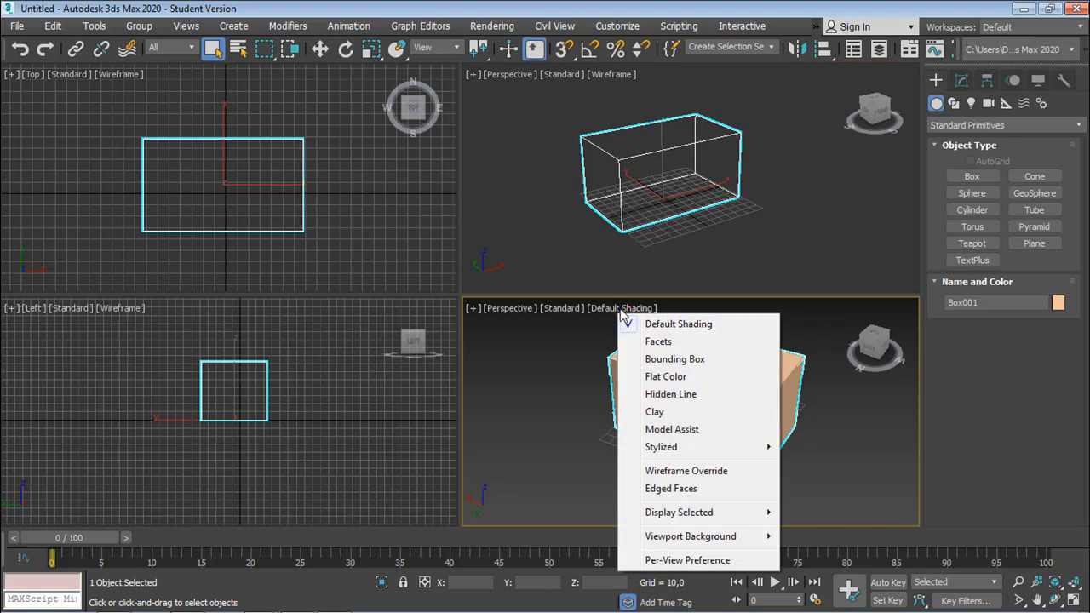
pyautogui.click(677, 473)
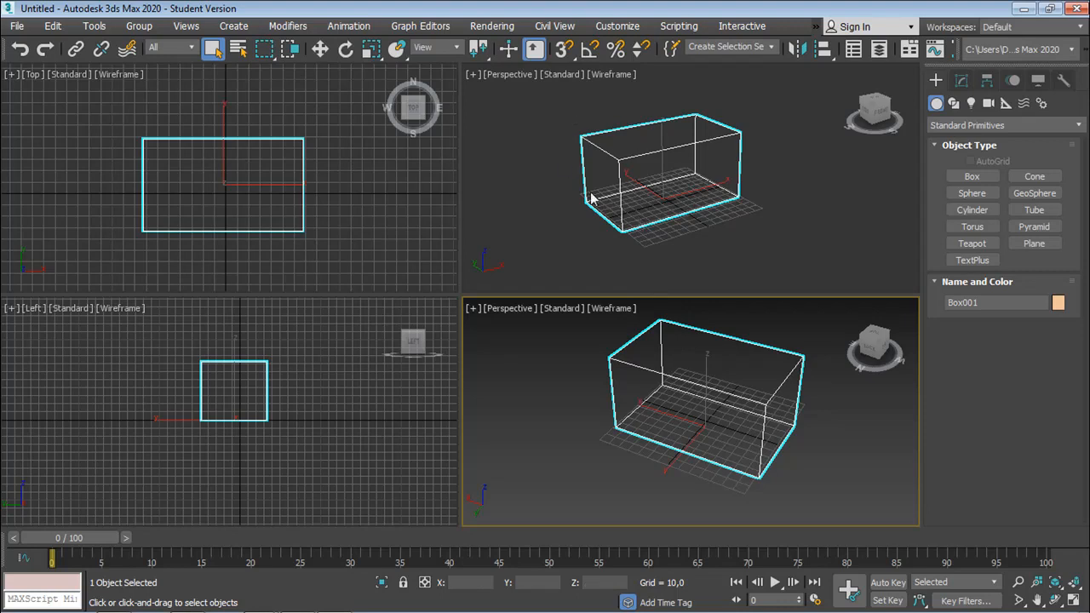
pyautogui.click(612, 308)
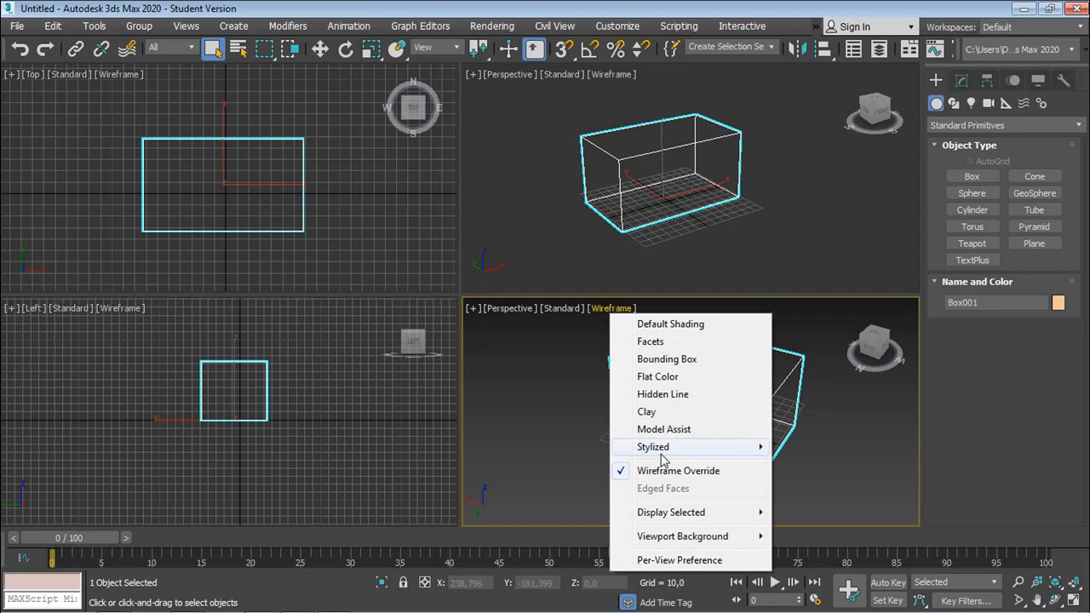
pyautogui.click(656, 325)
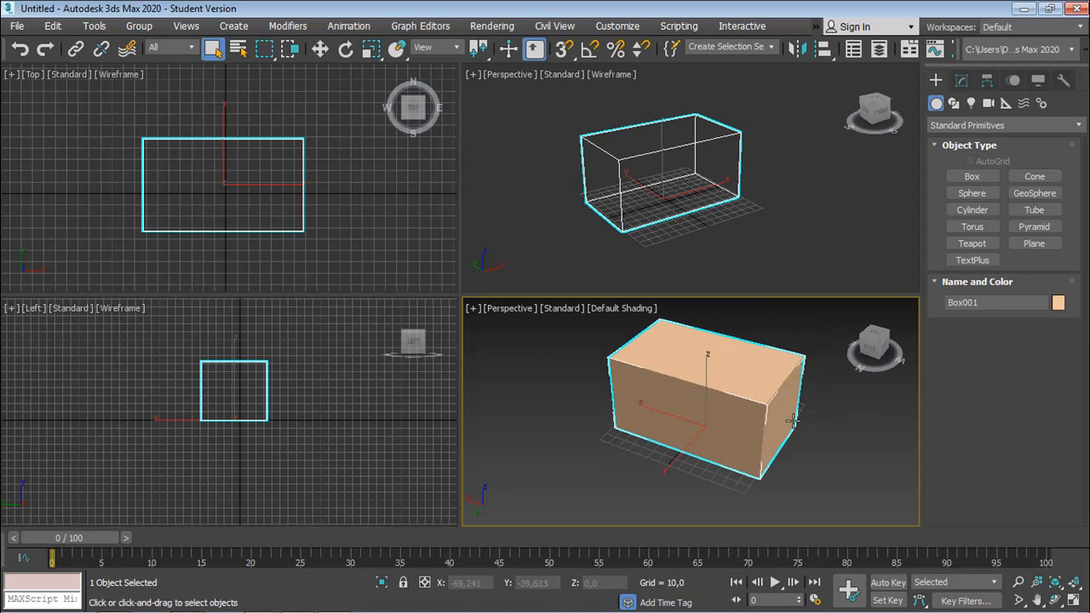
# Step: Try Default Shading and Bounding Box display in the wireframe Perspective viewport, and set it to Flat Color
pyautogui.click(617, 76)
pyautogui.click(654, 90)
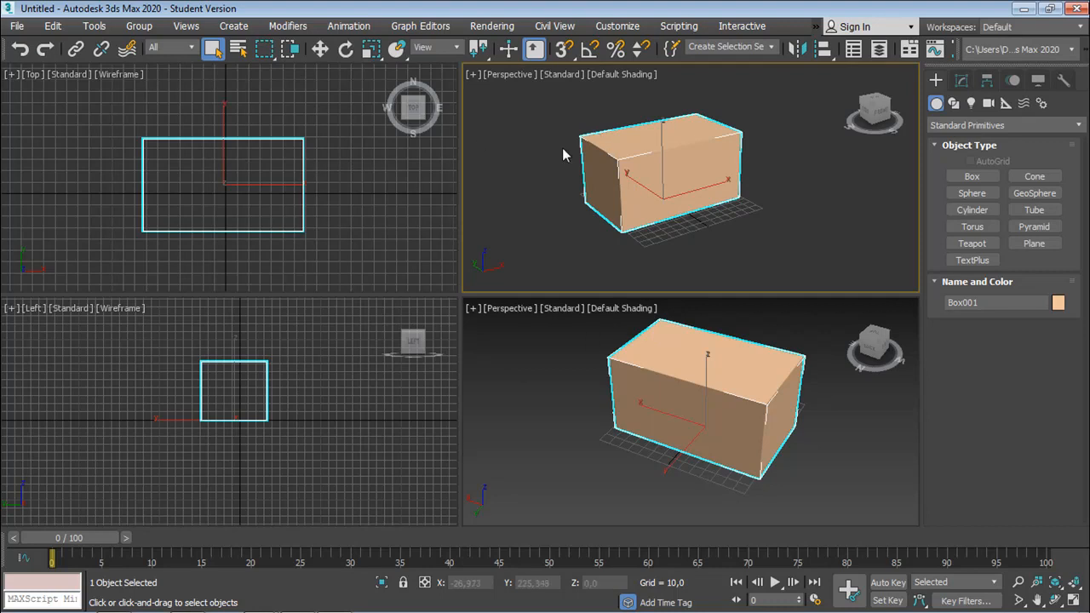
pyautogui.click(624, 74)
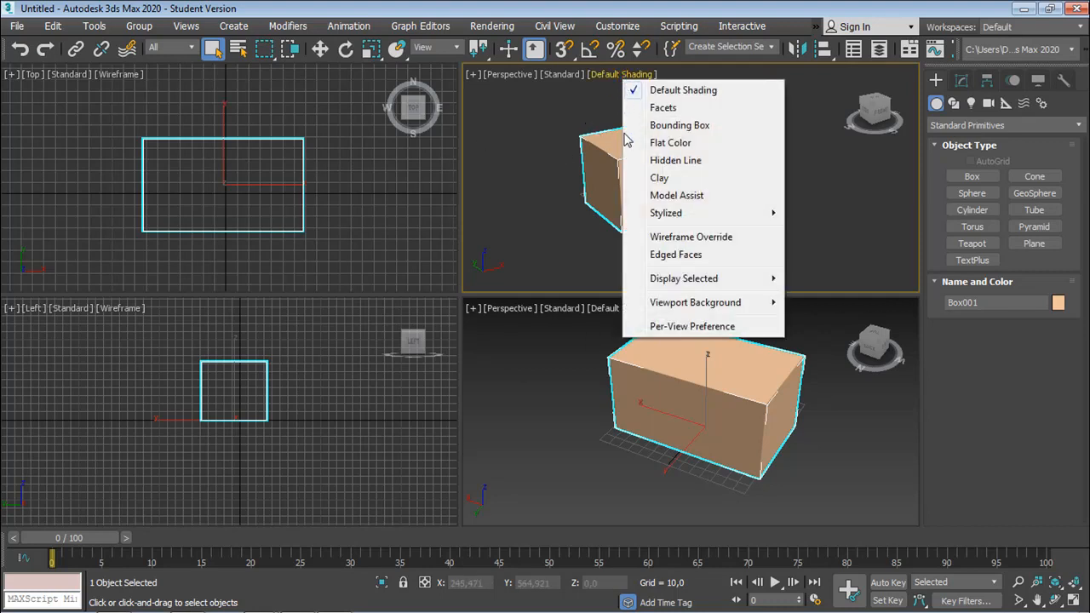
pyautogui.click(669, 126)
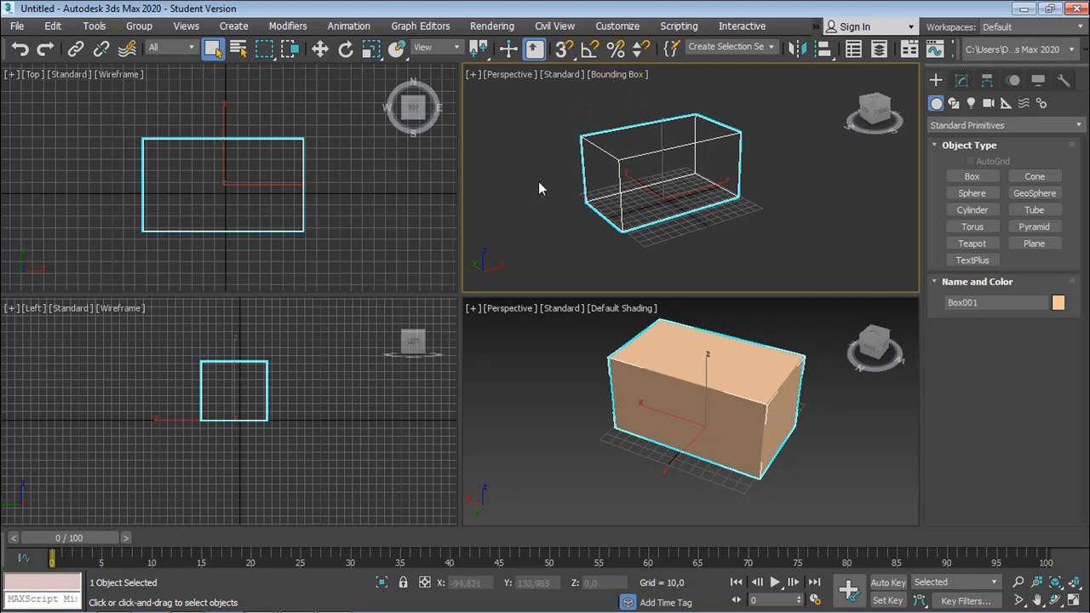
pyautogui.click(612, 77)
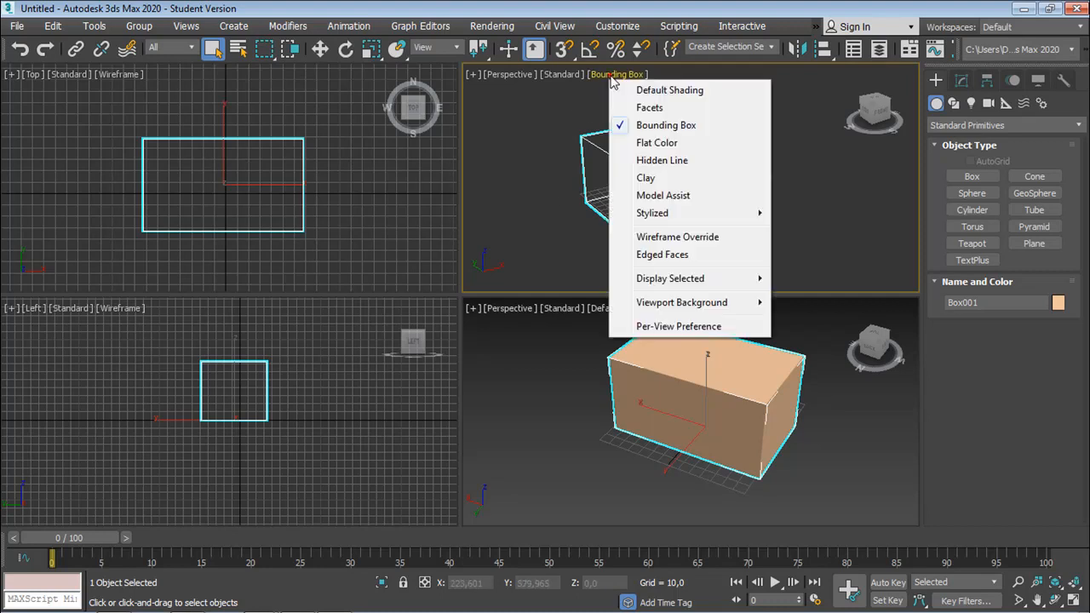
pyautogui.click(643, 143)
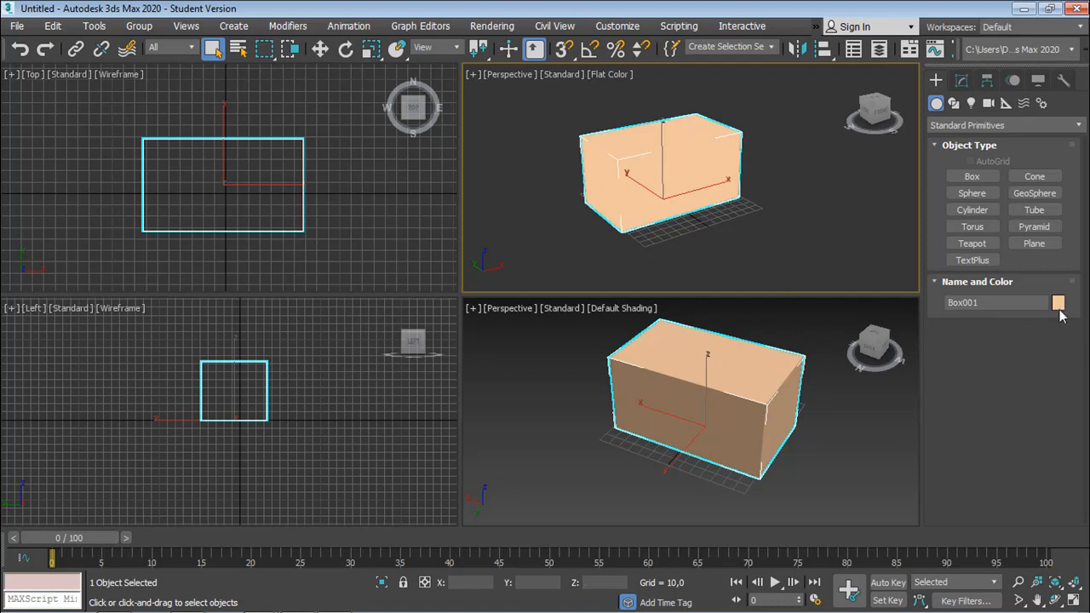
# Step: Rename the selected box as toto
pyautogui.click(978, 303)
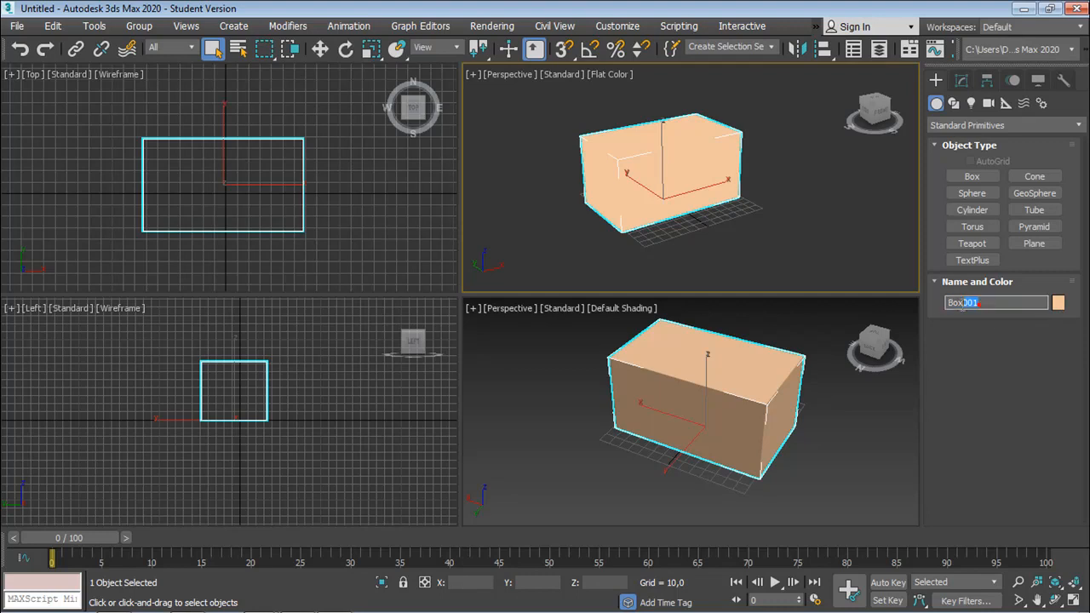
pyautogui.write('toto')
pyautogui.press('Return')
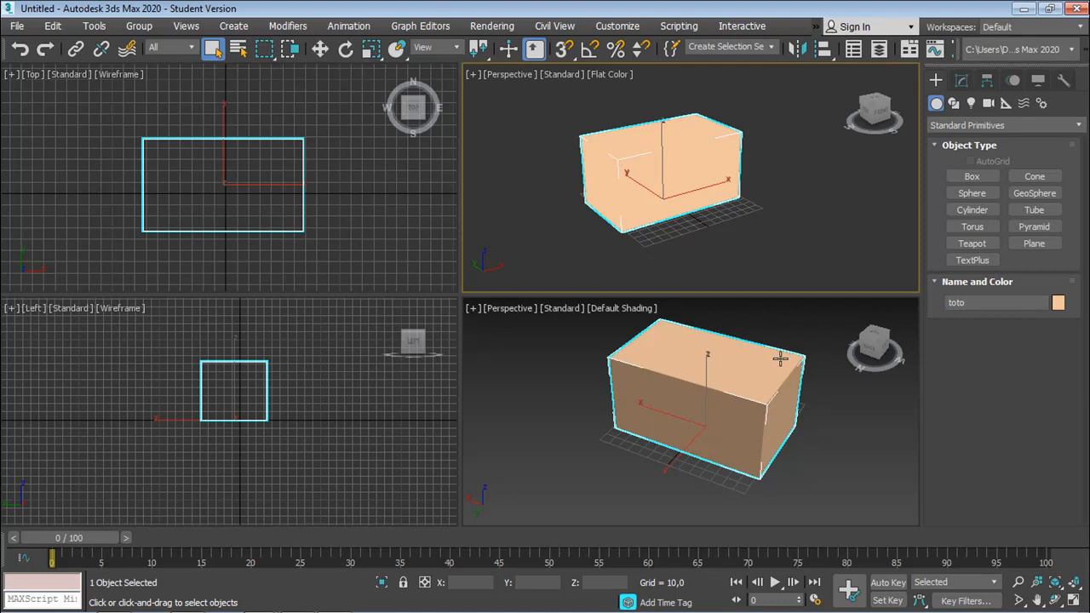
pyautogui.click(979, 303)
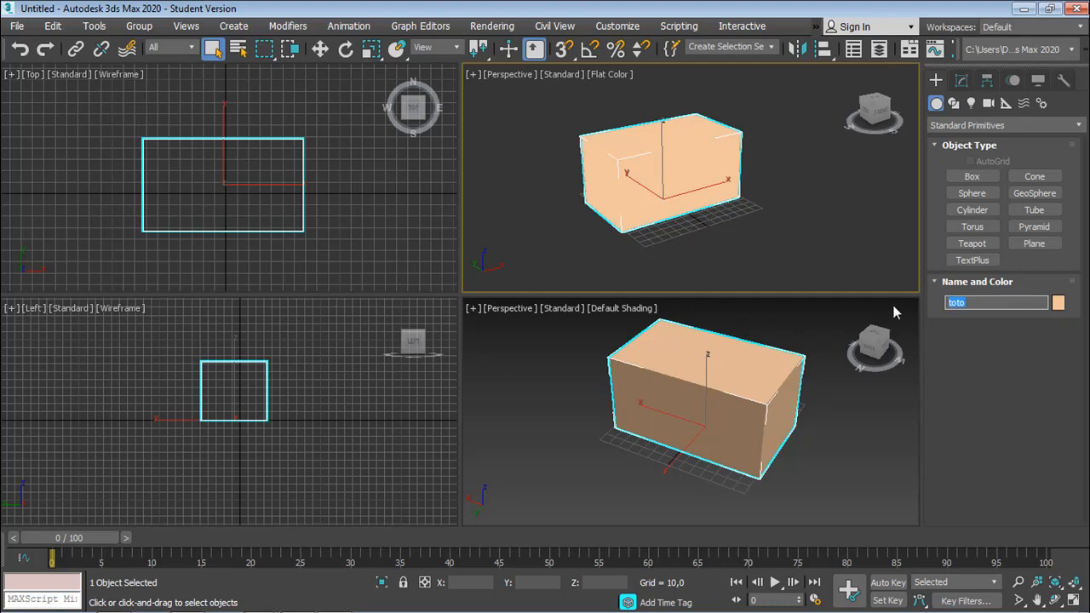
pyautogui.click(1007, 362)
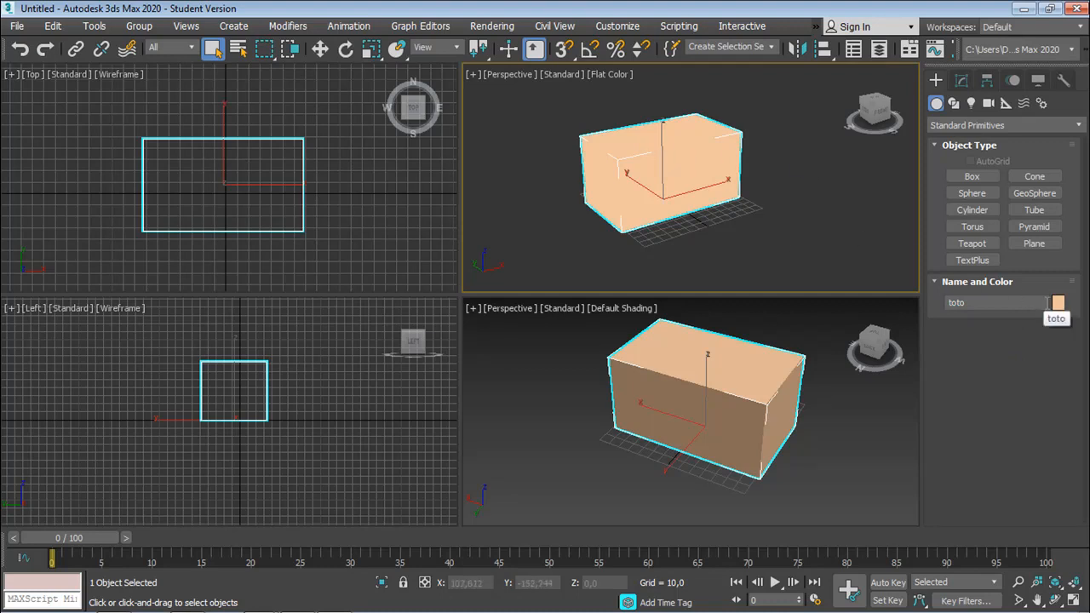
# Step: Set the box's object color to dark blue from the 3ds Max palette
pyautogui.click(1058, 303)
pyautogui.moveTo(526, 207); pyautogui.dragTo(323, 160)
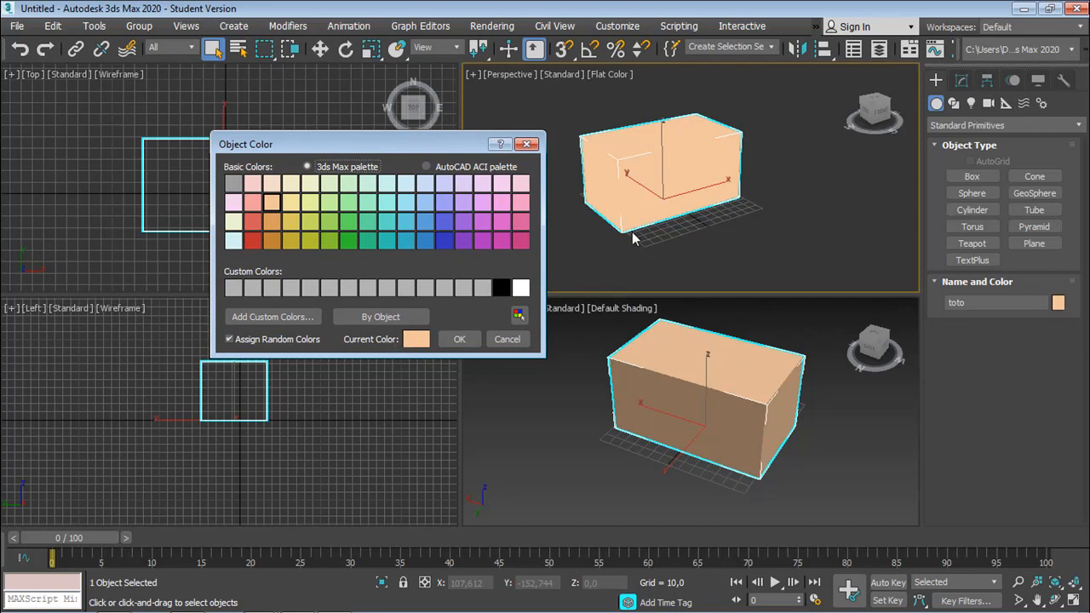
pyautogui.click(443, 242)
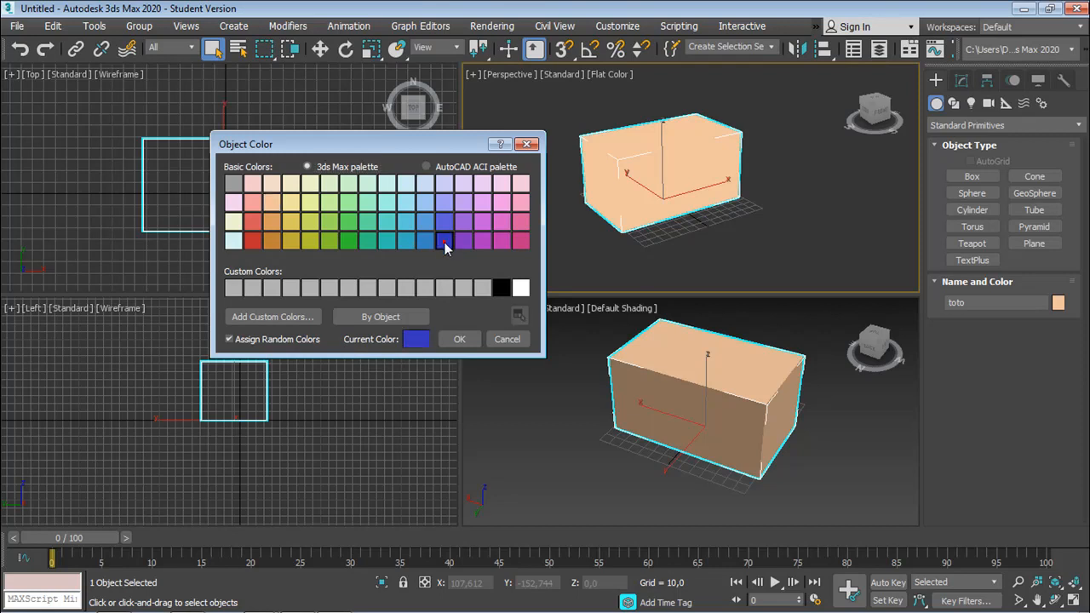
pyautogui.click(456, 340)
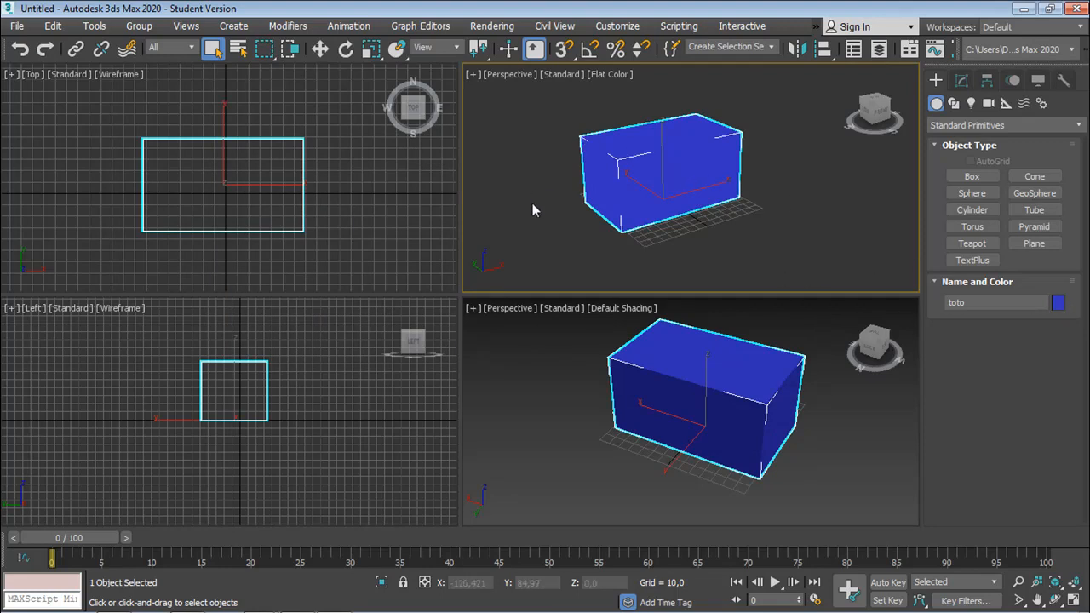
# Step: Change the box's object color to pale yellow from the 3ds Max palette
pyautogui.click(1057, 302)
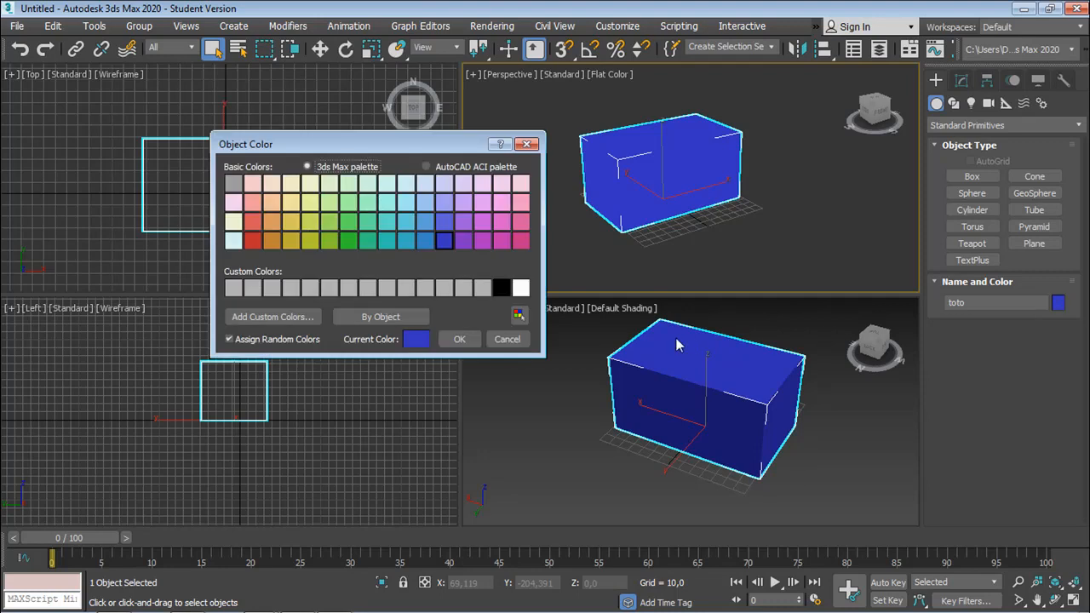
pyautogui.click(286, 219)
pyautogui.click(292, 201)
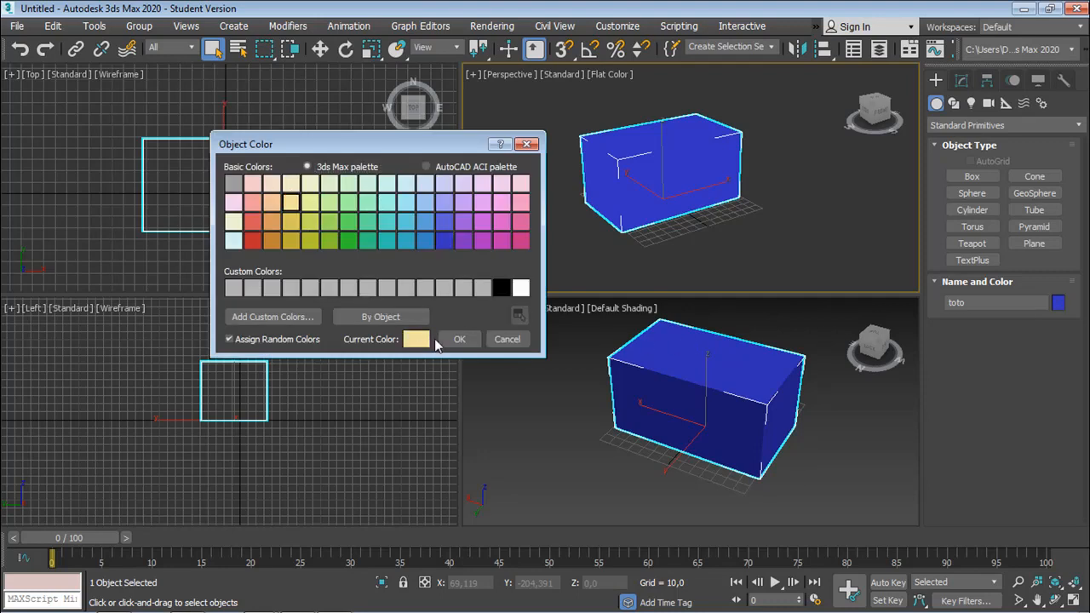
pyautogui.click(459, 339)
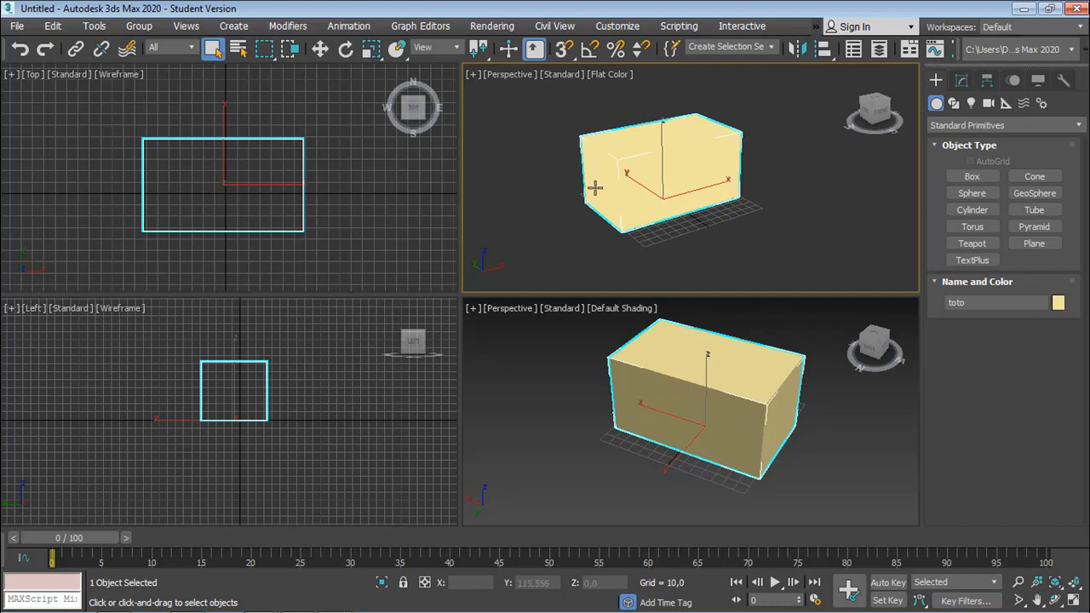
# Step: Look through the Lighting and Shadows options of the flat-color Perspective viewport
pyautogui.click(562, 74)
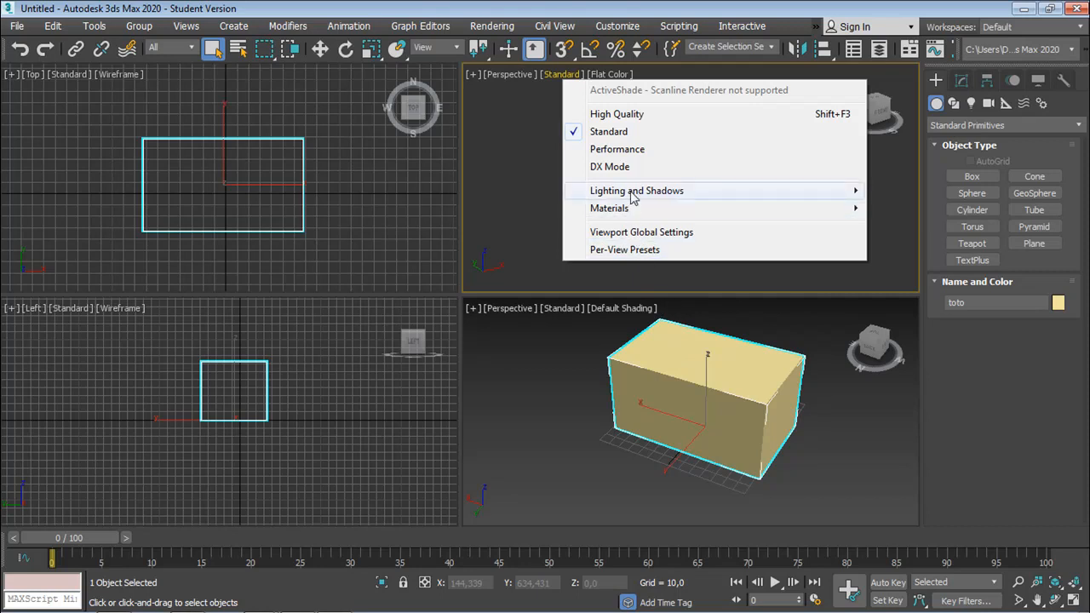
pyautogui.moveTo(631, 193)
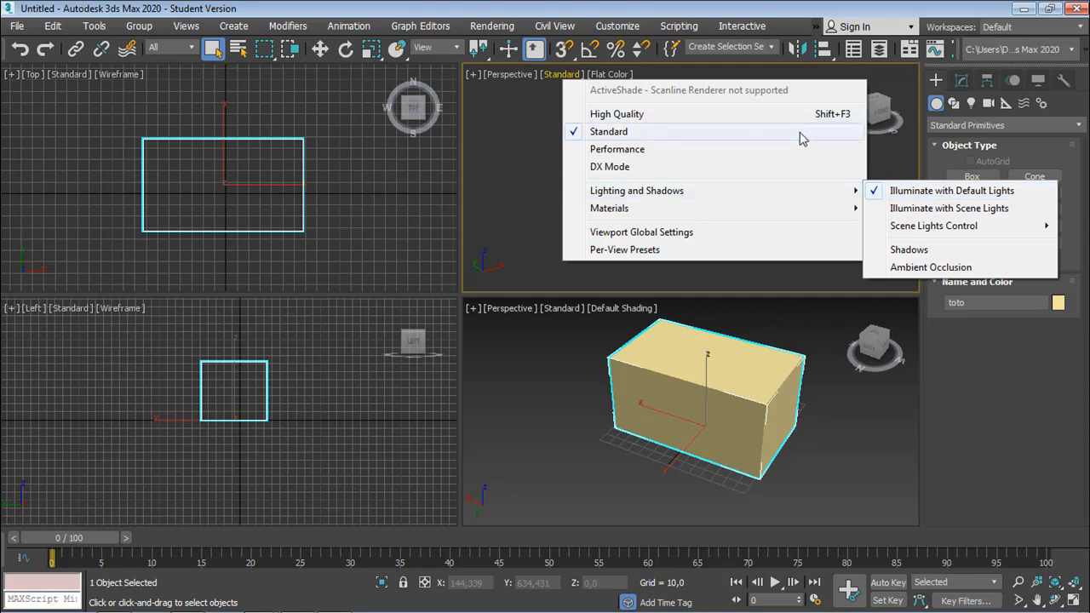
pyautogui.click(810, 191)
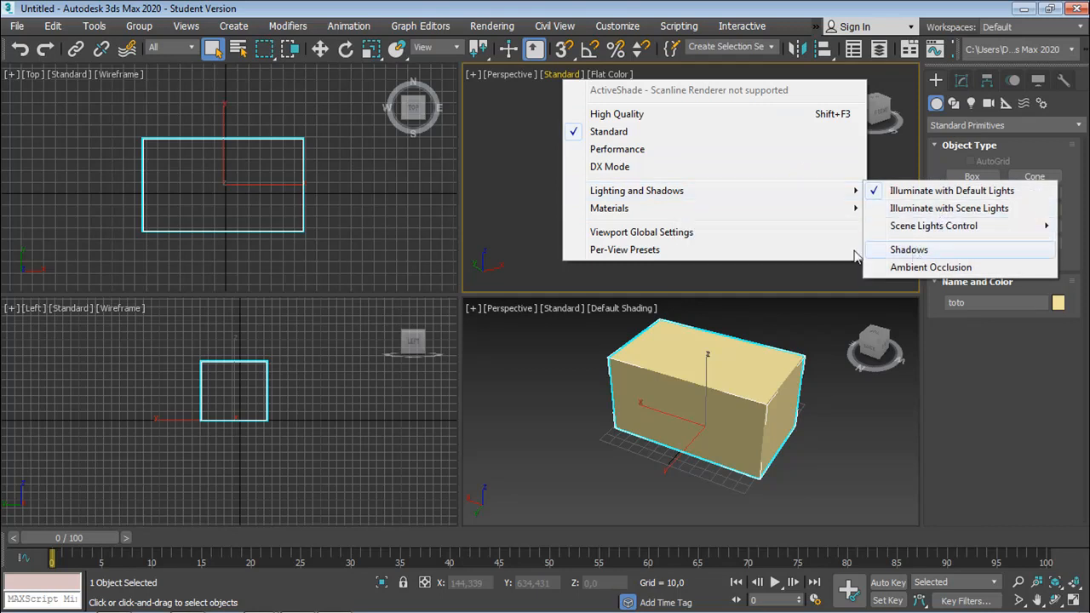
# Step: Deselect the box and examine it in the flat-color Perspective viewport from another angle, both close up and from far away
pyautogui.click(321, 51)
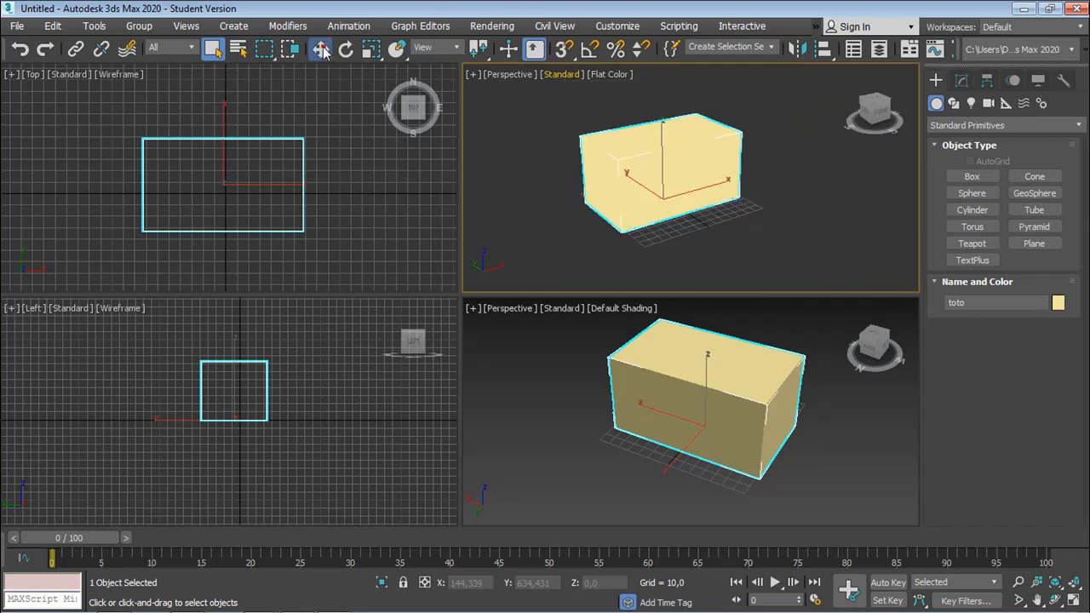
pyautogui.click(532, 128)
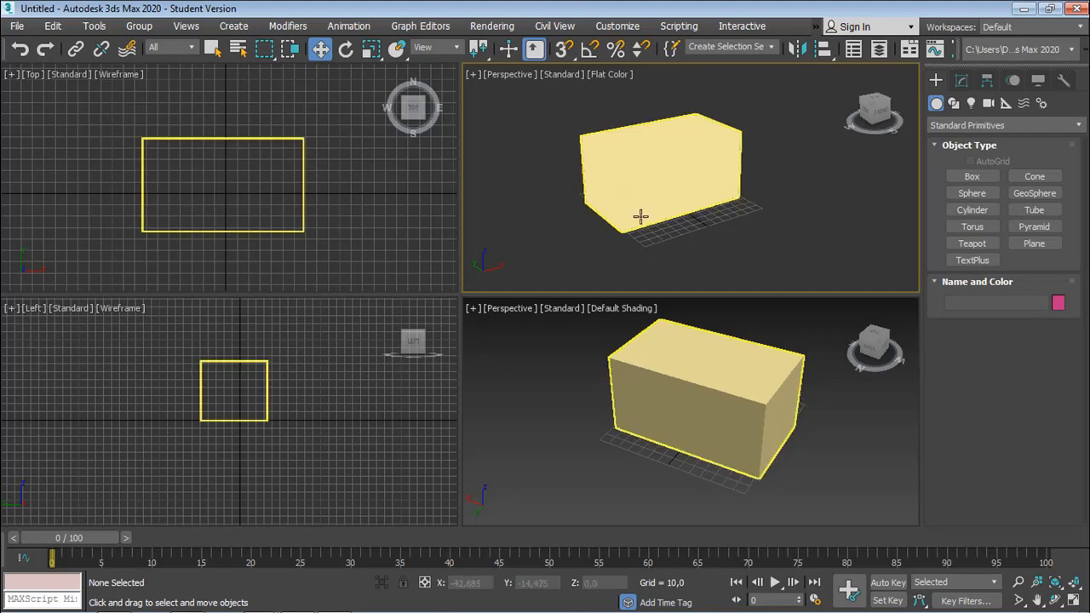
pyautogui.moveTo(656, 190); pyautogui.dragTo(697, 192, button='middle')
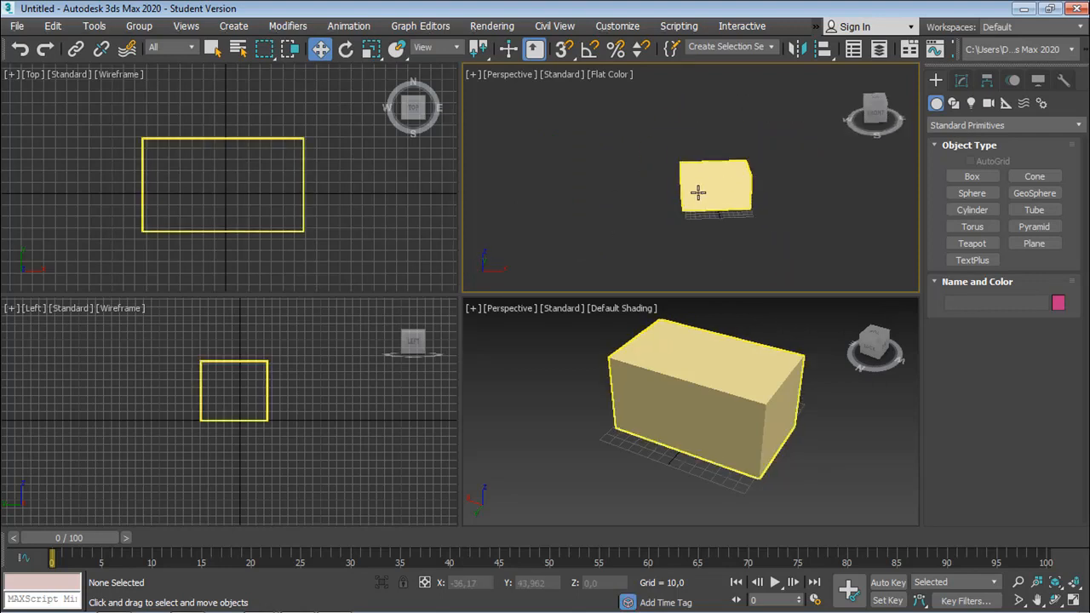
pyautogui.scroll(-2, 697, 193)
pyautogui.scroll(3, 697, 193)
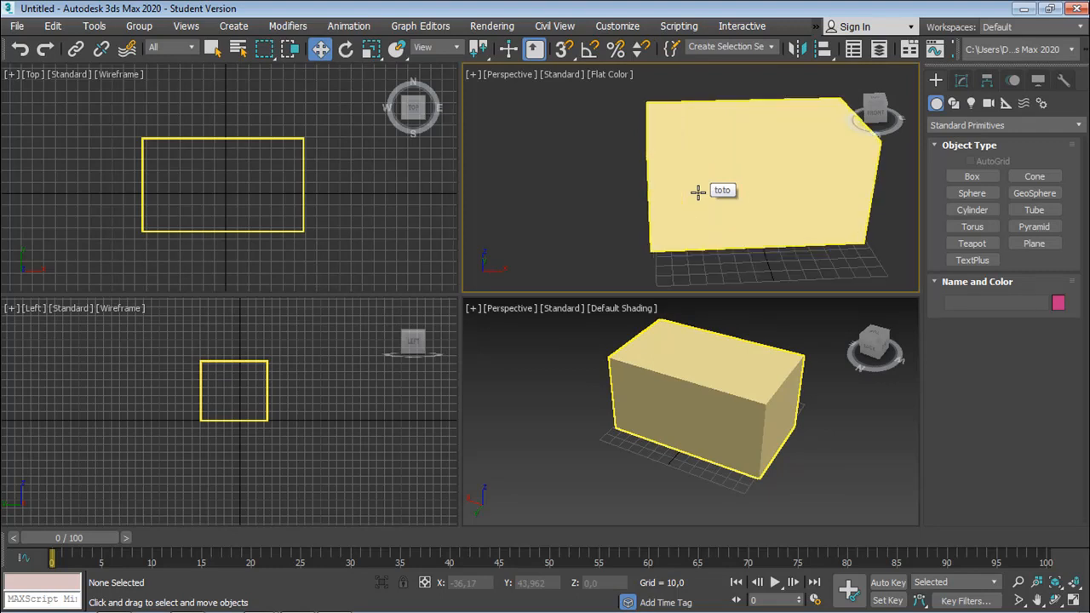
pyautogui.scroll(-3, 697, 193)
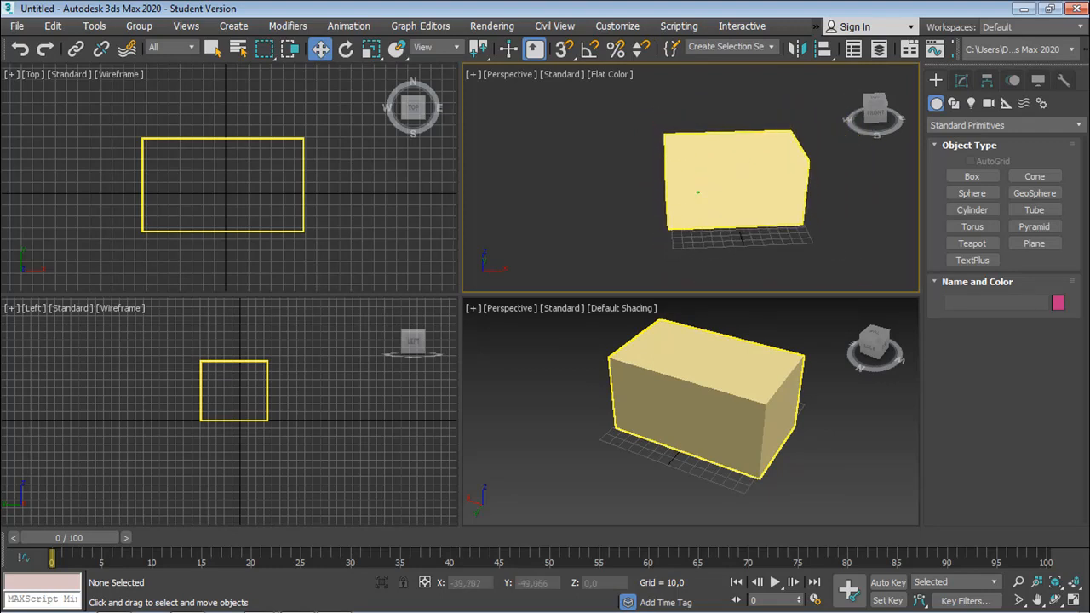
pyautogui.scroll(3, 710, 207)
pyautogui.scroll(-3, 710, 207)
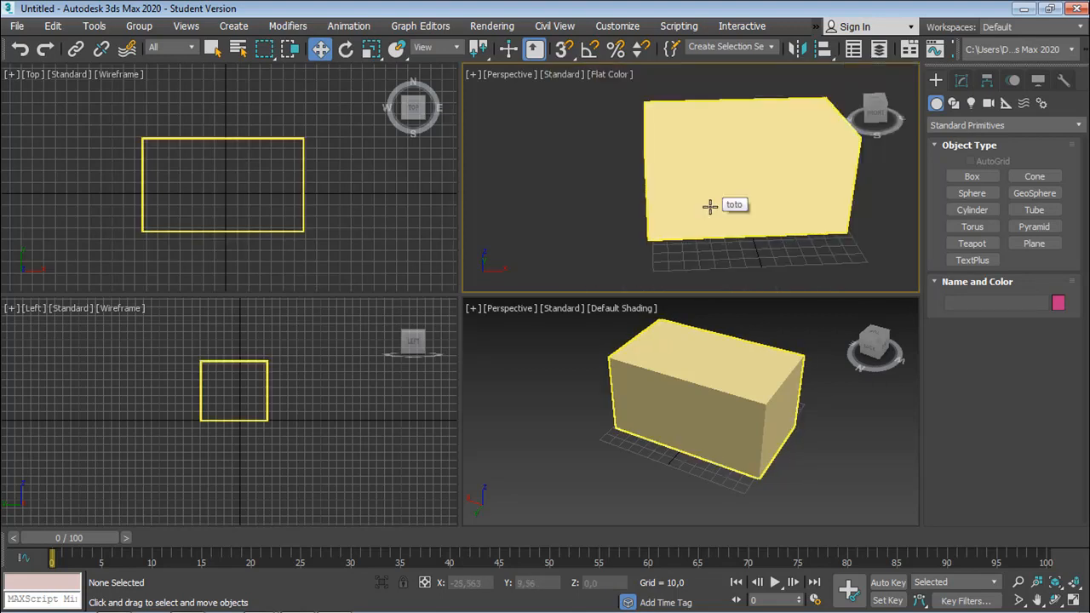
pyautogui.scroll(3, 710, 207)
pyautogui.scroll(-3, 710, 206)
pyautogui.scroll(2, 710, 207)
pyautogui.scroll(-2, 710, 206)
pyautogui.scroll(2, 710, 207)
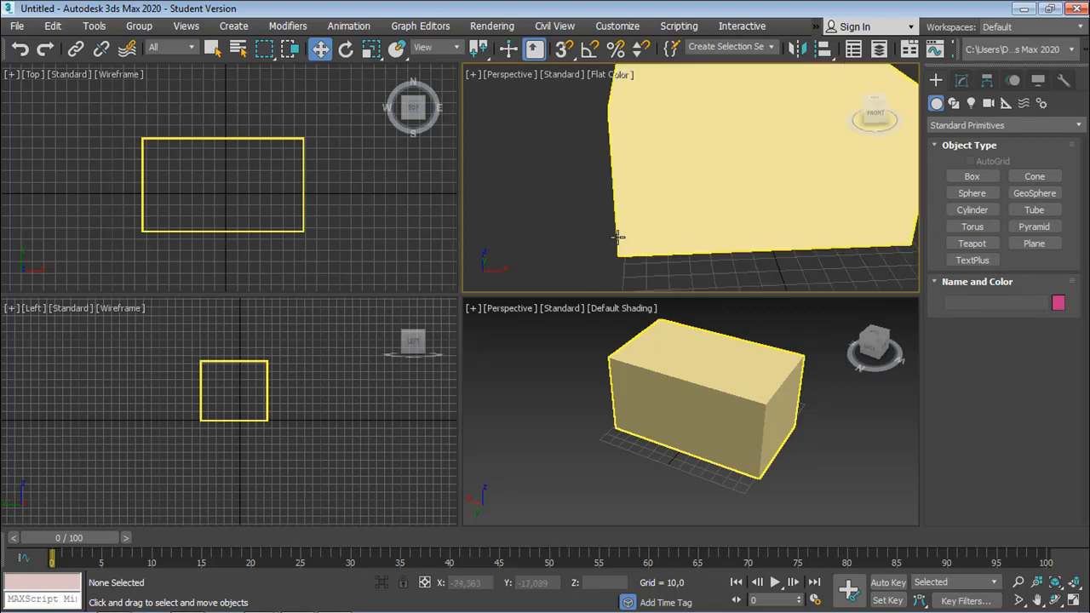
pyautogui.scroll(-5, 669, 210)
pyautogui.scroll(4, 669, 210)
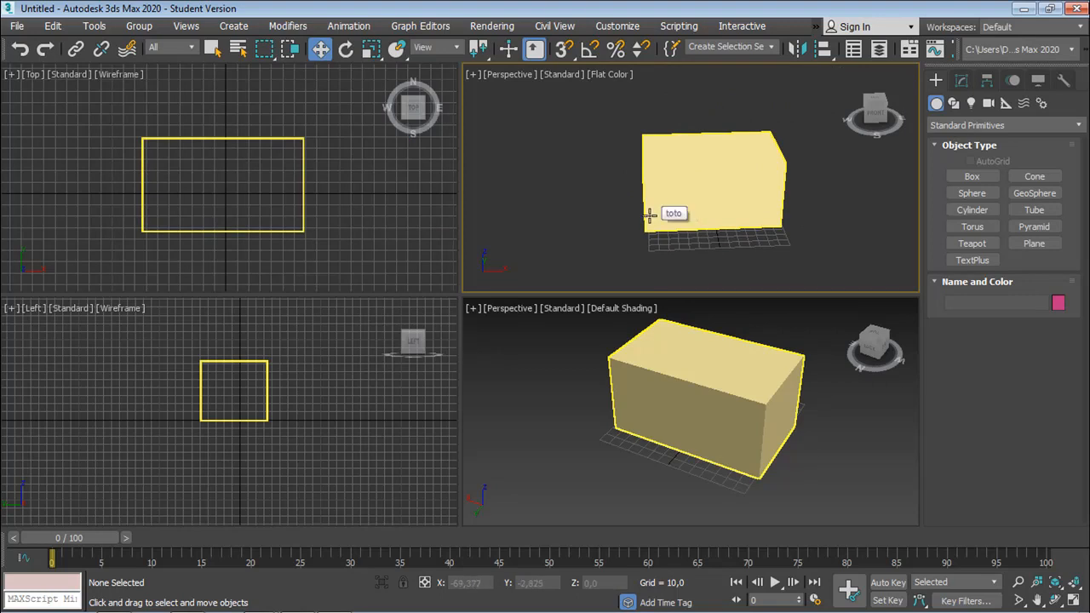
pyautogui.click(645, 223)
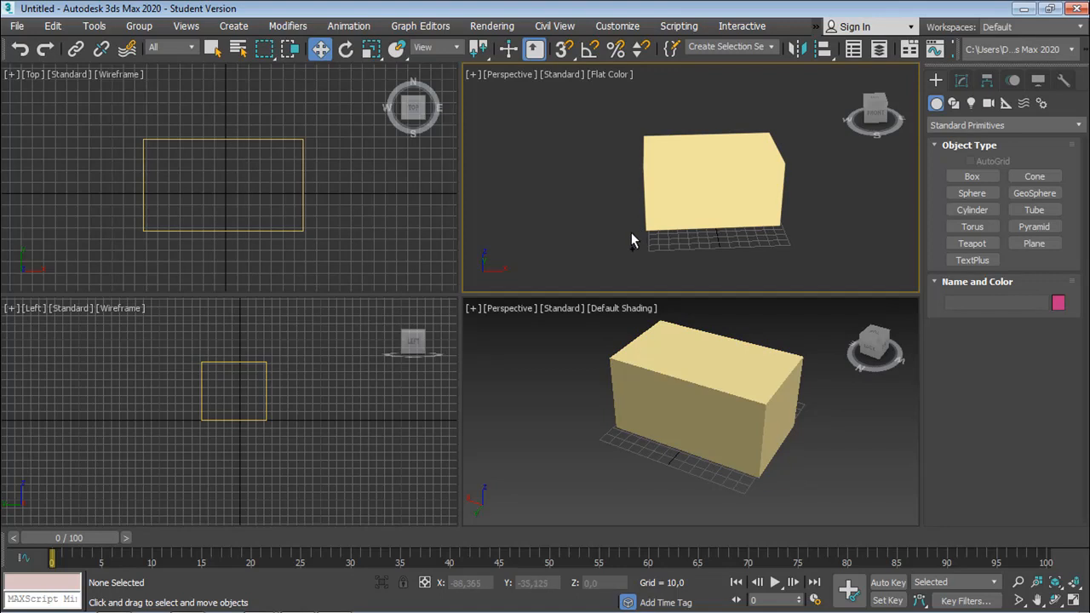
pyautogui.click(656, 189)
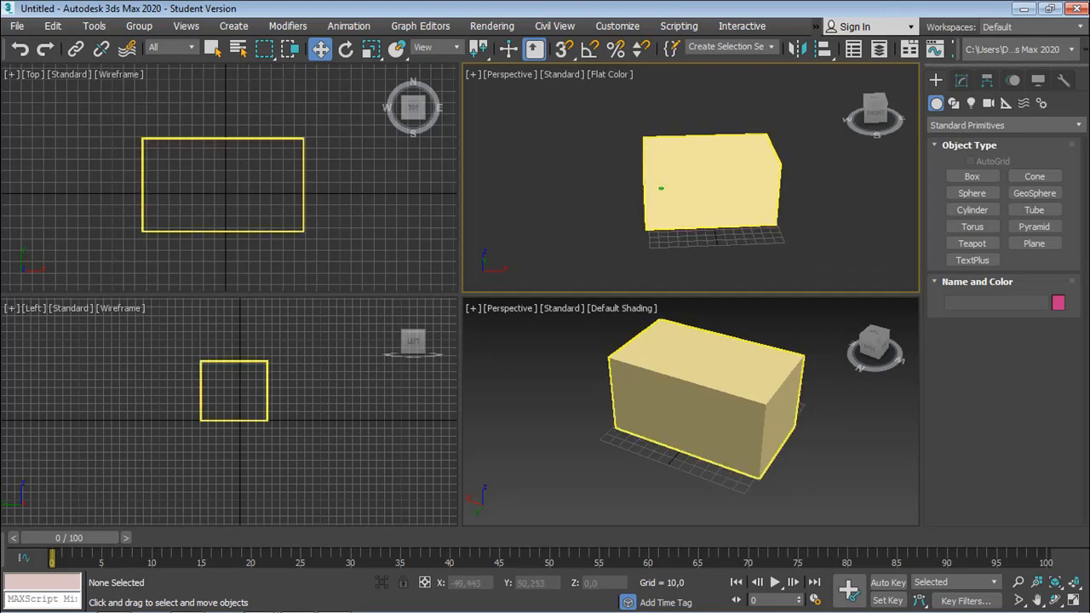
pyautogui.scroll(-2, 661, 188)
pyautogui.scroll(5, 661, 188)
pyautogui.scroll(3, 661, 188)
pyautogui.scroll(-5, 661, 188)
pyautogui.scroll(-5, 660, 188)
pyautogui.scroll(-3, 660, 188)
pyautogui.scroll(5, 661, 188)
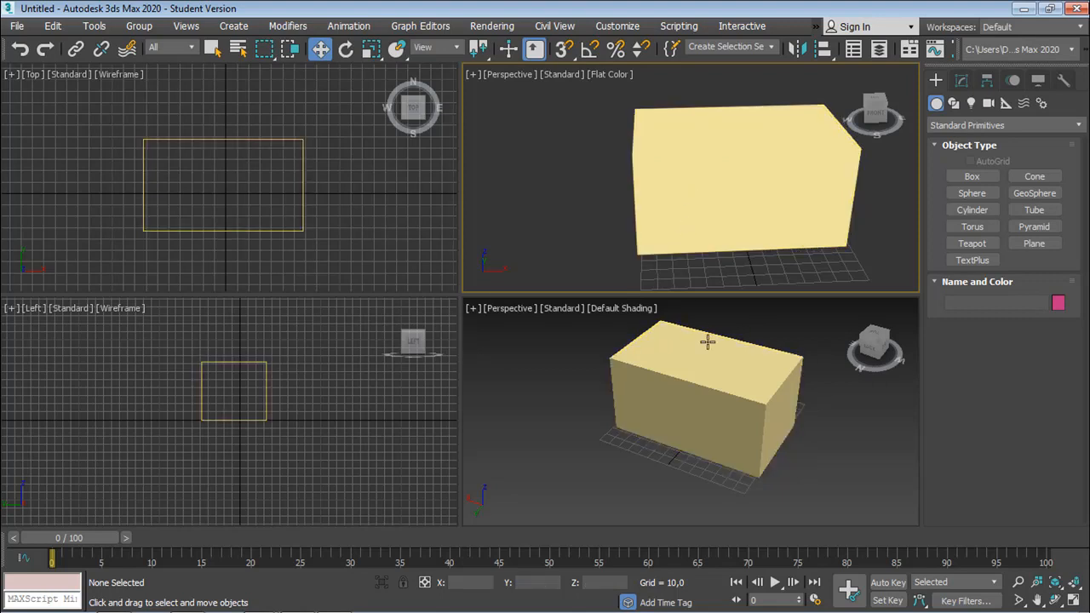
# Step: Make each of the four viewports active in turn, cycling through them several times with nothing selected
pyautogui.click(544, 418)
pyautogui.click(410, 417)
pyautogui.click(407, 244)
pyautogui.click(533, 236)
pyautogui.click(515, 379)
pyautogui.click(402, 409)
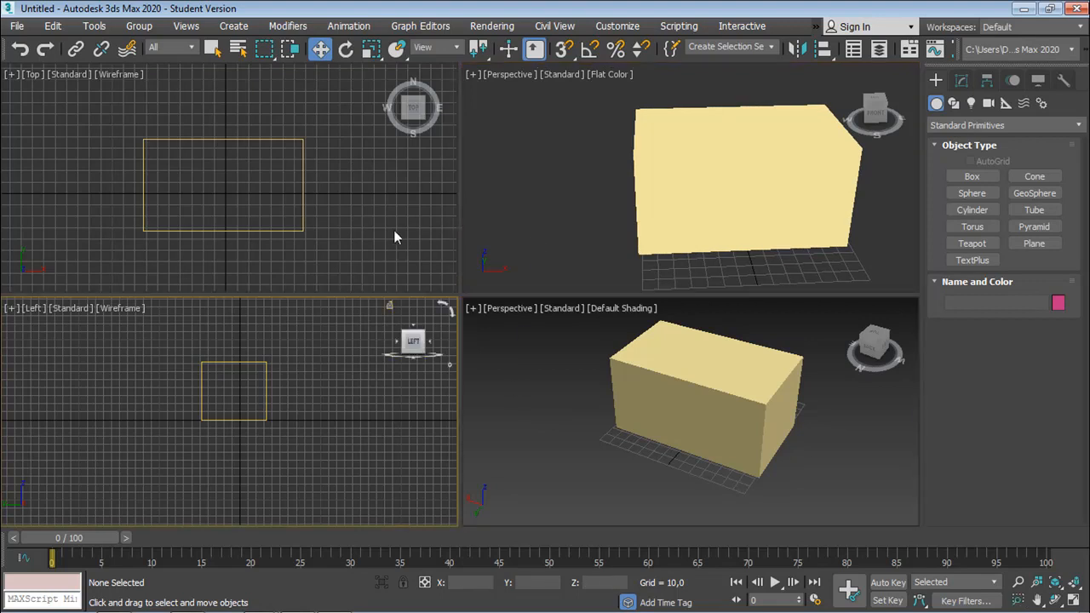
pyautogui.click(396, 234)
pyautogui.click(502, 256)
pyautogui.click(535, 361)
pyautogui.click(384, 414)
pyautogui.click(381, 243)
pyautogui.click(495, 254)
pyautogui.click(470, 420)
pyautogui.click(358, 438)
pyautogui.click(367, 224)
pyautogui.click(495, 254)
pyautogui.click(507, 431)
pyautogui.click(387, 455)
pyautogui.click(555, 246)
pyautogui.click(396, 202)
pyautogui.click(353, 357)
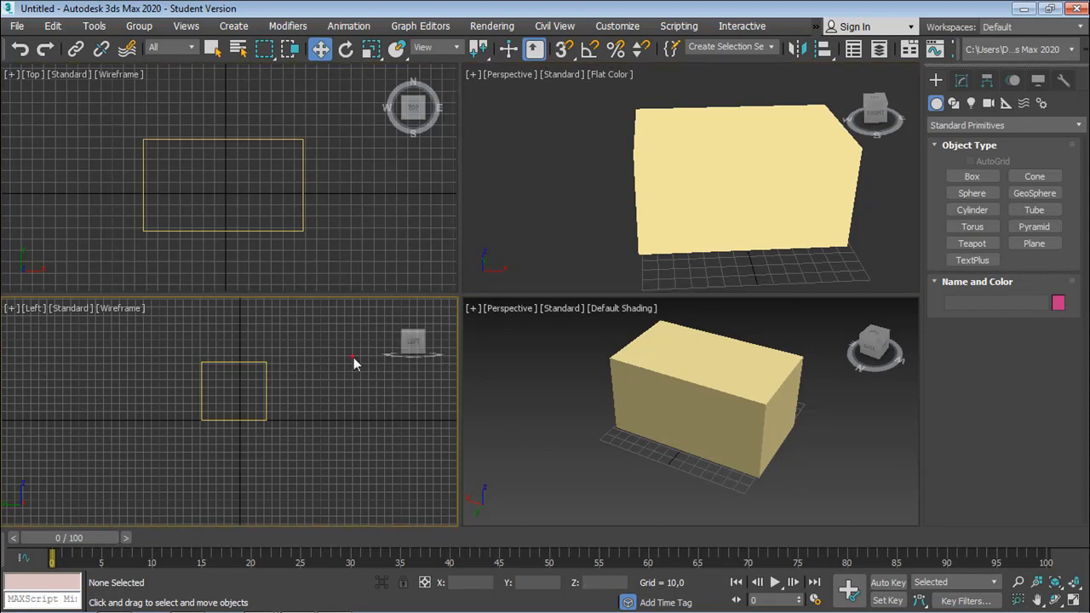
pyautogui.click(478, 415)
pyautogui.click(508, 263)
pyautogui.click(404, 256)
pyautogui.click(346, 411)
# Step: Select the box with the Select Object tool and activate the four viewports in turn while keeping it selected
pyautogui.click(212, 49)
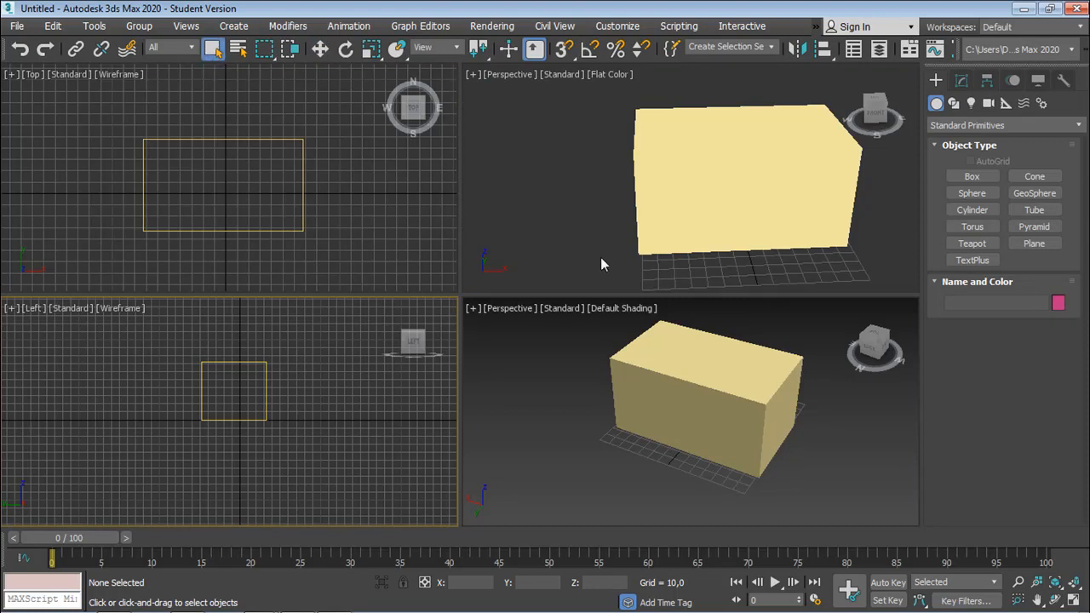
pyautogui.click(759, 207)
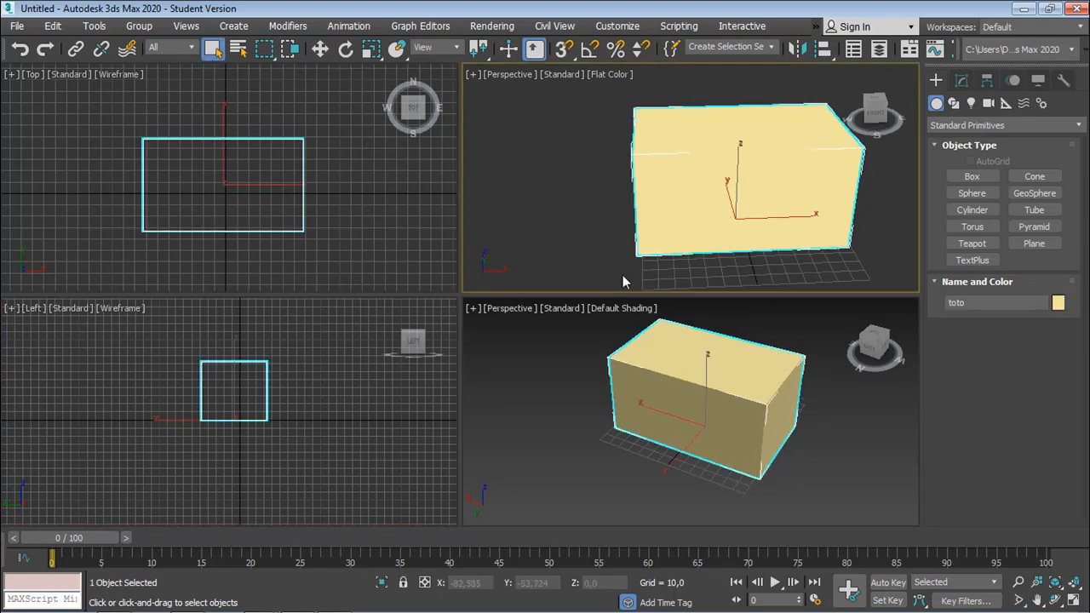
pyautogui.rightClick(409, 231)
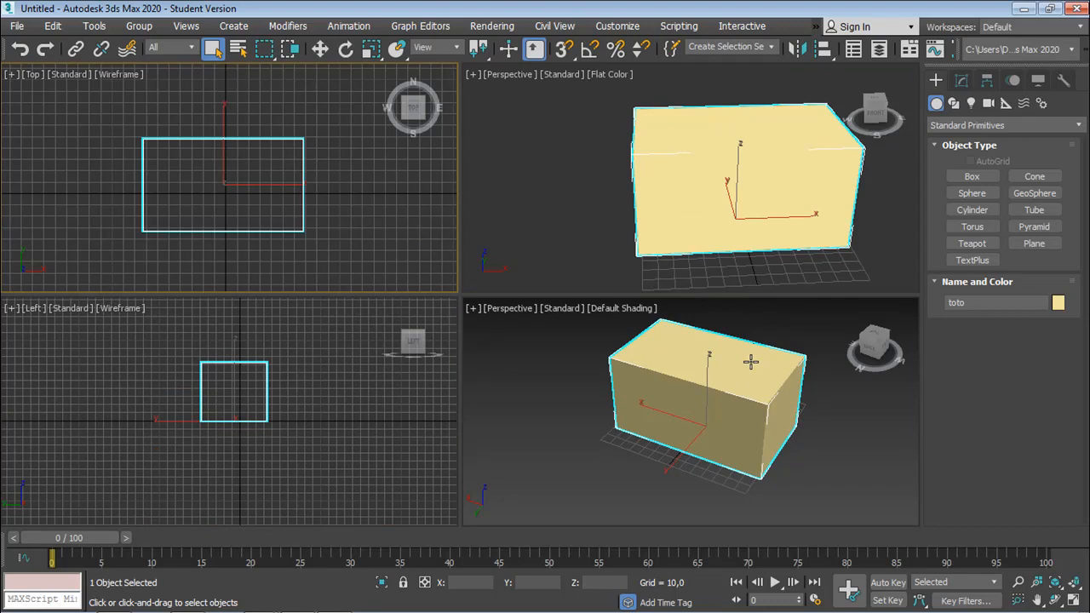
pyautogui.click(541, 246)
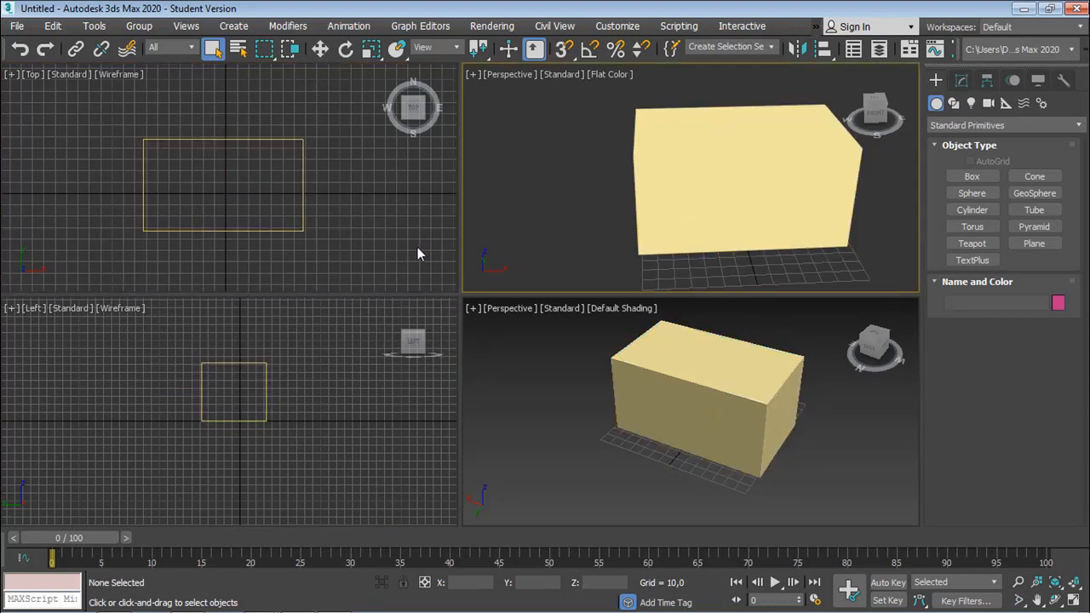
pyautogui.click(712, 182)
pyautogui.rightClick(510, 212)
pyautogui.rightClick(398, 211)
pyautogui.rightClick(333, 357)
pyautogui.rightClick(514, 394)
pyautogui.rightClick(525, 257)
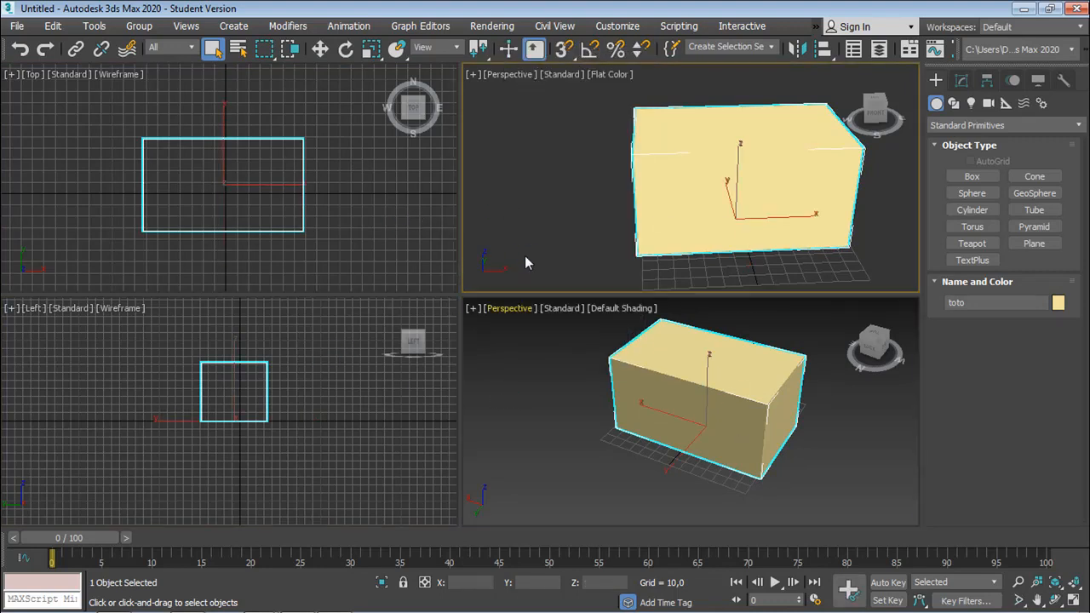
# Step: Deselect the box and activate the Top, Left and flat-color Perspective viewports in turn
pyautogui.click(524, 256)
pyautogui.rightClick(419, 236)
pyautogui.rightClick(395, 430)
pyautogui.rightClick(551, 235)
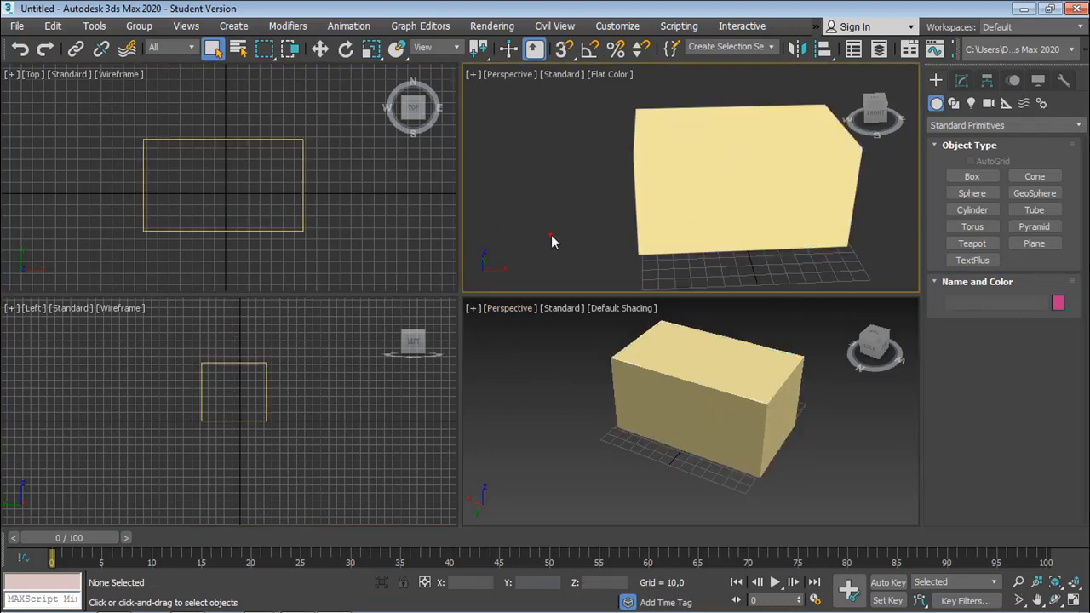
# Step: Reselect the box, activate the Default Shading Perspective viewport, and view the commands available for the object
pyautogui.click(678, 221)
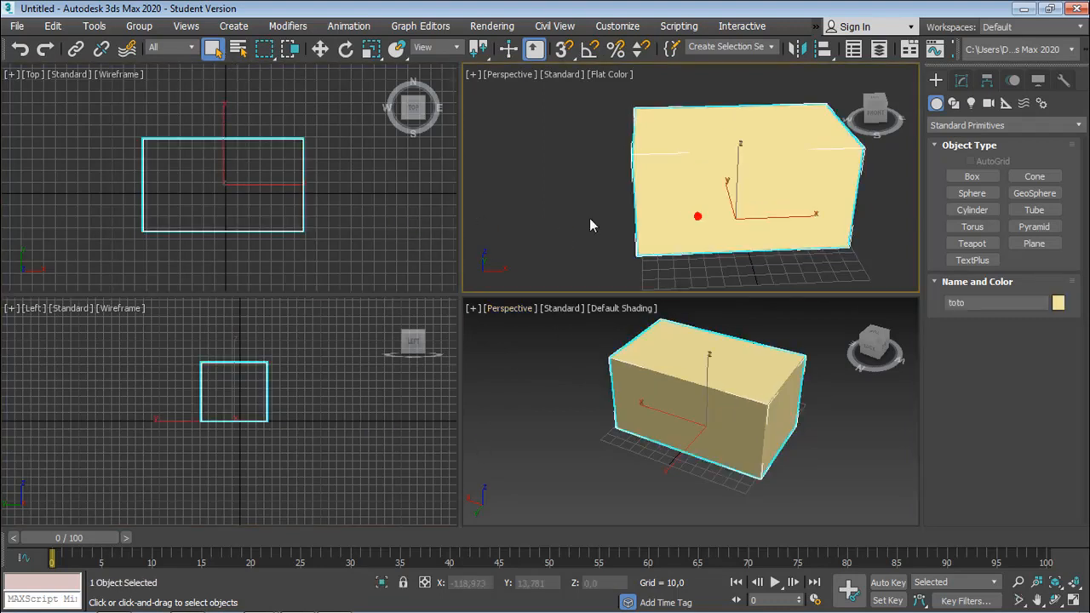
pyautogui.rightClick(501, 214)
pyautogui.rightClick(532, 391)
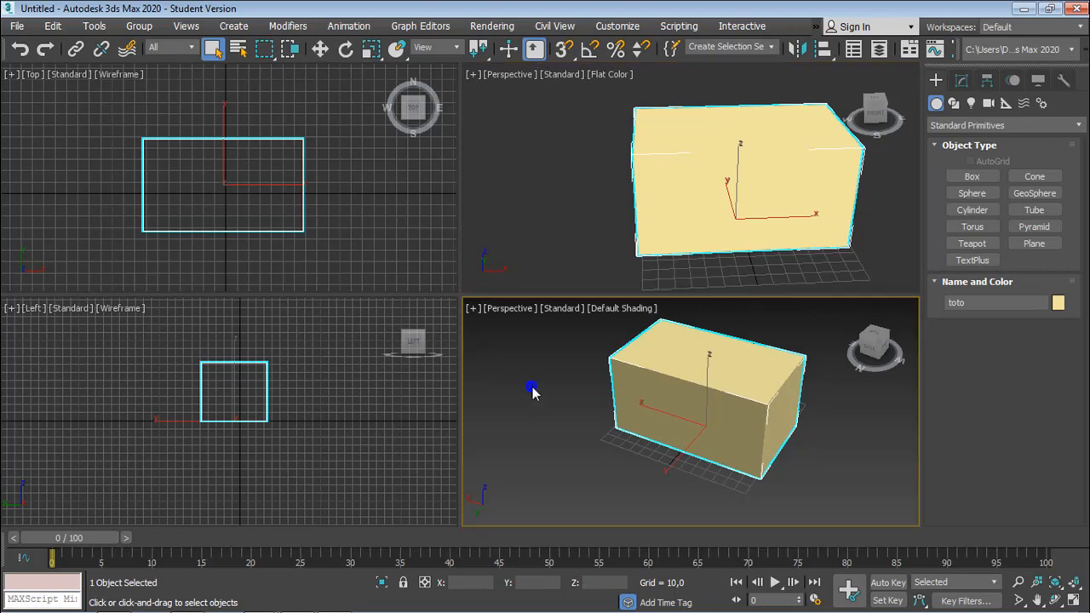
pyautogui.rightClick(532, 388)
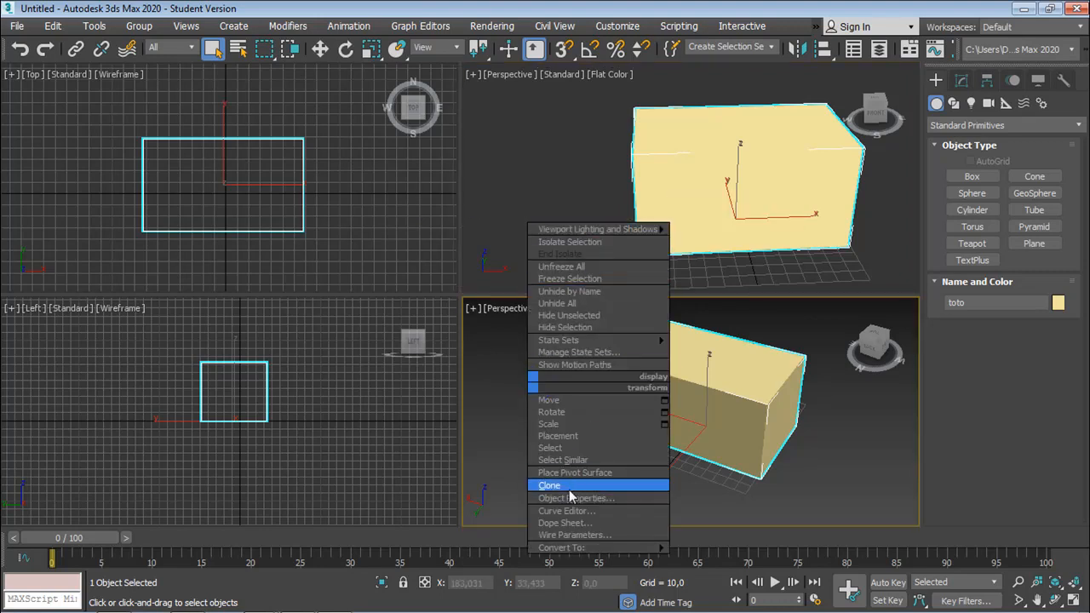
pyautogui.click(501, 450)
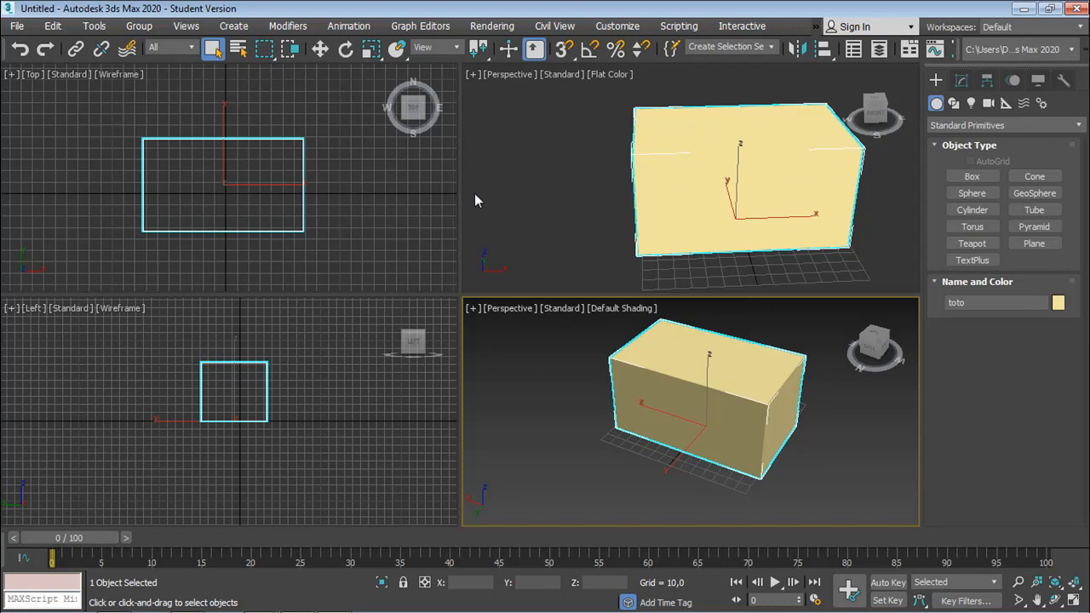
# Step: Move the box along its axes with the Move tool in the Default Shading Perspective viewport, to about X 9.8 and Y 5.7
pyautogui.moveTo(732, 427); pyautogui.dragTo(637, 432, button='middle')
pyautogui.moveTo(730, 231); pyautogui.dragTo(662, 182, button='middle')
pyautogui.moveTo(194, 223); pyautogui.dragTo(244, 219, button='middle')
pyautogui.moveTo(663, 197)
pyautogui.mouseDown(button='middle')
pyautogui.moveTo(676, 205)
pyautogui.moveTo(675, 191)
pyautogui.moveTo(652, 185)
pyautogui.moveTo(656, 215)
pyautogui.mouseUp(button='middle')
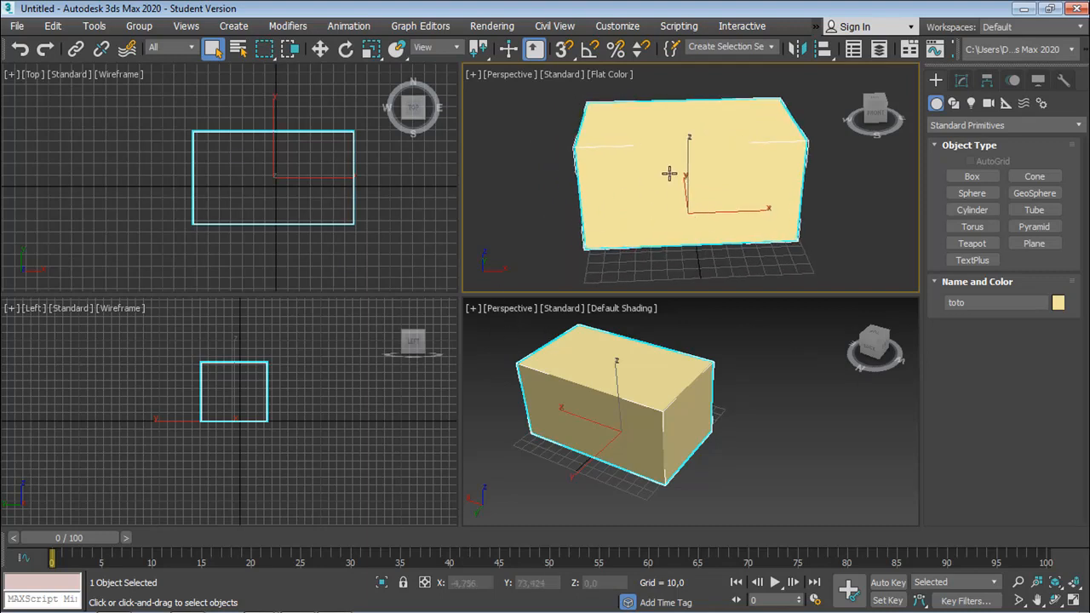
pyautogui.click(320, 50)
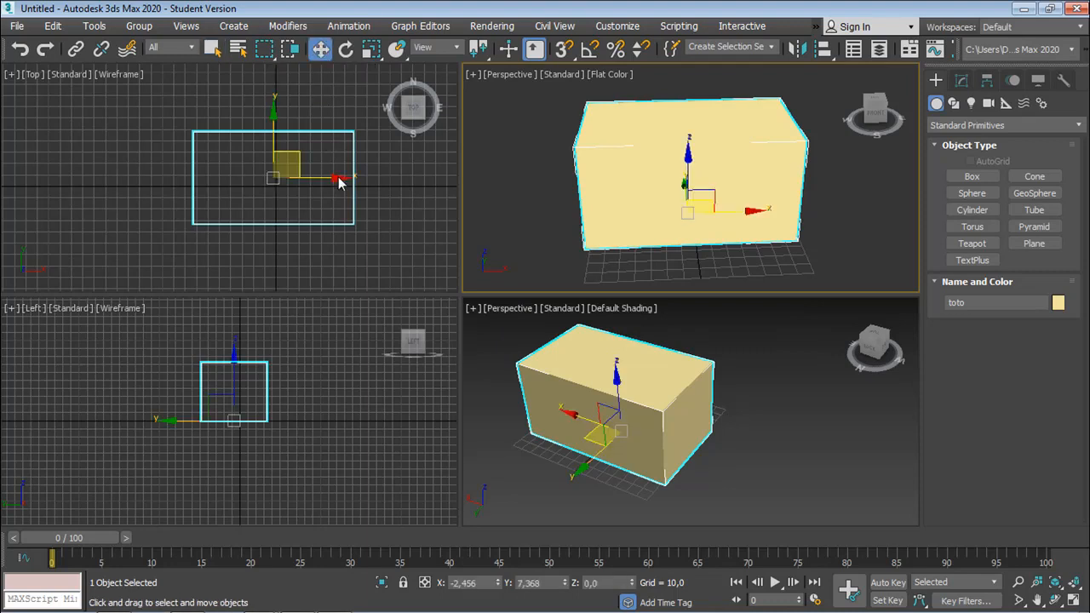
pyautogui.click(332, 182)
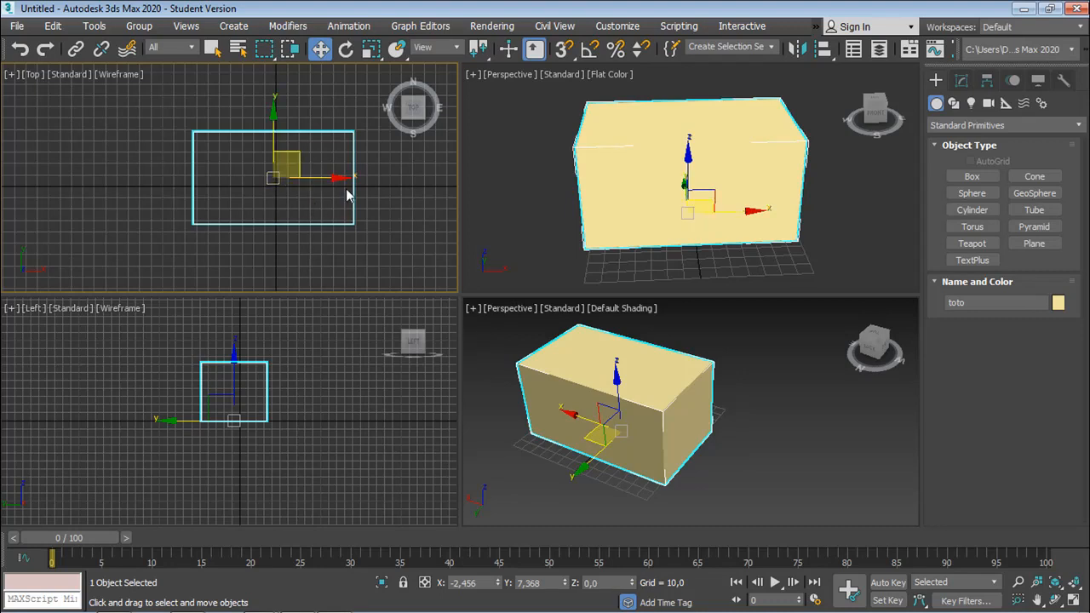
pyautogui.click(583, 475)
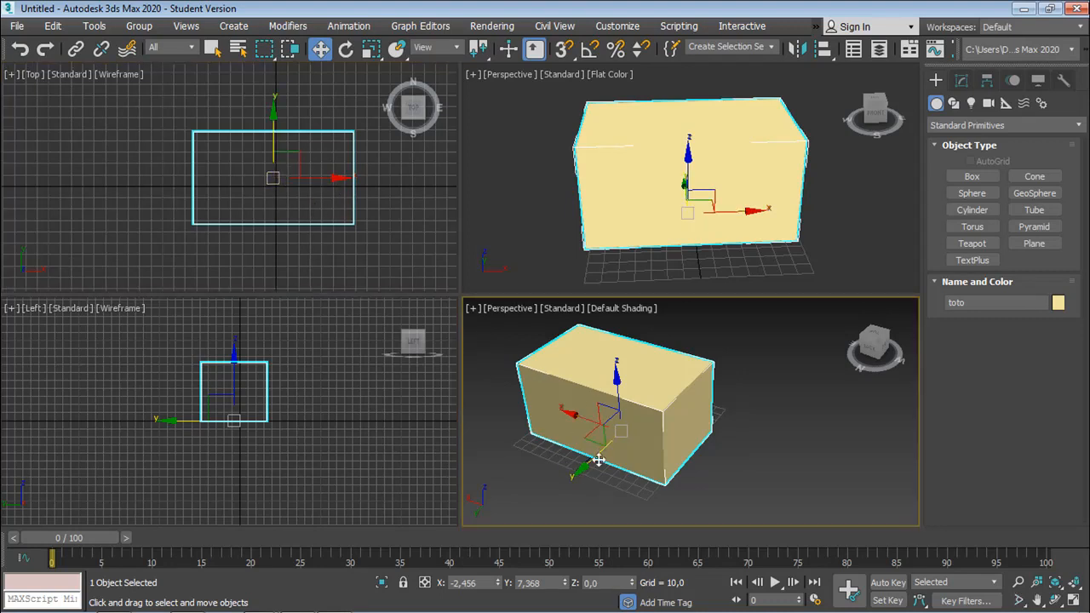
pyautogui.moveTo(584, 469)
pyautogui.mouseDown()
pyautogui.moveTo(575, 471)
pyautogui.moveTo(620, 442)
pyautogui.moveTo(567, 474)
pyautogui.moveTo(618, 444)
pyautogui.moveTo(588, 468)
pyautogui.mouseUp()
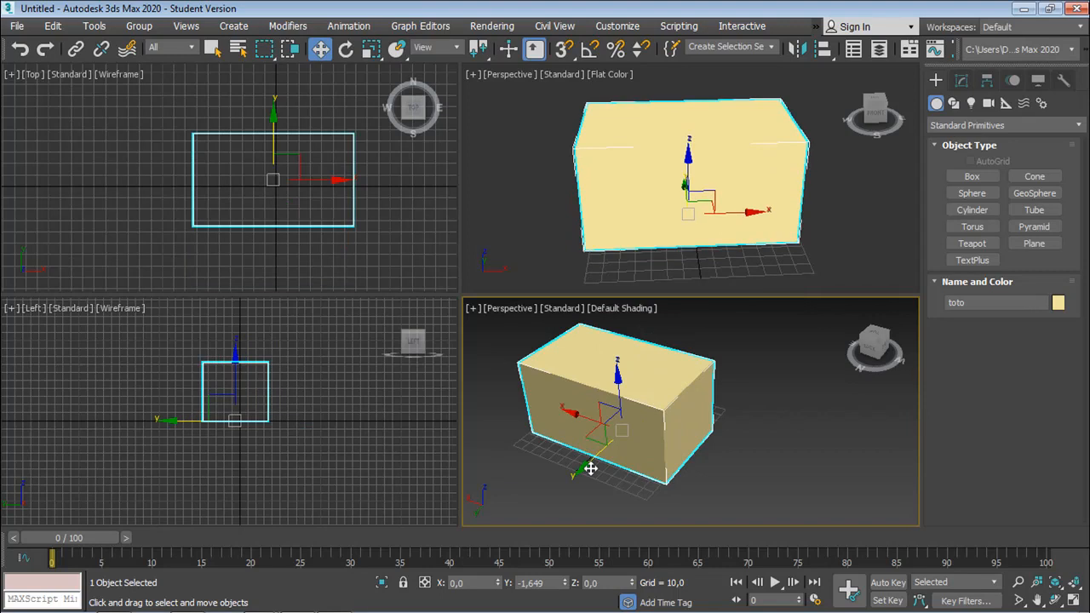
pyautogui.moveTo(615, 395)
pyautogui.mouseDown()
pyautogui.moveTo(617, 340)
pyautogui.moveTo(619, 385)
pyautogui.mouseUp()
pyautogui.moveTo(575, 414)
pyautogui.mouseDown()
pyautogui.moveTo(476, 394)
pyautogui.moveTo(584, 409)
pyautogui.moveTo(562, 403)
pyautogui.mouseUp()
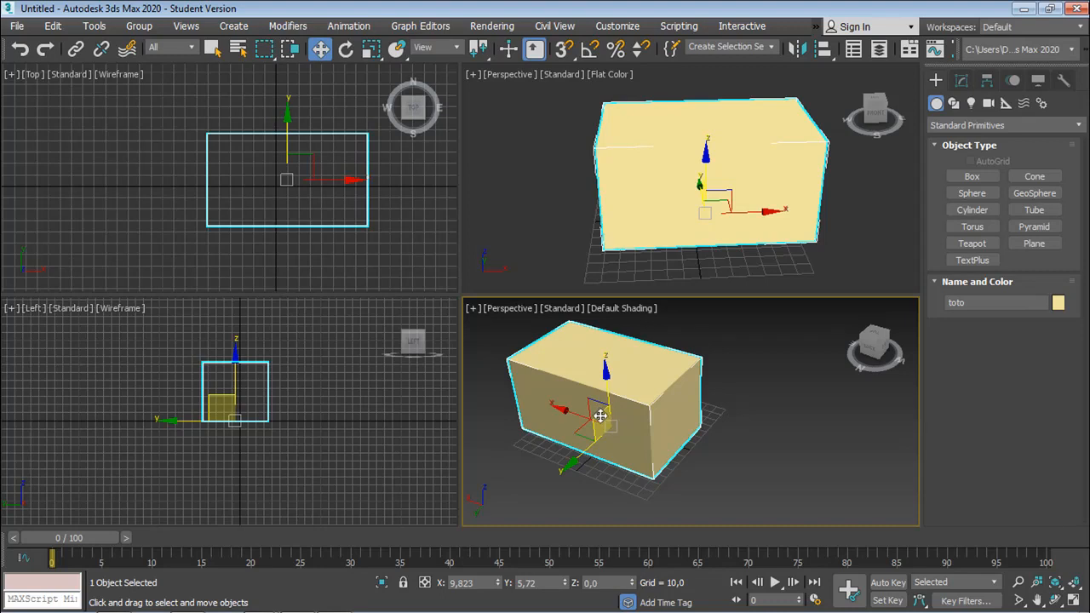
# Step: Move the box in the YZ plane, and adjust it along single axes to about Y -46.4 and Z -29.8
pyautogui.moveTo(600, 416); pyautogui.dragTo(638, 413)
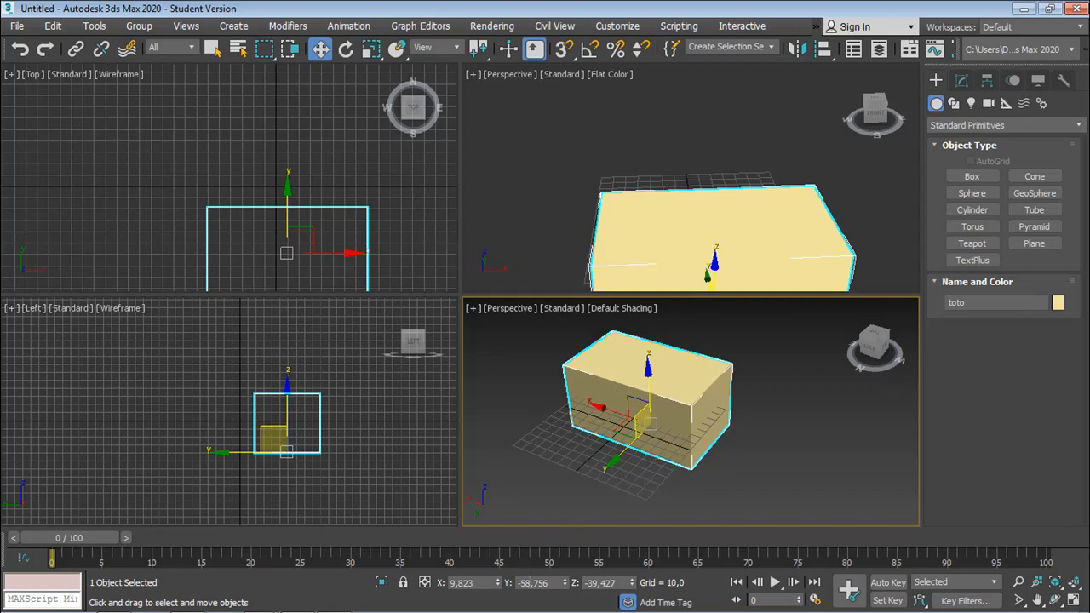
pyautogui.moveTo(613, 457)
pyautogui.mouseDown()
pyautogui.moveTo(601, 465)
pyautogui.moveTo(641, 447)
pyautogui.moveTo(606, 467)
pyautogui.mouseUp()
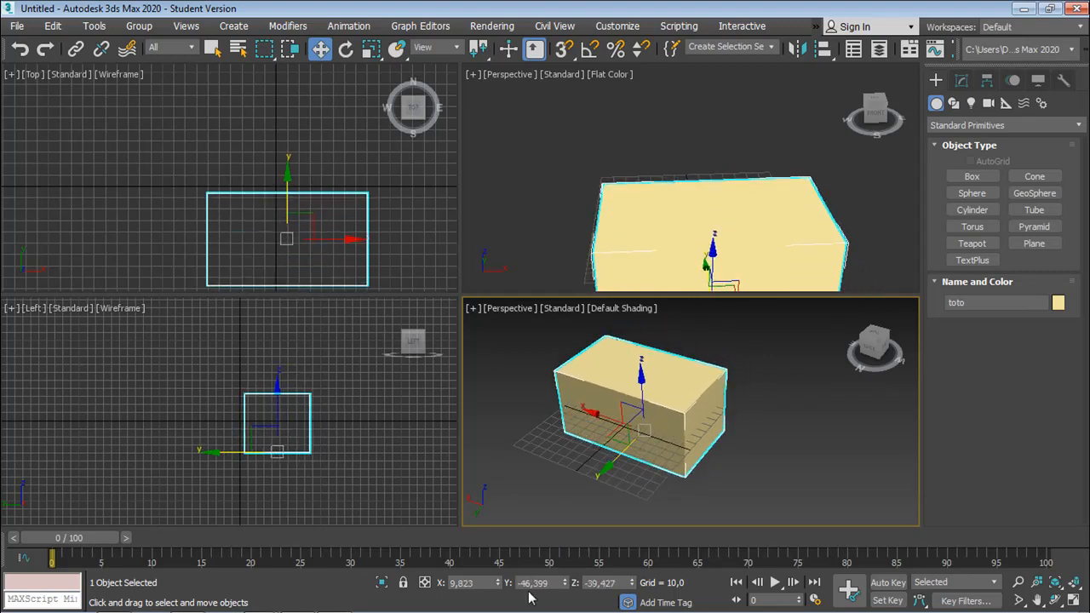
pyautogui.moveTo(640, 379)
pyautogui.mouseDown()
pyautogui.moveTo(640, 345)
pyautogui.moveTo(640, 372)
pyautogui.mouseUp()
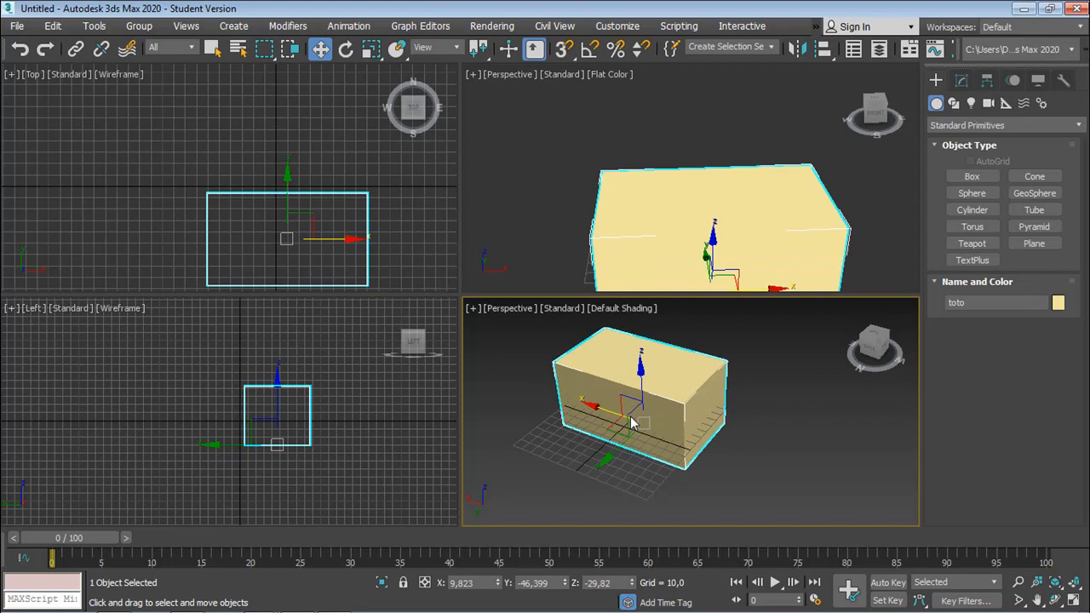
# Step: Move the box in the YZ plane to about Y -30.9 and Z -11.8, and orbit the Default Shading Perspective view around it
pyautogui.moveTo(632, 408)
pyautogui.mouseDown()
pyautogui.moveTo(627, 394)
pyautogui.moveTo(637, 414)
pyautogui.moveTo(613, 414)
pyautogui.moveTo(627, 394)
pyautogui.moveTo(603, 409)
pyautogui.moveTo(637, 394)
pyautogui.moveTo(621, 398)
pyautogui.mouseUp()
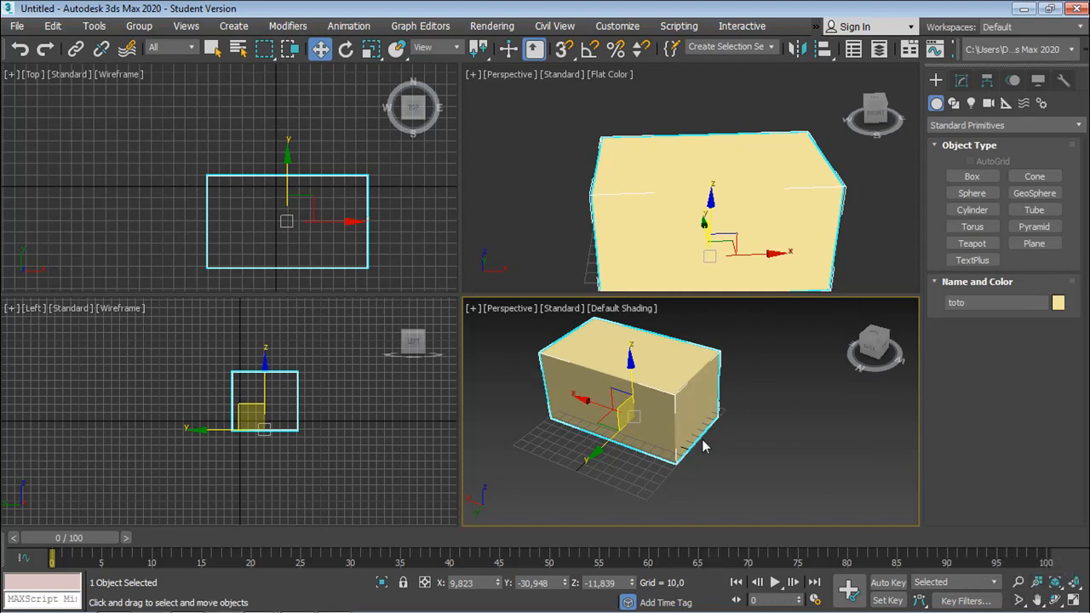
pyautogui.click(1056, 601)
pyautogui.moveTo(694, 429); pyautogui.dragTo(769, 478)
pyautogui.moveTo(597, 477); pyautogui.dragTo(747, 387)
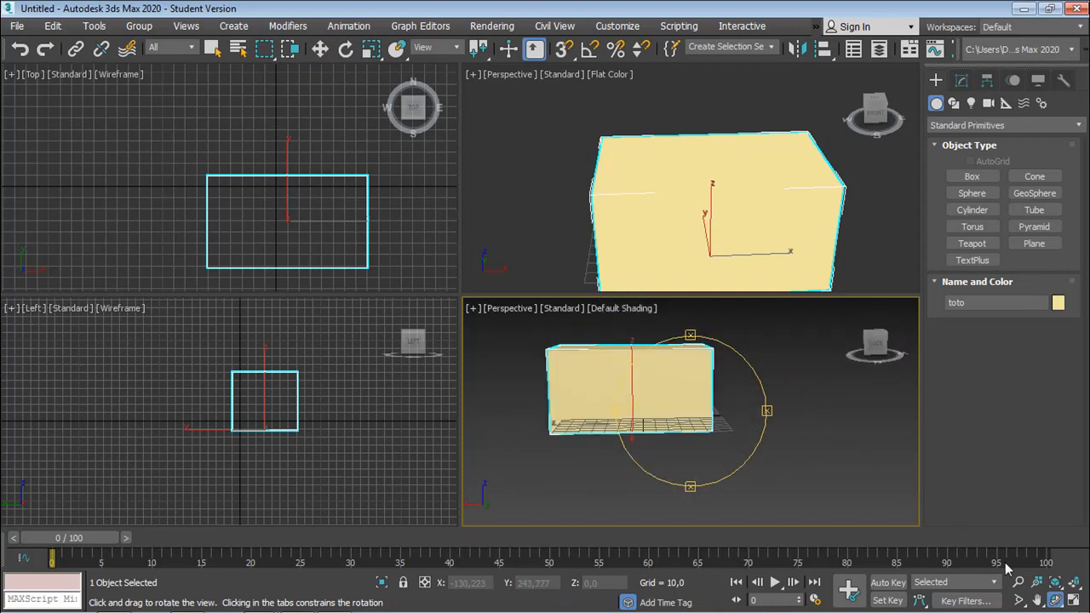
# Step: Reframe the box in the Default Shading Perspective viewport by panning, orbiting and changing the field of view
pyautogui.click(1037, 601)
pyautogui.moveTo(645, 419)
pyautogui.mouseDown()
pyautogui.moveTo(741, 448)
pyautogui.moveTo(660, 502)
pyautogui.moveTo(688, 445)
pyautogui.moveTo(718, 438)
pyautogui.moveTo(726, 418)
pyautogui.moveTo(647, 434)
pyautogui.mouseUp()
pyautogui.click(1018, 600)
pyautogui.scroll(-3, 659, 443)
pyautogui.moveTo(669, 411); pyautogui.dragTo(692, 428)
pyautogui.click(1054, 600)
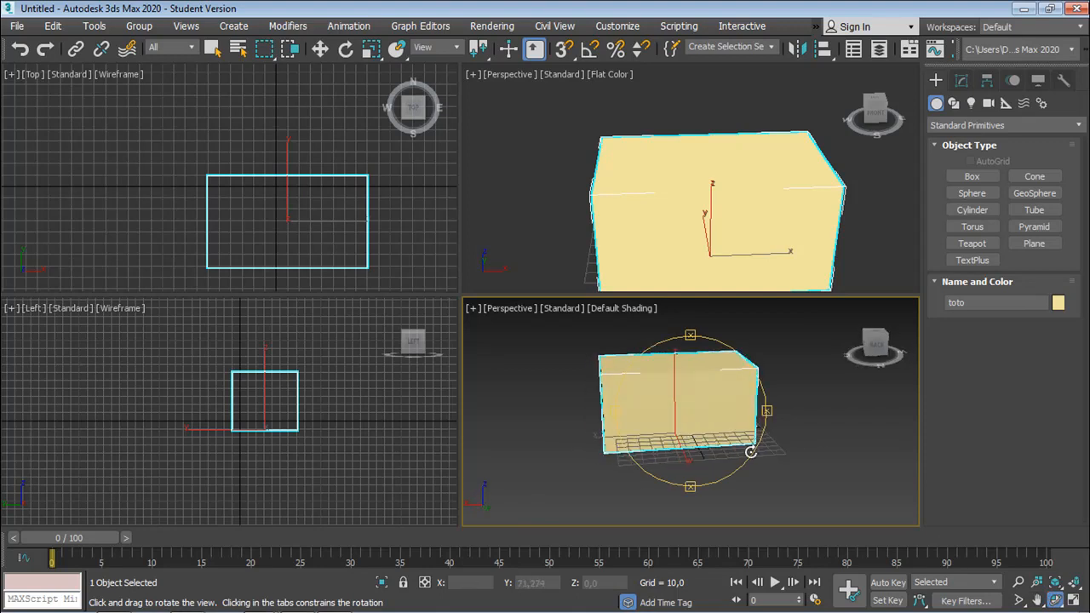
pyautogui.click(1037, 600)
pyautogui.moveTo(659, 344); pyautogui.dragTo(640, 332)
pyautogui.click(1019, 601)
pyautogui.moveTo(633, 416); pyautogui.dragTo(648, 421)
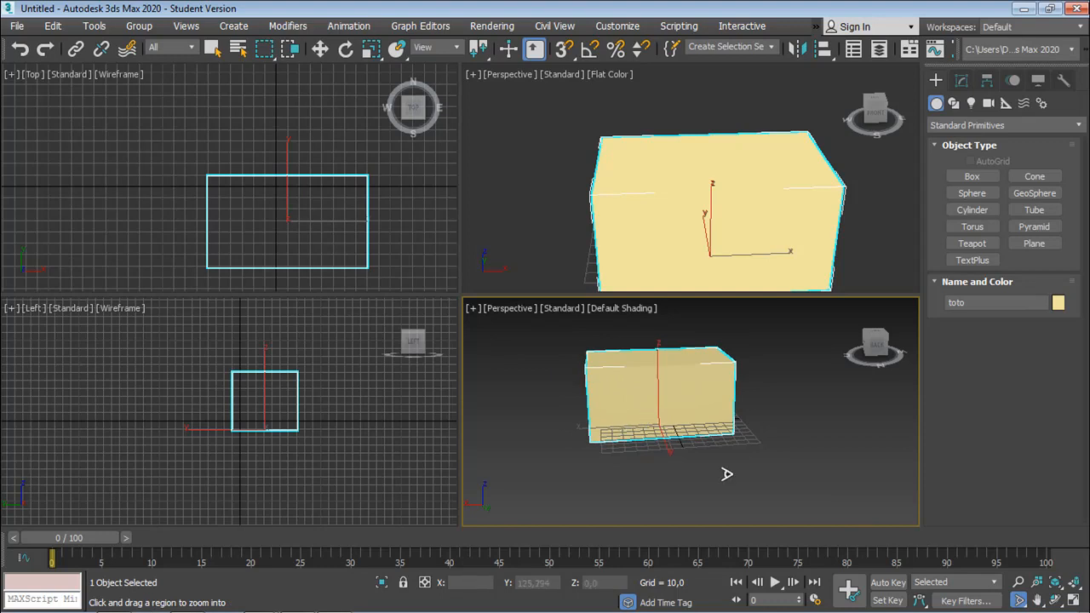
# Step: Maximize the Default Shading Perspective viewport, orbit around the box, and restore the four-viewport layout
pyautogui.click(1073, 600)
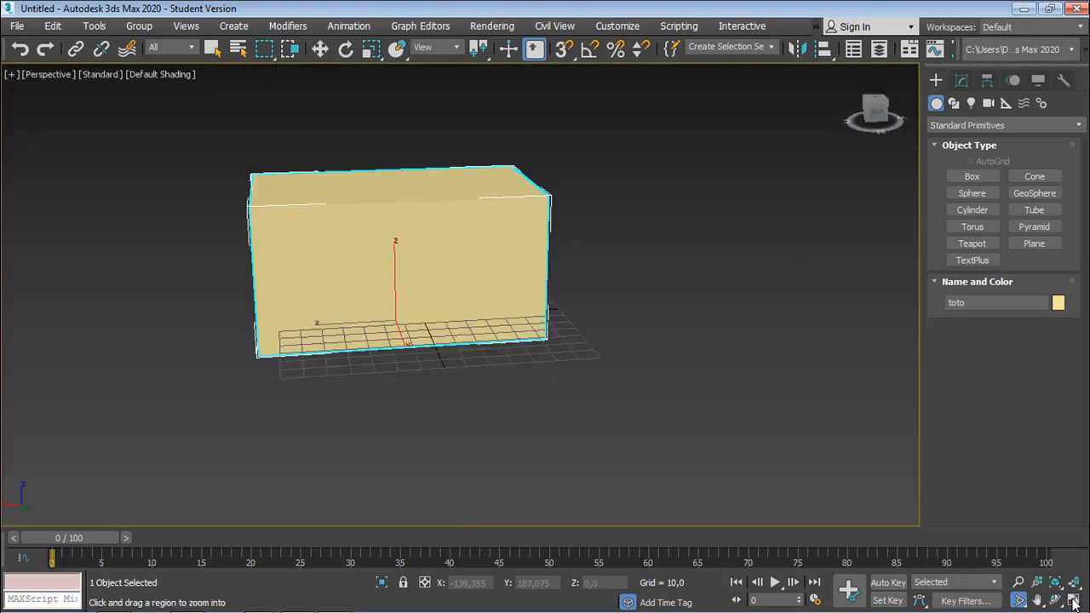
pyautogui.click(1073, 600)
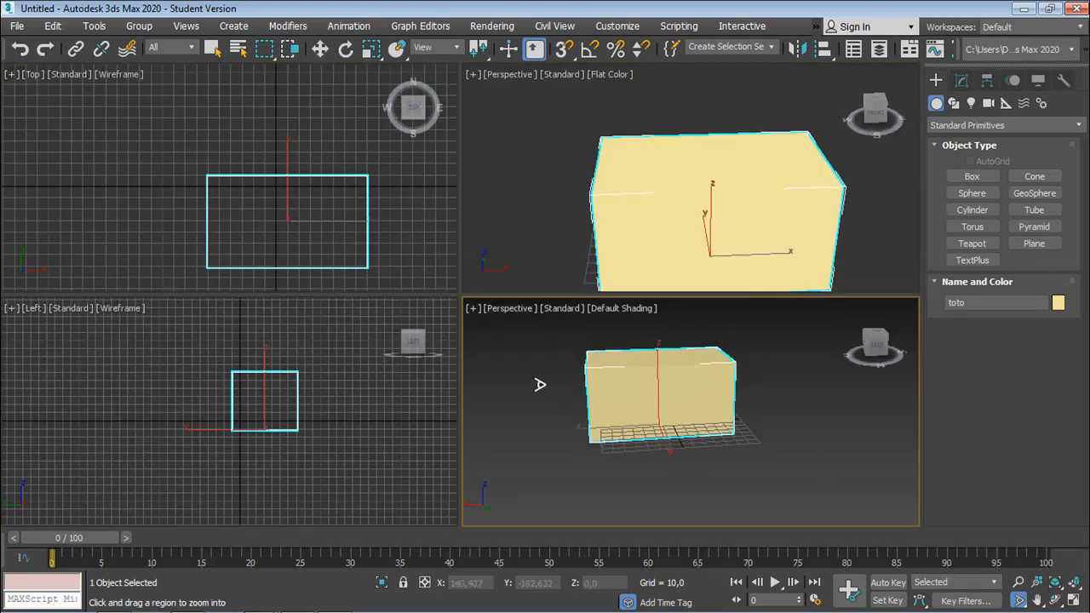
pyautogui.click(1073, 600)
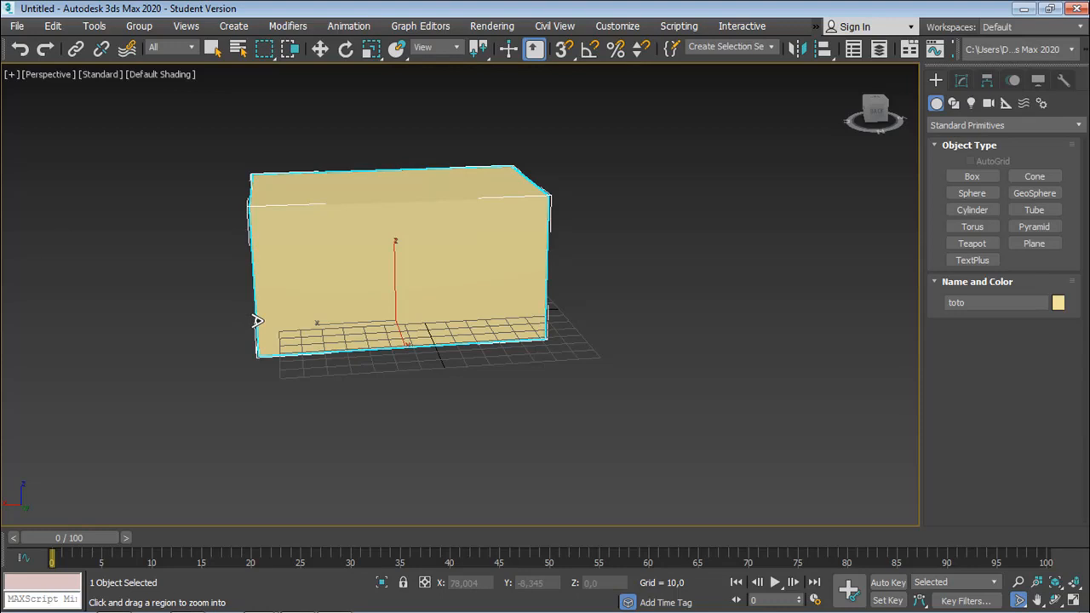
pyautogui.click(1055, 601)
pyautogui.moveTo(394, 314); pyautogui.dragTo(540, 316)
pyautogui.moveTo(484, 270); pyautogui.dragTo(587, 268)
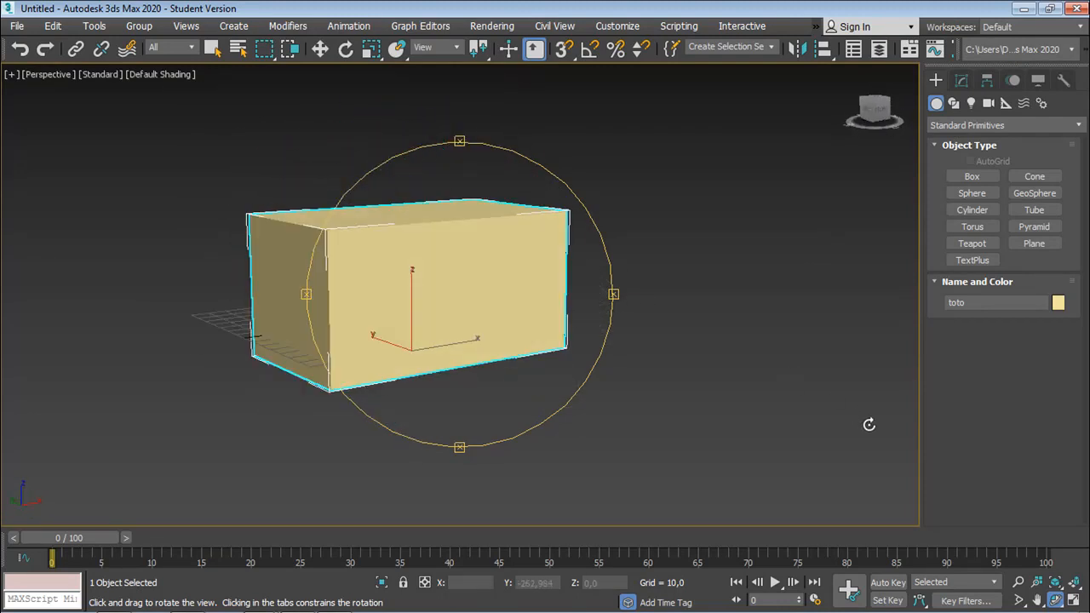
pyautogui.click(1075, 601)
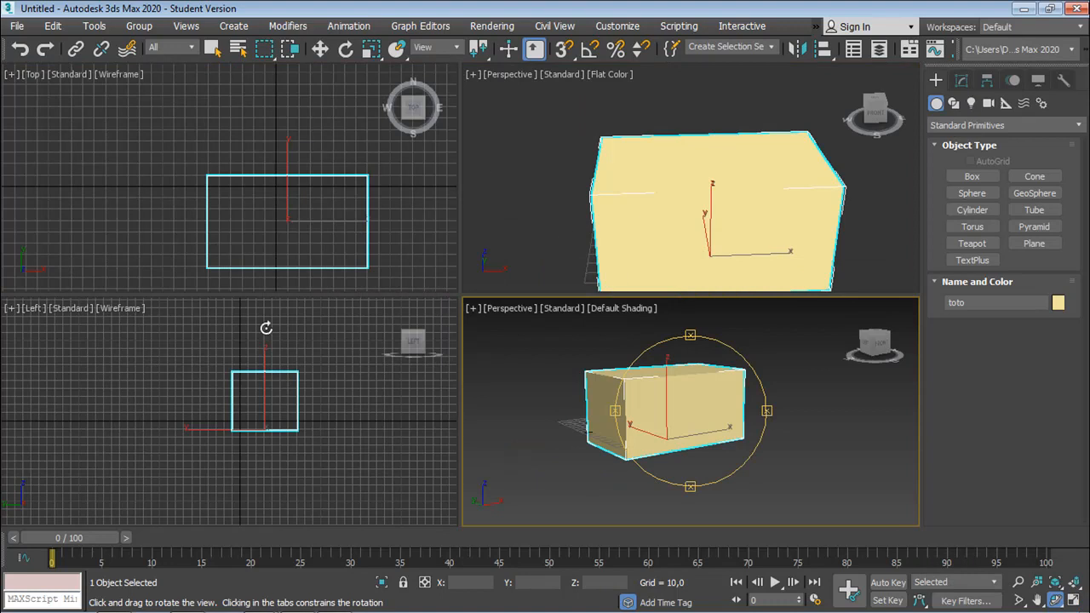
# Step: Activate the flat-color Perspective viewport, toggle its maximized display, and reframe the box in both Perspective viewports before returning to the Move tool
pyautogui.click(548, 189)
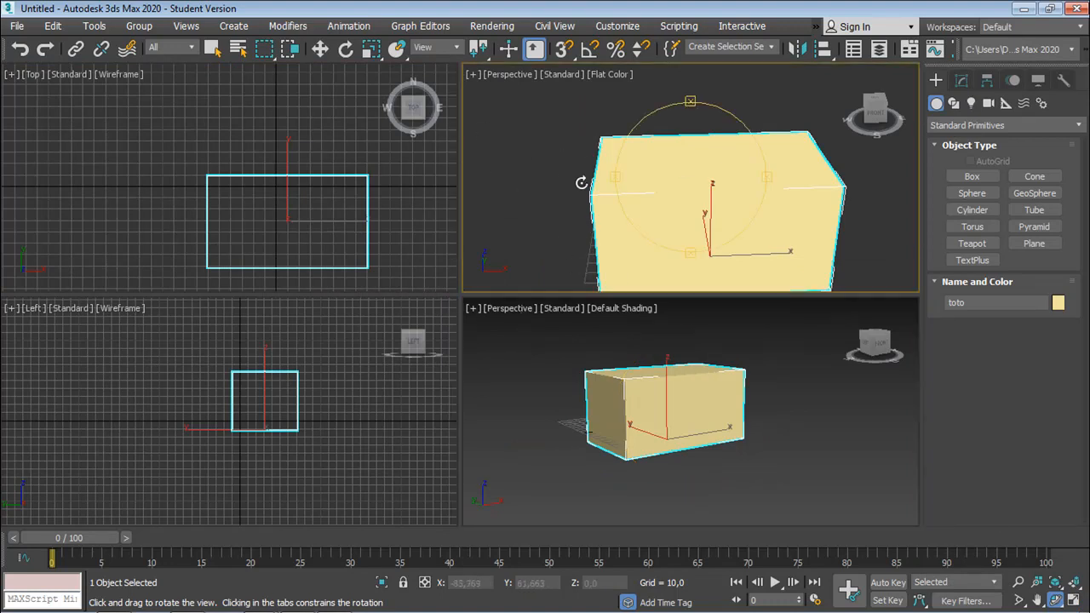
pyautogui.click(1074, 601)
pyautogui.click(1073, 601)
pyautogui.moveTo(644, 246); pyautogui.dragTo(661, 173)
pyautogui.moveTo(661, 173)
pyautogui.mouseDown(button='middle')
pyautogui.moveTo(675, 210)
pyautogui.moveTo(656, 248)
pyautogui.mouseUp(button='middle')
pyautogui.moveTo(677, 397)
pyautogui.mouseDown()
pyautogui.moveTo(681, 349)
pyautogui.moveTo(693, 355)
pyautogui.moveTo(661, 452)
pyautogui.moveTo(727, 443)
pyautogui.moveTo(612, 400)
pyautogui.mouseUp()
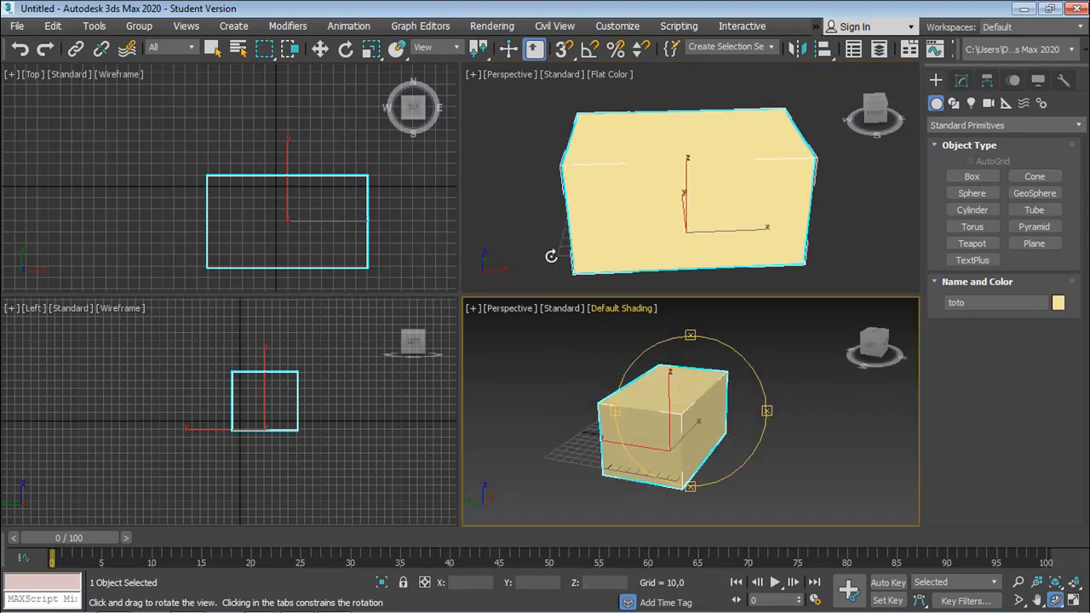
pyautogui.click(319, 50)
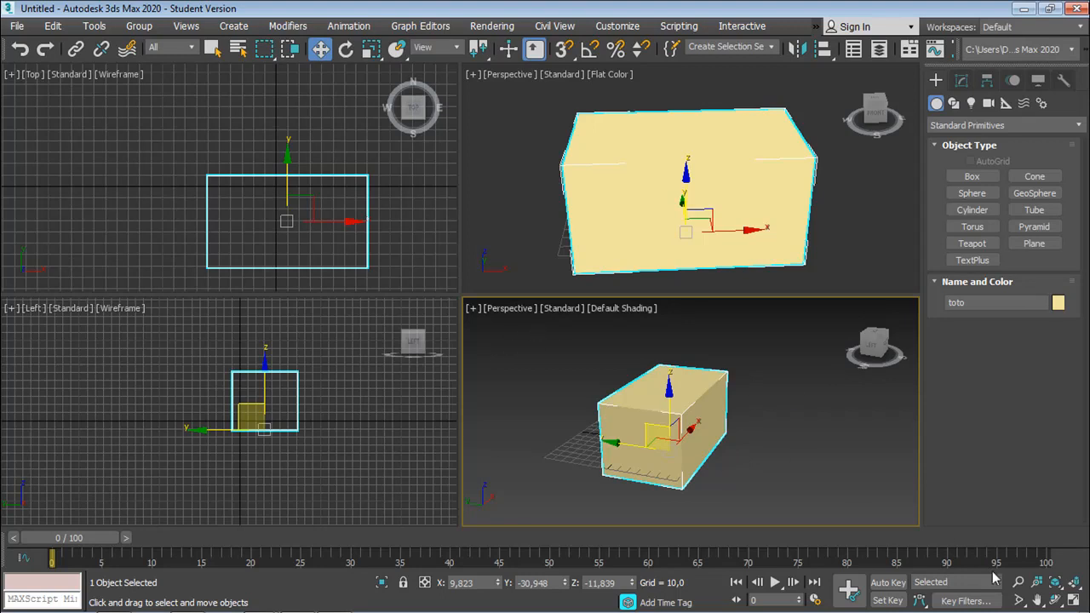
# Step: Switch the flat-color Perspective viewport to the Front view, maximize it, and restore the four-viewport layout
pyautogui.click(490, 74)
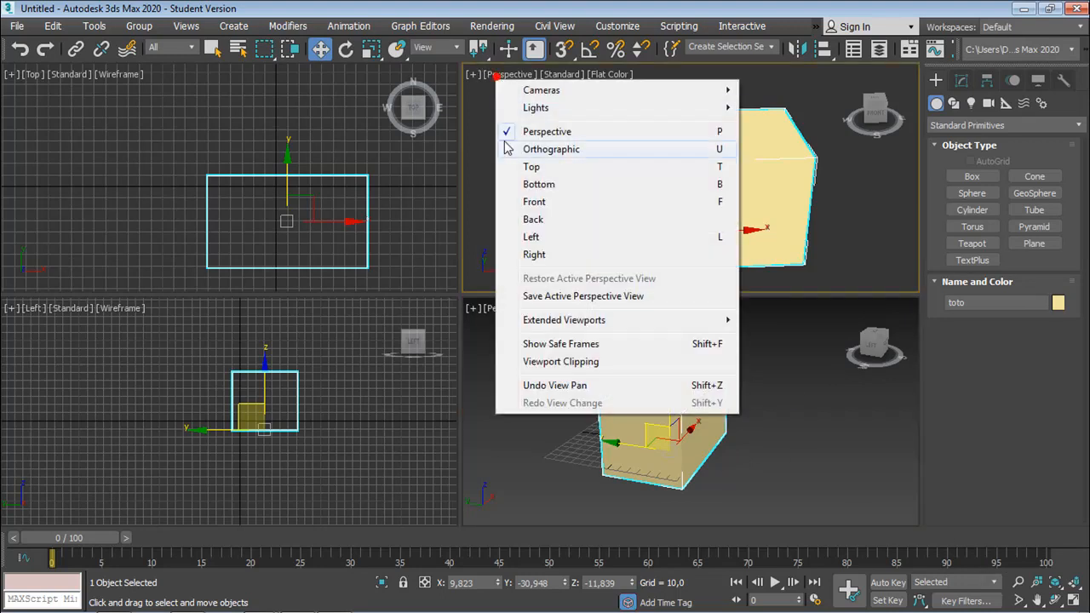
pyautogui.click(532, 202)
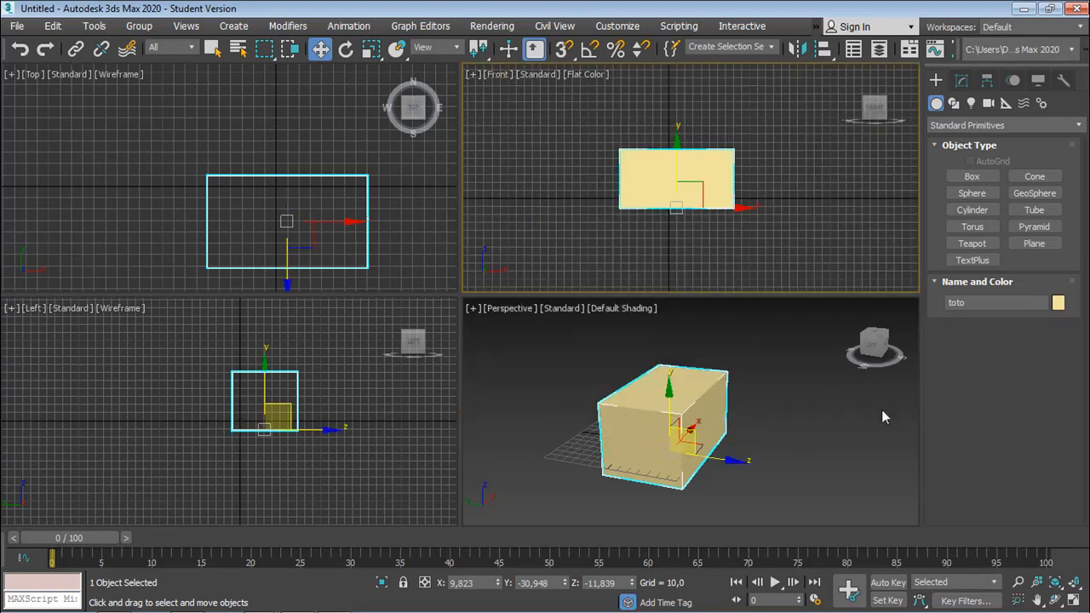
pyautogui.click(1072, 601)
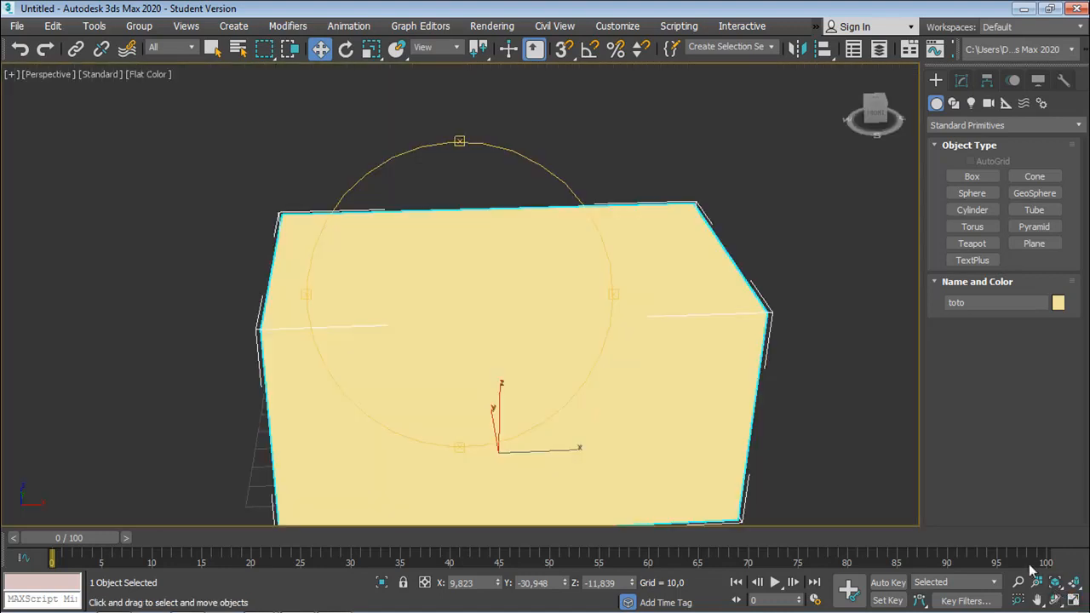
pyautogui.click(1075, 599)
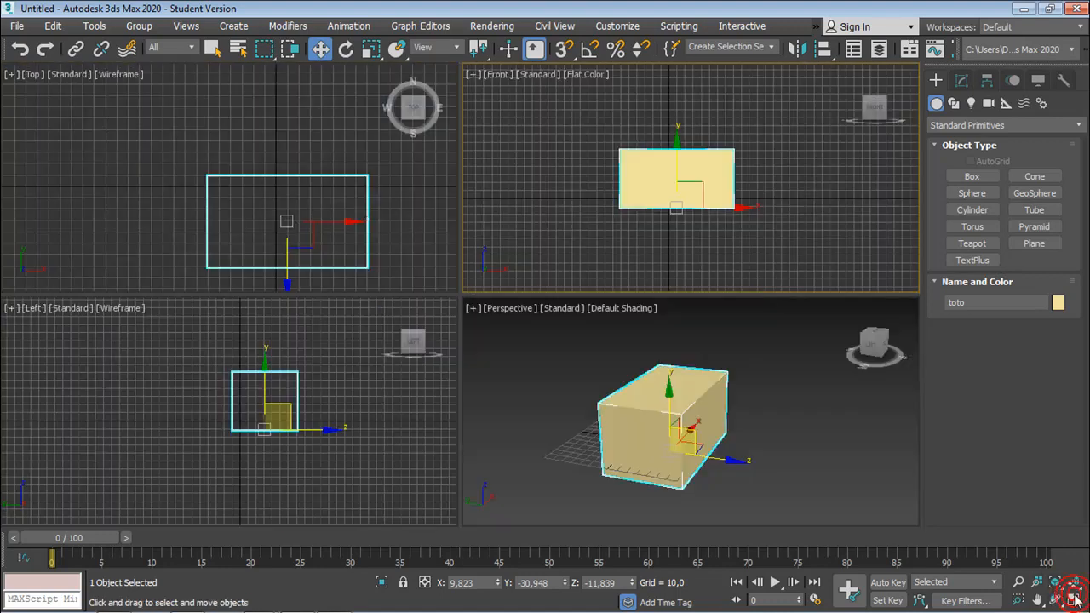
# Step: Maximize the Default Shading Perspective viewport without losing the selection, and pan, zoom and orbit around the box while keeping the Move tool active
pyautogui.rightClick(840, 479)
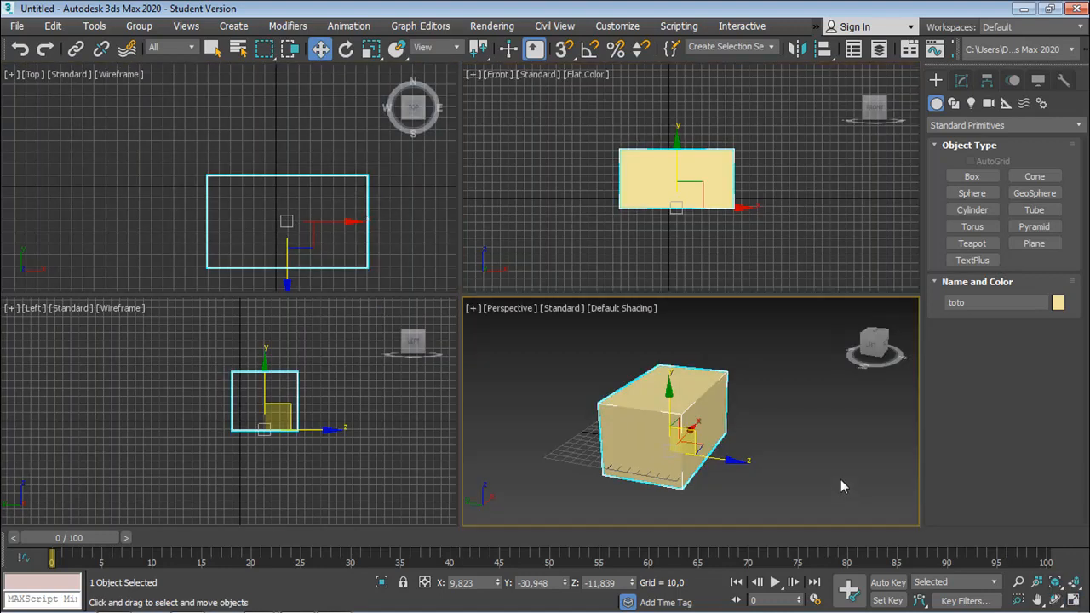
pyautogui.click(1074, 599)
pyautogui.moveTo(532, 385); pyautogui.dragTo(553, 314, button='middle')
pyautogui.moveTo(761, 414); pyautogui.dragTo(705, 442, button='middle')
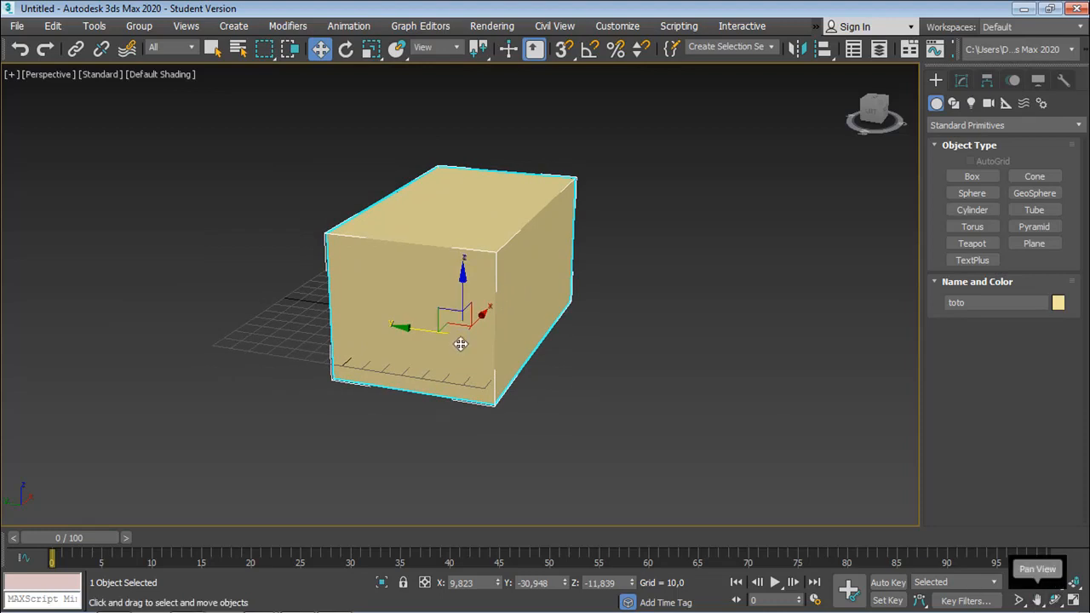
pyautogui.keyDown('alt'); pyautogui.moveTo(415, 305); pyautogui.dragTo(435, 345, button='middle'); pyautogui.keyUp('alt')
pyautogui.scroll(-2, 434, 343)
pyautogui.scroll(8, 433, 344)
pyautogui.scroll(-4, 432, 344)
pyautogui.keyDown('alt'); pyautogui.moveTo(448, 236); pyautogui.dragTo(492, 300, button='middle'); pyautogui.keyUp('alt')
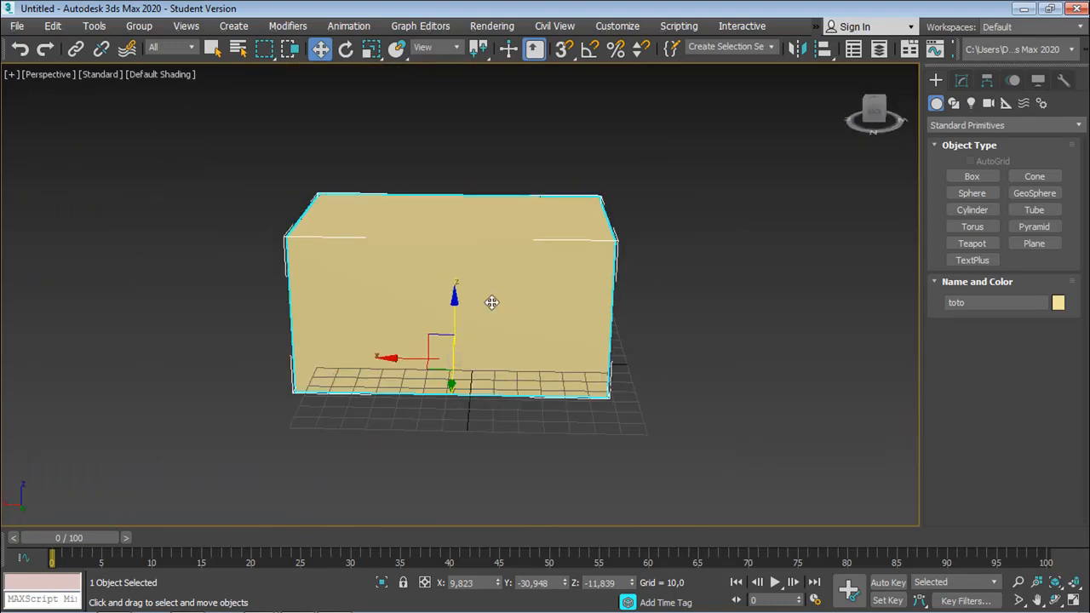
pyautogui.moveTo(349, 306); pyautogui.dragTo(377, 322, button='middle')
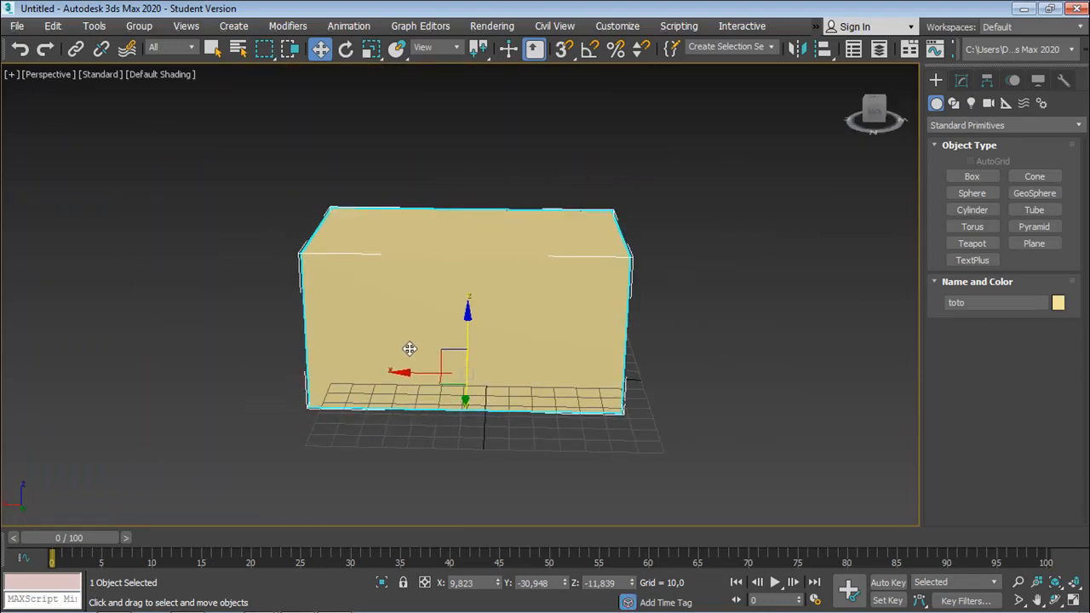
pyautogui.moveTo(418, 360)
pyautogui.keyDown('alt'); pyautogui.mouseDown(button='middle')
pyautogui.moveTo(601, 349)
pyautogui.moveTo(503, 233)
pyautogui.moveTo(374, 379)
pyautogui.moveTo(430, 371)
pyautogui.mouseUp(button='middle'); pyautogui.keyUp('alt')
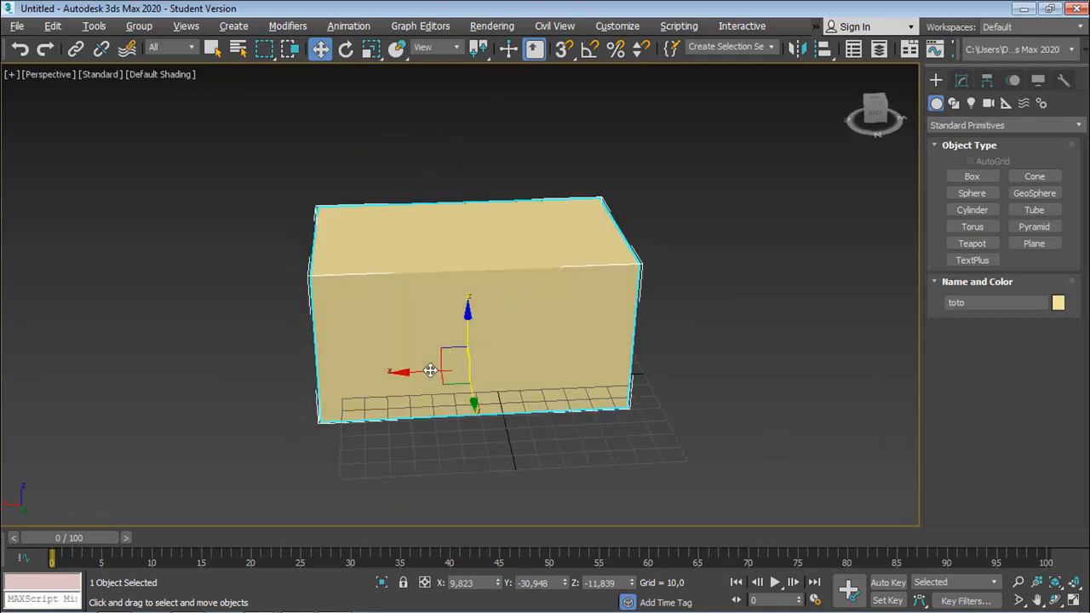
# Step: View the box from the back, top and right with the ViewCube, and orbit freely around it
pyautogui.click(874, 112)
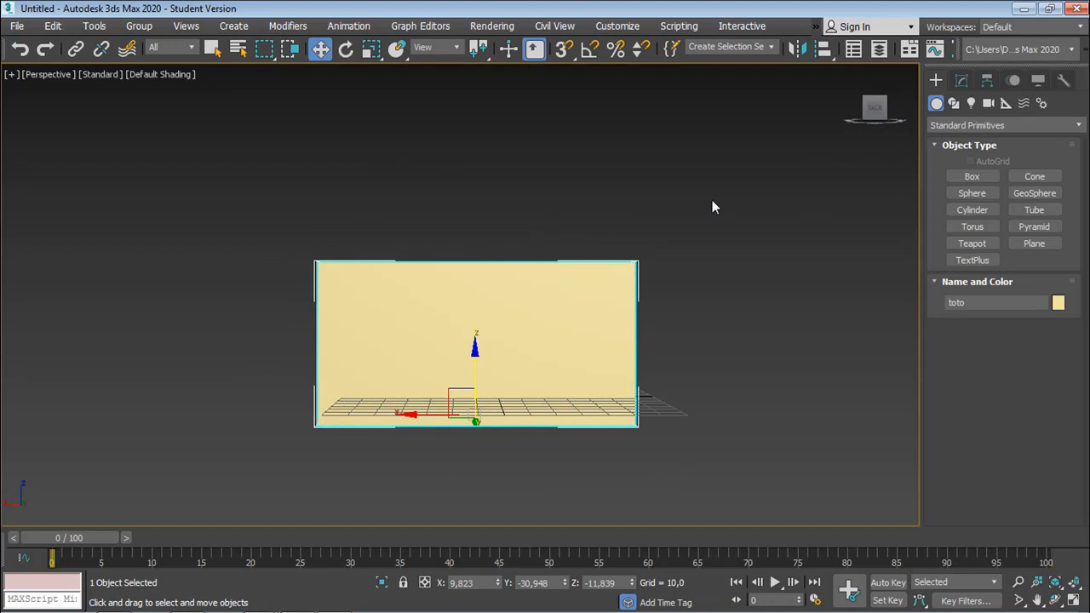
pyautogui.click(877, 90)
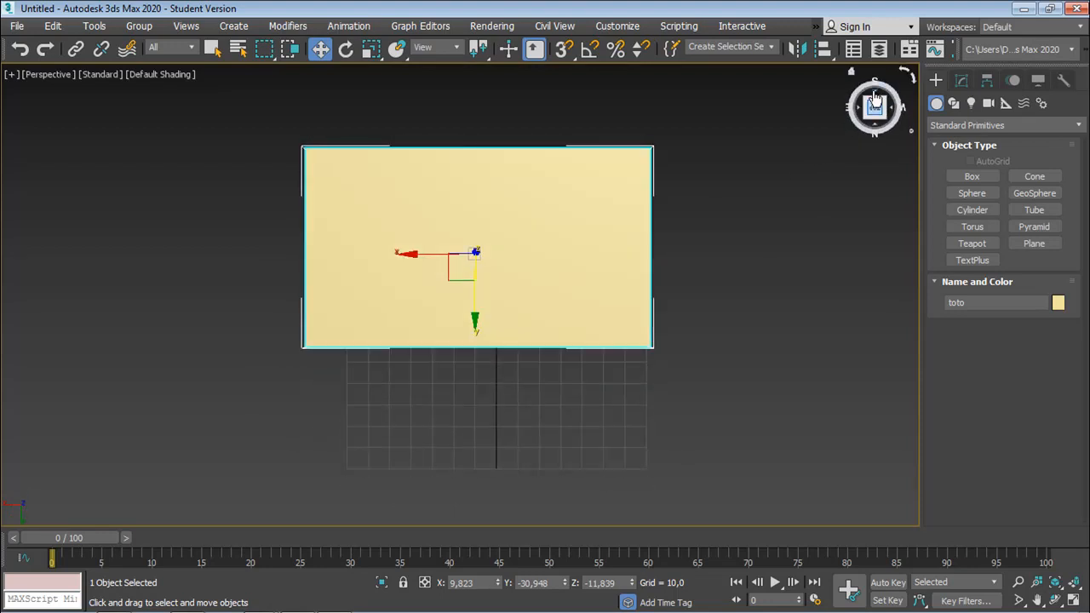
pyautogui.click(848, 108)
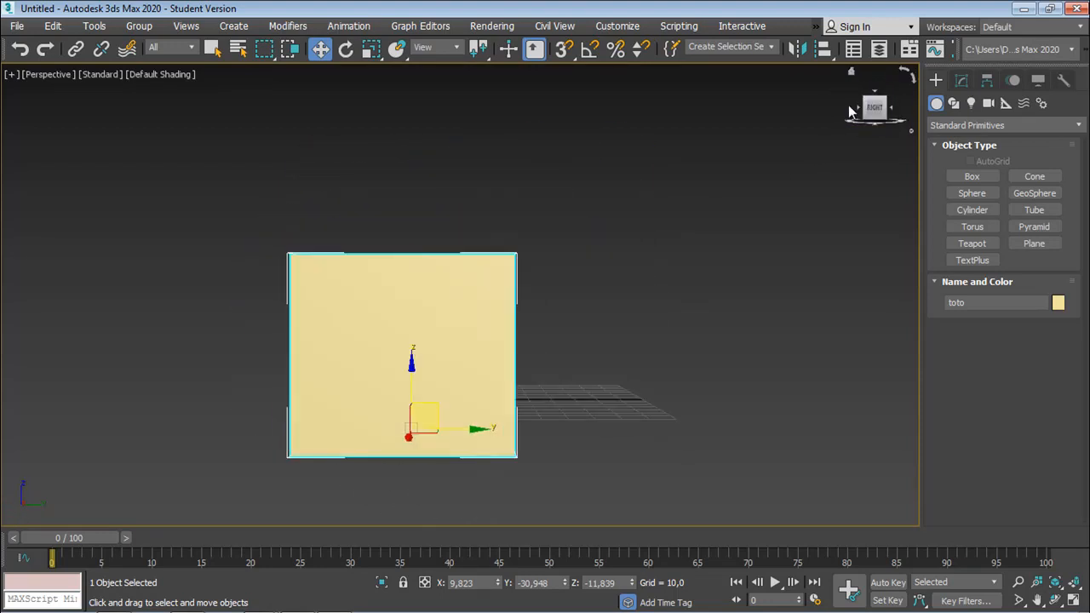
pyautogui.click(891, 108)
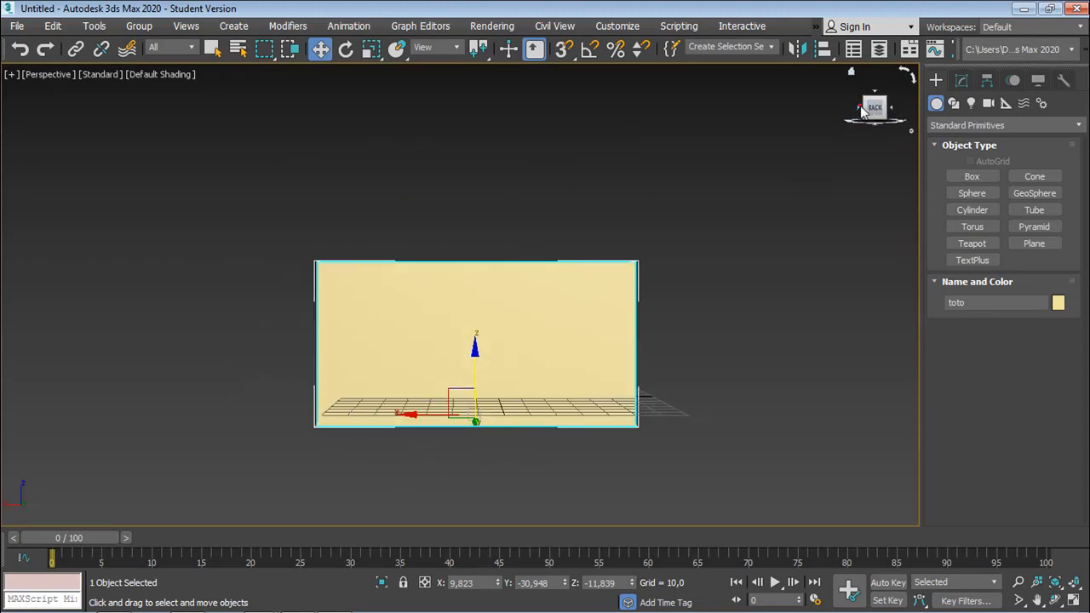
pyautogui.click(860, 108)
pyautogui.click(876, 100)
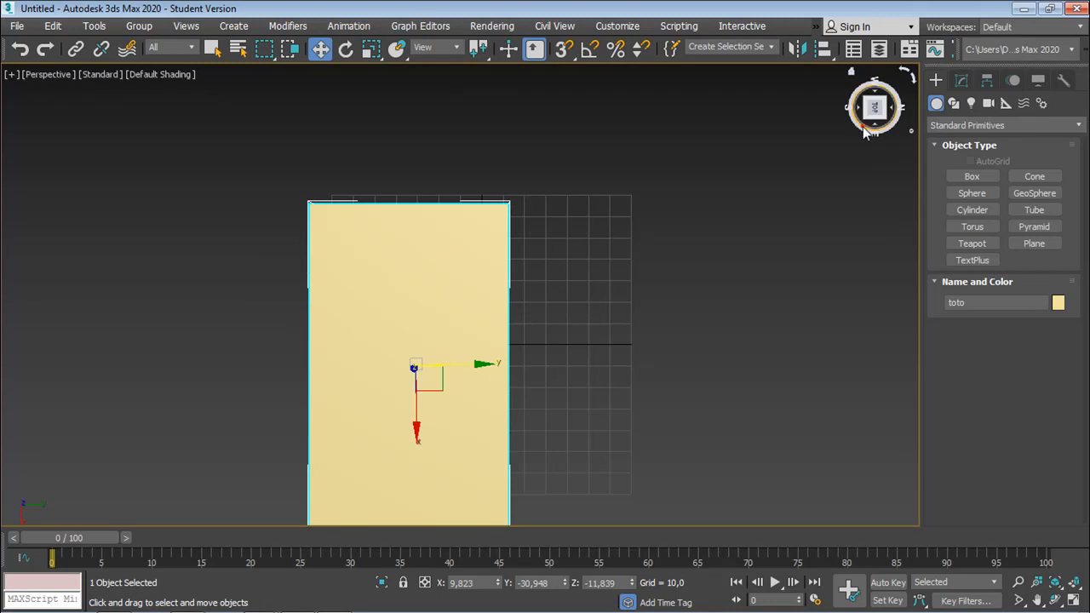
pyautogui.click(875, 135)
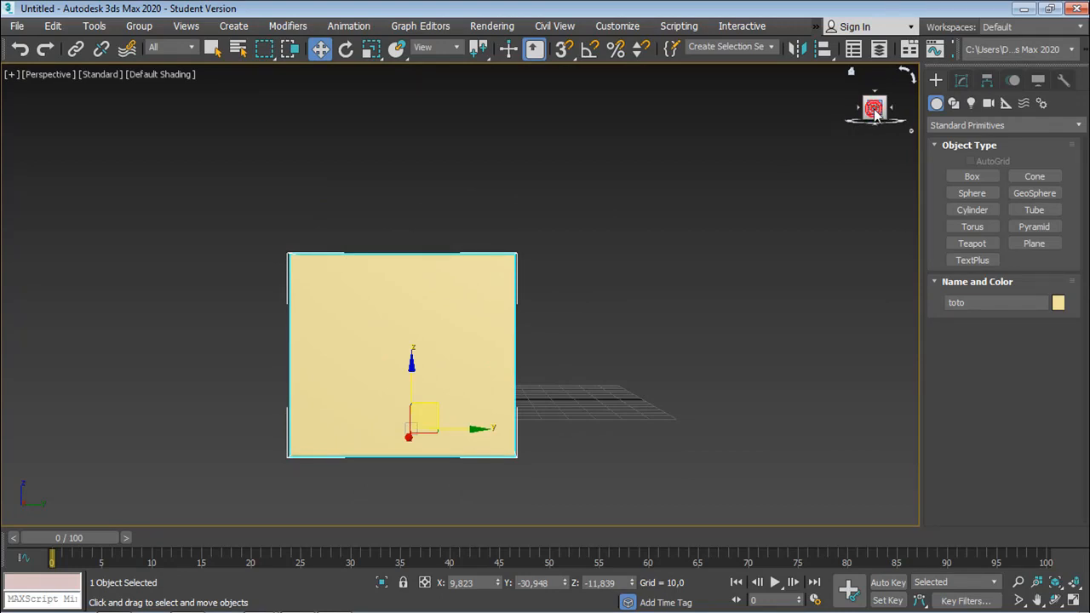
pyautogui.moveTo(876, 111); pyautogui.dragTo(810, 147)
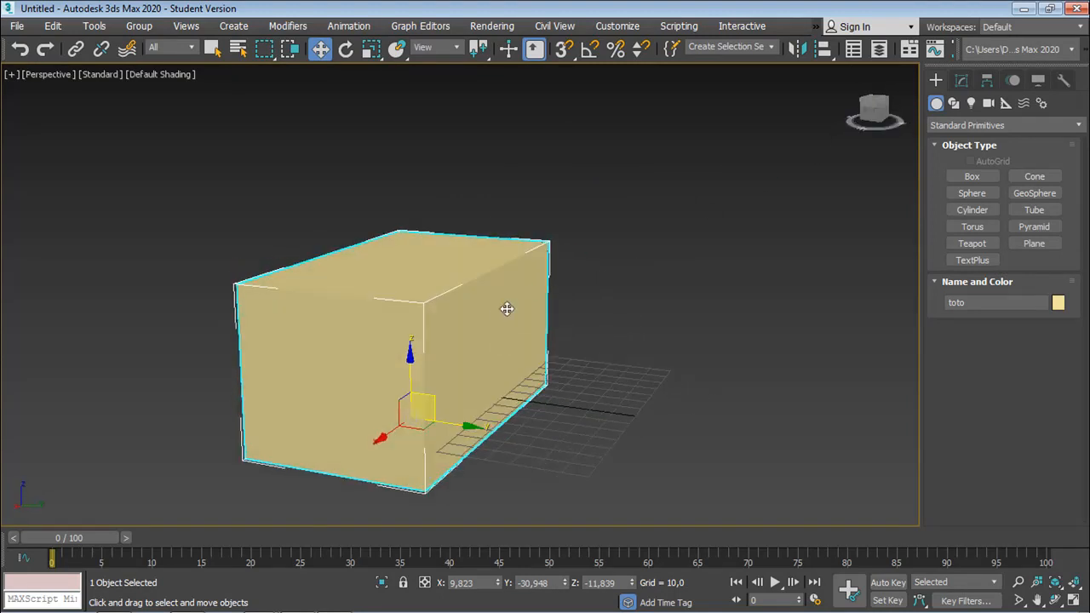
pyautogui.keyDown('alt'); pyautogui.moveTo(512, 320); pyautogui.dragTo(482, 301, button='middle'); pyautogui.keyUp('alt')
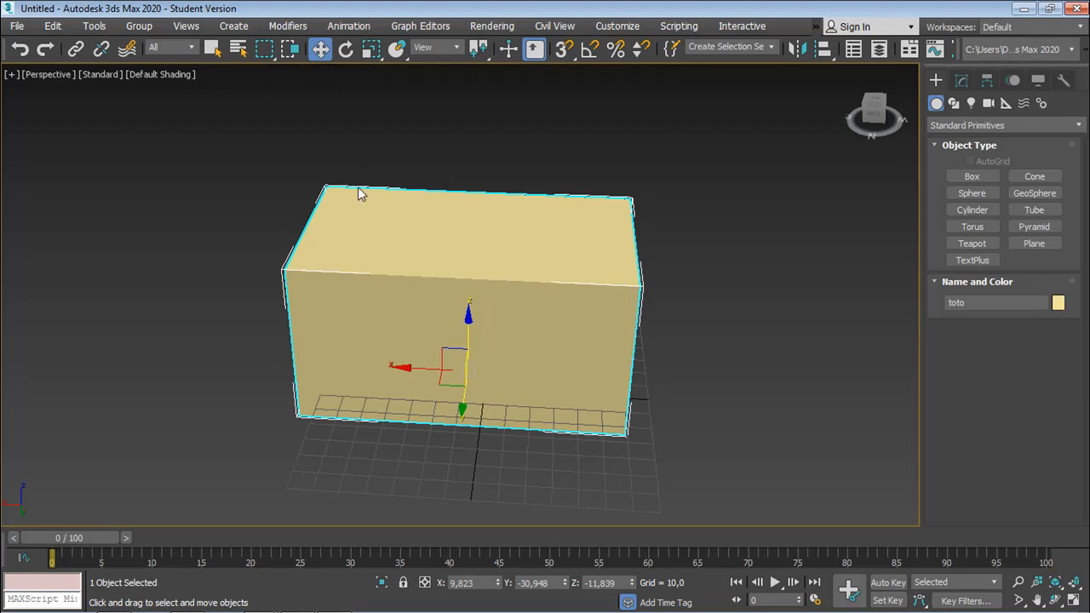
# Step: Move the box in the YZ plane to about Y -39.9 and Z -16.4
pyautogui.keyDown('alt'); pyautogui.moveTo(430, 252); pyautogui.dragTo(316, 250, button='middle'); pyautogui.keyUp('alt')
pyautogui.moveTo(399, 382); pyautogui.dragTo(482, 323)
pyautogui.moveTo(464, 363); pyautogui.dragTo(409, 358)
pyautogui.rightClick(409, 357)
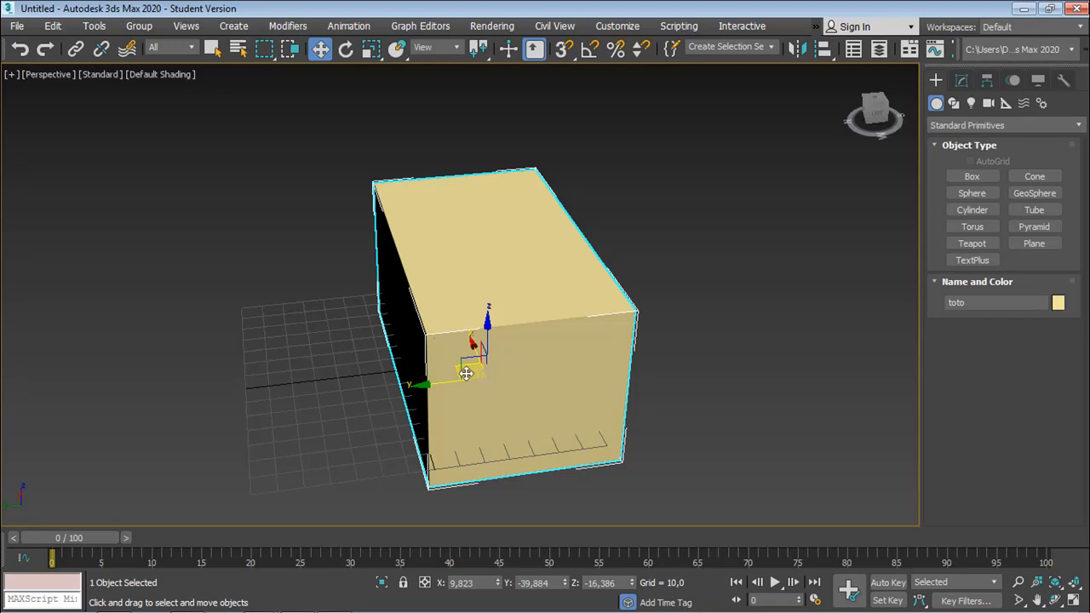
# Step: Render the Perspective view of the box, and close the rendered frame window
pyautogui.rightClick(367, 384)
pyautogui.click(469, 361)
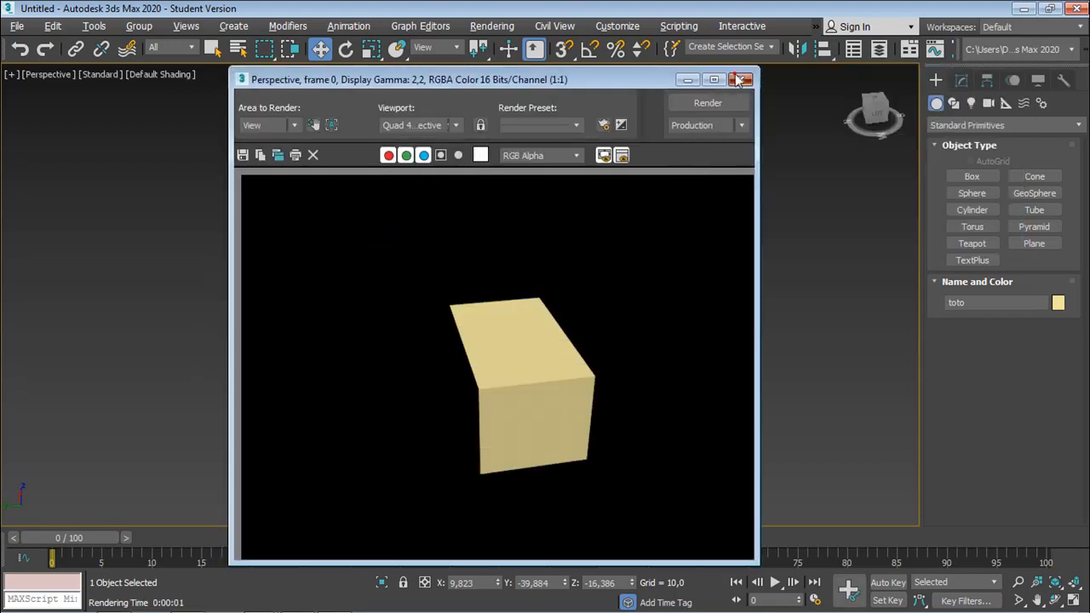
pyautogui.click(736, 76)
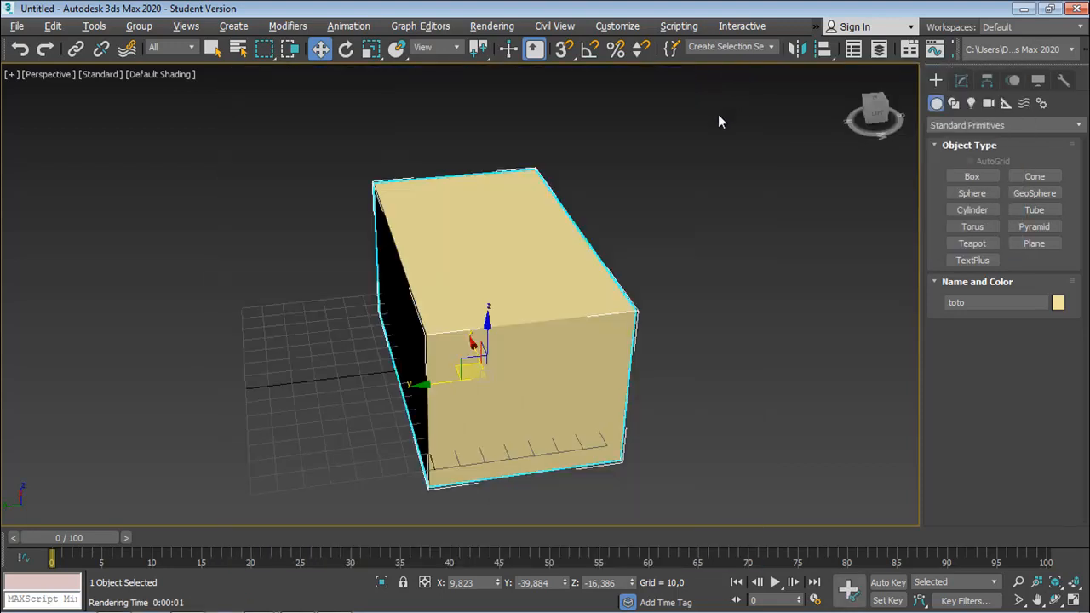
# Step: View the rendering commands available for the box, dismiss them, and zoom in on the box's near corner
pyautogui.keyDown('ctrl'); pyautogui.keyDown('alt'); pyautogui.rightClick(461, 271); pyautogui.keyUp('alt'); pyautogui.keyUp('ctrl')
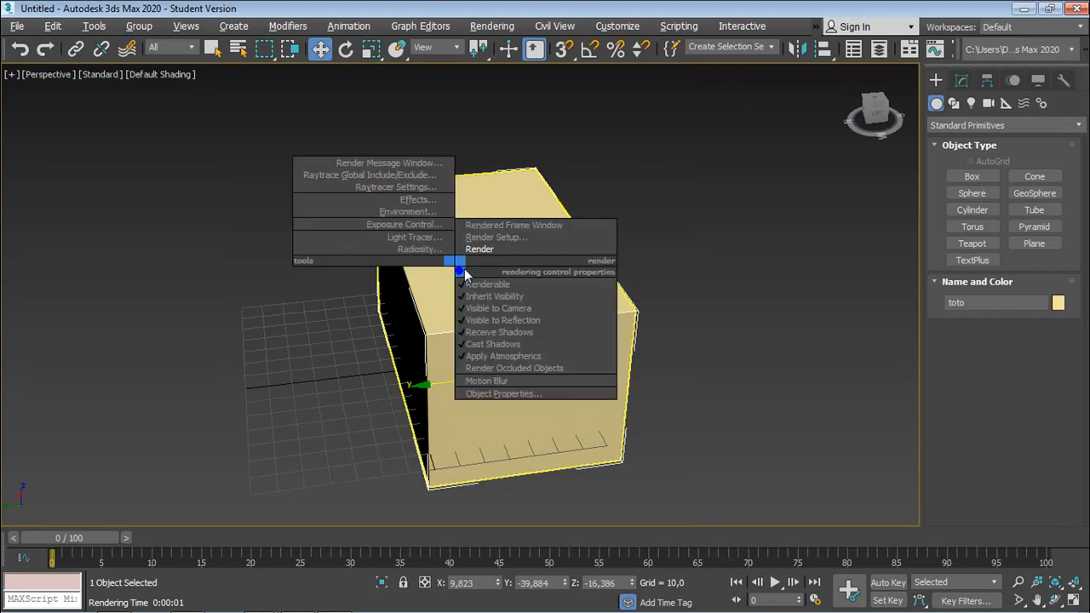
pyautogui.click(376, 304)
pyautogui.scroll(1, 348, 310)
pyautogui.scroll(4, 348, 310)
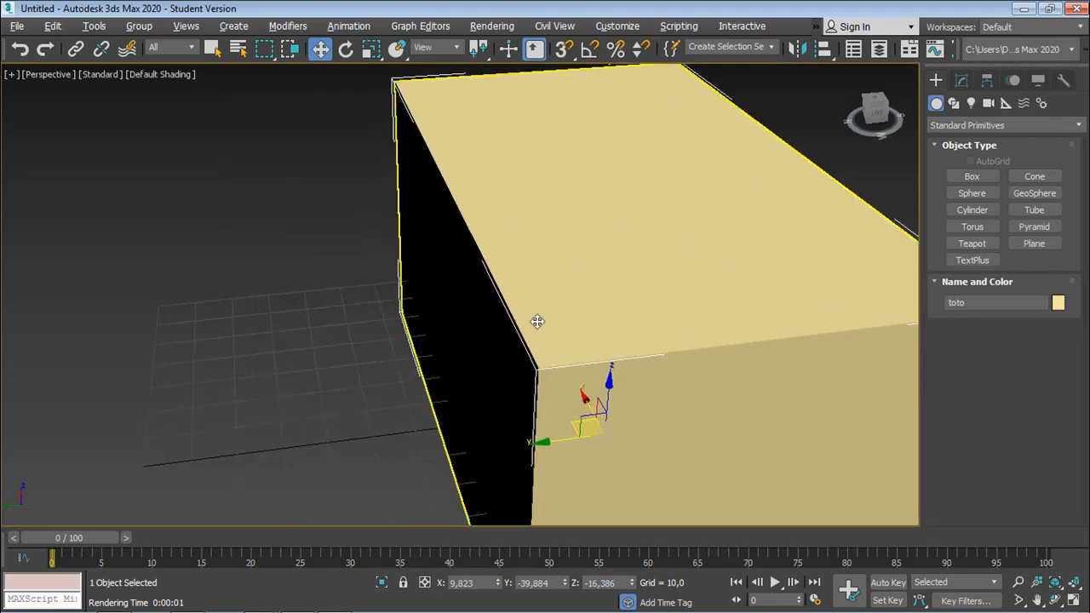
pyautogui.scroll(1, 597, 339)
pyautogui.scroll(-3, 598, 339)
pyautogui.scroll(1, 584, 389)
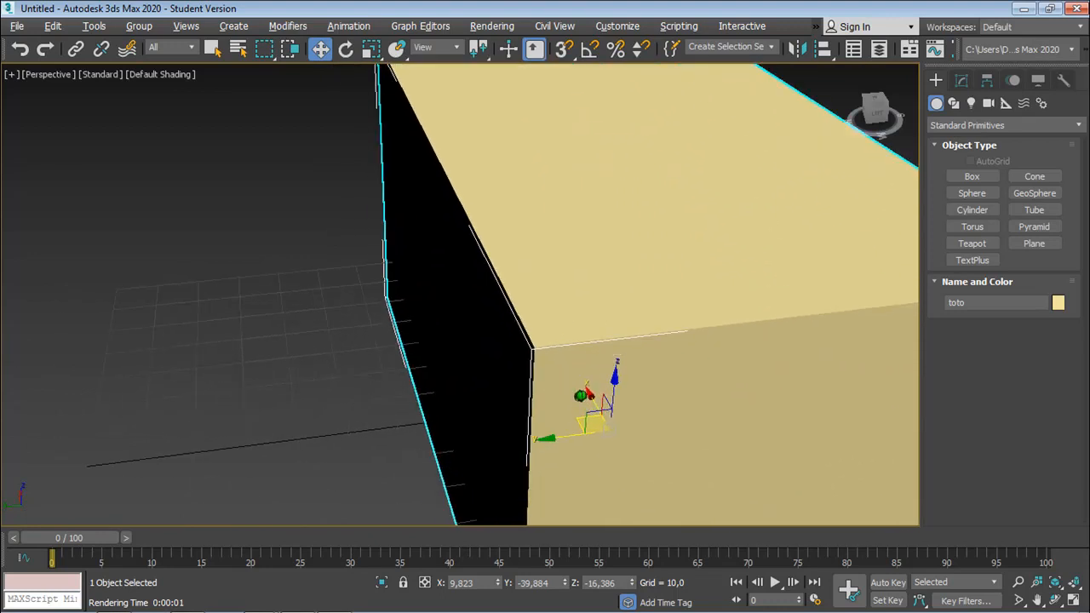
# Step: Zoom out and orbit to a low view that shows the whole box and its move gizmo
pyautogui.scroll(-2, 580, 396)
pyautogui.scroll(-1, 588, 445)
pyautogui.scroll(1, 690, 472)
pyautogui.moveTo(682, 465); pyautogui.dragTo(530, 390, button='middle')
pyautogui.scroll(2, 571, 406)
pyautogui.keyDown('ctrl'); pyautogui.keyDown('alt'); pyautogui.rightClick(570, 386); pyautogui.keyUp('alt'); pyautogui.keyUp('ctrl')
pyautogui.middleClick(526, 409)
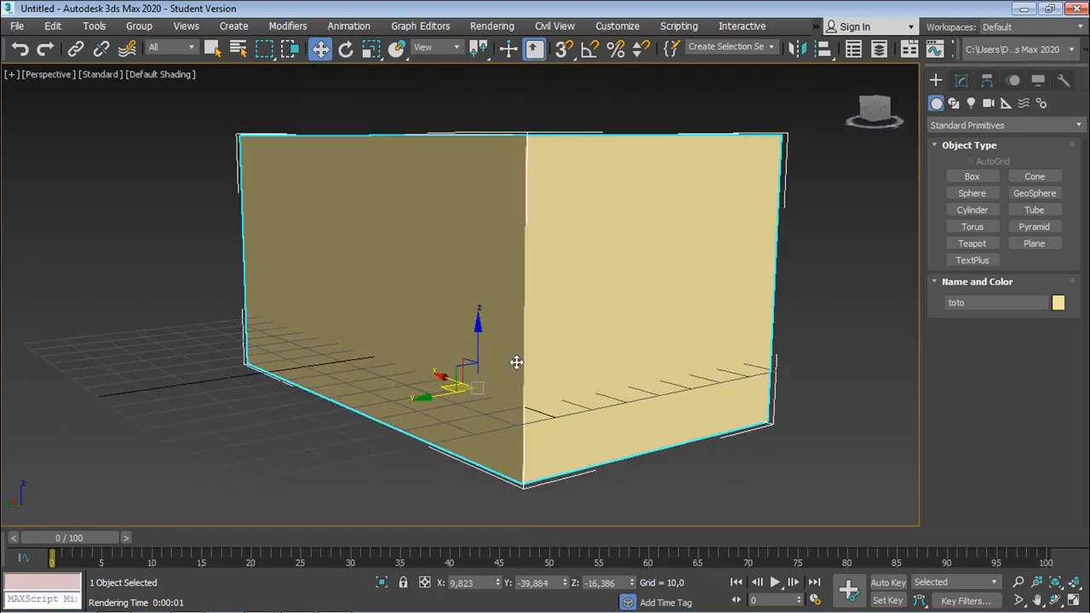
pyautogui.click(414, 474)
pyautogui.click(520, 372)
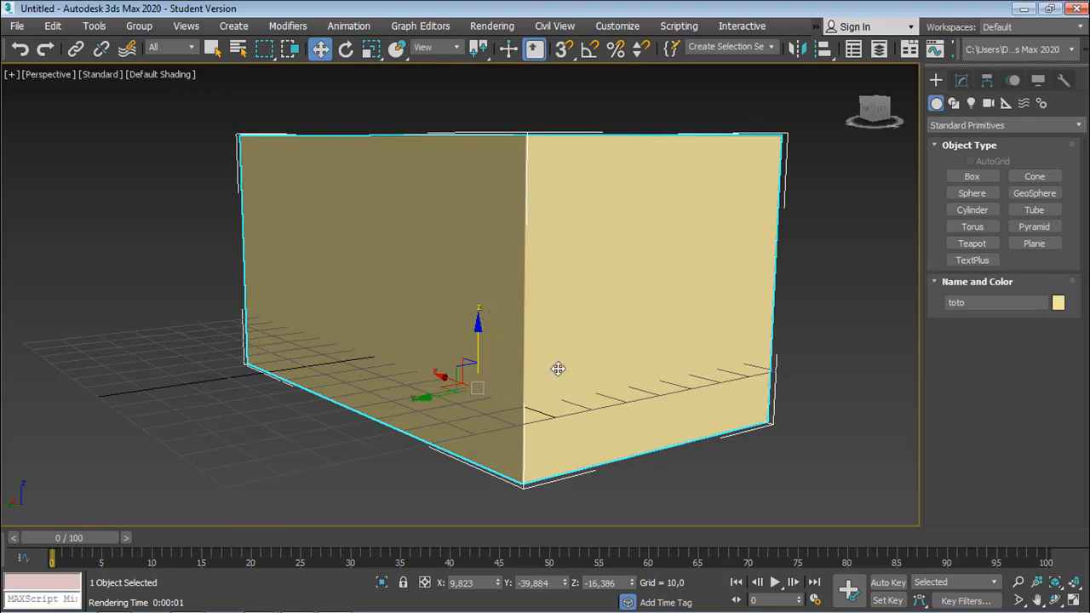
# Step: Move the box along the Z axis to about -19.6 and along the Y axis to about -21.5
pyautogui.moveTo(595, 287); pyautogui.dragTo(666, 222)
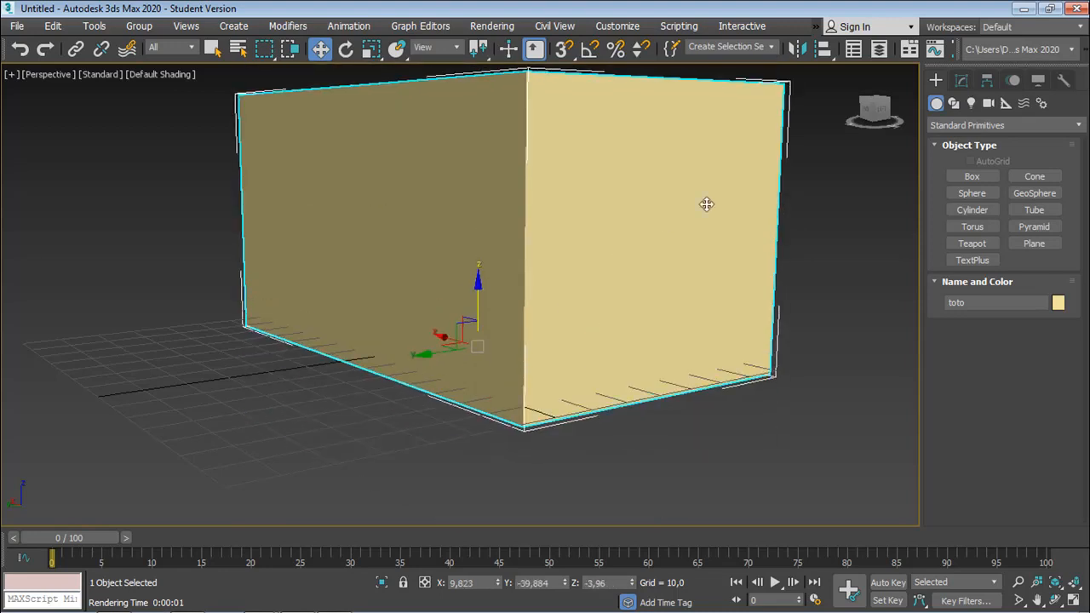
pyautogui.moveTo(771, 117); pyautogui.dragTo(607, 205)
pyautogui.moveTo(404, 198)
pyautogui.mouseDown()
pyautogui.moveTo(397, 216)
pyautogui.moveTo(385, 201)
pyautogui.mouseUp()
pyautogui.moveTo(281, 280); pyautogui.dragTo(250, 236)
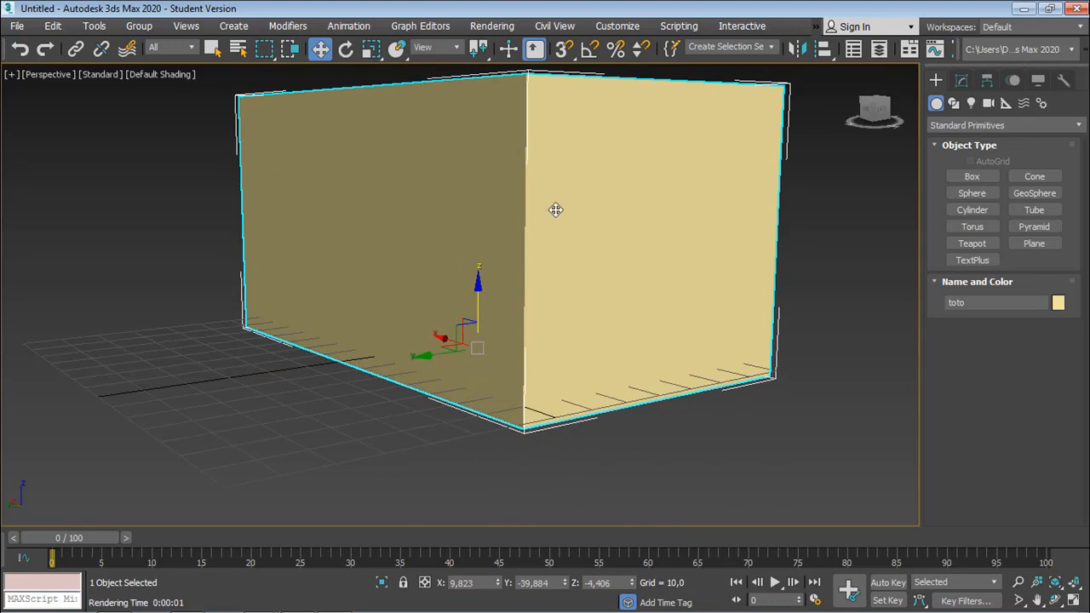
pyautogui.moveTo(550, 213); pyautogui.dragTo(556, 252)
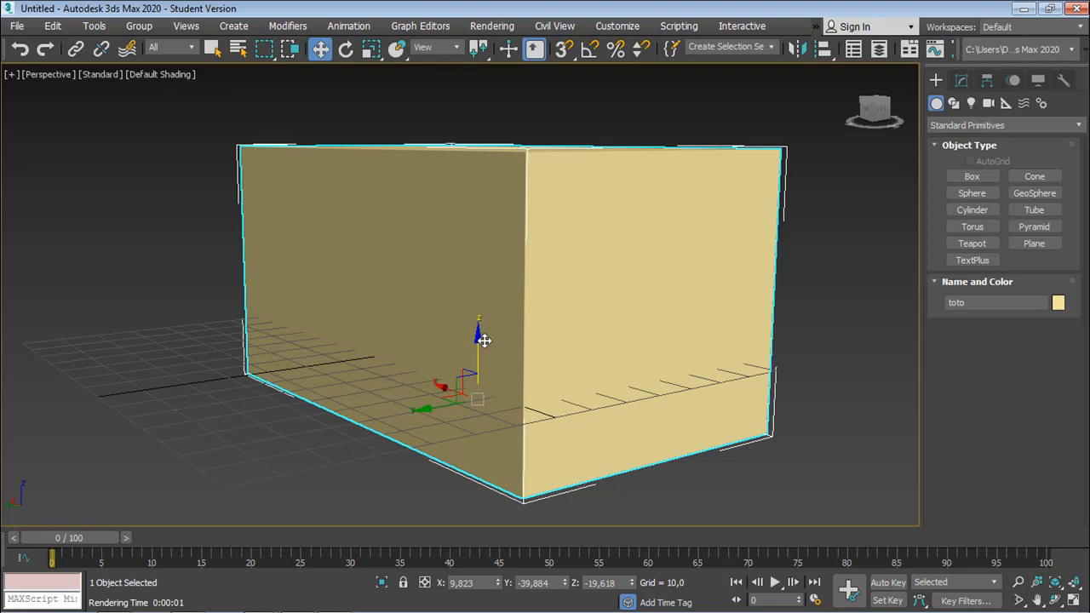
pyautogui.click(419, 410)
pyautogui.moveTo(638, 367); pyautogui.dragTo(583, 267)
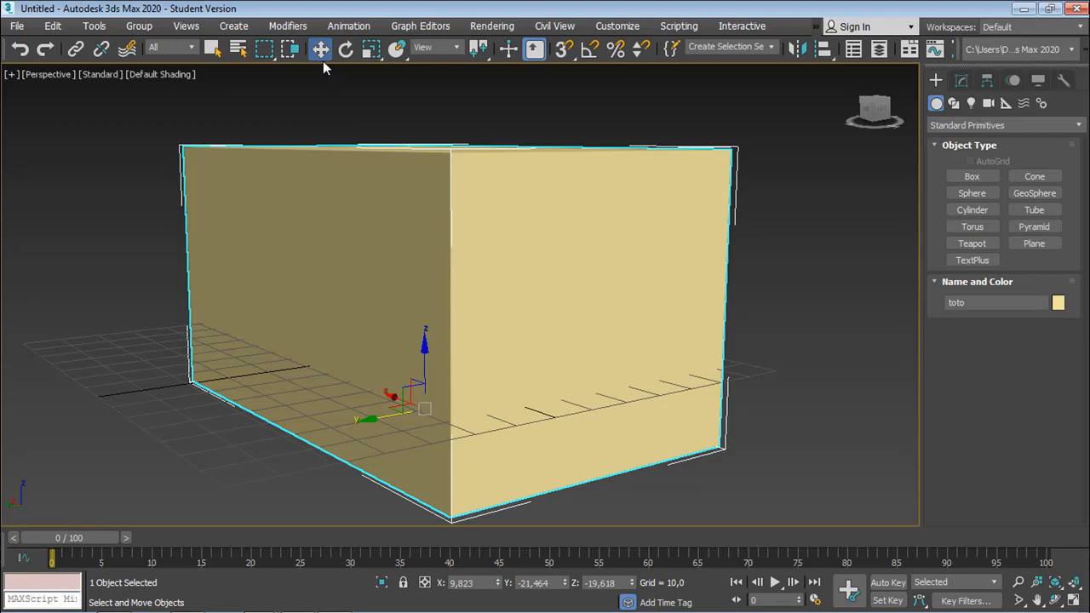
# Step: Rotate the box about its axes to about 8.5° in X, 17.4° in Y and 2.5° in Z
pyautogui.click(348, 50)
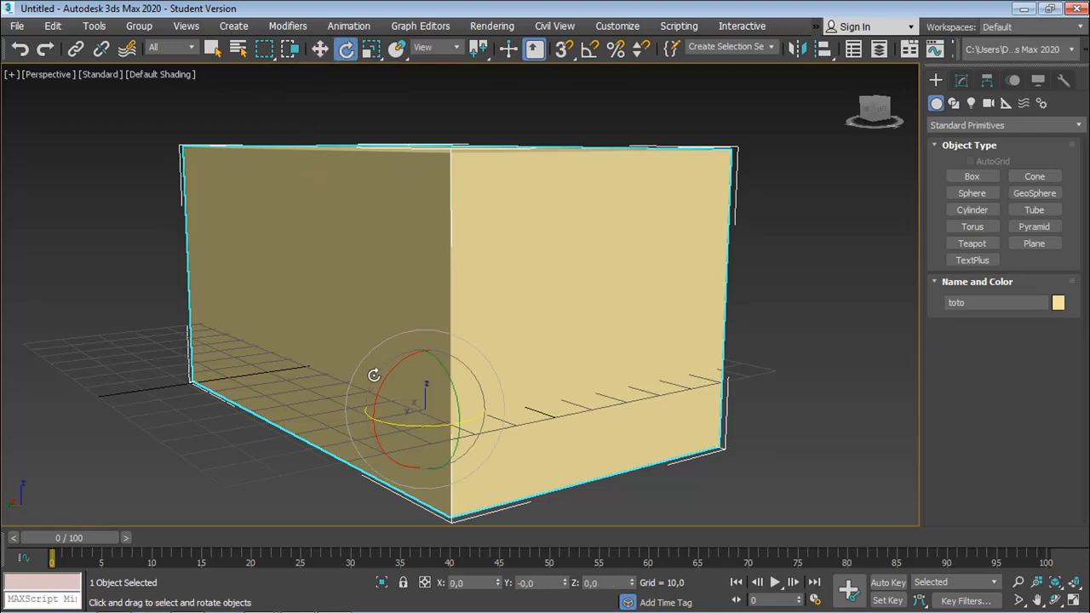
pyautogui.moveTo(374, 395); pyautogui.dragTo(403, 359)
pyautogui.rightClick(404, 359)
pyautogui.moveTo(447, 392); pyautogui.dragTo(453, 361)
pyautogui.click(526, 445)
pyautogui.click(455, 356)
pyautogui.moveTo(381, 383)
pyautogui.mouseDown()
pyautogui.moveTo(390, 300)
pyautogui.moveTo(388, 372)
pyautogui.mouseUp()
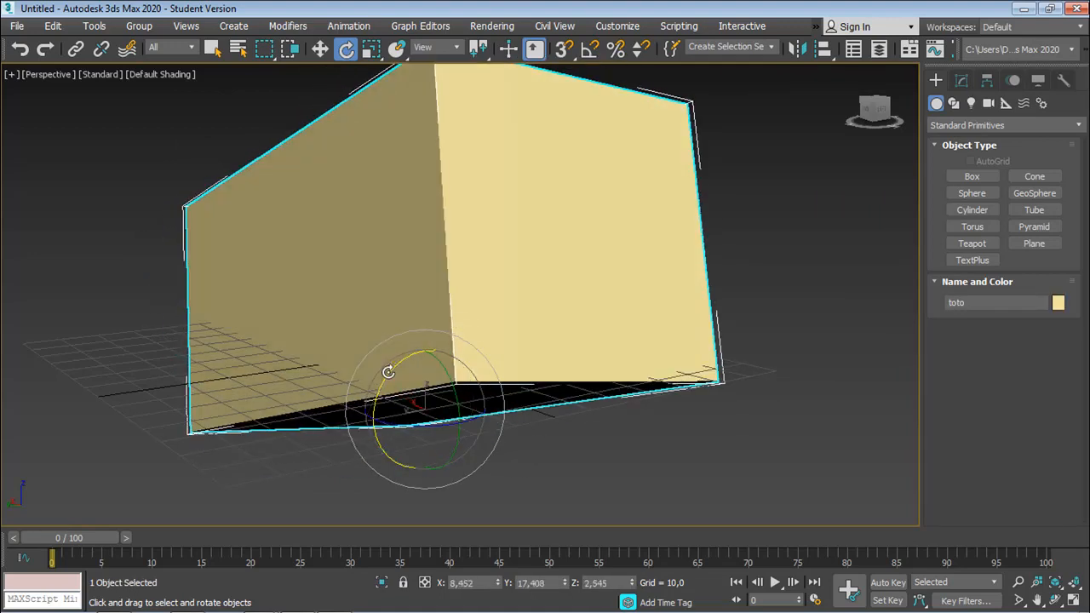
# Step: Rotate the box further to about 5.4° in X, -7.3° in Y and 17.6° in Z
pyautogui.moveTo(454, 401)
pyautogui.mouseDown()
pyautogui.moveTo(459, 383)
pyautogui.moveTo(451, 435)
pyautogui.moveTo(367, 420)
pyautogui.moveTo(440, 416)
pyautogui.mouseUp()
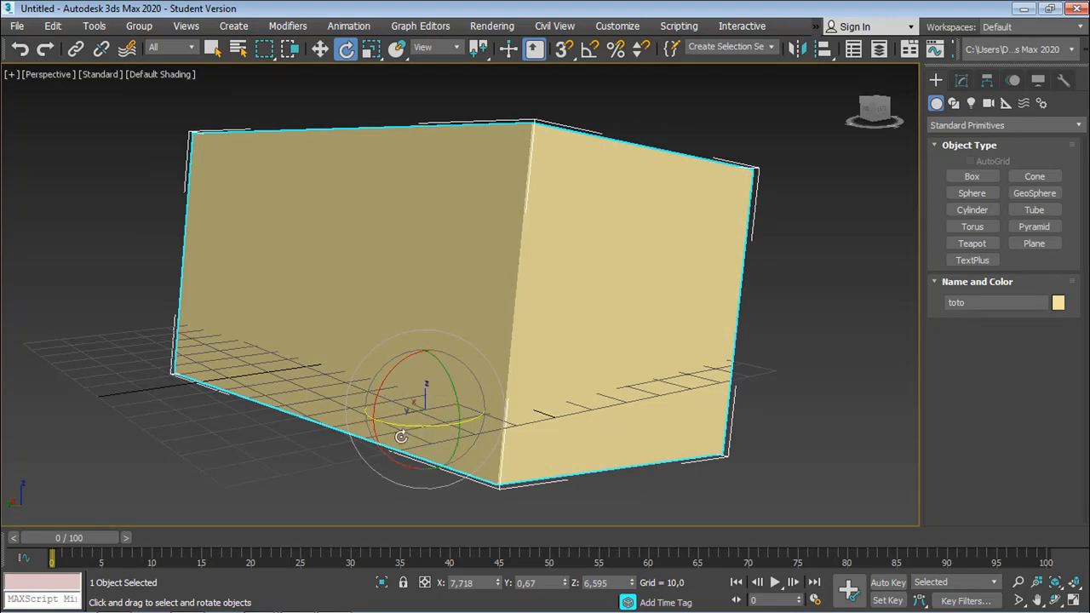
pyautogui.moveTo(400, 375); pyautogui.dragTo(445, 403)
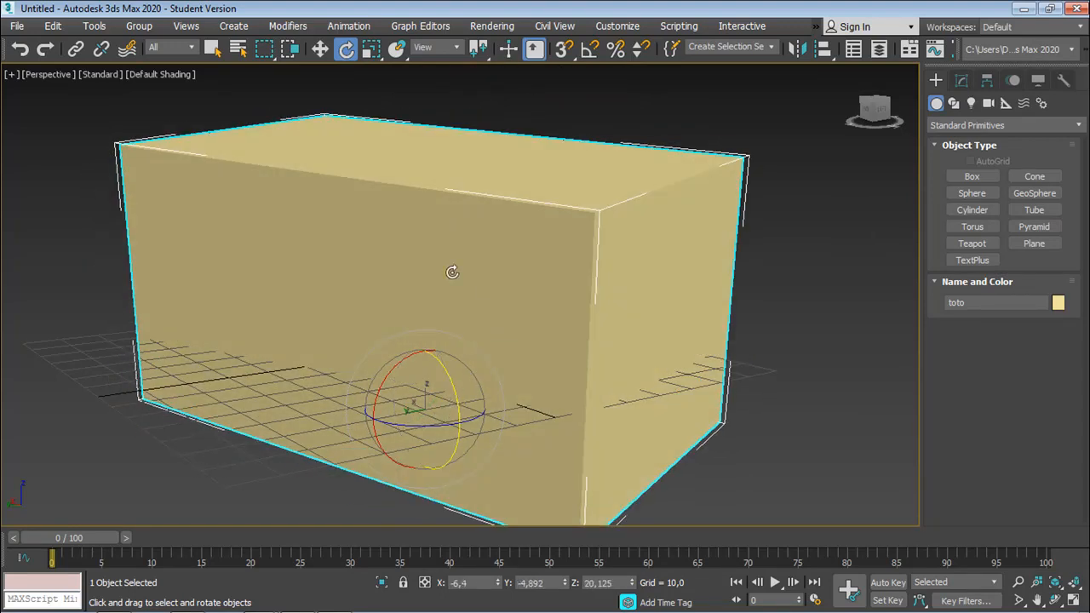
pyautogui.moveTo(474, 250); pyautogui.dragTo(514, 243)
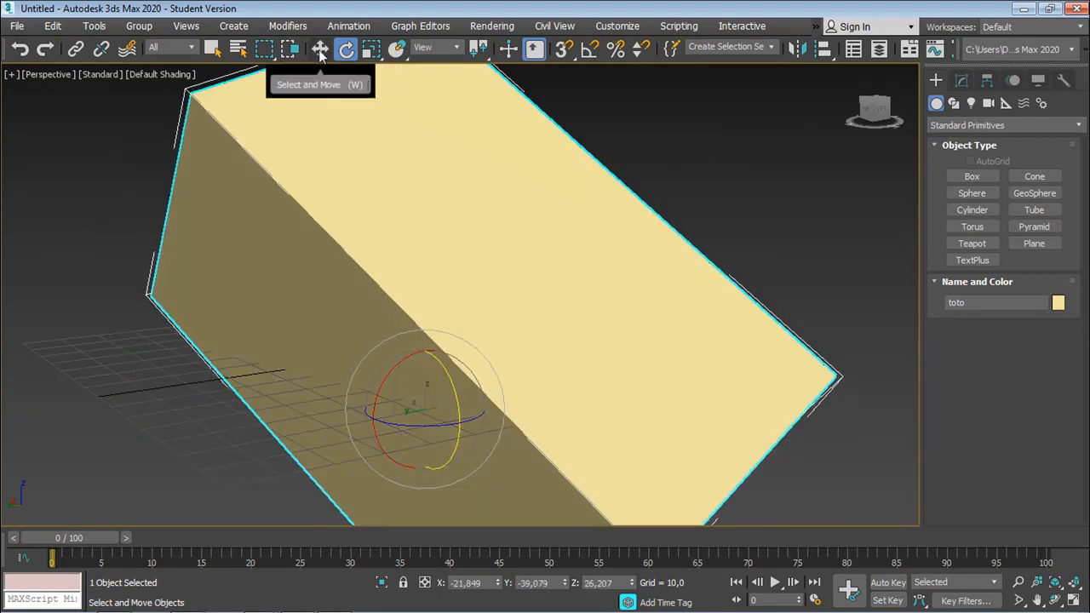
pyautogui.moveTo(425, 309); pyautogui.dragTo(418, 398)
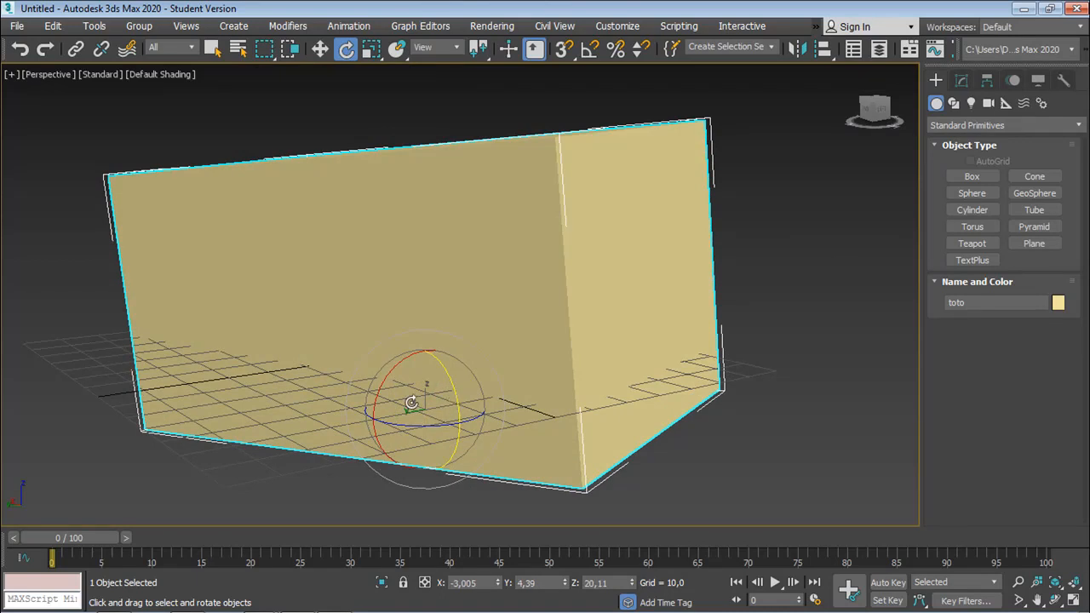
pyautogui.moveTo(358, 310); pyautogui.dragTo(431, 250)
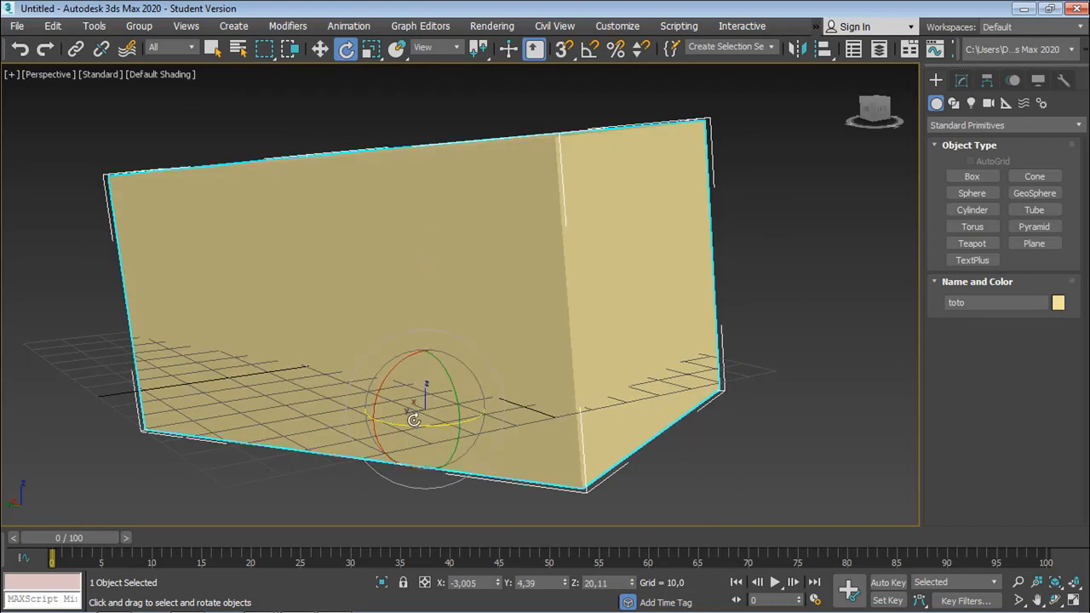
pyautogui.moveTo(371, 387); pyautogui.dragTo(392, 417)
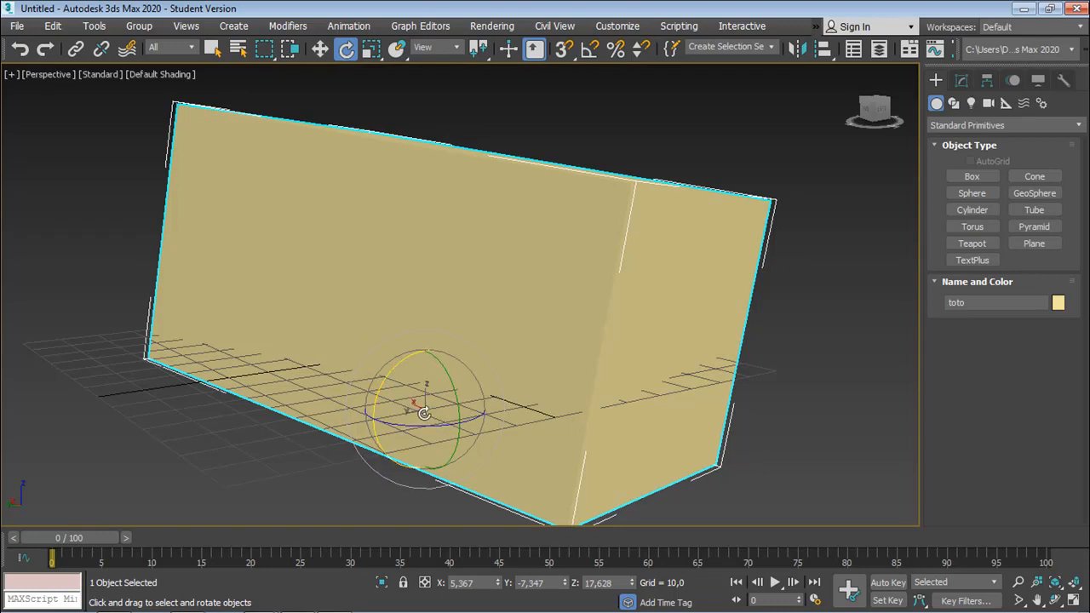
pyautogui.moveTo(480, 363); pyautogui.dragTo(453, 352)
# Step: Reset the box's rotation by entering 0 for the X, Y and Z angles
pyautogui.doubleClick(469, 583)
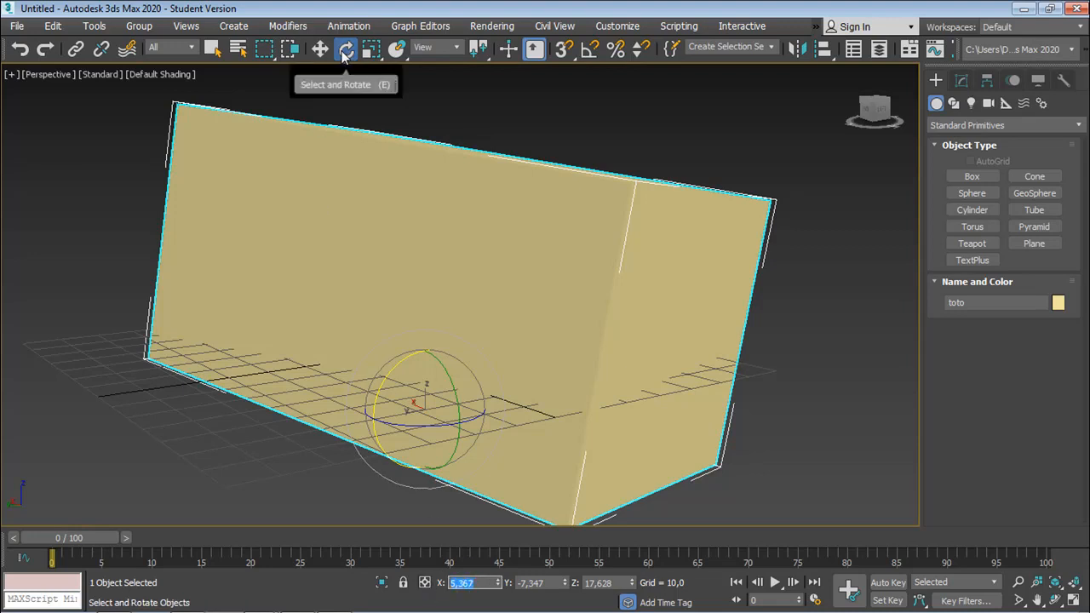
pyautogui.write('0')
pyautogui.press('Return')
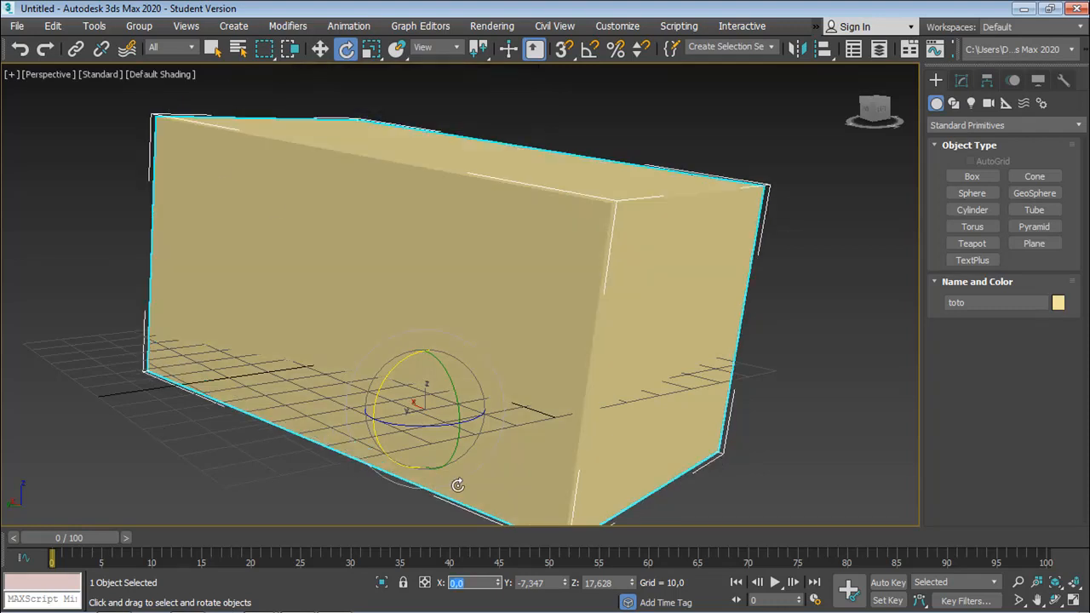
pyautogui.doubleClick(544, 582)
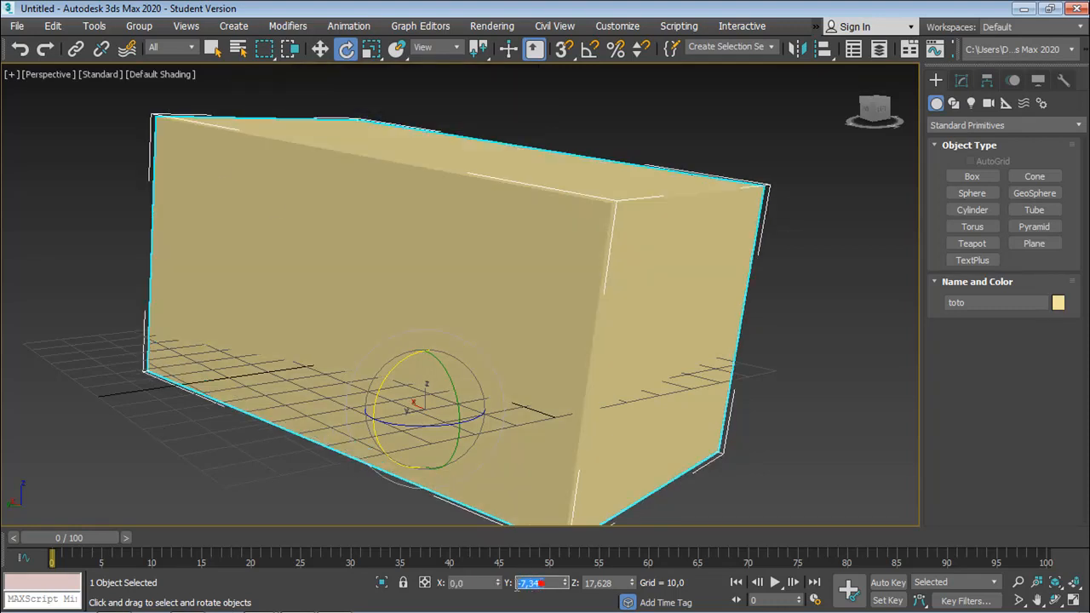
pyautogui.write('0')
pyautogui.press('Return')
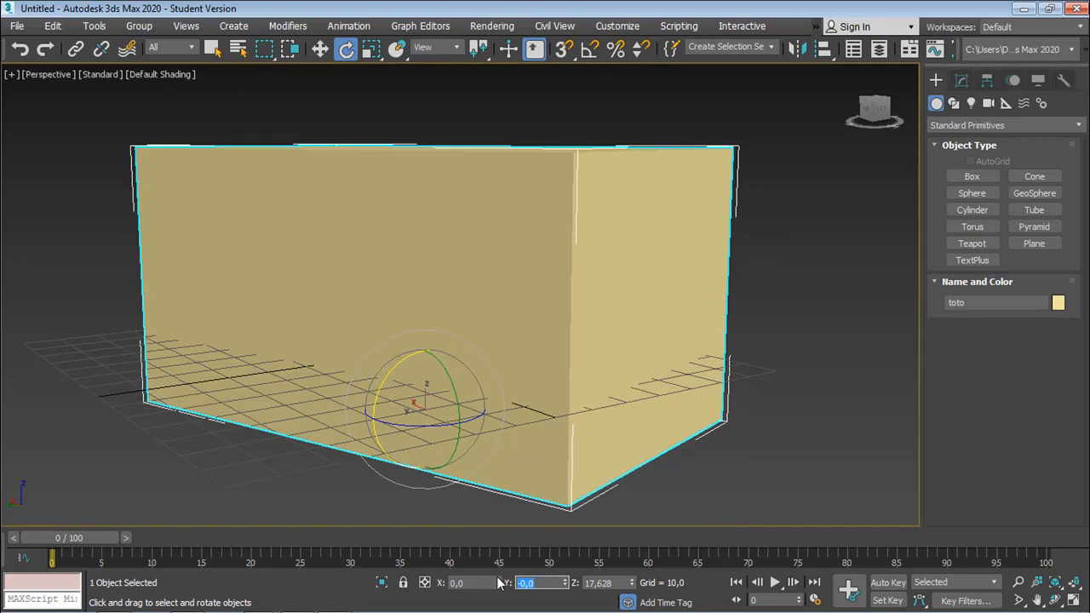
pyautogui.doubleClick(620, 583)
pyautogui.write('0')
pyautogui.press('Return')
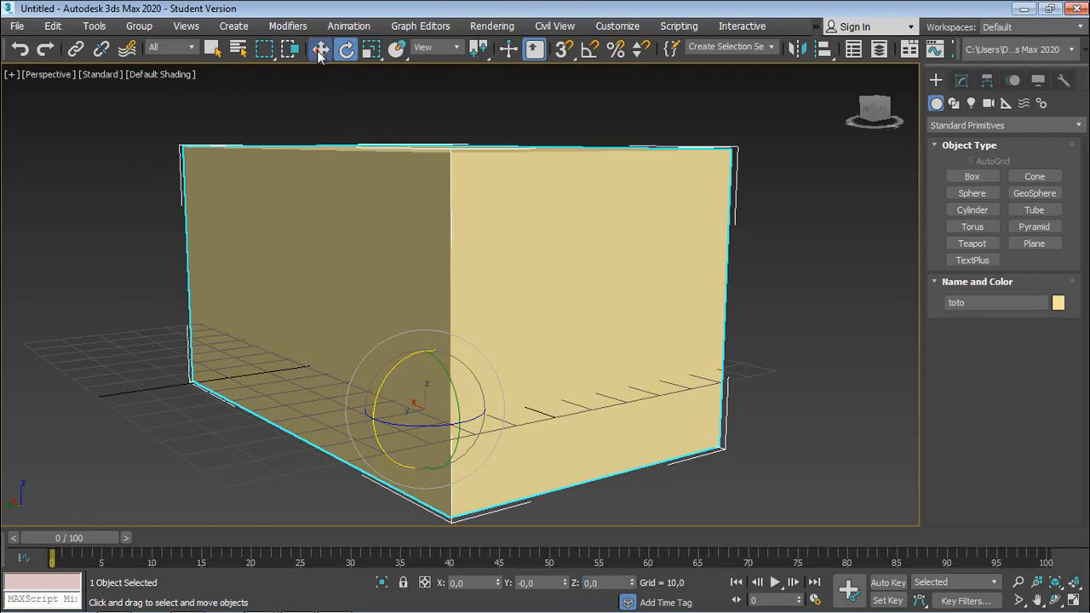
# Step: Place the box at the world origin by setting its X, Y and Z position to 0
pyautogui.press('w')
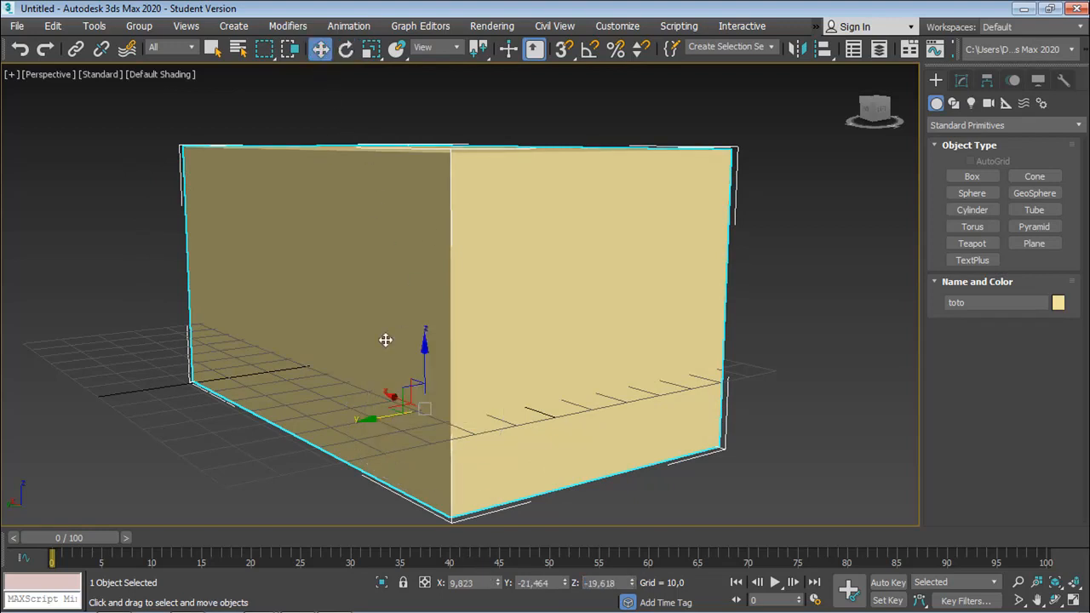
pyautogui.click(480, 584)
pyautogui.write('0')
pyautogui.press('Return')
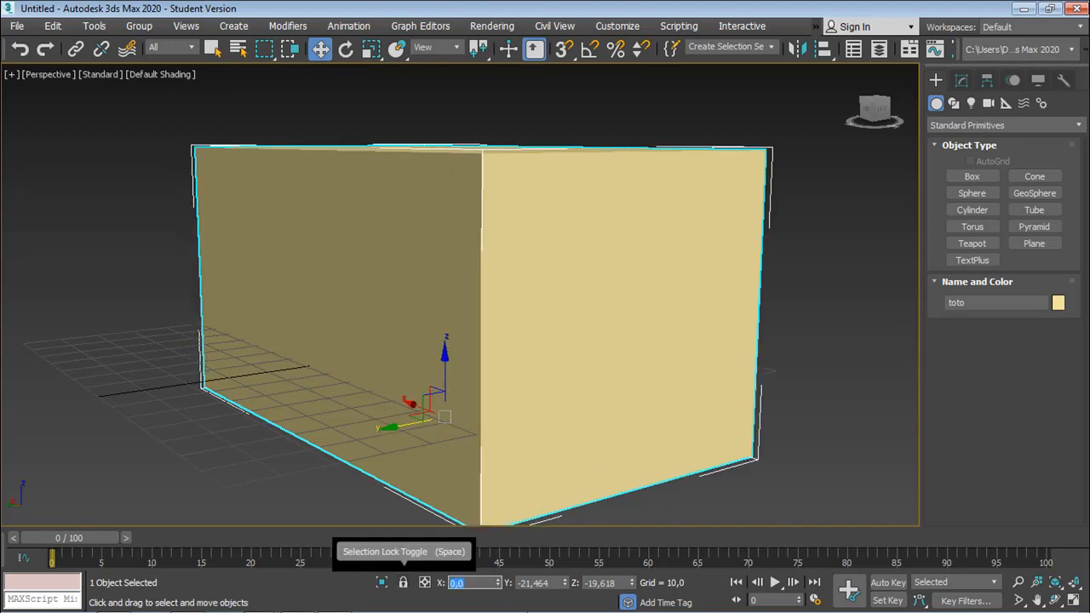
pyautogui.press('Tab')
pyautogui.write('0')
pyautogui.press('Return')
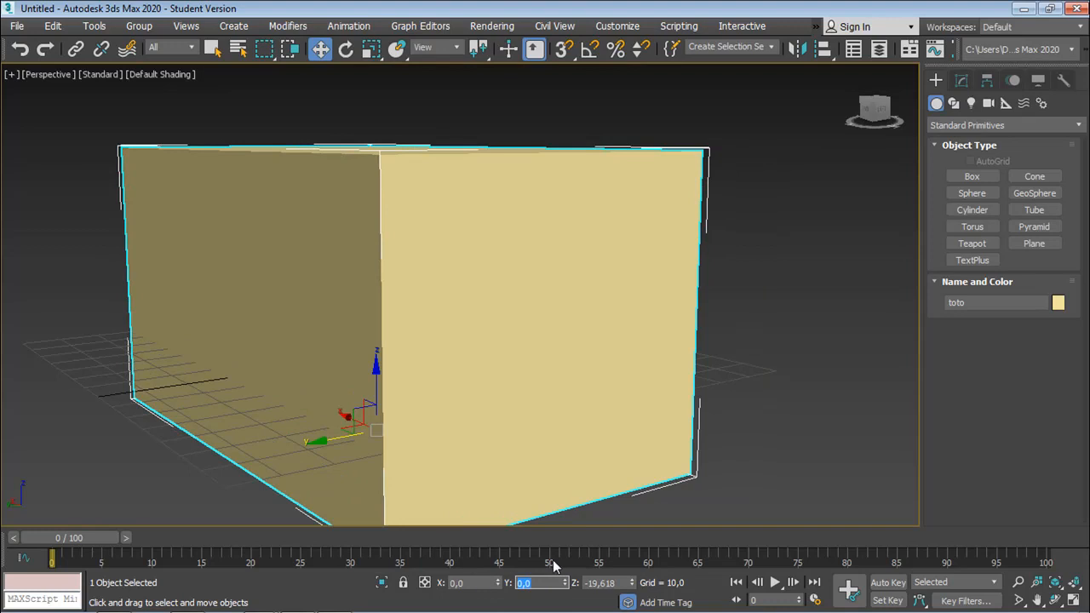
pyautogui.doubleClick(619, 583)
pyautogui.write('0')
pyautogui.press('Return')
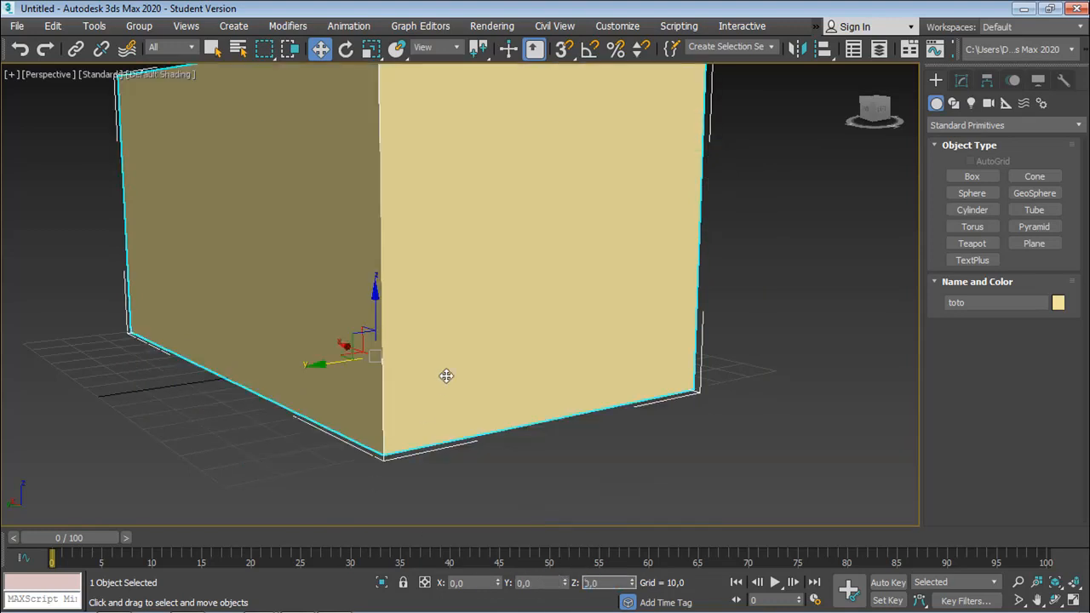
# Step: Scale the box along single axes to about 52% in Z, 39% in X and 146% in Y
pyautogui.scroll(-6, 442, 384)
pyautogui.moveTo(443, 384); pyautogui.dragTo(502, 394, button='middle')
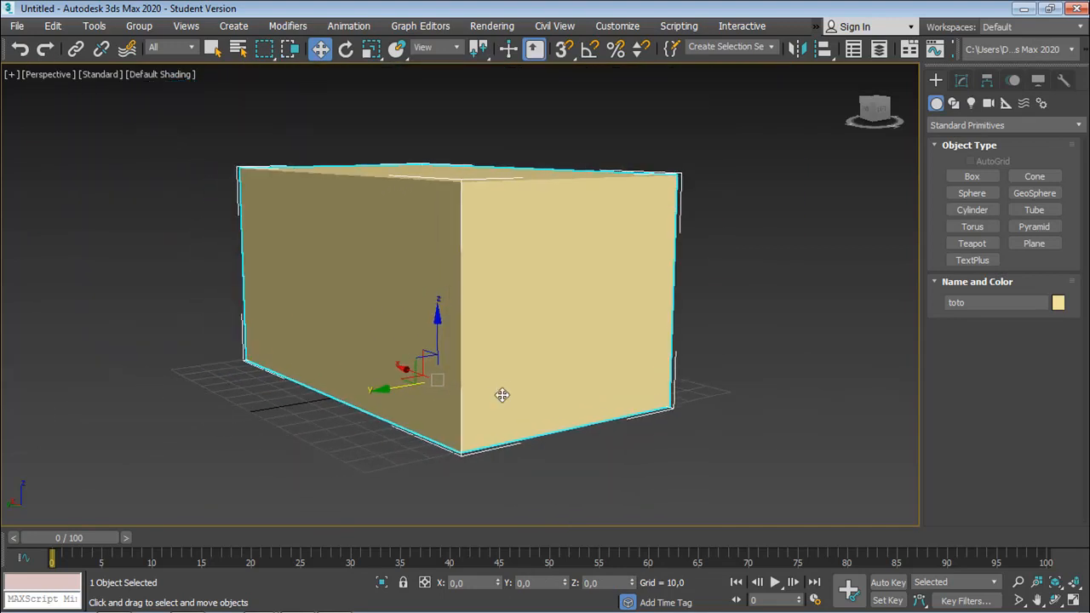
pyautogui.scroll(-1, 502, 394)
pyautogui.scroll(1, 503, 395)
pyautogui.scroll(-1, 502, 394)
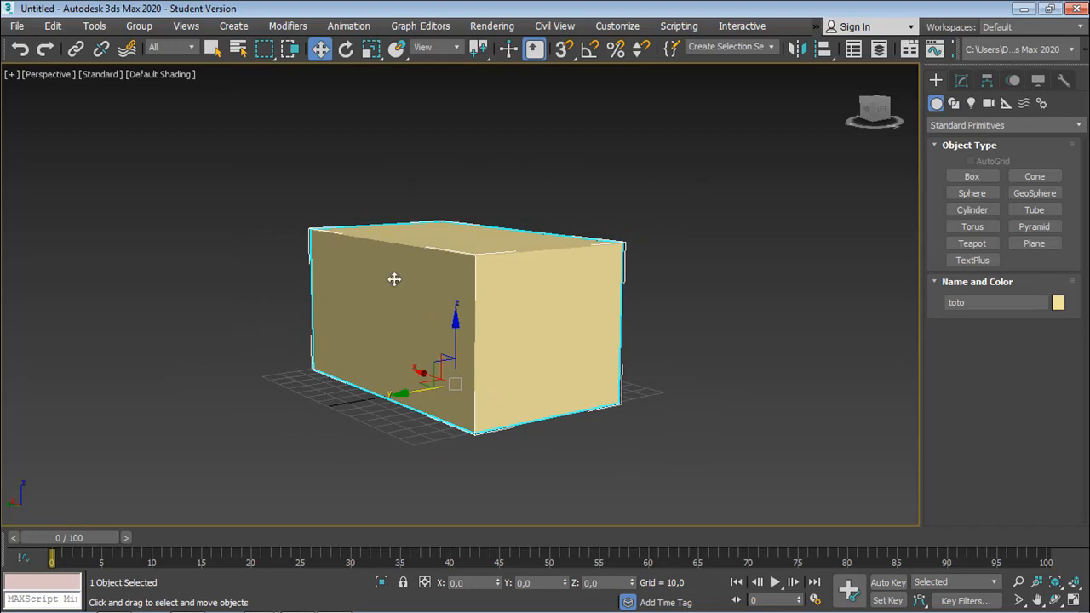
pyautogui.click(371, 49)
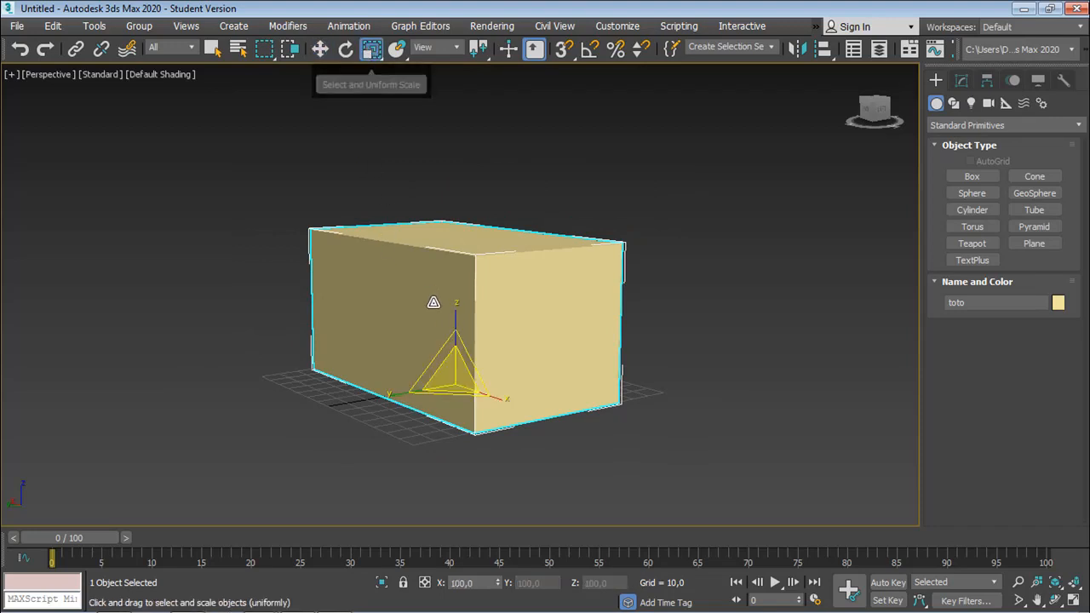
pyautogui.moveTo(452, 312); pyautogui.dragTo(439, 372)
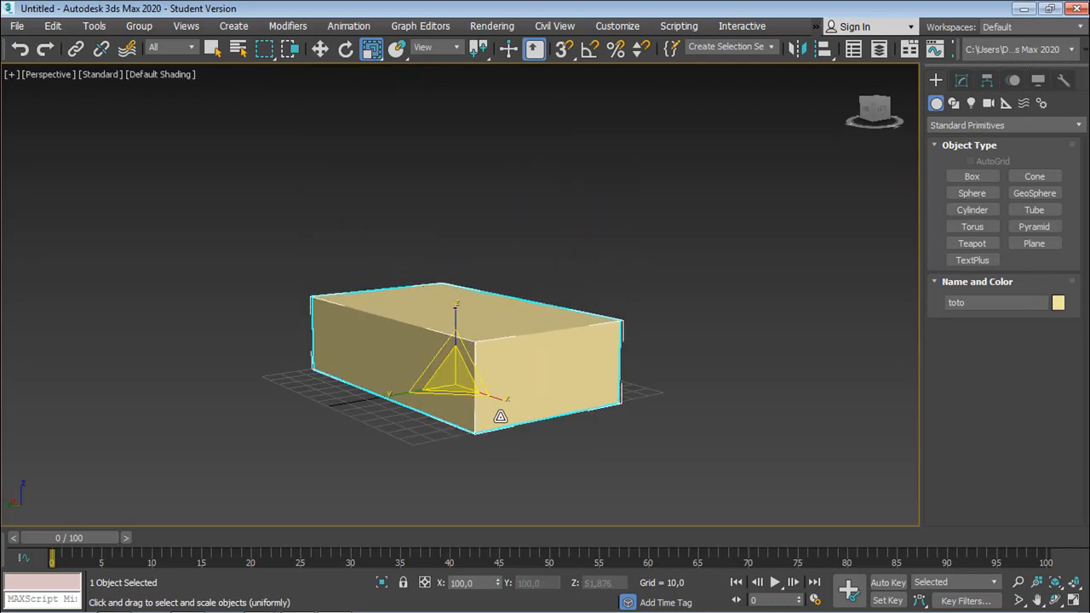
pyautogui.moveTo(507, 404); pyautogui.dragTo(453, 380)
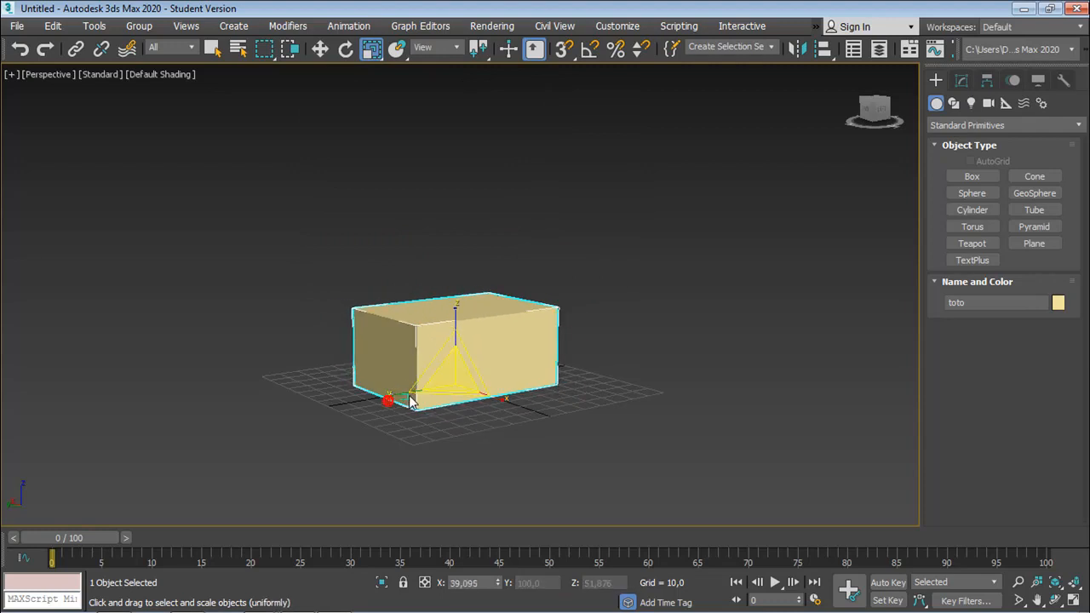
pyautogui.moveTo(389, 389)
pyautogui.mouseDown()
pyautogui.moveTo(284, 406)
pyautogui.moveTo(370, 385)
pyautogui.mouseUp()
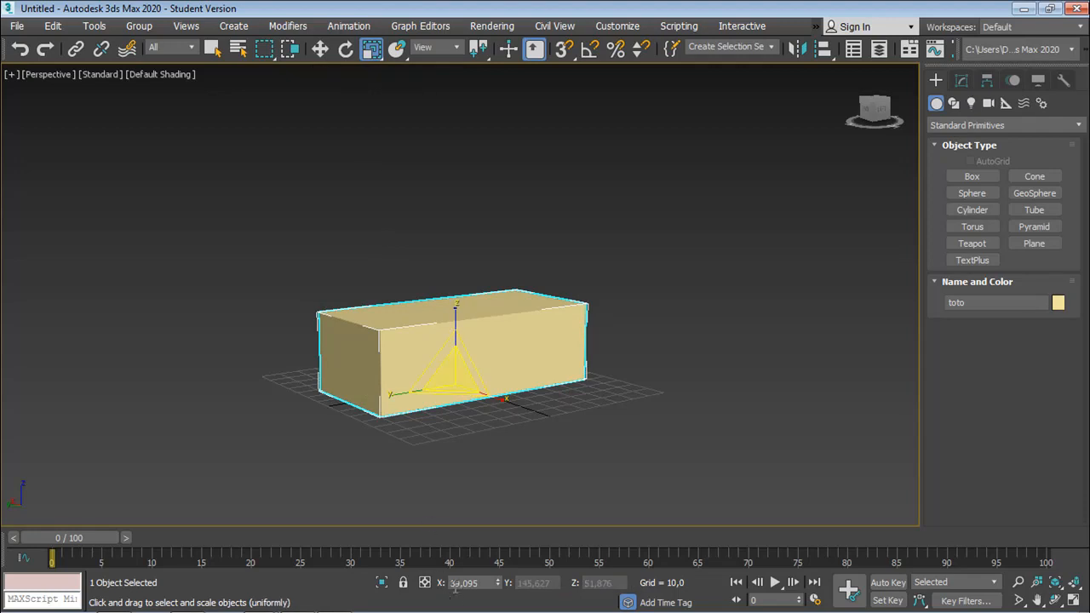
# Step: Restore the box's scale to 100% on the X, Y and Z axes
pyautogui.click(486, 583)
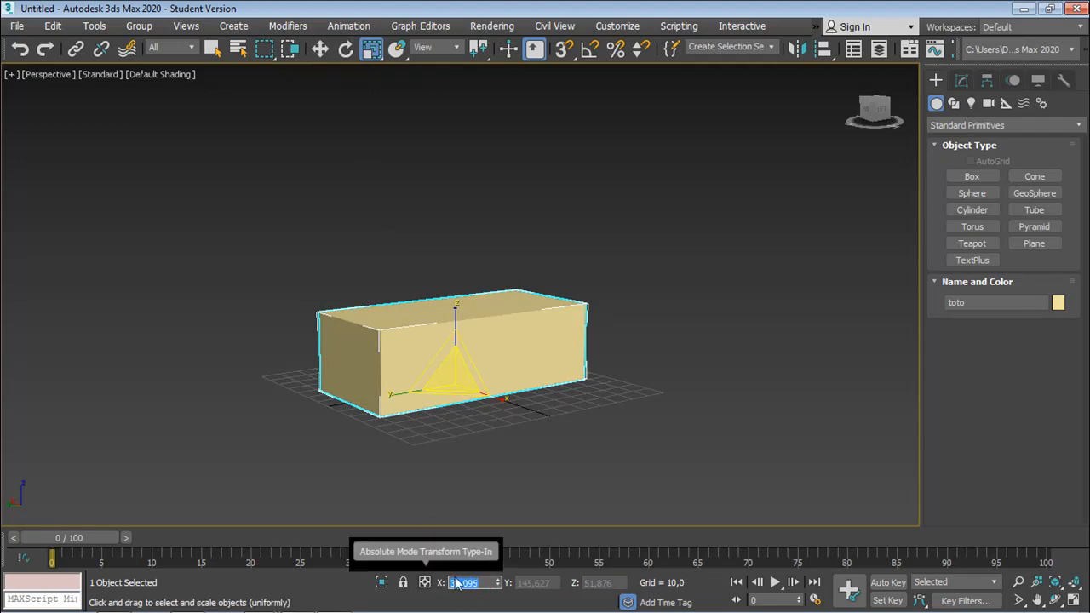
pyautogui.write('100')
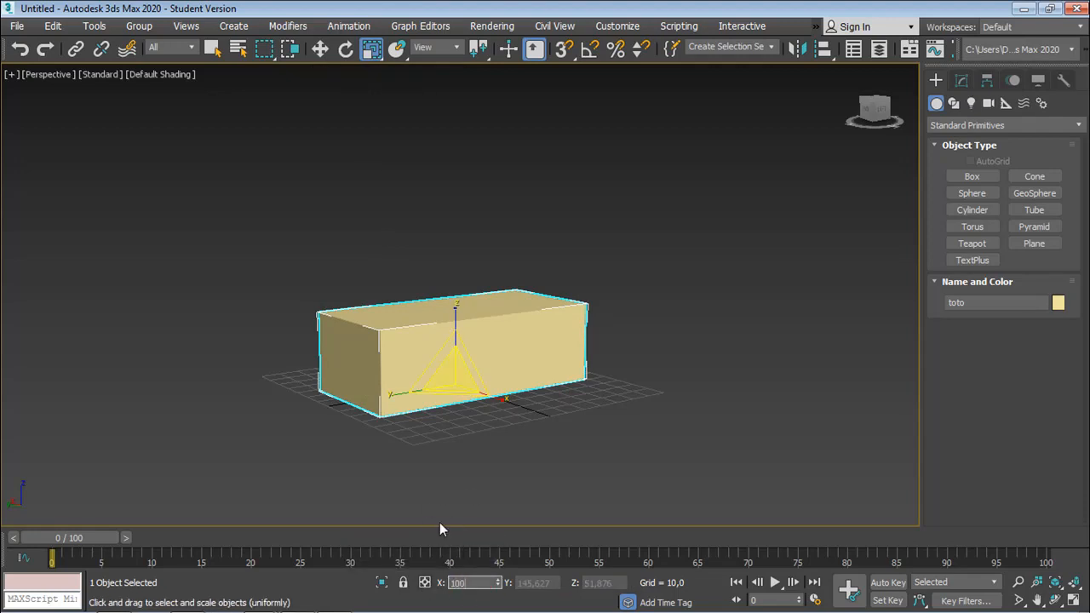
pyautogui.press('Return')
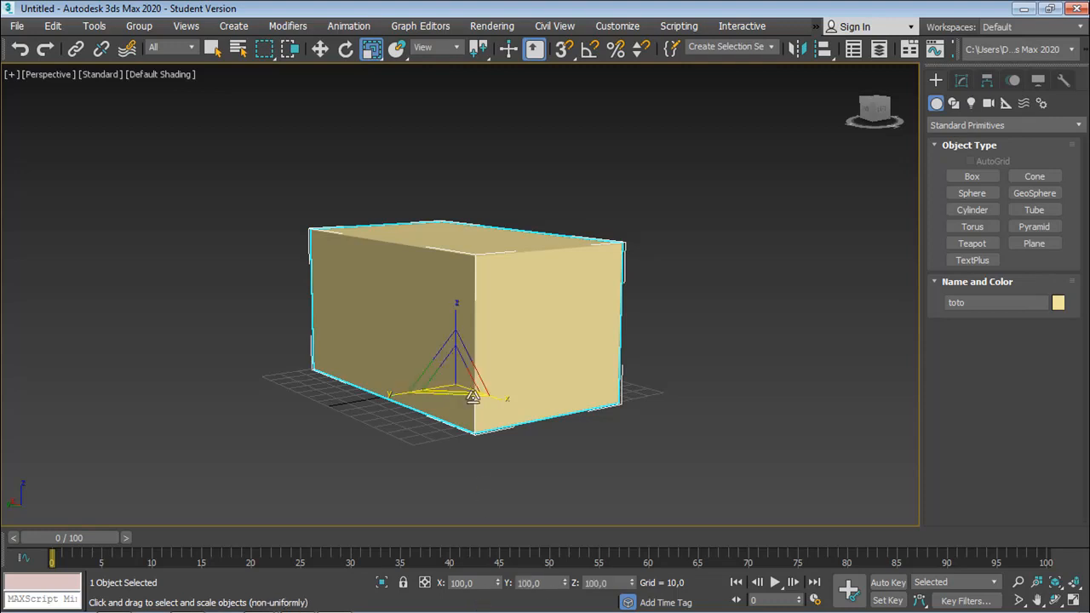
# Step: Open the Move Transform Type-In window for the box and place it just above the box
pyautogui.press('w')
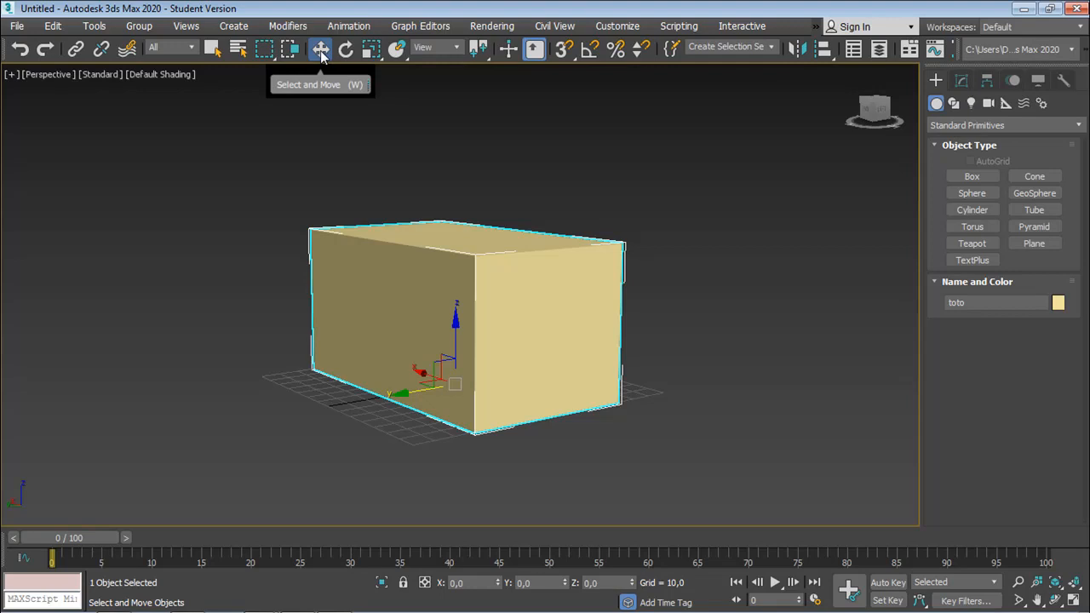
pyautogui.rightClick(321, 50)
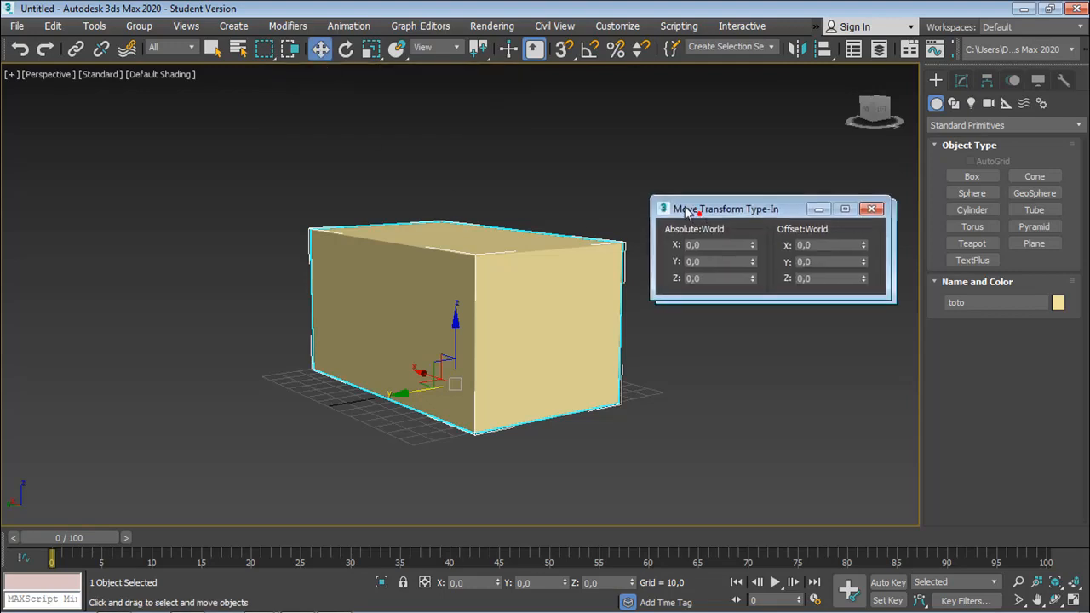
pyautogui.moveTo(701, 219); pyautogui.dragTo(606, 132)
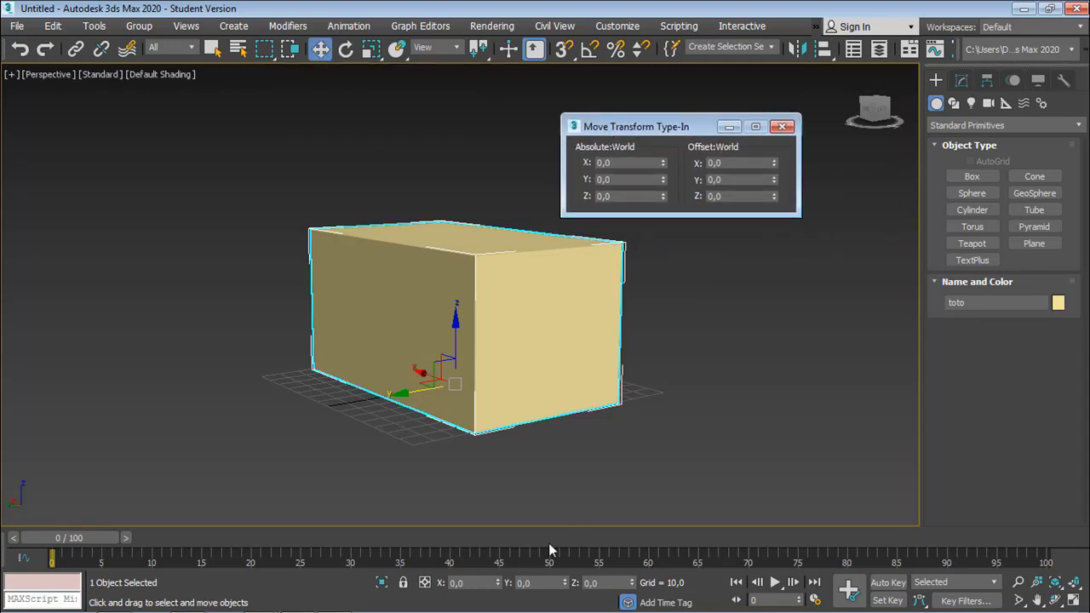
# Step: Move the box about 74 units along Y and 29 units along Z, and set its Z and Y positions back to 0
pyautogui.moveTo(414, 385); pyautogui.dragTo(274, 408)
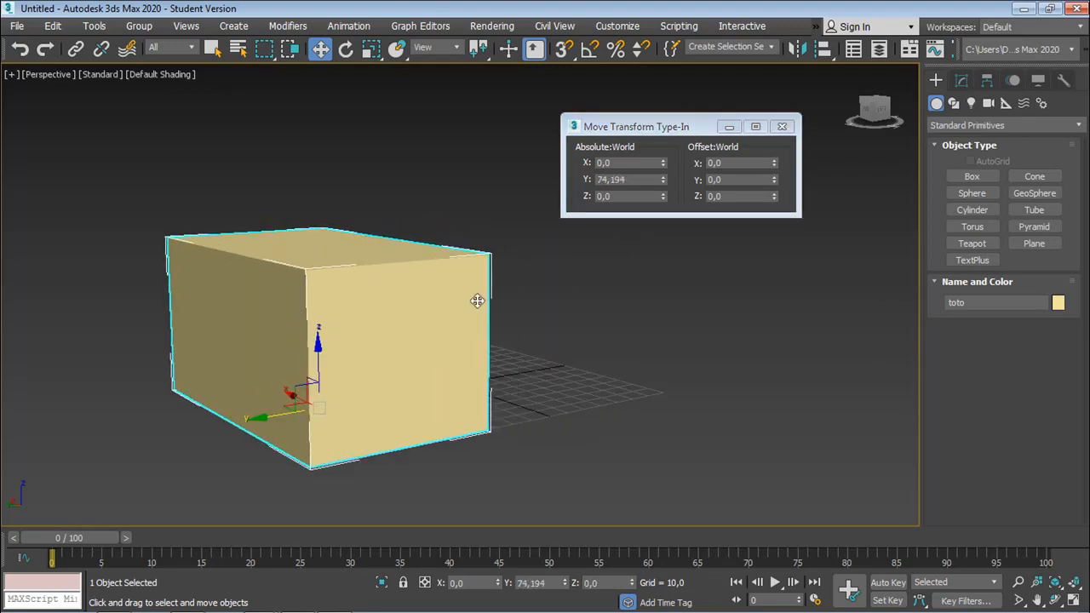
pyautogui.moveTo(327, 345); pyautogui.dragTo(315, 275)
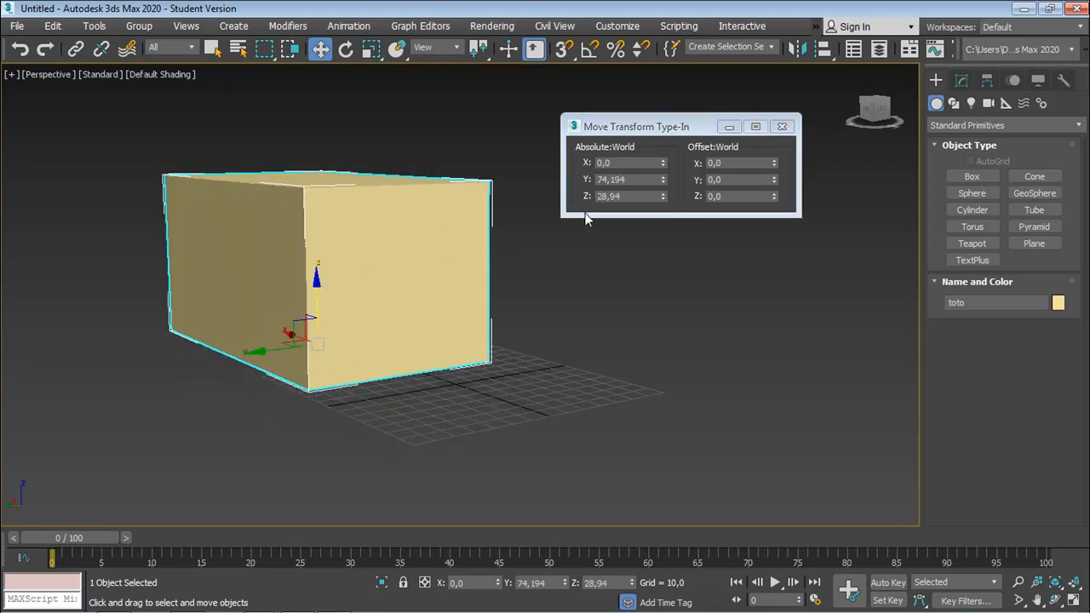
pyautogui.doubleClick(630, 196)
pyautogui.write('0')
pyautogui.press('Return')
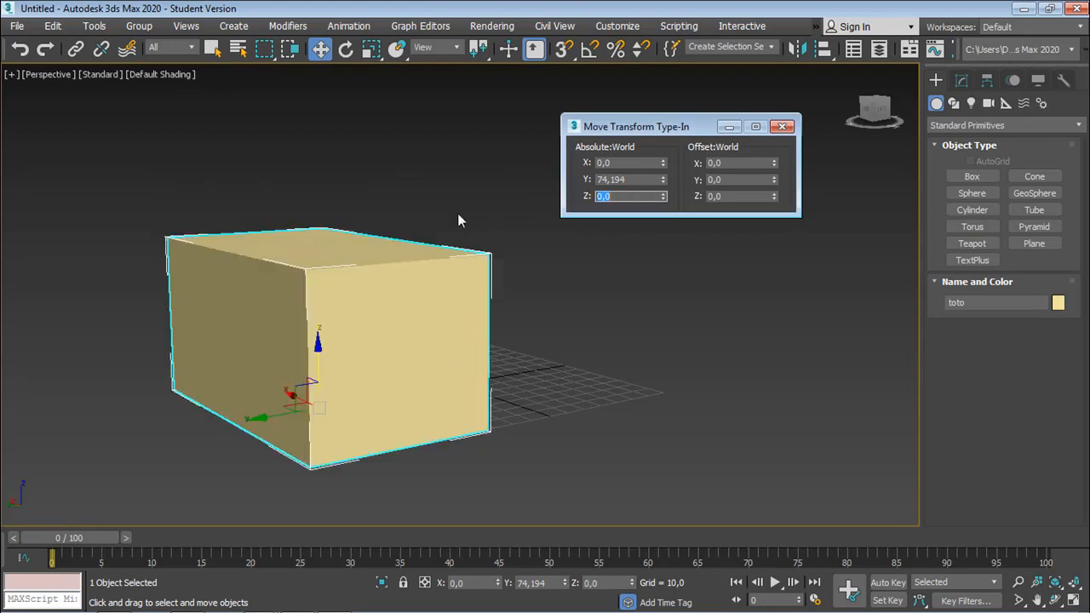
pyautogui.doubleClick(630, 179)
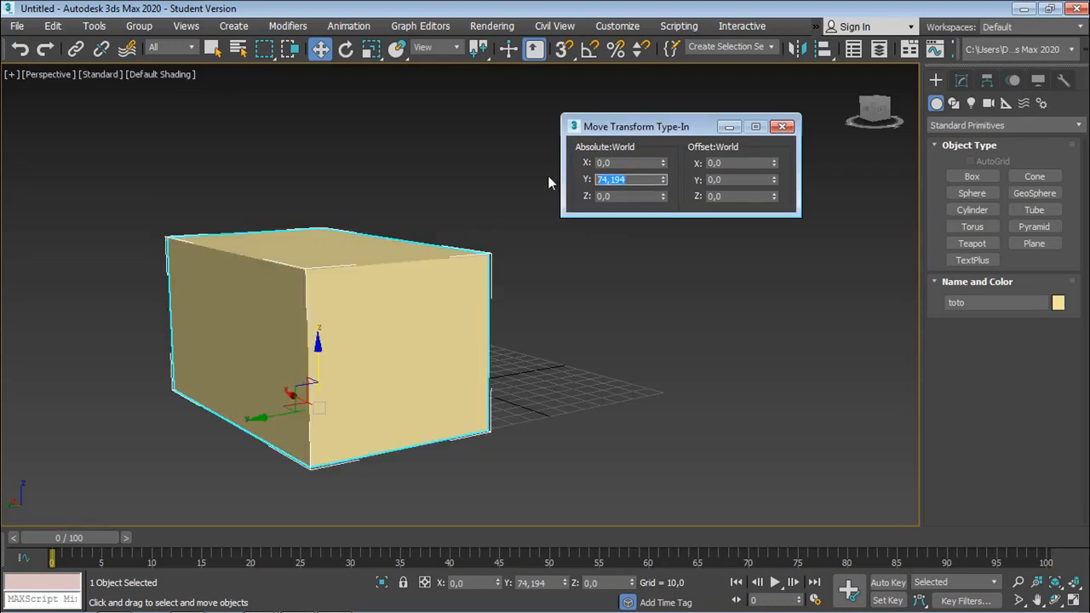
pyautogui.write('0')
pyautogui.press('Return')
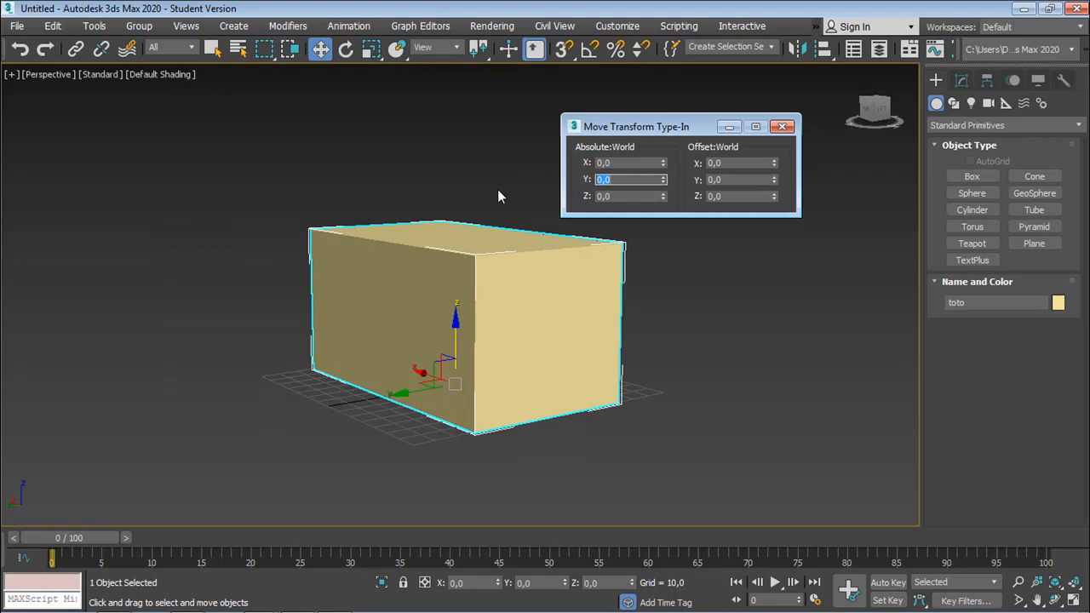
# Step: Reposition the Move Transform Type-In window higher in the viewport so it sits clear above the box
pyautogui.moveTo(624, 126); pyautogui.dragTo(629, 108)
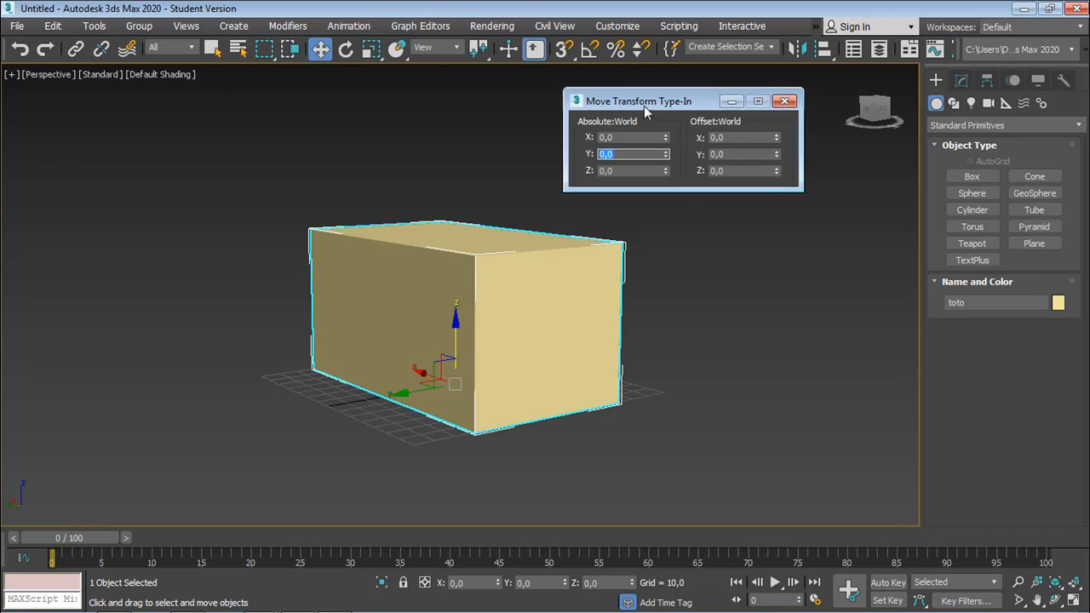
pyautogui.moveTo(647, 110); pyautogui.dragTo(627, 101)
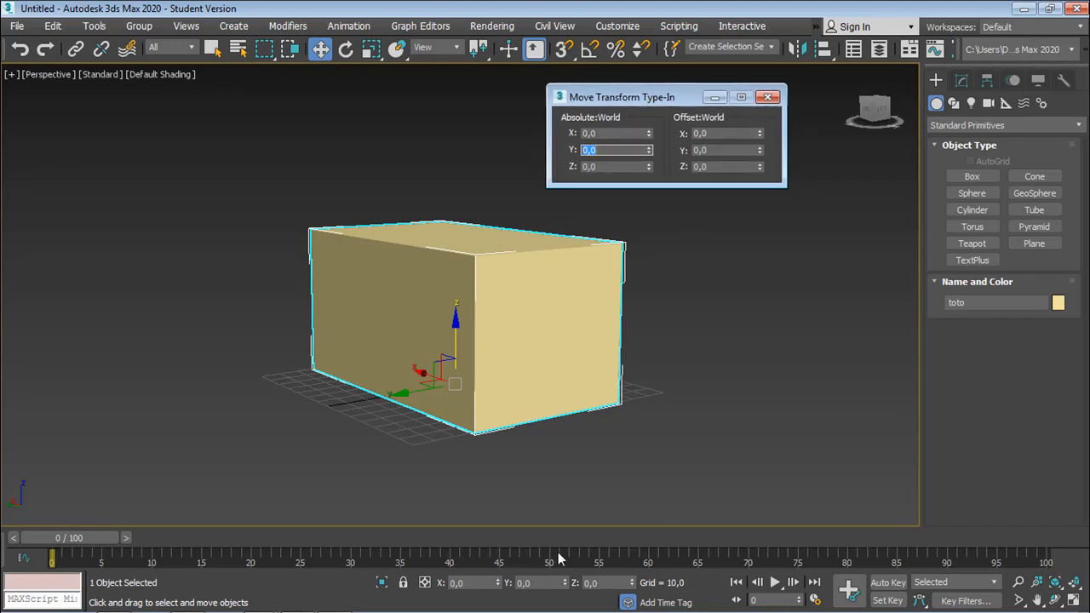
pyautogui.moveTo(599, 99); pyautogui.dragTo(544, 94)
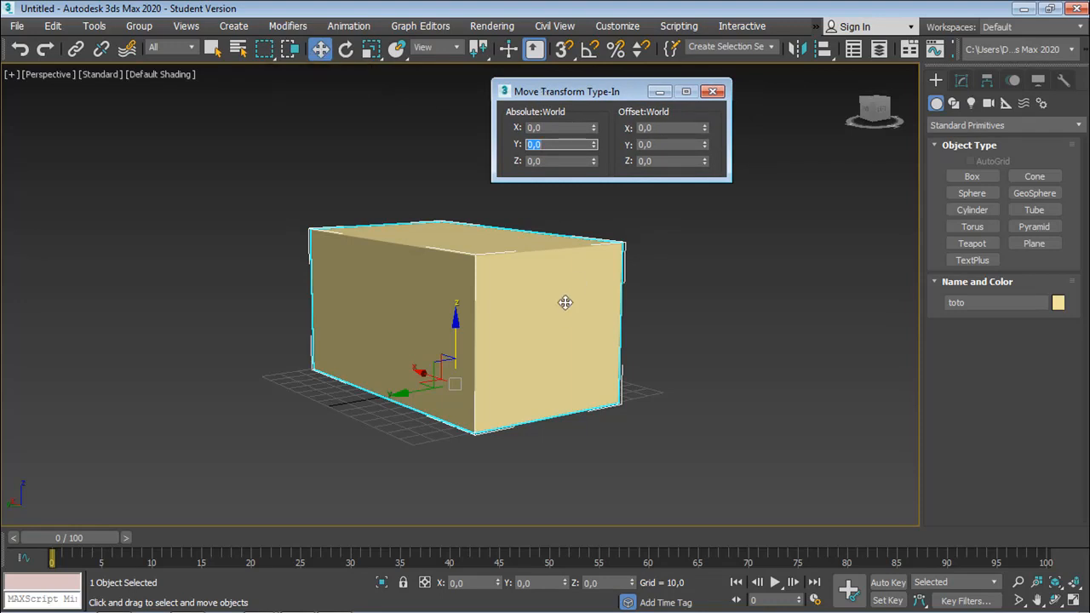
# Step: Move the box about 80 units along Y and return it by setting its absolute Y position to 0
pyautogui.moveTo(454, 335); pyautogui.dragTo(454, 326)
pyautogui.hotkey('ctrl', 'z')
pyautogui.moveTo(400, 389); pyautogui.dragTo(245, 416)
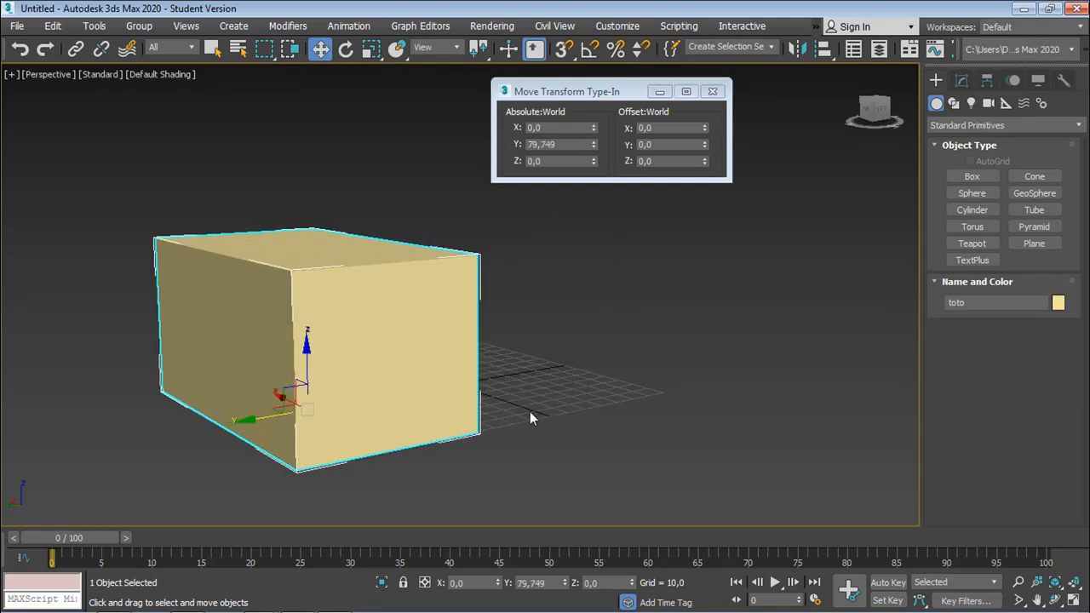
pyautogui.click(562, 144)
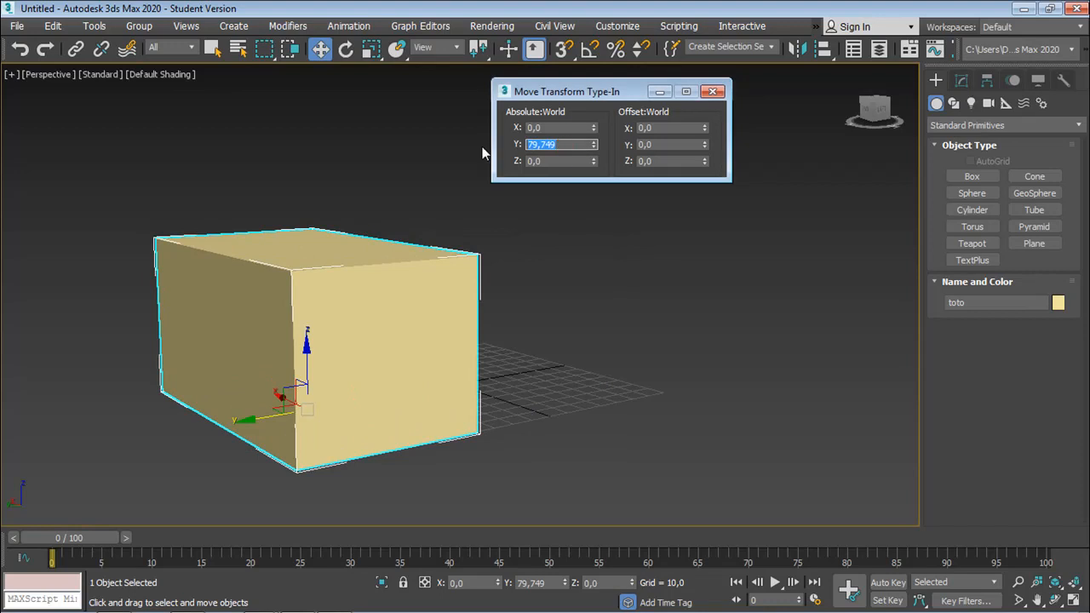
pyautogui.write('0')
pyautogui.press('Return')
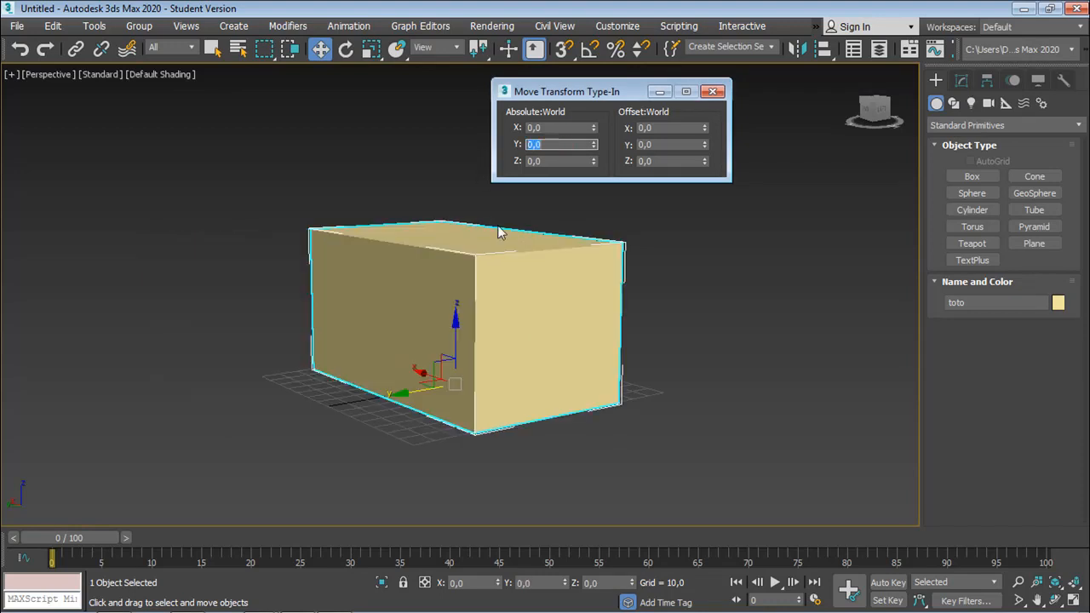
# Step: Move the box about 96 units in Y and 57 in Z, zeroing each with its spinner, and close the Move Transform Type-In
pyautogui.moveTo(401, 389); pyautogui.dragTo(212, 412)
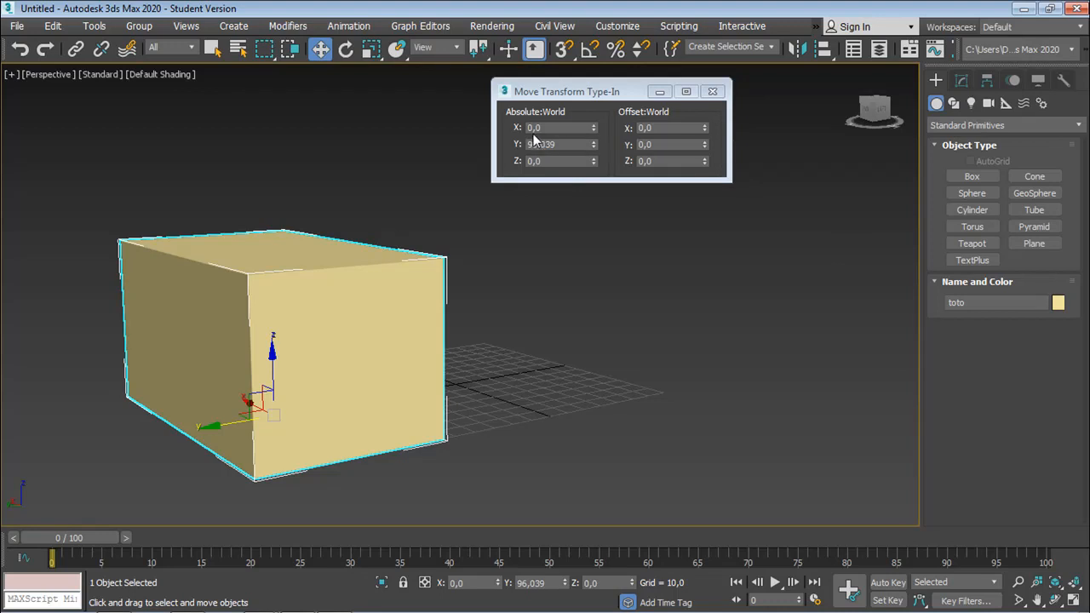
pyautogui.rightClick(593, 147)
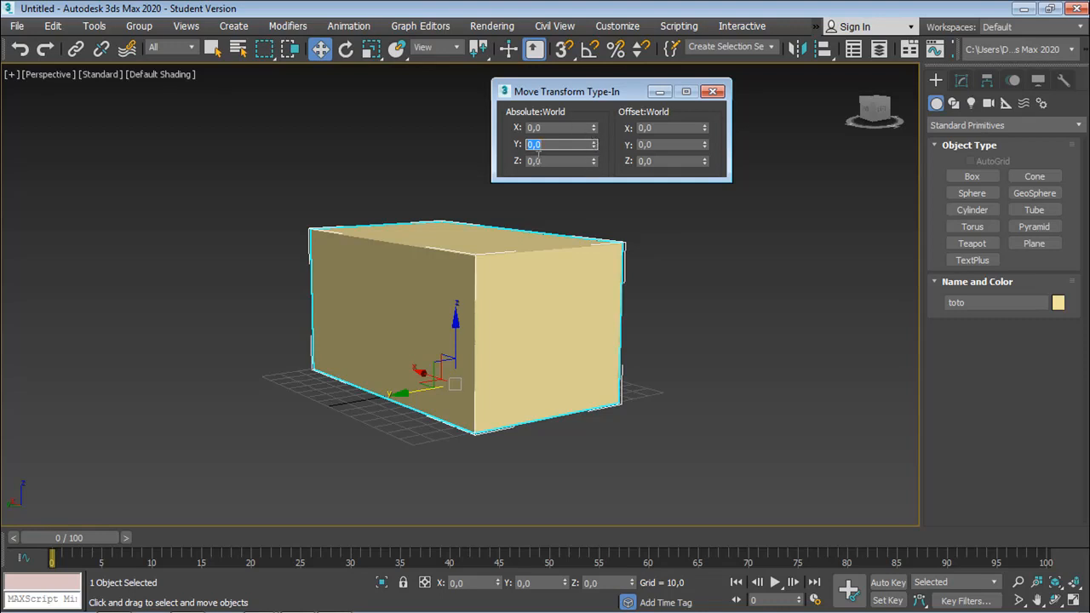
pyautogui.moveTo(455, 316); pyautogui.dragTo(454, 206)
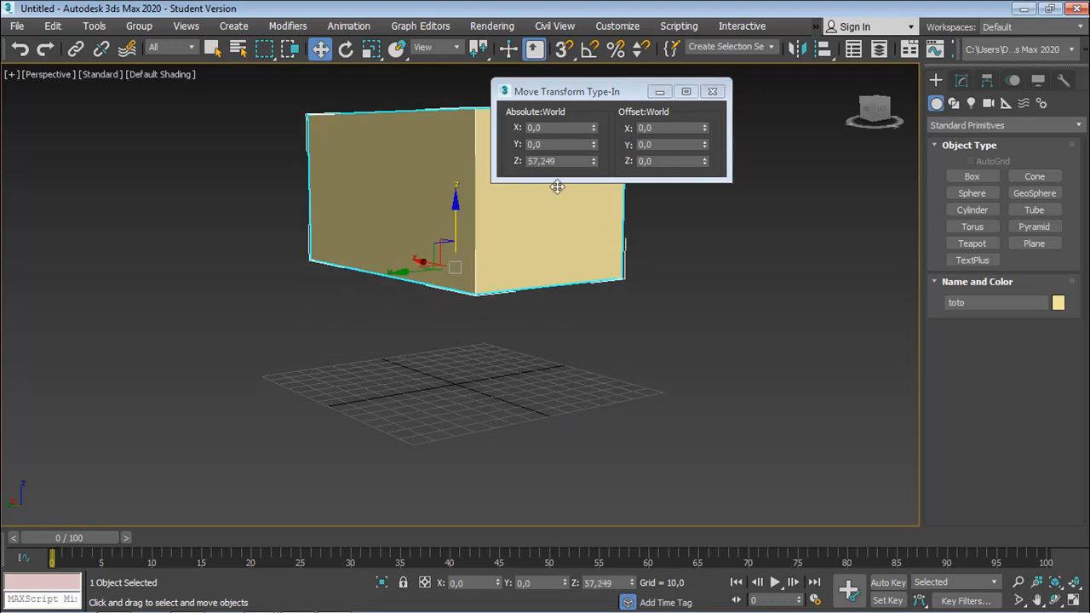
pyautogui.rightClick(594, 160)
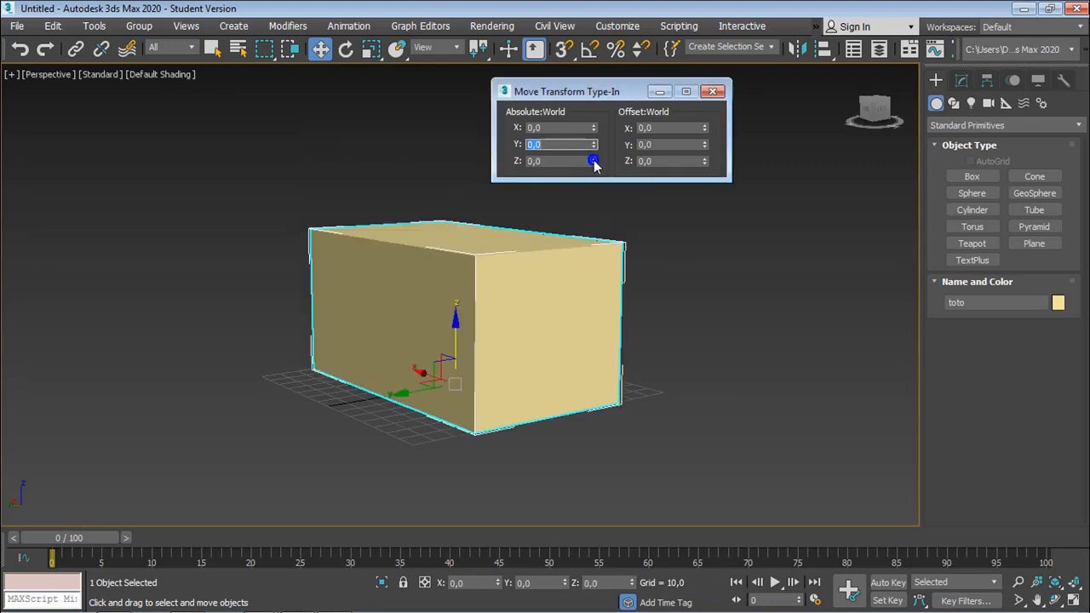
pyautogui.click(713, 91)
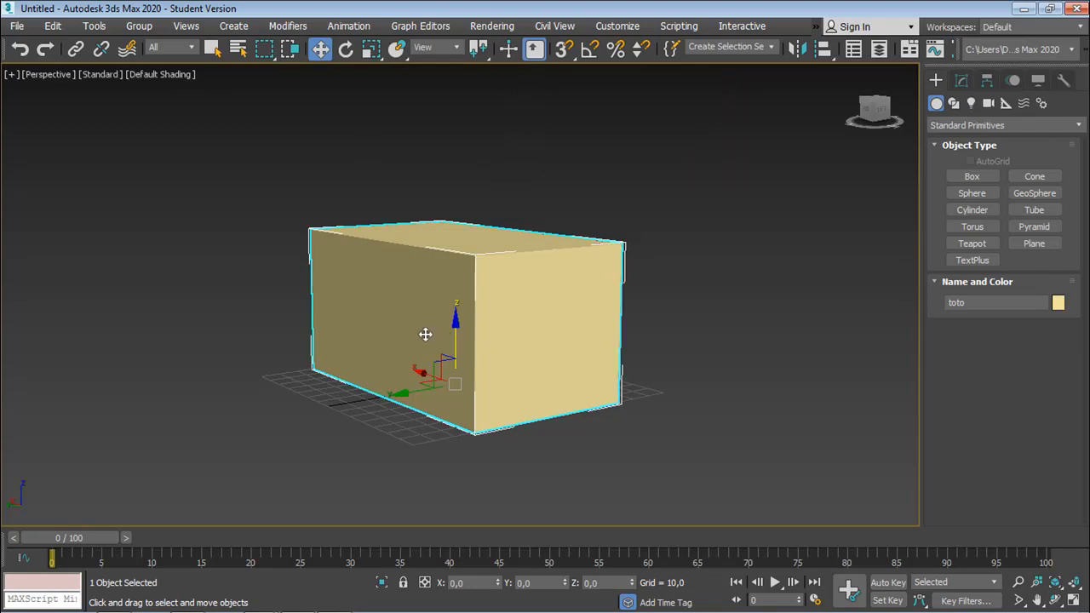
# Step: Try moving the box along the Z, Y and X axes one at a time, twice over, abandoning each move midway
pyautogui.moveTo(457, 339); pyautogui.dragTo(465, 203)
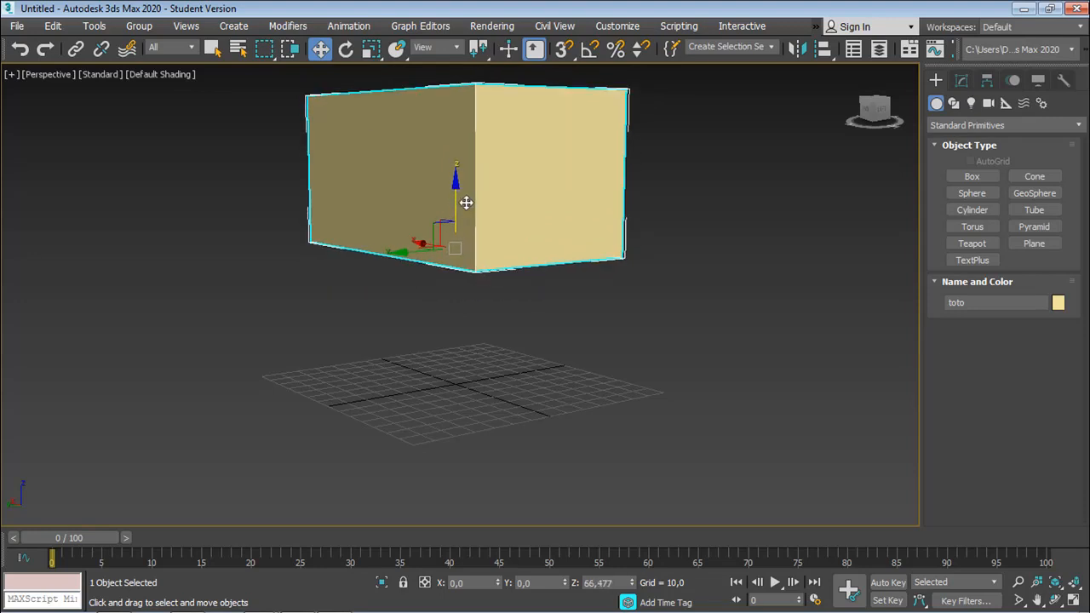
pyautogui.rightClick(466, 203)
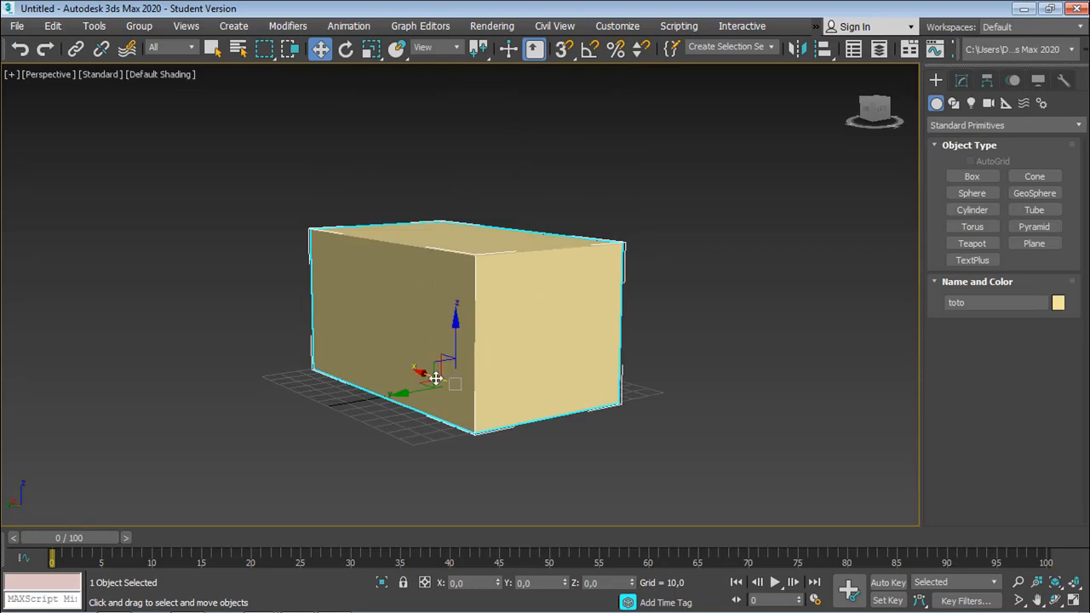
pyautogui.moveTo(418, 389); pyautogui.dragTo(233, 418)
pyautogui.rightClick(233, 418)
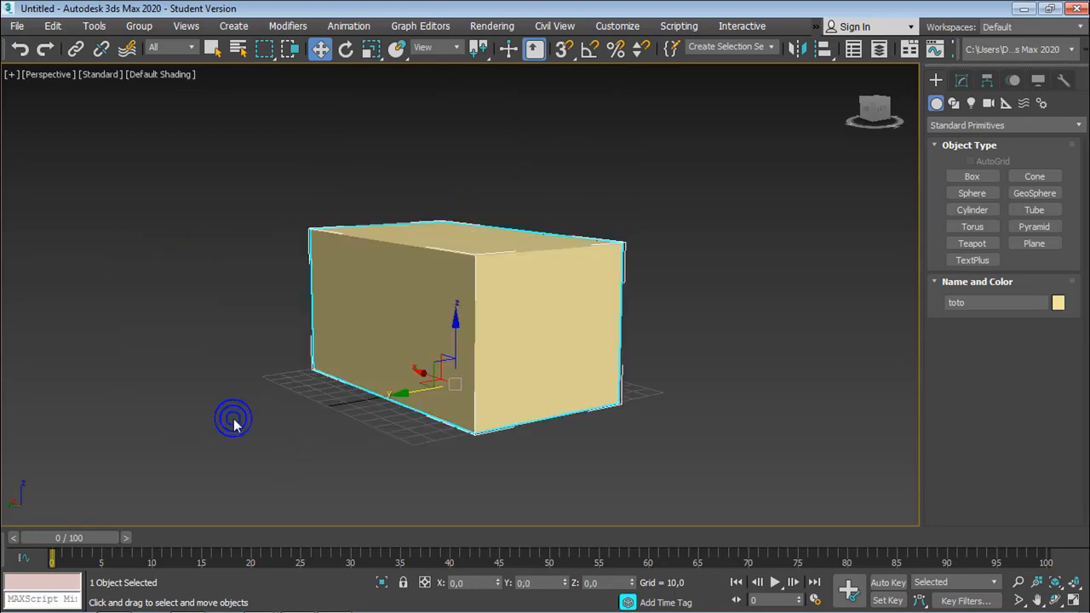
pyautogui.moveTo(423, 377); pyautogui.dragTo(165, 292)
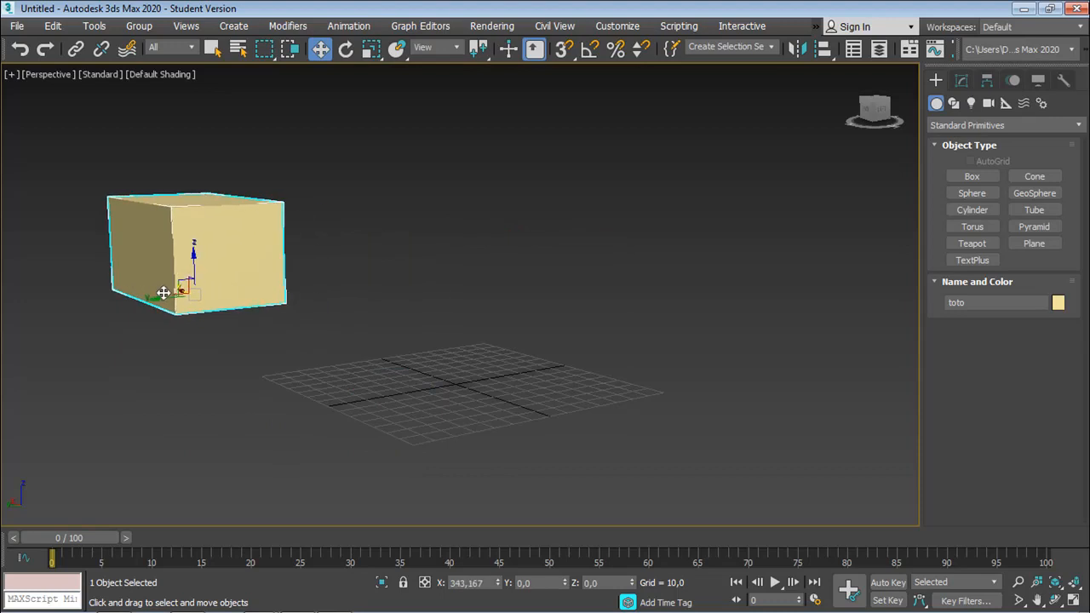
pyautogui.rightClick(163, 292)
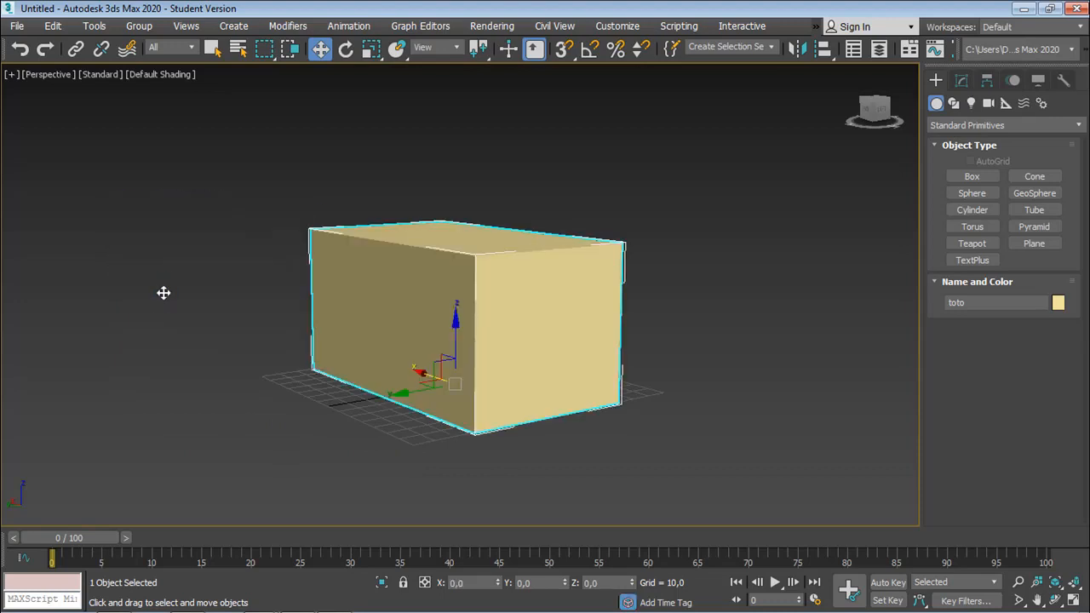
pyautogui.moveTo(403, 392); pyautogui.dragTo(166, 432)
pyautogui.rightClick(166, 432)
pyautogui.moveTo(426, 377); pyautogui.dragTo(148, 293)
pyautogui.rightClick(148, 293)
pyautogui.moveTo(455, 341); pyautogui.dragTo(478, 192)
pyautogui.rightClick(478, 192)
# Step: Try rotating the box about its X, Y and Z axes one after another with the Rotate tool, abandoning each rotation midway
pyautogui.press('r')
pyautogui.click(345, 50)
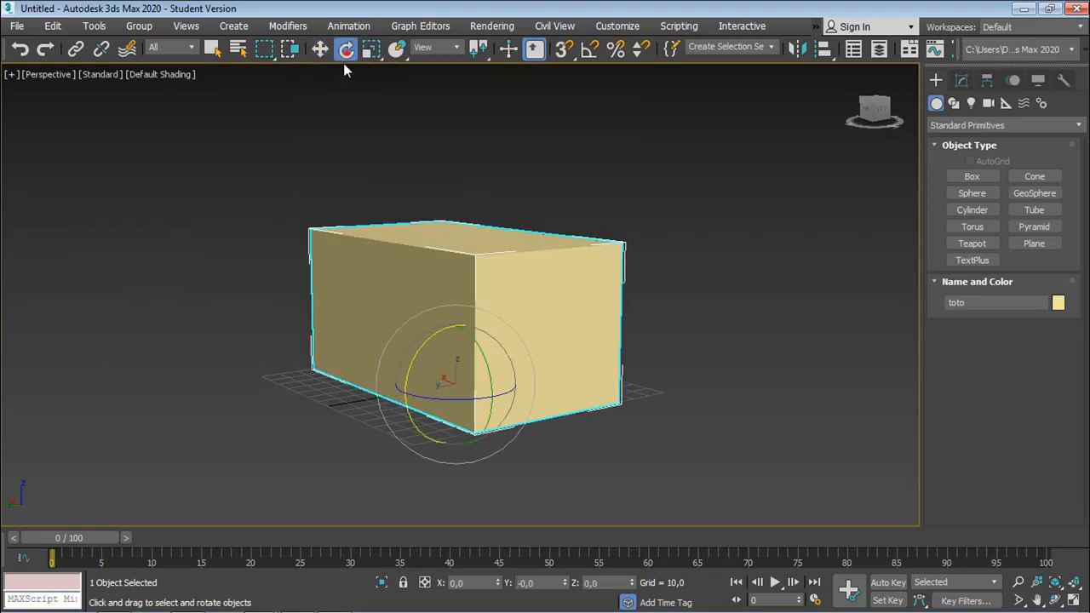
pyautogui.moveTo(404, 389); pyautogui.dragTo(477, 274)
pyautogui.rightClick(476, 275)
pyautogui.moveTo(454, 375); pyautogui.dragTo(437, 272)
pyautogui.rightClick(437, 272)
pyautogui.moveTo(511, 391); pyautogui.dragTo(460, 319)
pyautogui.rightClick(467, 411)
pyautogui.rightClick(461, 317)
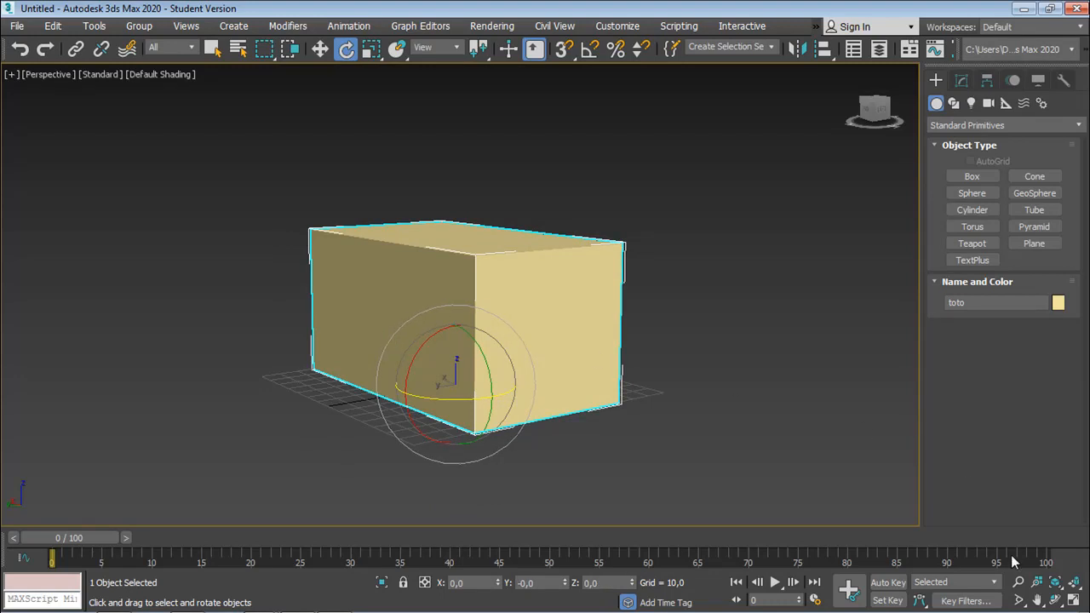
# Step: Orbit the Perspective view around the box to examine it from several sides and heights
pyautogui.click(1054, 601)
pyautogui.moveTo(528, 403); pyautogui.dragTo(357, 361)
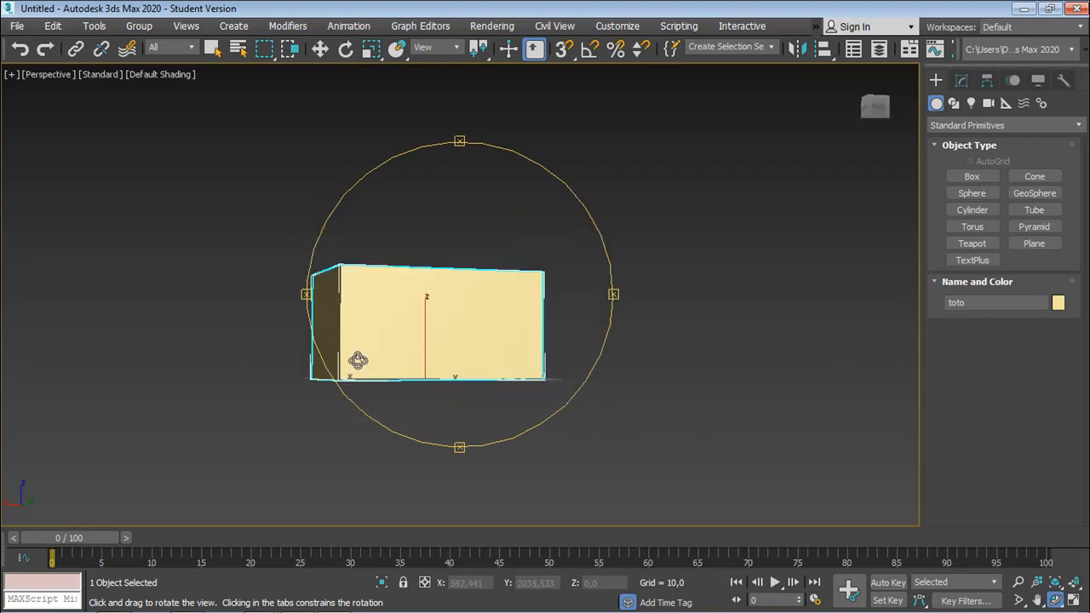
pyautogui.moveTo(458, 370); pyautogui.dragTo(462, 382)
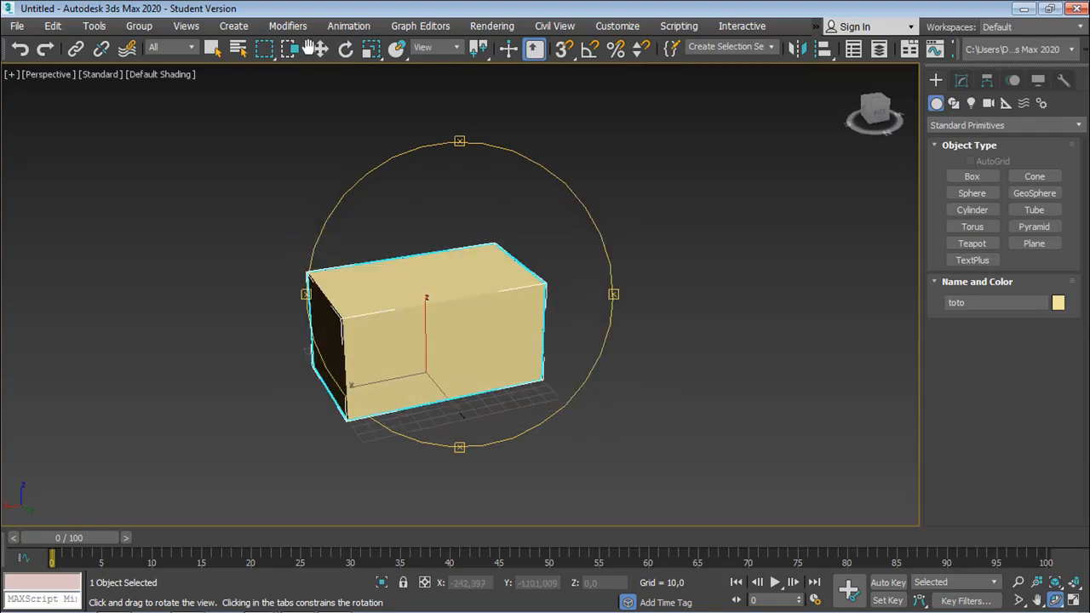
pyautogui.moveTo(433, 265); pyautogui.dragTo(500, 269)
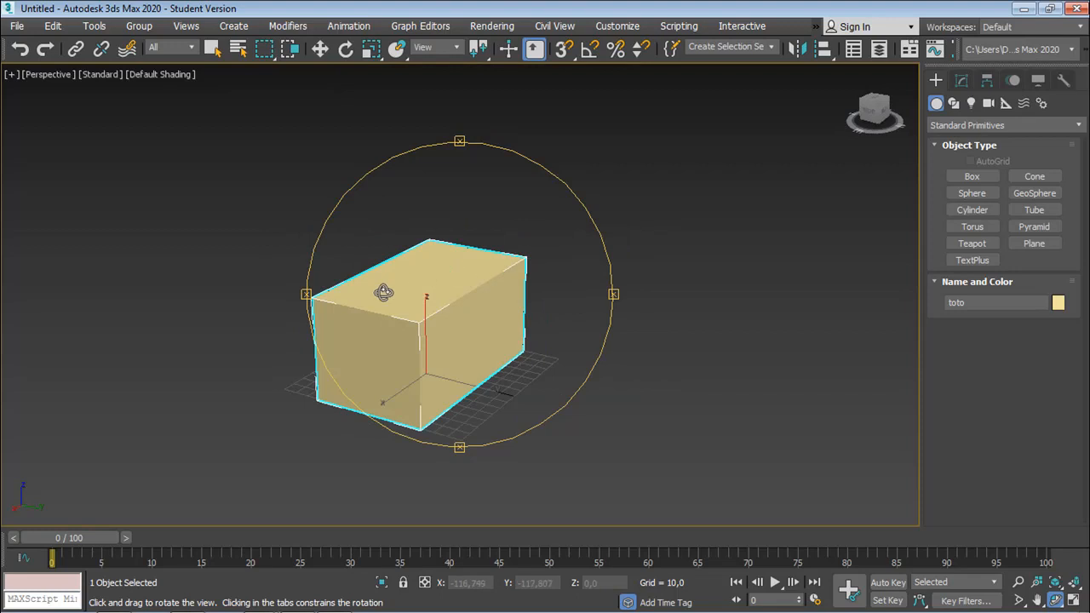
pyautogui.moveTo(368, 297); pyautogui.dragTo(431, 358)
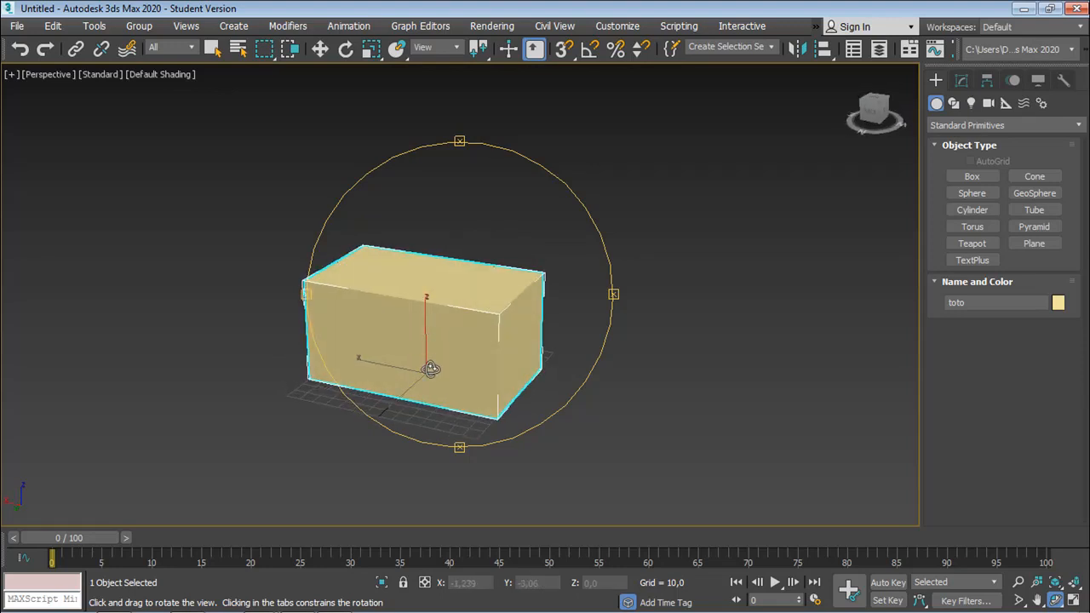
pyautogui.moveTo(416, 399); pyautogui.dragTo(445, 333)
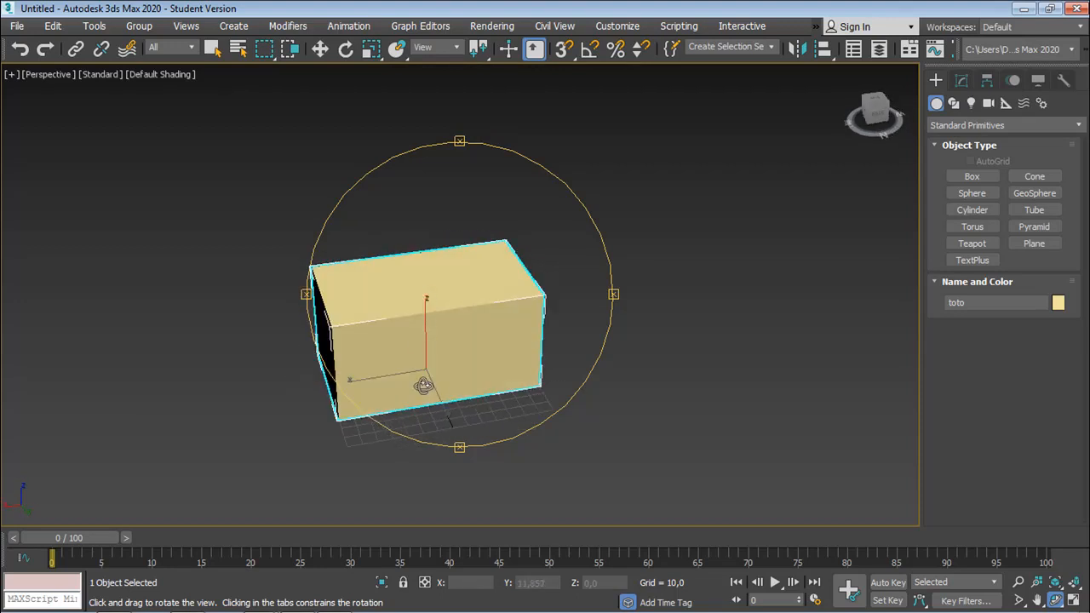
pyautogui.moveTo(438, 384); pyautogui.dragTo(492, 373)
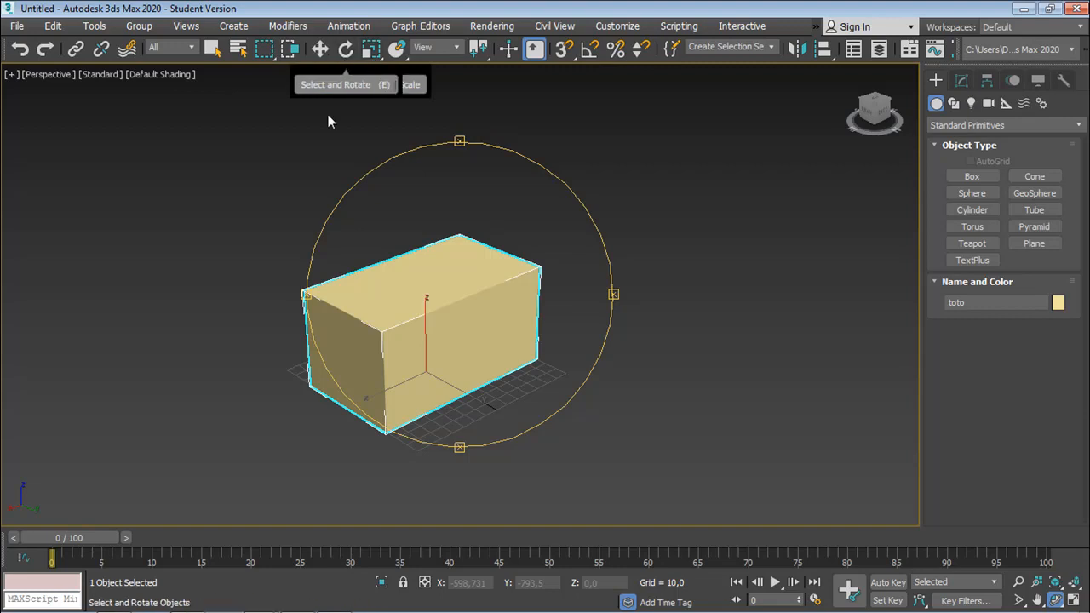
# Step: Try scaling the box along the Z axis and rotating it about the X axis in the orbited Perspective view
pyautogui.click(371, 49)
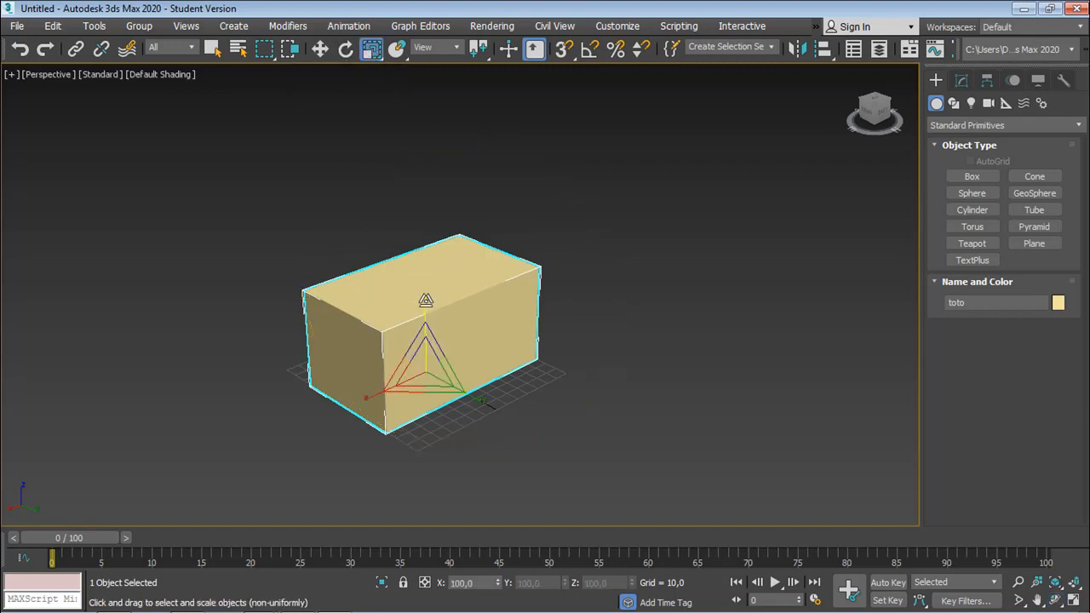
pyautogui.moveTo(426, 299); pyautogui.dragTo(446, 244)
pyautogui.rightClick(445, 243)
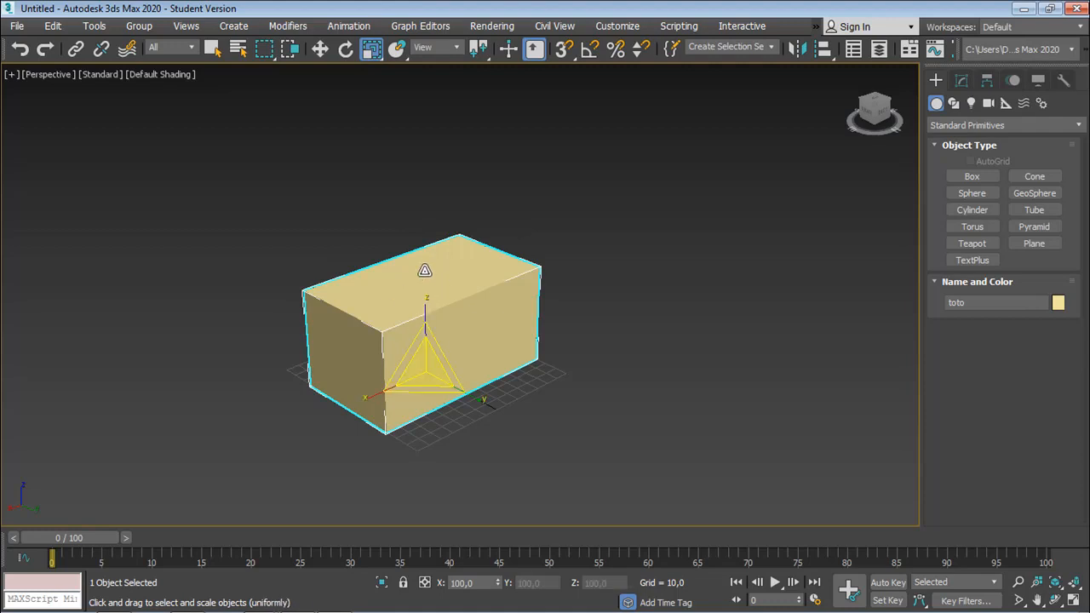
pyautogui.click(345, 49)
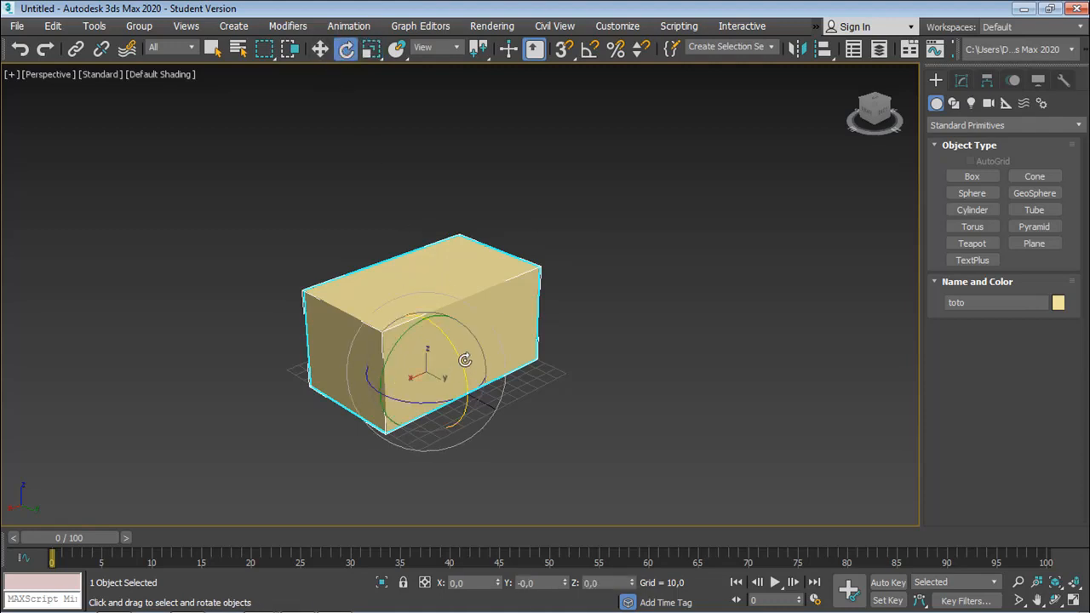
pyautogui.moveTo(452, 351); pyautogui.dragTo(440, 391)
# Step: Try rotating the box about the X axis while looking straight at its end face in the Perspective view
pyautogui.click(1055, 601)
pyautogui.moveTo(533, 422); pyautogui.dragTo(462, 246)
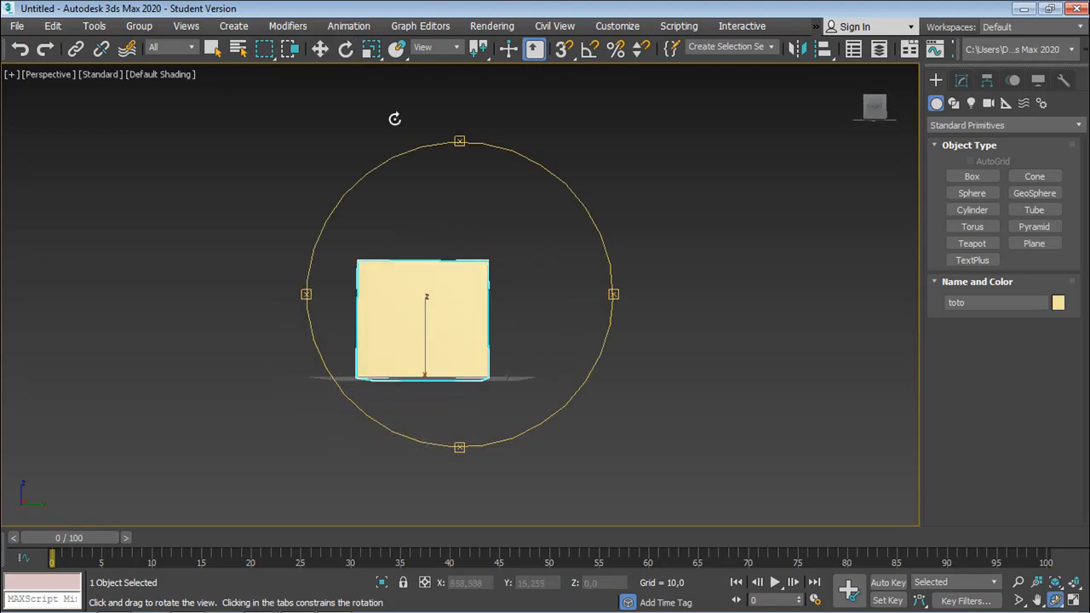
pyautogui.click(346, 48)
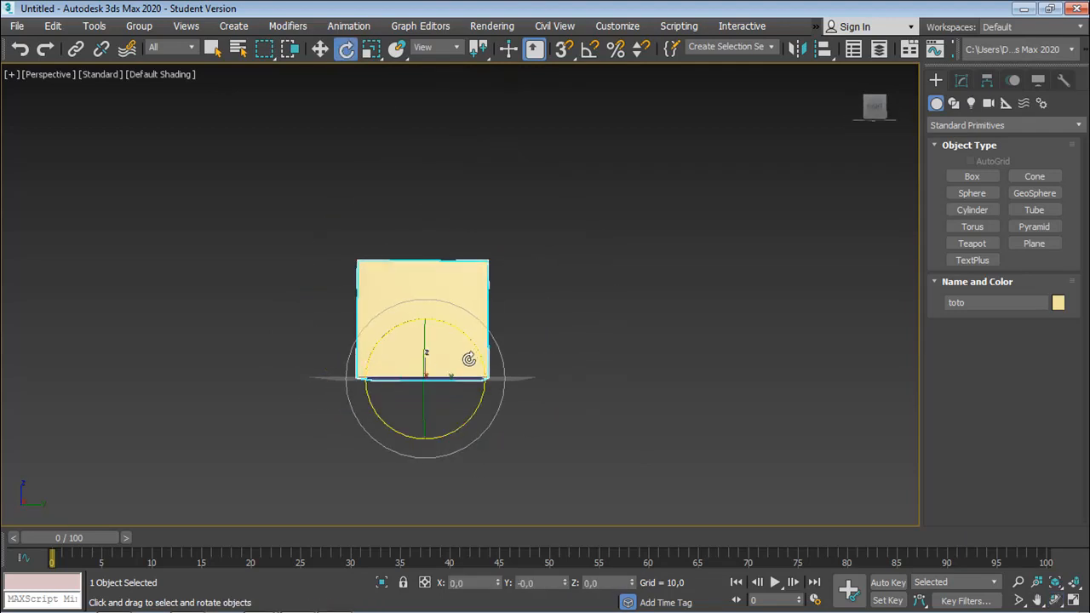
pyautogui.moveTo(477, 347); pyautogui.dragTo(417, 360)
# Step: Switch from the single Perspective view to the layout with Top, Front, Left and Perspective viewports
pyautogui.click(1075, 601)
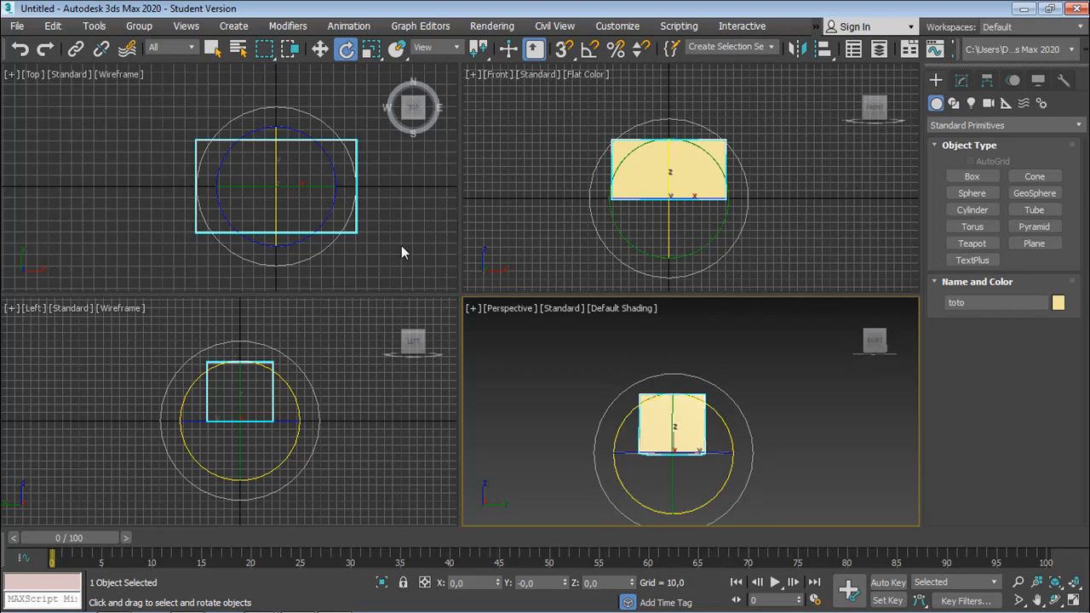
# Step: Deselect the box, orbit the Front viewport into an angled orthographic view, and select the box there again
pyautogui.click(526, 230)
pyautogui.click(367, 371)
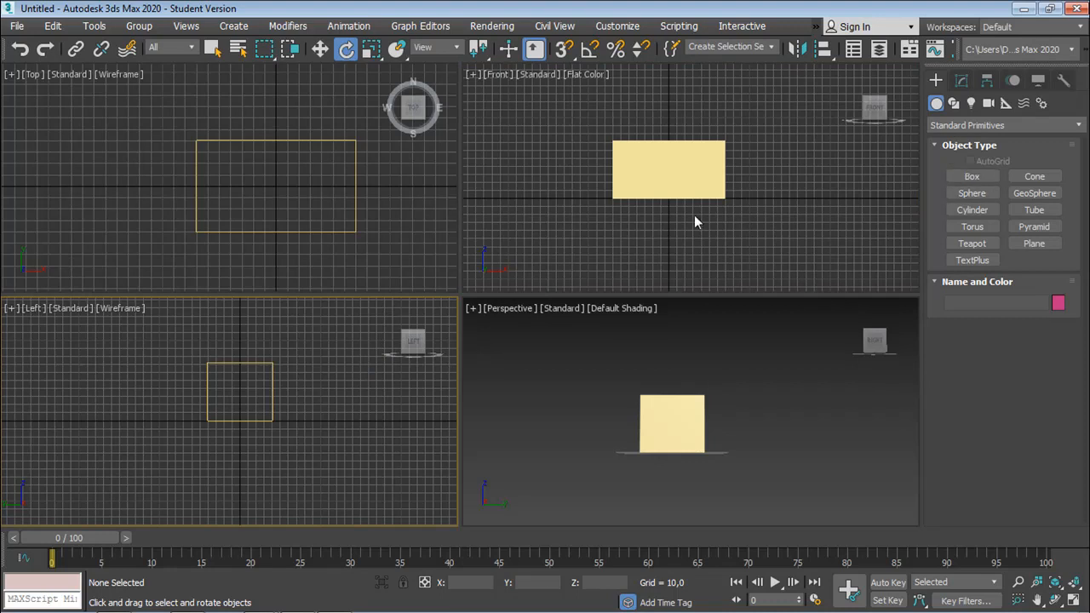
pyautogui.moveTo(671, 180)
pyautogui.mouseDown(button='middle')
pyautogui.moveTo(647, 199)
pyautogui.moveTo(673, 199)
pyautogui.mouseUp(button='middle')
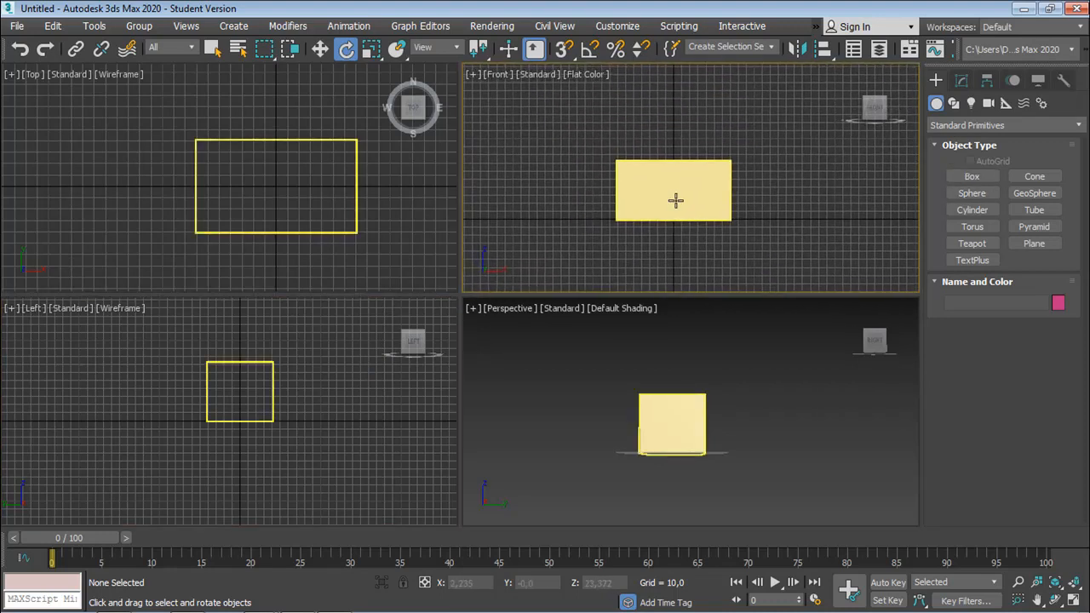
pyautogui.scroll(-2, 675, 200)
pyautogui.scroll(-1, 683, 193)
pyautogui.scroll(2, 693, 182)
pyautogui.moveTo(693, 182); pyautogui.dragTo(787, 209, button='middle')
pyautogui.click(691, 168)
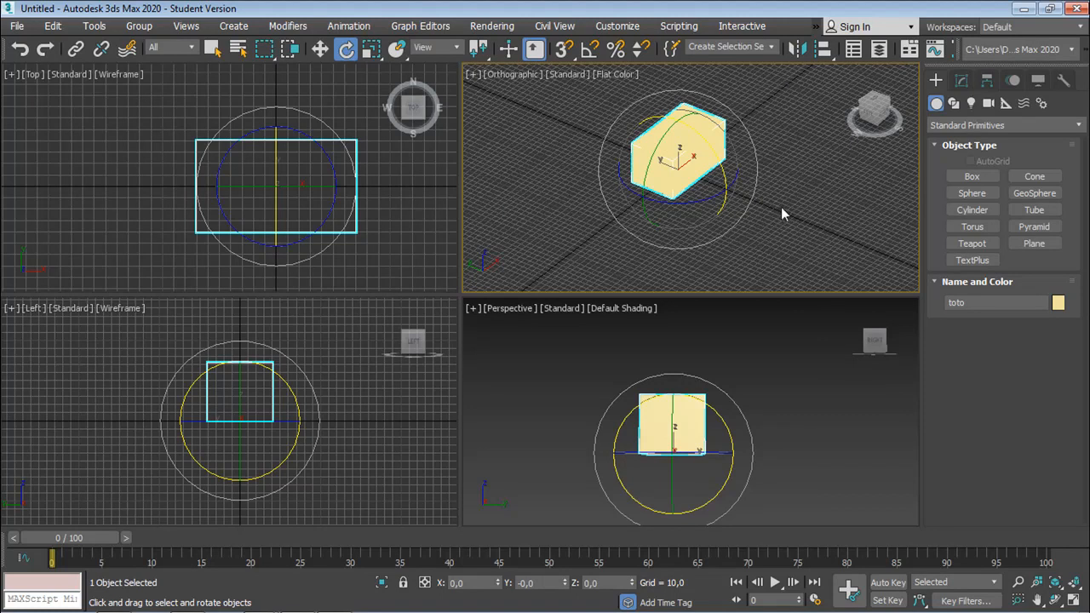
# Step: Create a second box beside the first in the Orthographic viewport, about 114 long, 85 wide and 82 high, and switch to the Rotate tool
pyautogui.click(970, 177)
pyautogui.moveTo(762, 191); pyautogui.dragTo(788, 239)
pyautogui.click(810, 189)
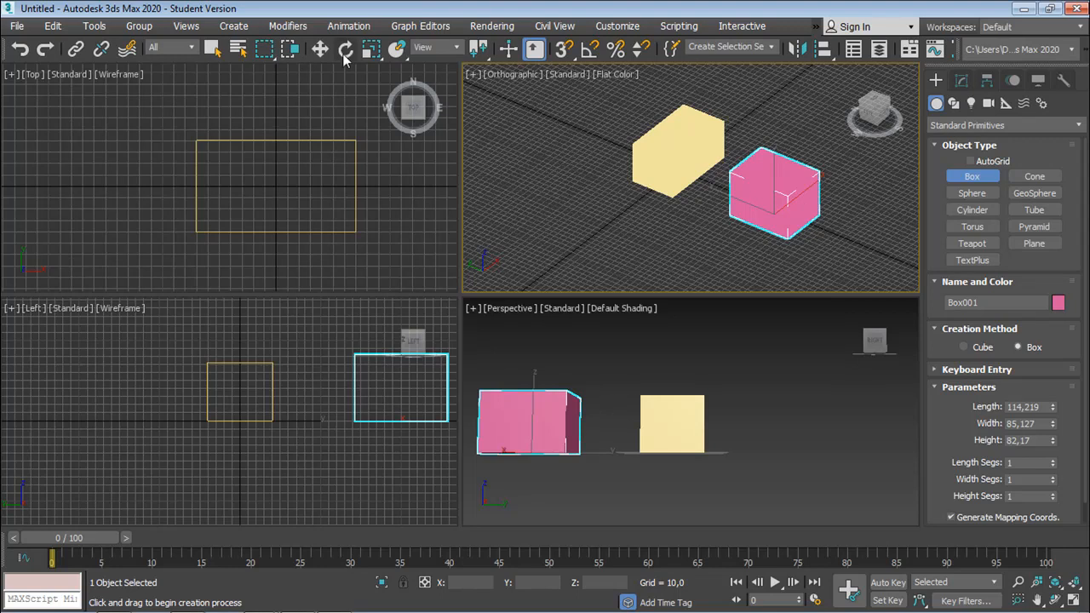
pyautogui.press('e')
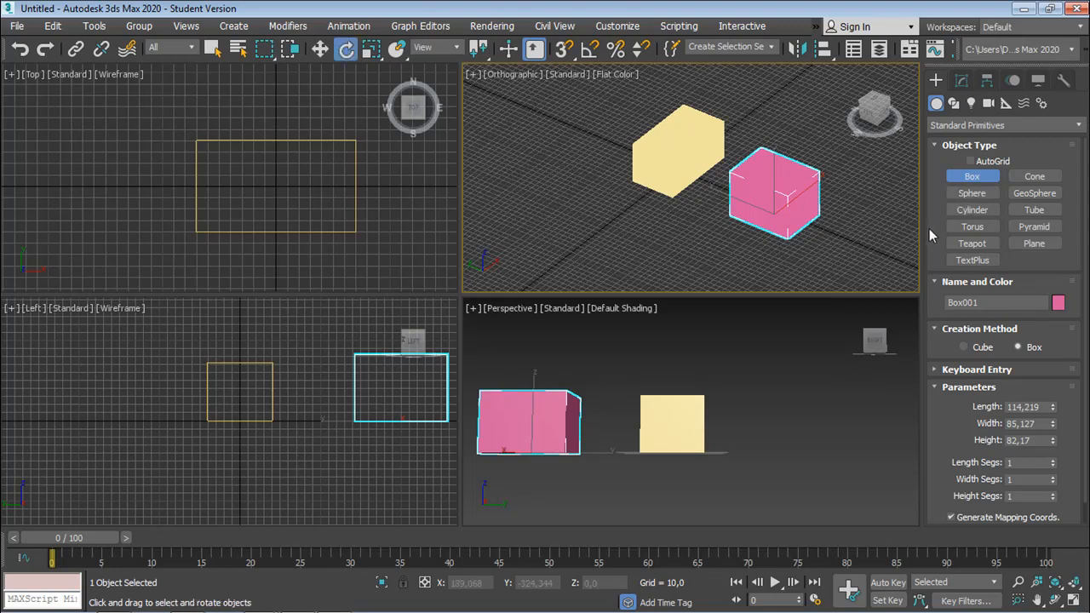
# Step: Restart Box creation and leave it without drawing, once with the Select Object tool and once with the Move tool
pyautogui.click(985, 179)
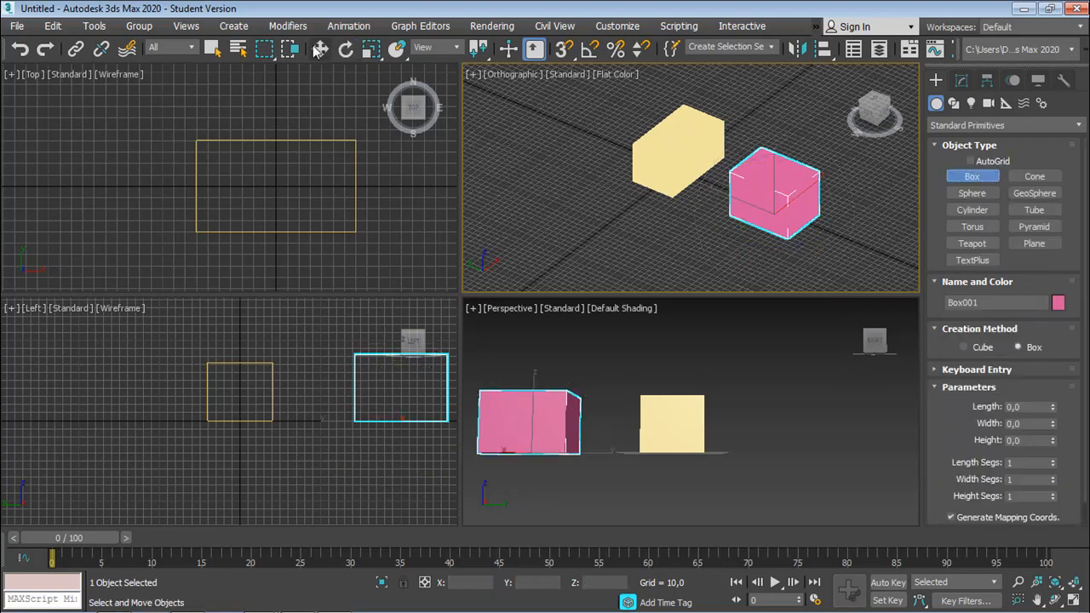
pyautogui.click(213, 49)
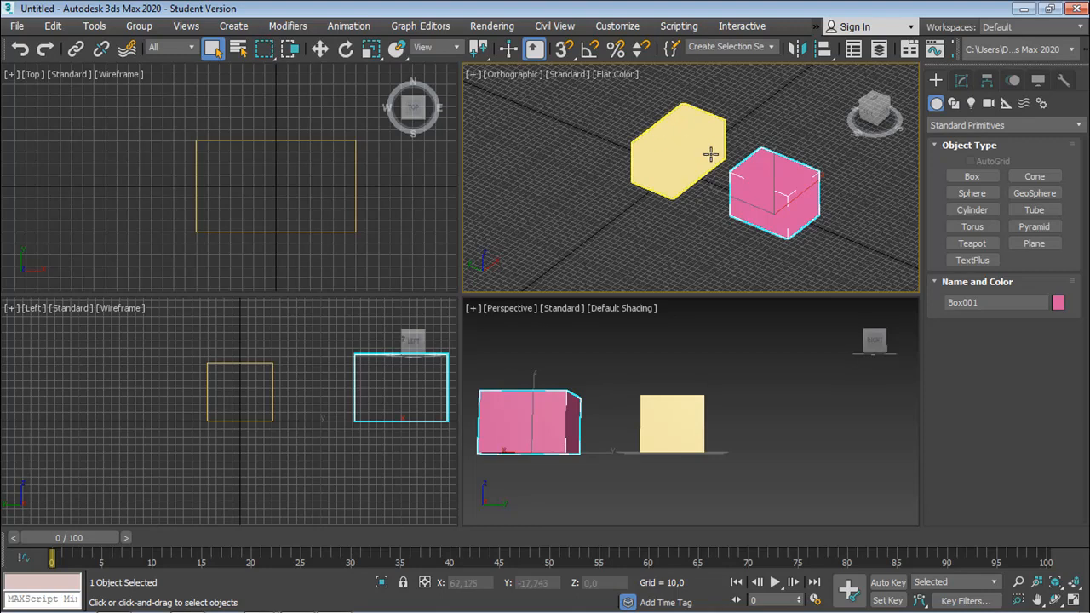
pyautogui.click(947, 176)
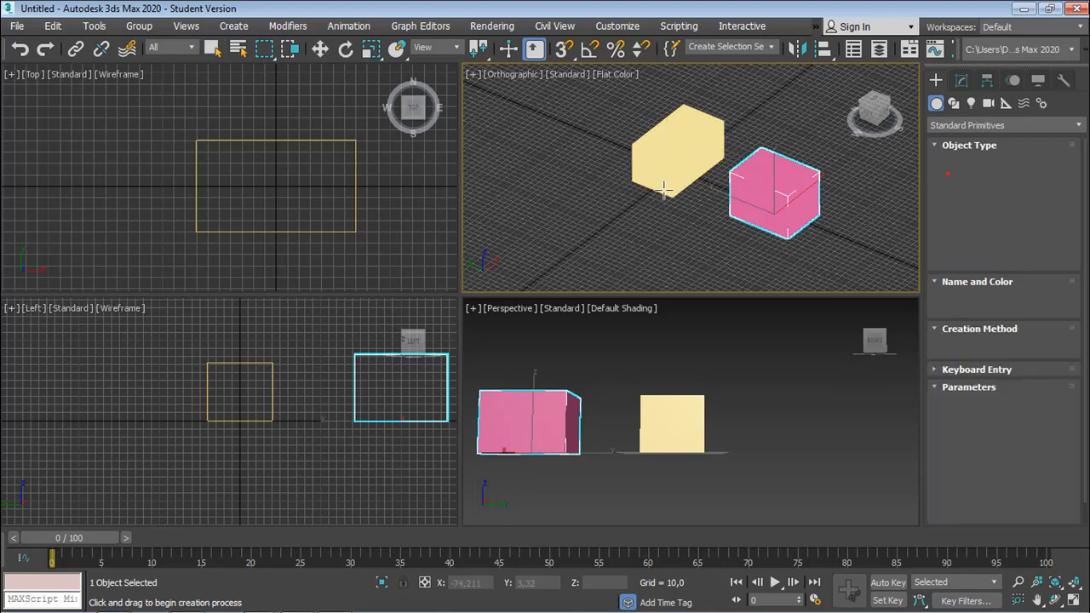
pyautogui.click(322, 49)
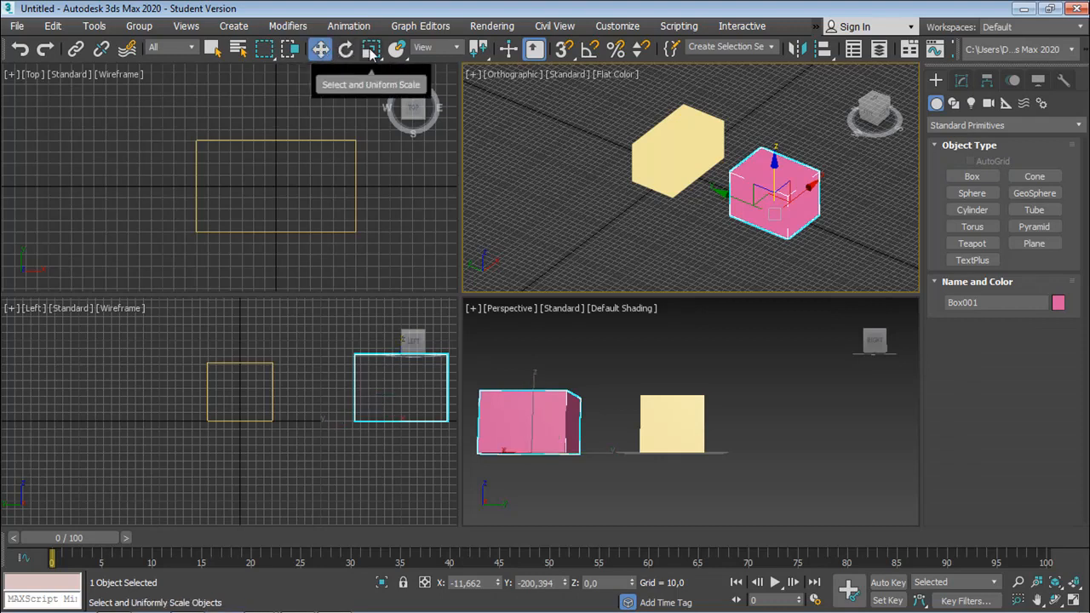
# Step: Practise selecting the beige and pink boxes in turn while the Move, Rotate and Scale tools are active
pyautogui.click(683, 159)
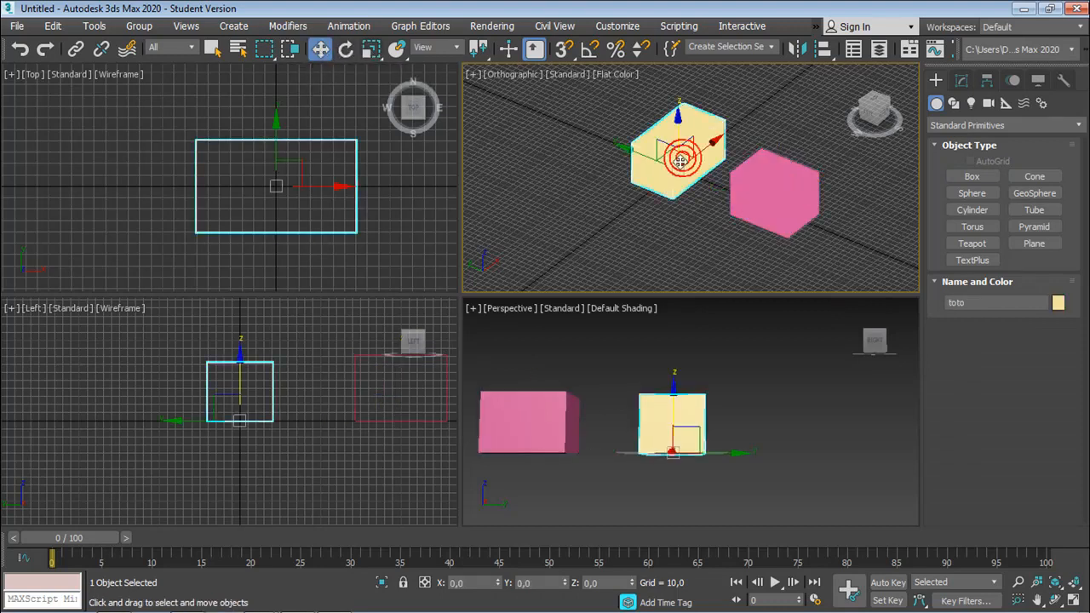
pyautogui.click(346, 48)
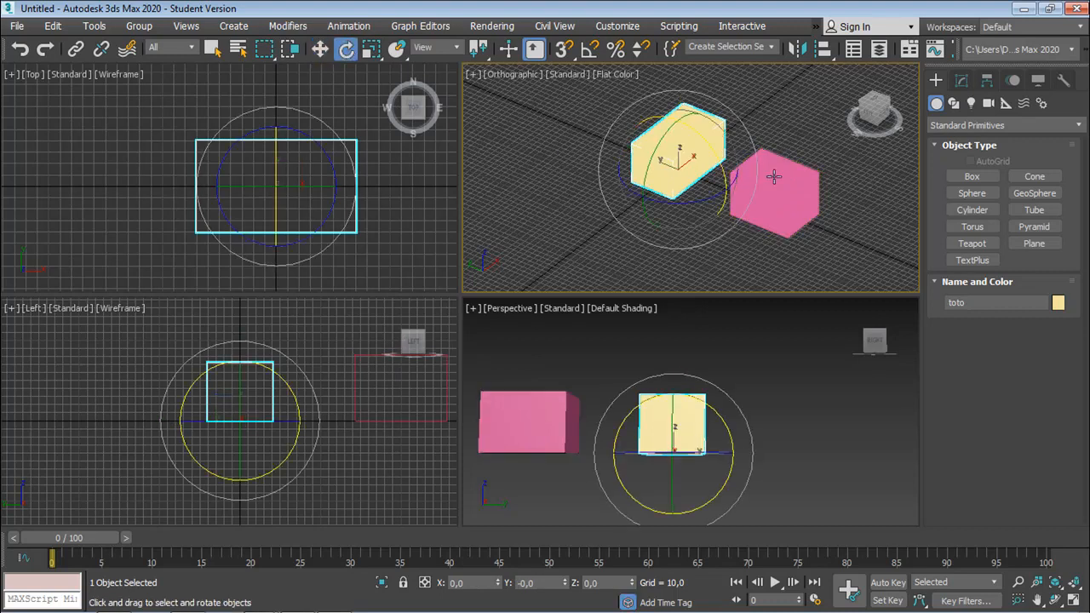
pyautogui.click(745, 180)
pyautogui.click(320, 48)
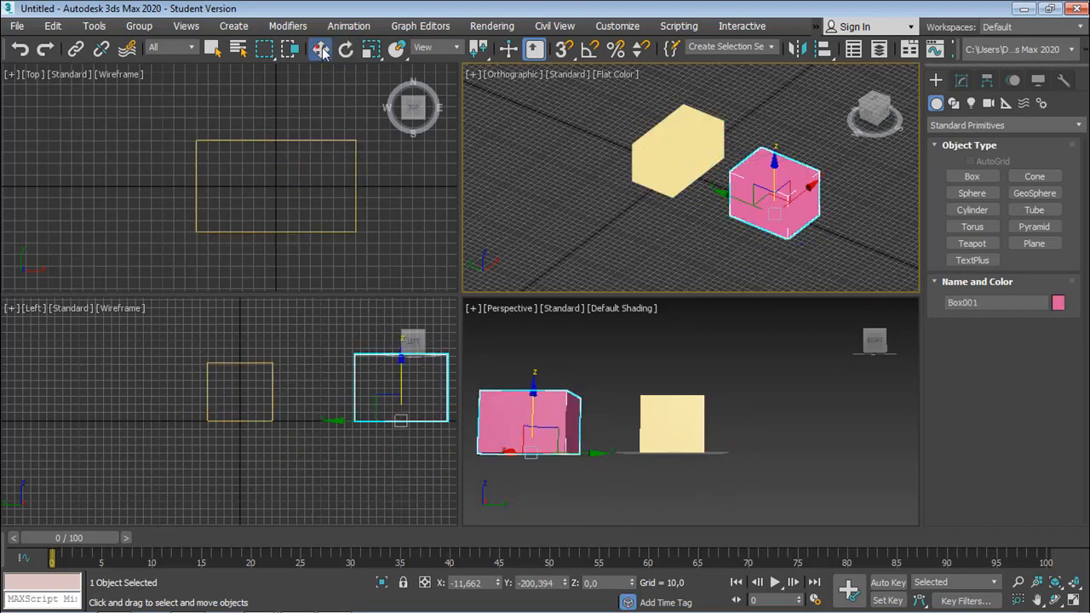
pyautogui.click(371, 49)
pyautogui.click(646, 138)
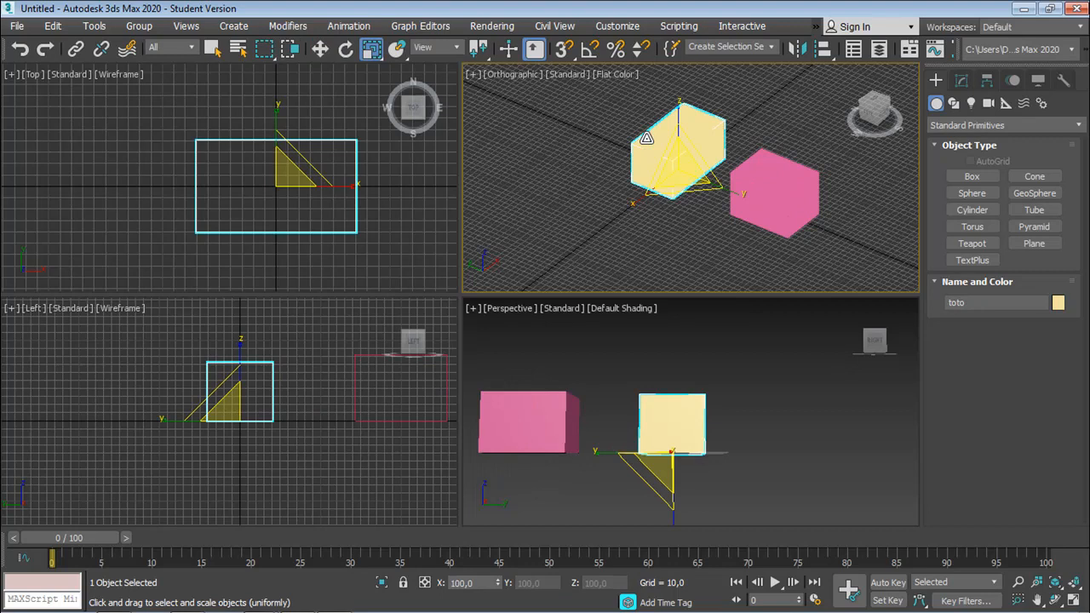
# Step: Delete the beige box and the pink box one after the other
pyautogui.moveTo(646, 137); pyautogui.dragTo(592, 187, button='middle')
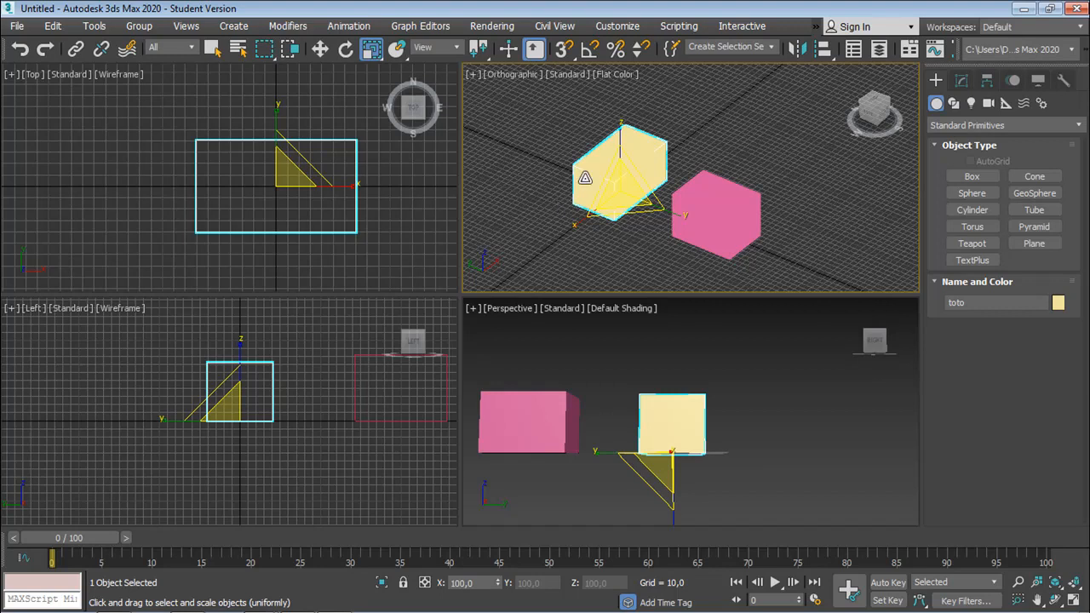
pyautogui.press('Delete')
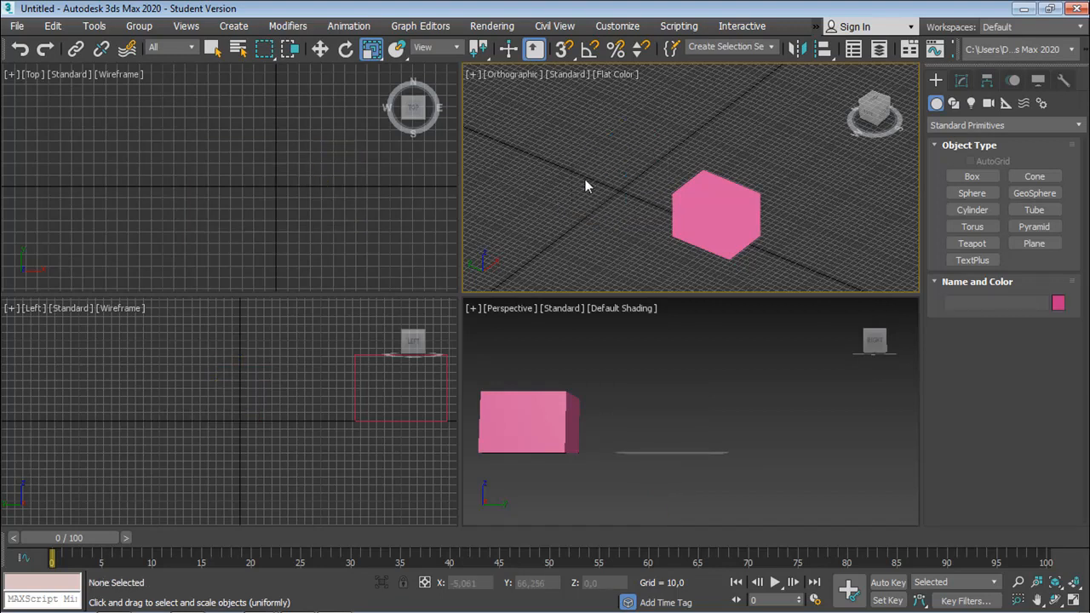
pyautogui.click(694, 201)
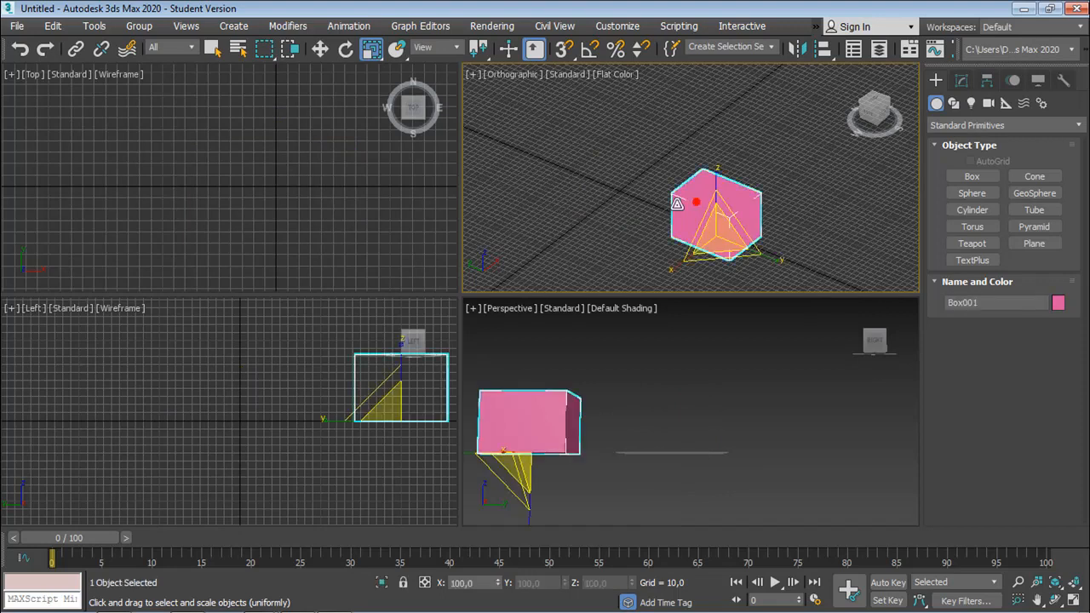
pyautogui.click(54, 26)
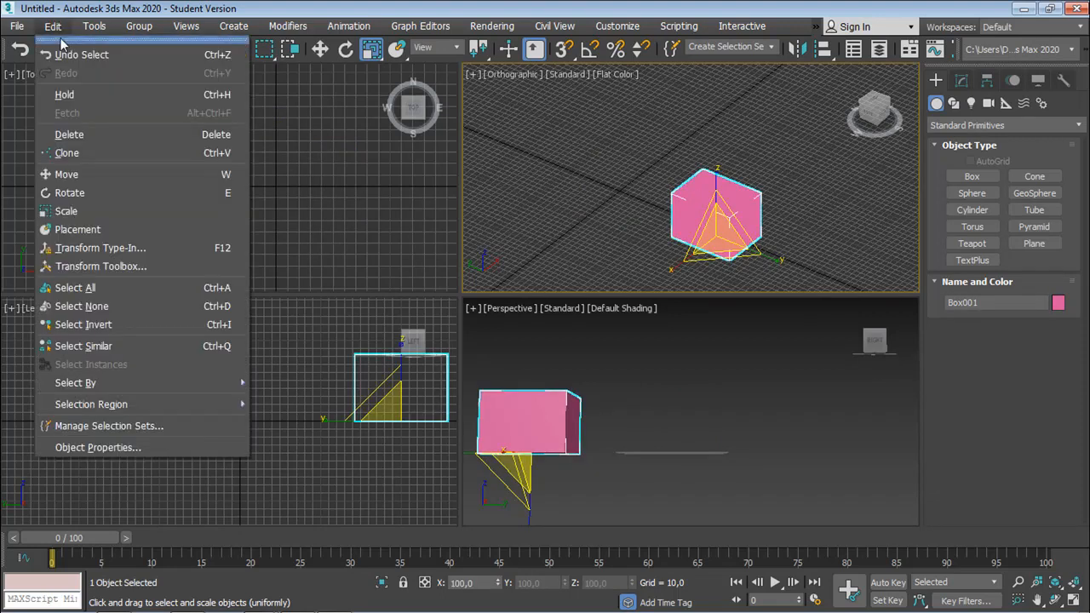
pyautogui.click(71, 135)
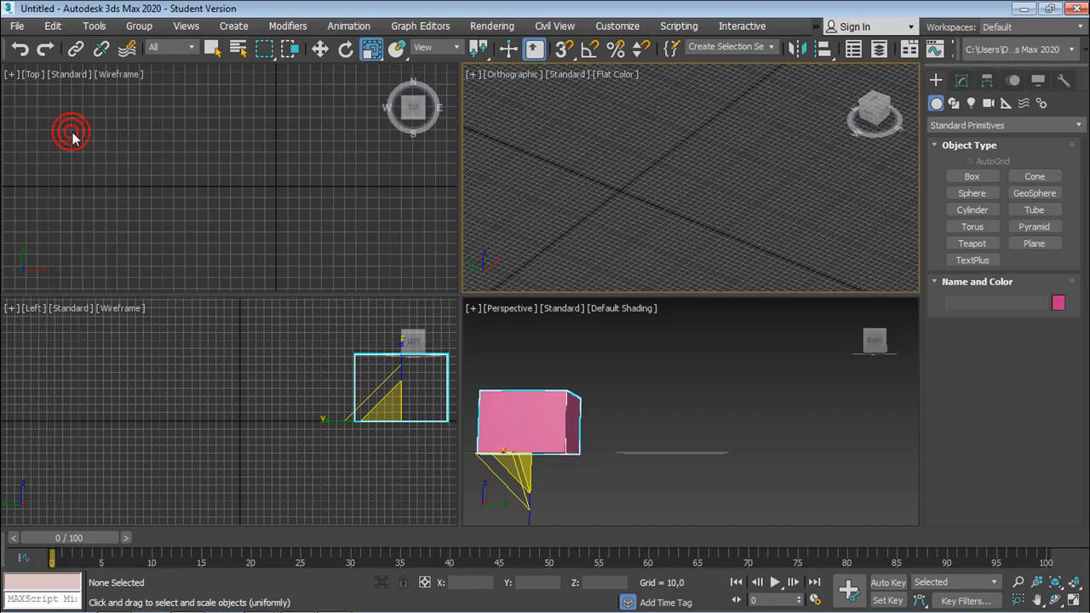
# Step: Pan the emptied viewports and return the Orthographic viewport to the Front view
pyautogui.moveTo(507, 404); pyautogui.dragTo(527, 406, button='middle')
pyautogui.moveTo(379, 387); pyautogui.dragTo(362, 394, button='middle')
pyautogui.moveTo(374, 223); pyautogui.dragTo(420, 201, button='middle')
pyautogui.moveTo(588, 191); pyautogui.dragTo(600, 187, button='middle')
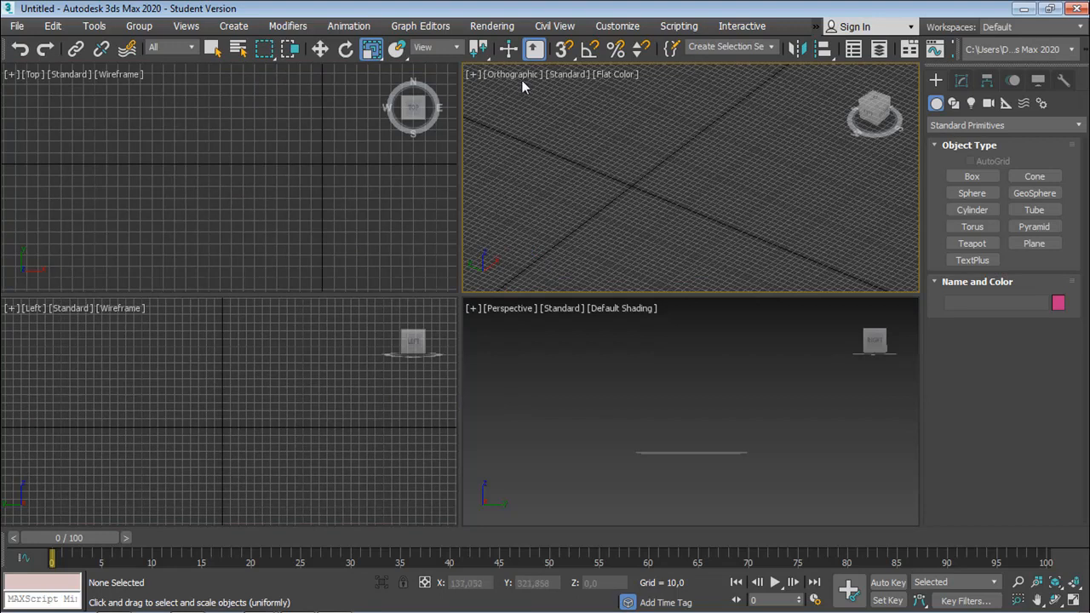
pyautogui.press('f')
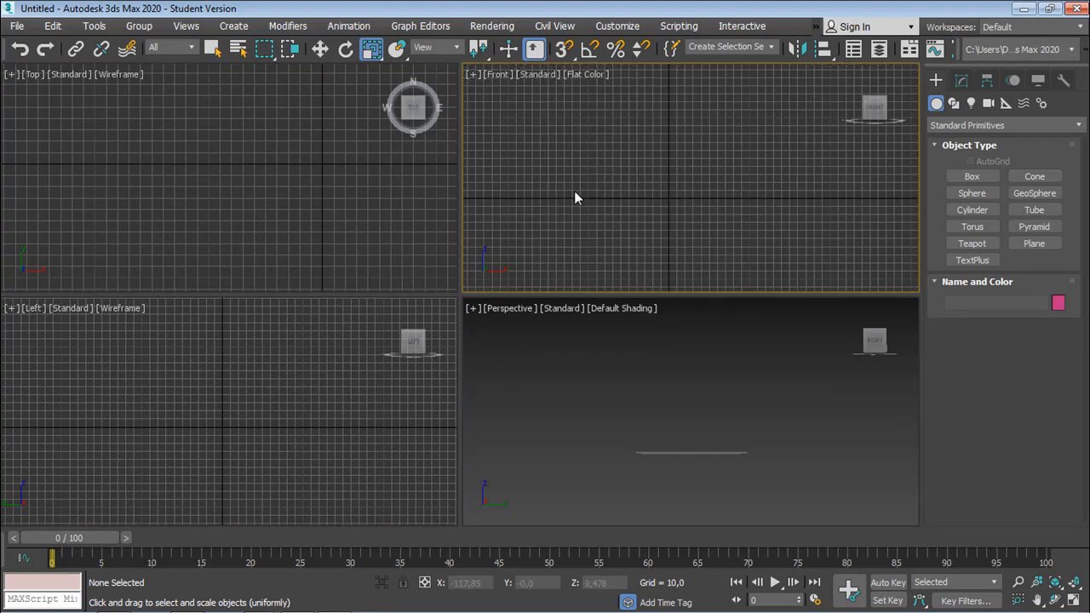
# Step: Create a new box in the Top viewport and make the Perspective viewport active
pyautogui.click(975, 176)
pyautogui.moveTo(189, 162); pyautogui.dragTo(285, 239)
pyautogui.click(345, 166)
pyautogui.click(752, 358)
# Step: Create a sphere with a radius of about 41 beside the green box in the Top viewport
pyautogui.click(970, 193)
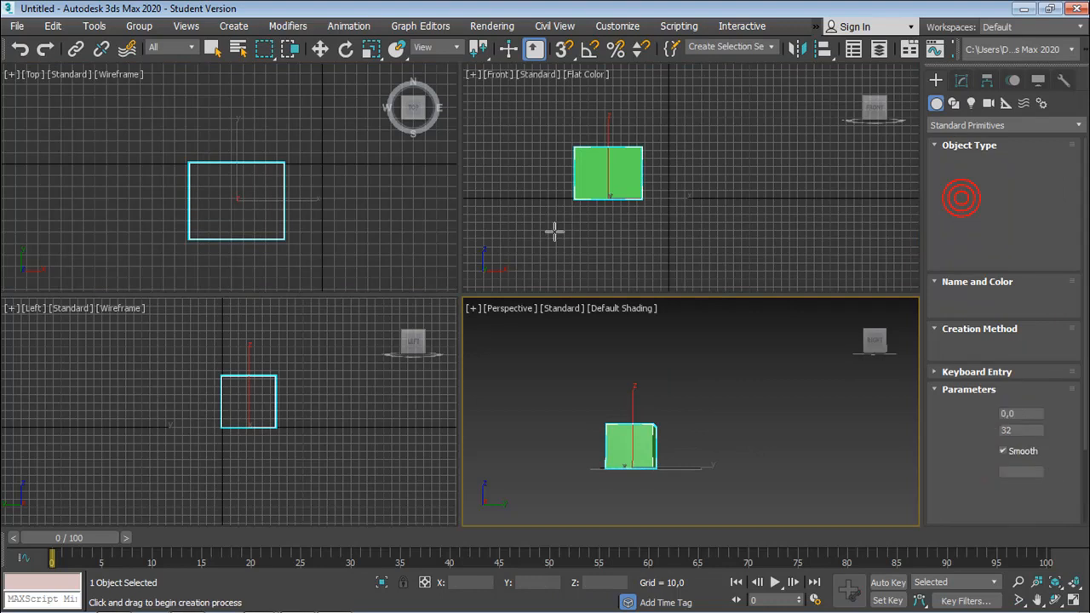
pyautogui.moveTo(387, 200); pyautogui.dragTo(416, 238)
pyautogui.moveTo(661, 206); pyautogui.dragTo(576, 207, button='middle')
# Step: Orbit the Perspective view around the sphere and box to see both from an angle
pyautogui.click(789, 375)
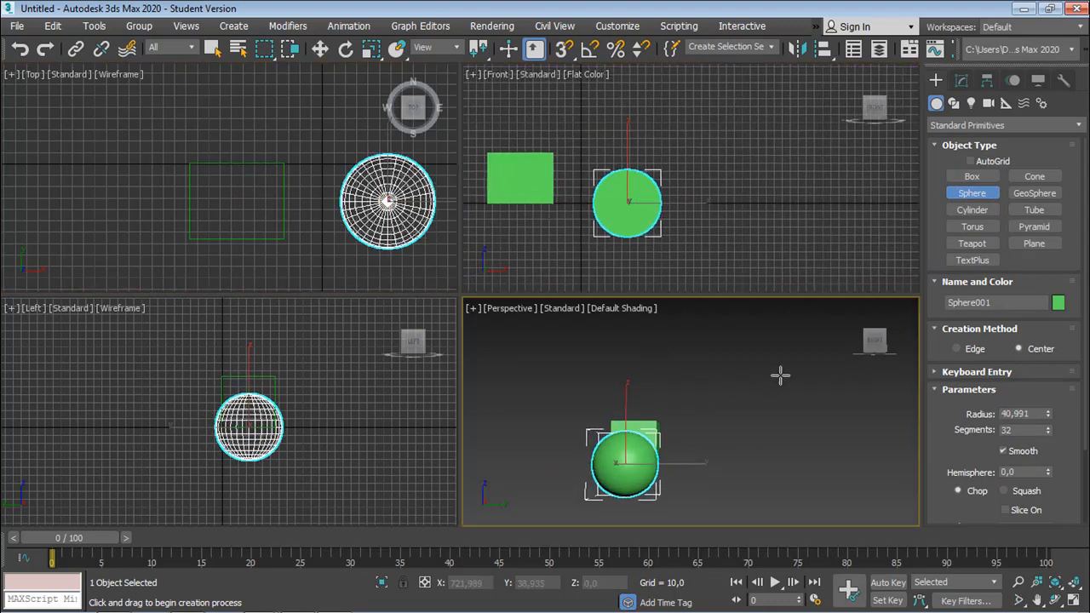
pyautogui.click(1053, 602)
pyautogui.moveTo(634, 464); pyautogui.dragTo(630, 412)
pyautogui.scroll(3, 629, 412)
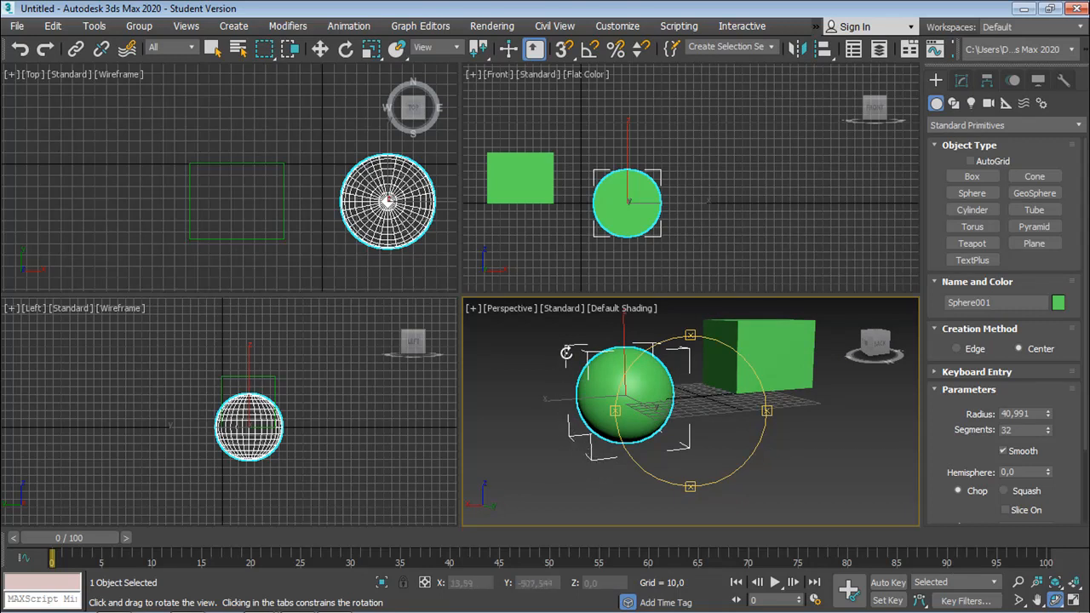
pyautogui.moveTo(575, 354); pyautogui.dragTo(545, 371)
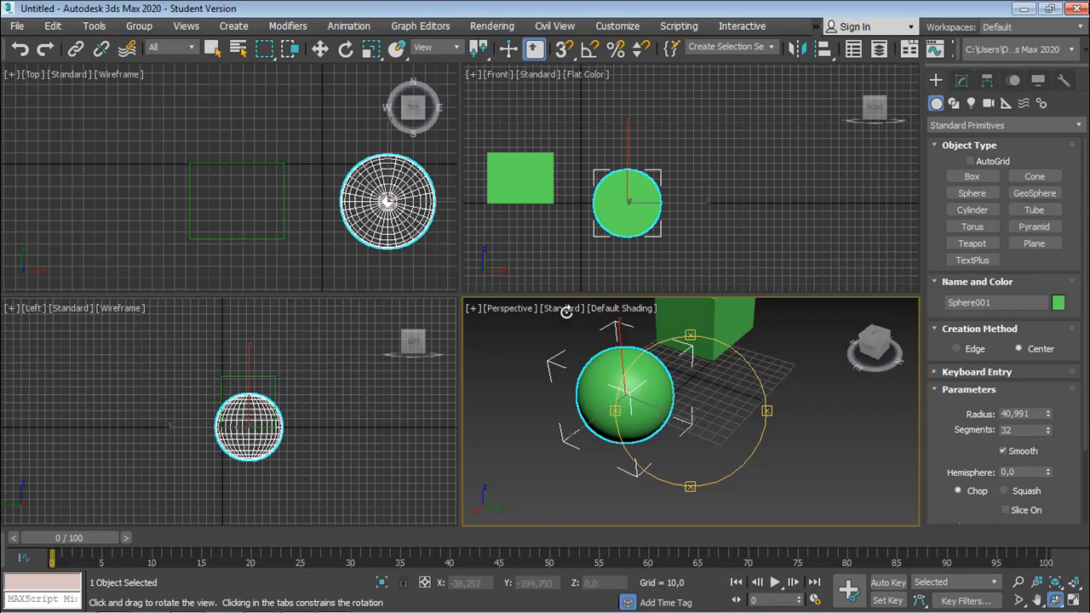
# Step: Display the Perspective viewport as Bounding Box and orbit around the box and sphere
pyautogui.click(606, 309)
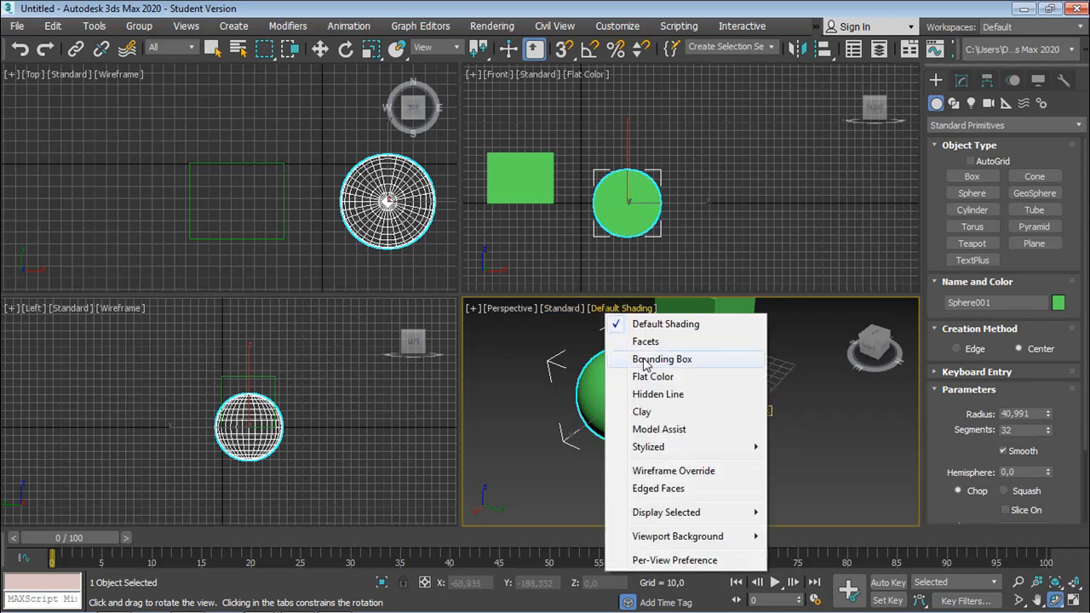
pyautogui.click(645, 359)
pyautogui.moveTo(634, 413); pyautogui.dragTo(724, 379)
pyautogui.moveTo(701, 432); pyautogui.dragTo(718, 393)
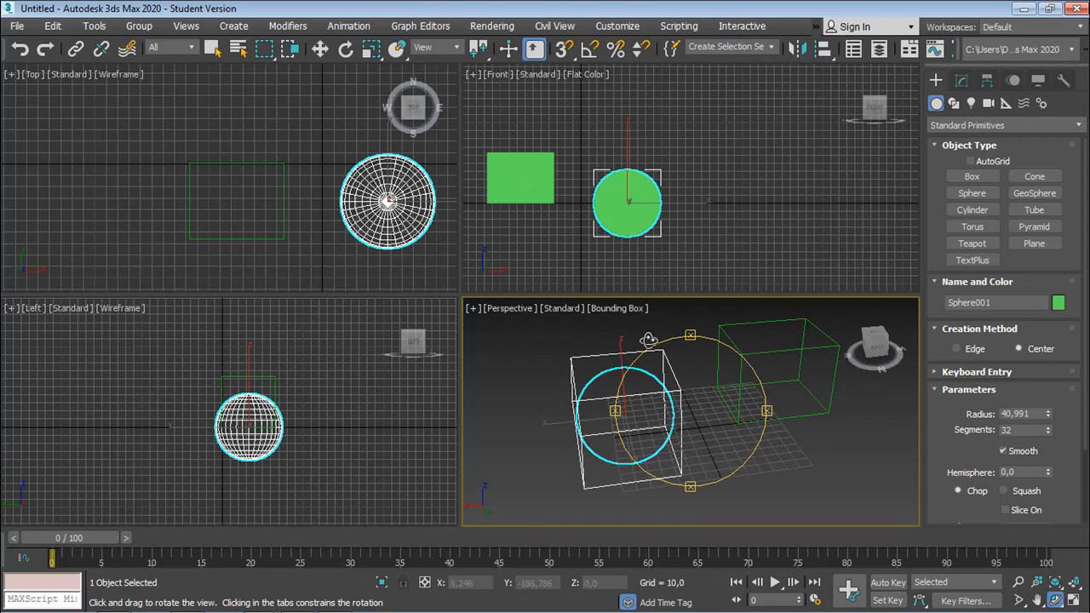
pyautogui.moveTo(693, 381)
pyautogui.mouseDown()
pyautogui.moveTo(786, 362)
pyautogui.moveTo(590, 409)
pyautogui.moveTo(617, 400)
pyautogui.moveTo(602, 383)
pyautogui.moveTo(685, 392)
pyautogui.mouseUp()
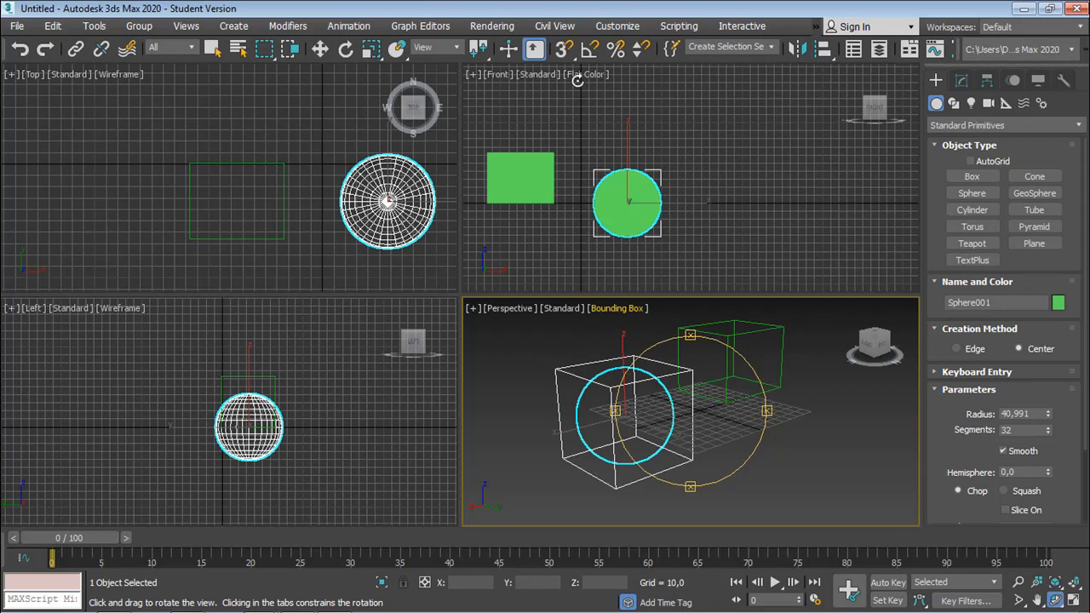
# Step: Set the Perspective viewport back to Default Shading and orbit around the two objects
pyautogui.click(612, 312)
pyautogui.click(668, 323)
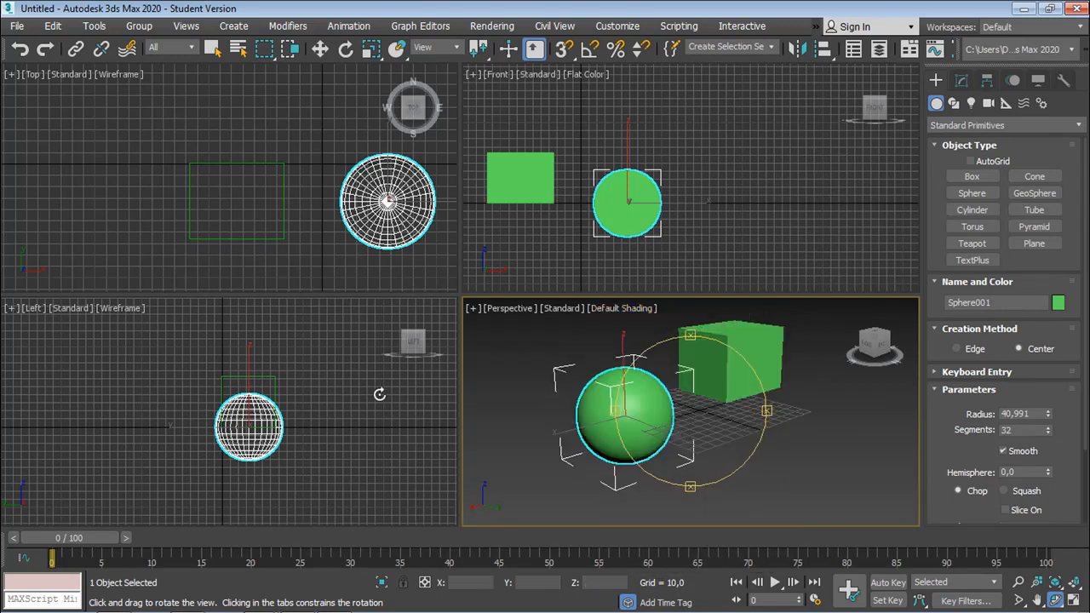
pyautogui.moveTo(667, 408); pyautogui.dragTo(606, 402)
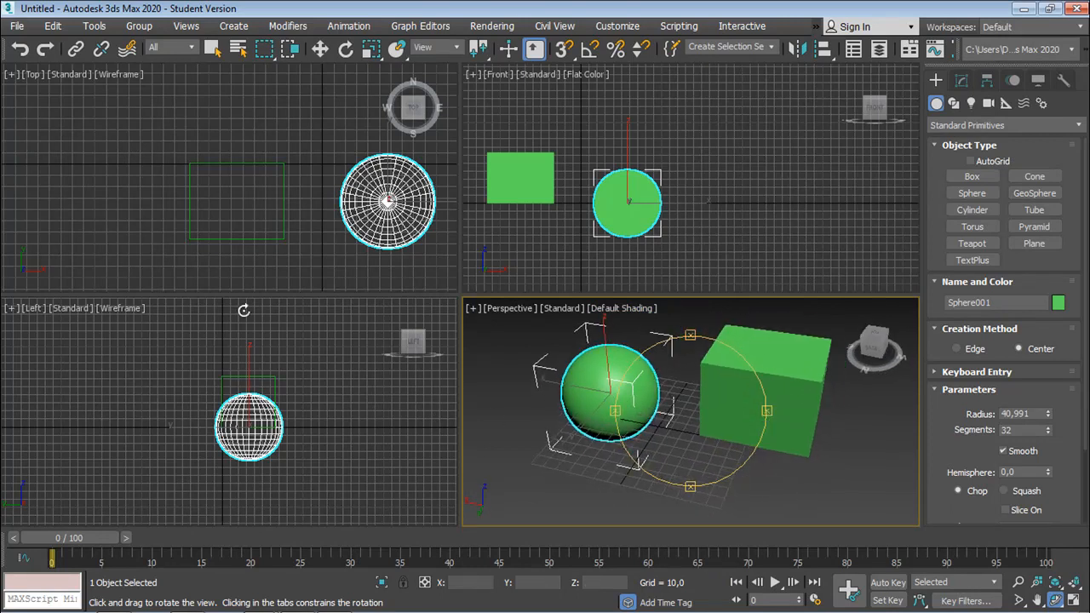
# Step: Select the box and sphere together with a selection window in the Top viewport and delete them
pyautogui.click(320, 49)
pyautogui.rightClick(186, 159)
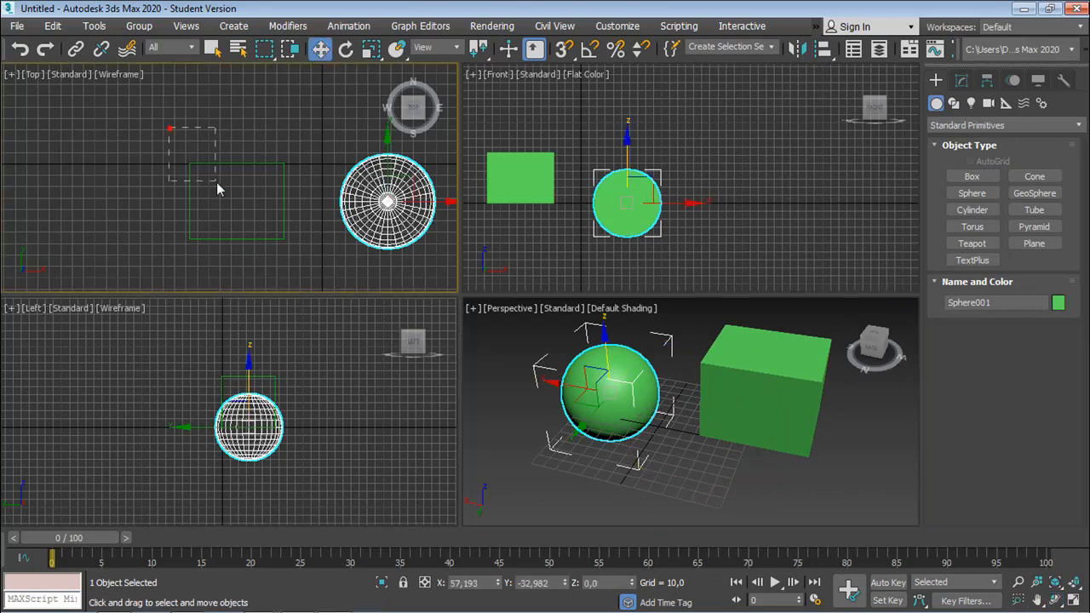
pyautogui.moveTo(405, 272); pyautogui.dragTo(405, 270)
pyautogui.moveTo(358, 213); pyautogui.dragTo(269, 204)
pyautogui.press('Delete')
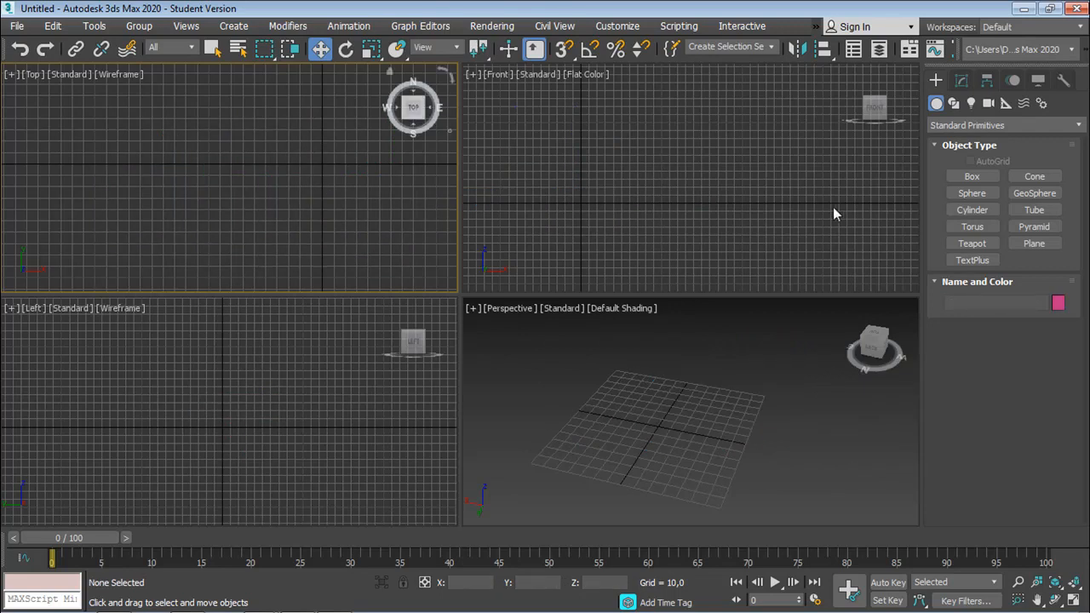
# Step: Create a box in the Top viewport, about 72 long, 61 wide and 44 high
pyautogui.click(971, 177)
pyautogui.moveTo(102, 109); pyautogui.dragTo(173, 187)
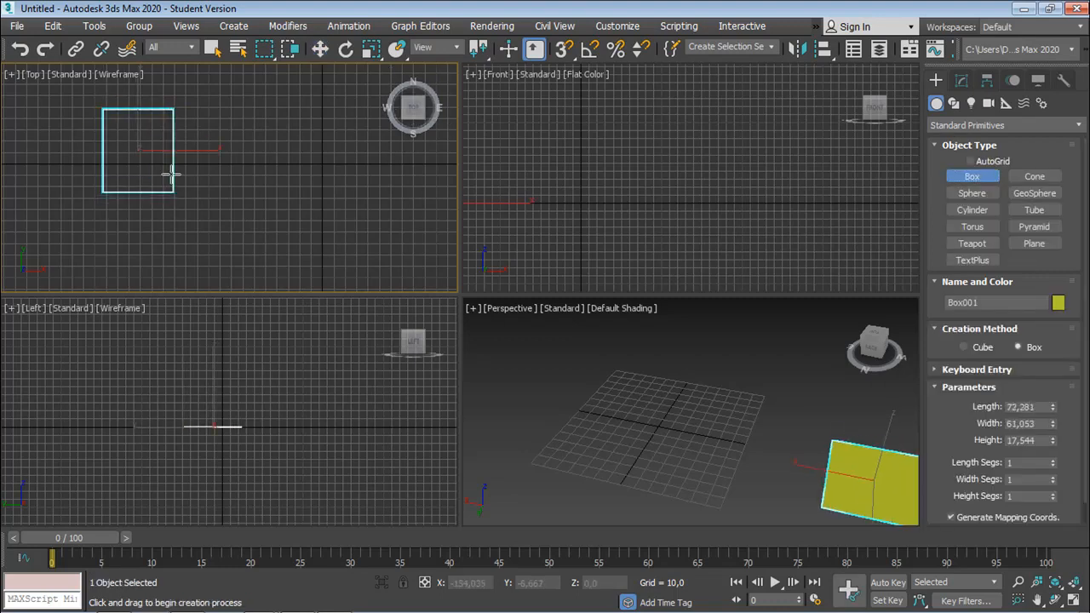
pyautogui.click(162, 139)
pyautogui.moveTo(243, 139); pyautogui.dragTo(217, 187, button='middle')
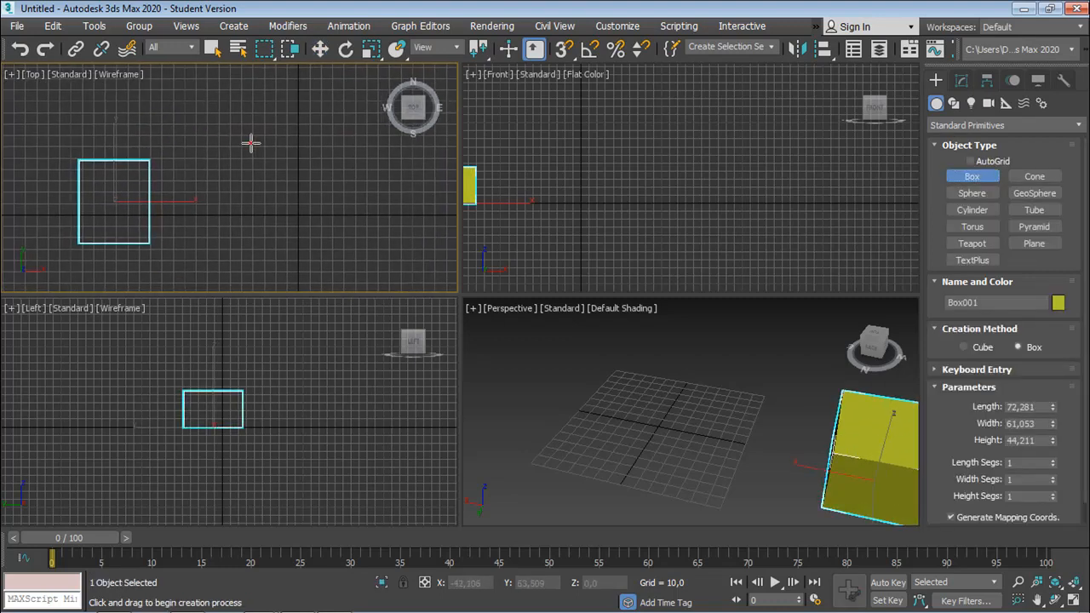
# Step: Create two more boxes beside it in the Top viewport, about 67 × 48 × 77 and 90 × 46 × 135 (length, width, height)
pyautogui.moveTo(249, 143); pyautogui.dragTo(301, 219)
pyautogui.click(323, 178)
pyautogui.moveTo(353, 207); pyautogui.dragTo(199, 212, button='middle')
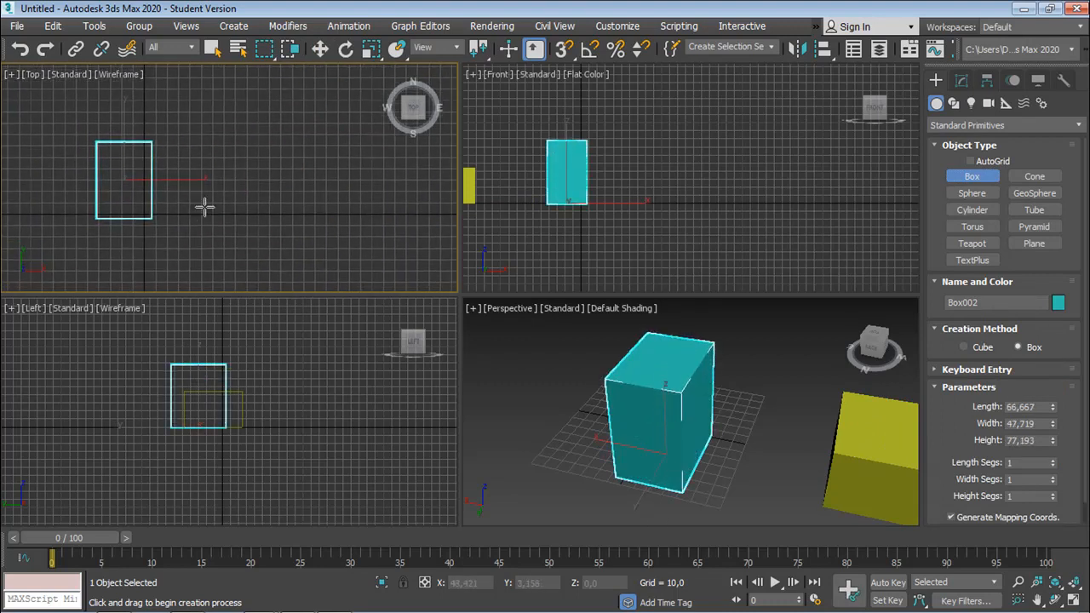
pyautogui.moveTo(339, 171); pyautogui.dragTo(392, 274)
pyautogui.click(354, 121)
# Step: Pan the Top, Front and Left viewports until the boxes are out of view
pyautogui.moveTo(400, 202); pyautogui.dragTo(924, 192, button='middle')
pyautogui.moveTo(477, 231); pyautogui.dragTo(405, 481, button='middle')
pyautogui.moveTo(348, 419); pyautogui.dragTo(1031, 456, button='middle')
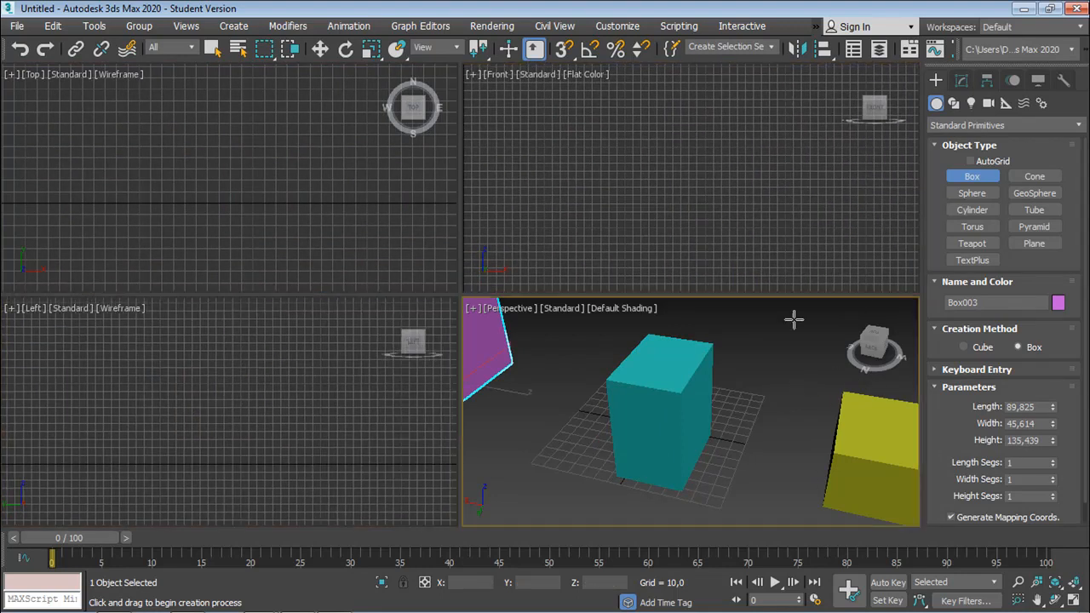
# Step: Pan the Perspective viewport off the boxes, and zoom and pan the Top viewport until the boxes are out of view
pyautogui.moveTo(795, 375); pyautogui.dragTo(707, 153, button='middle')
pyautogui.moveTo(335, 227); pyautogui.dragTo(148, 286, button='middle')
pyautogui.scroll(-3, 316, 182)
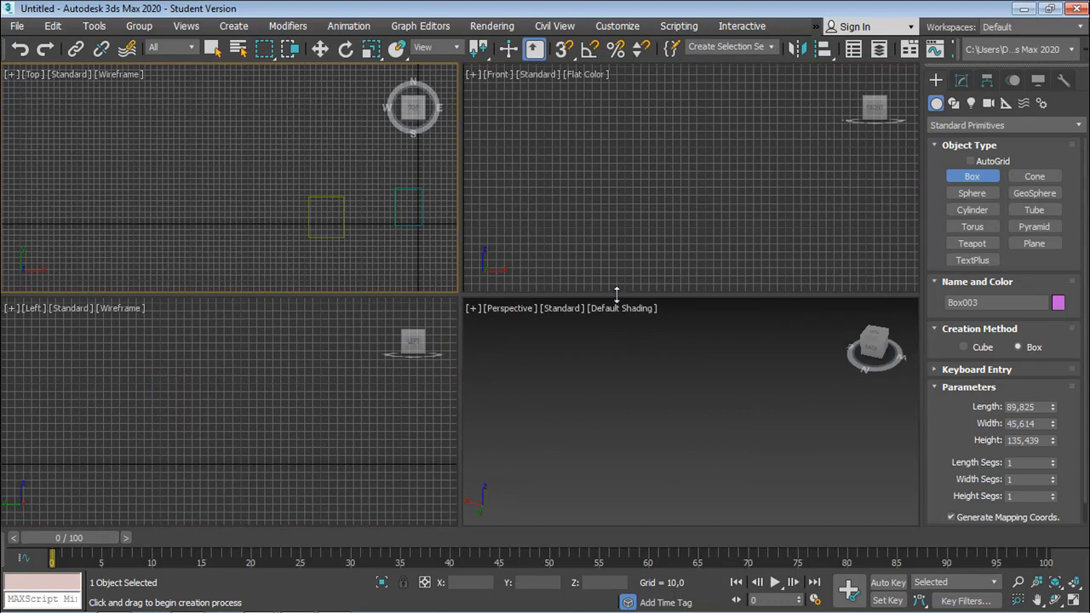
pyautogui.scroll(-10, 223, 167)
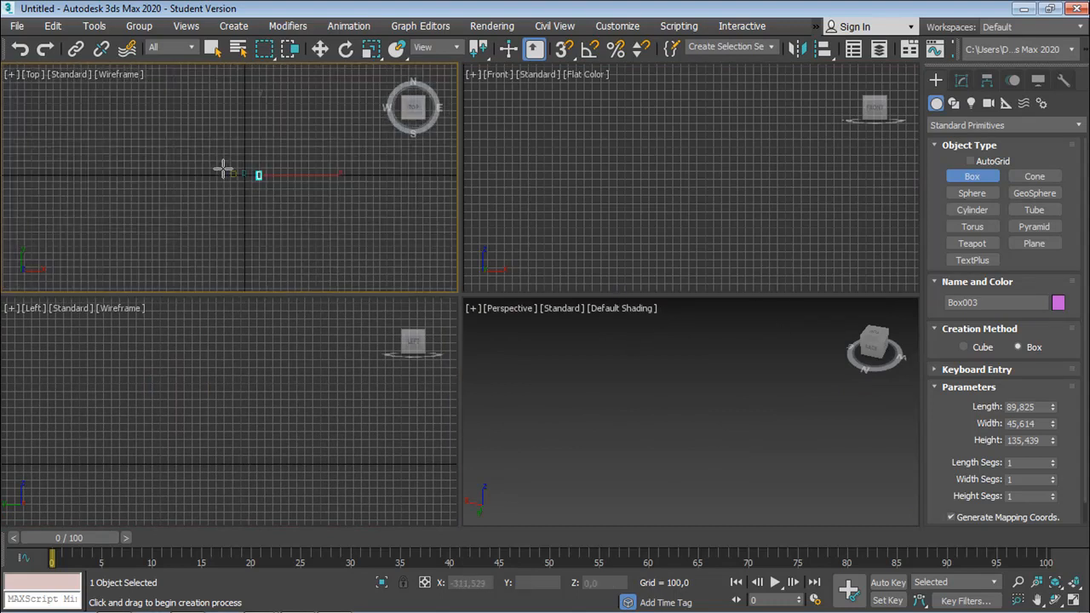
pyautogui.scroll(3, 228, 173)
pyautogui.moveTo(280, 180); pyautogui.dragTo(486, 201, button='middle')
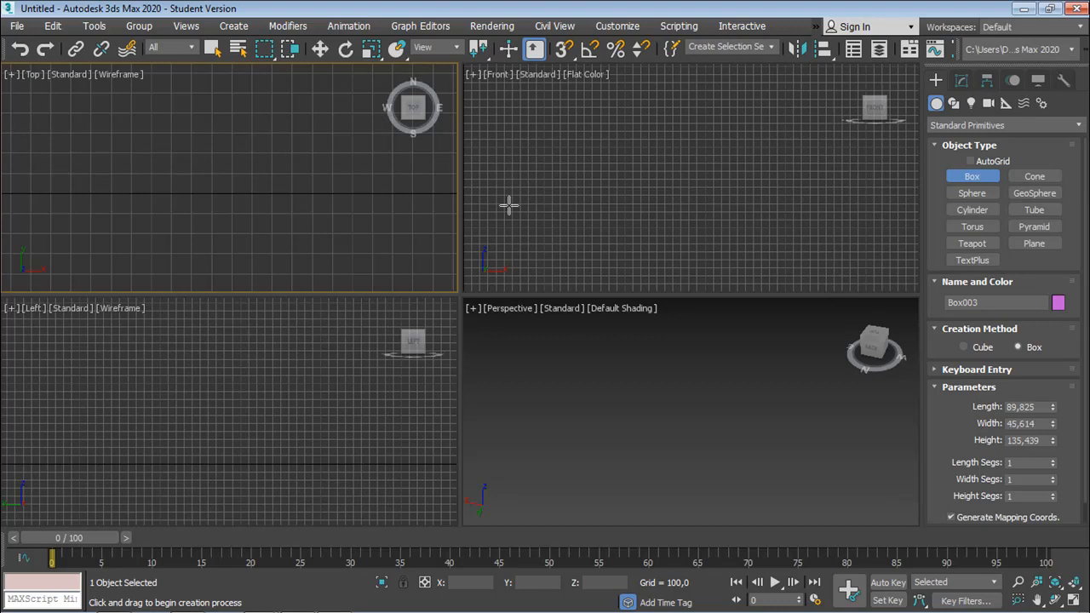
# Step: Deselect everything and fit the whole scene in all viewports with Zoom Extents All
pyautogui.click(218, 54)
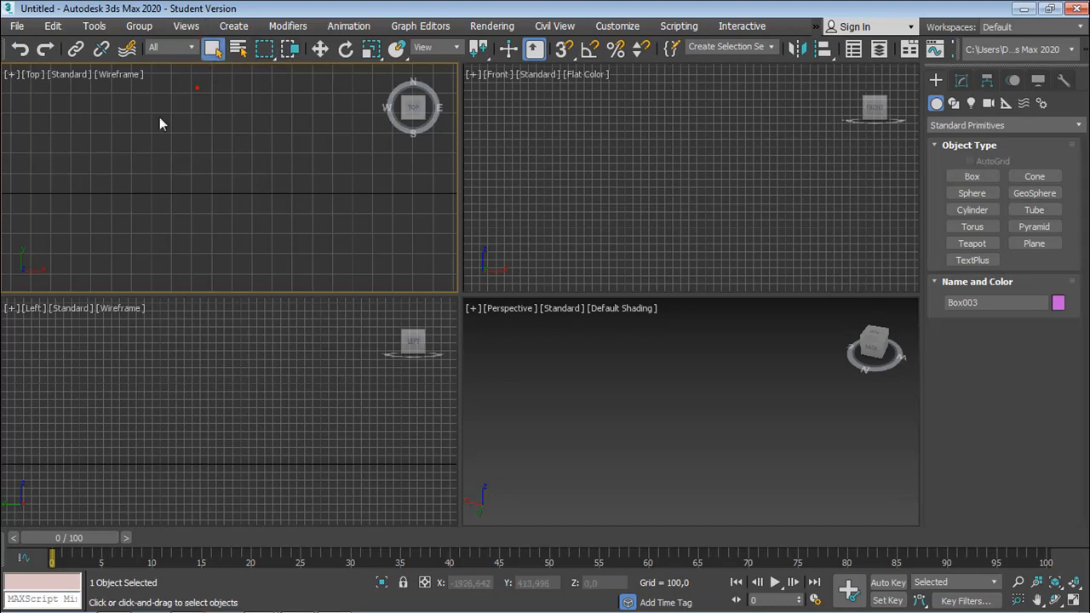
pyautogui.click(160, 119)
pyautogui.click(1075, 591)
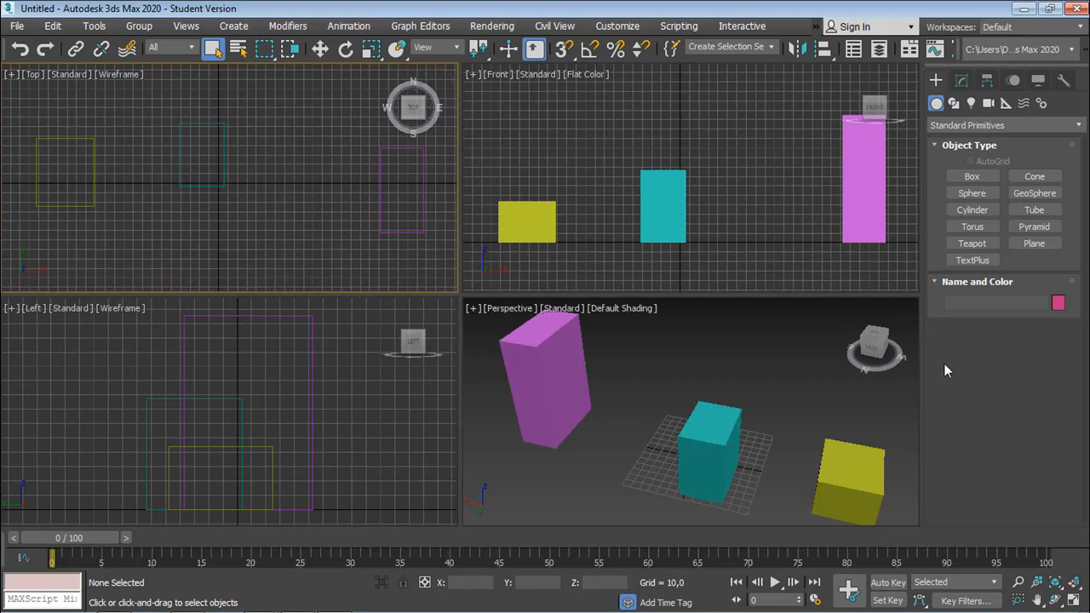
# Step: Select the tall magenta box and, after panning the viewports away from it, fit only that box in all viewports
pyautogui.click(535, 406)
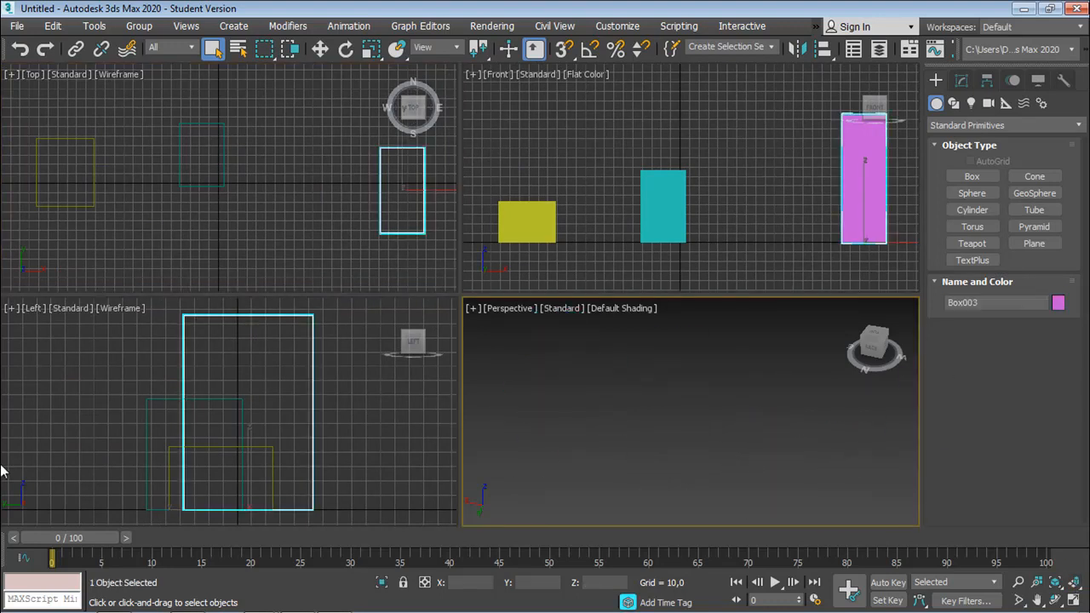
pyautogui.moveTo(120, 189); pyautogui.dragTo(831, 226, button='middle')
pyautogui.moveTo(343, 232); pyautogui.dragTo(302, 323, button='middle')
pyautogui.moveTo(306, 371); pyautogui.dragTo(240, 496, button='middle')
pyautogui.moveTo(711, 187); pyautogui.dragTo(493, 378, button='middle')
pyautogui.moveTo(368, 426); pyautogui.dragTo(307, 538, button='middle')
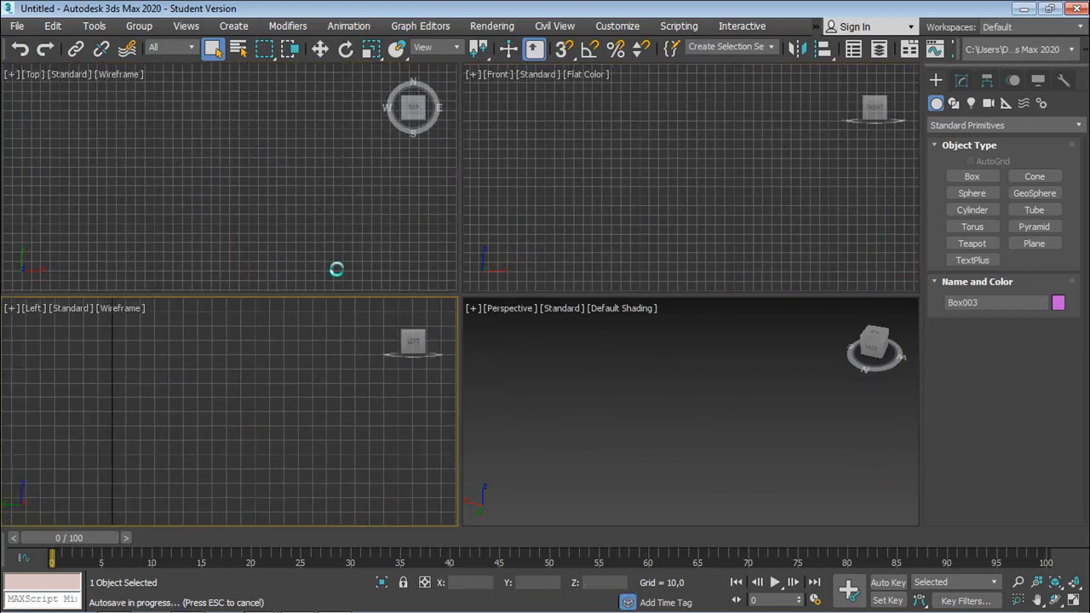
pyautogui.click(1073, 584)
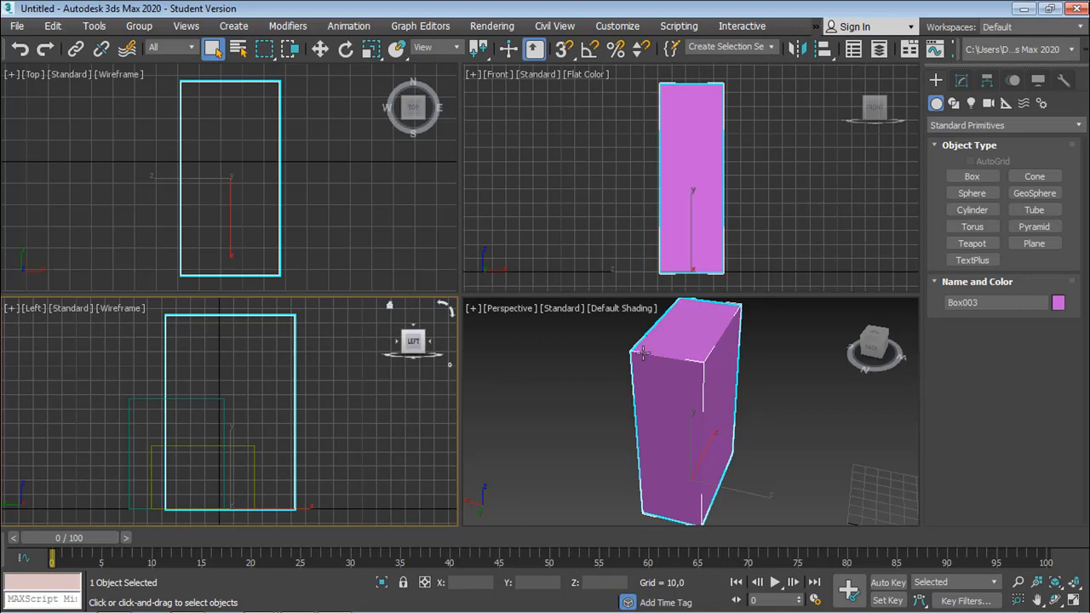
# Step: Deselect the magenta box to fit all three boxes in every viewport, and select the teal box in the Front viewport
pyautogui.click(560, 359)
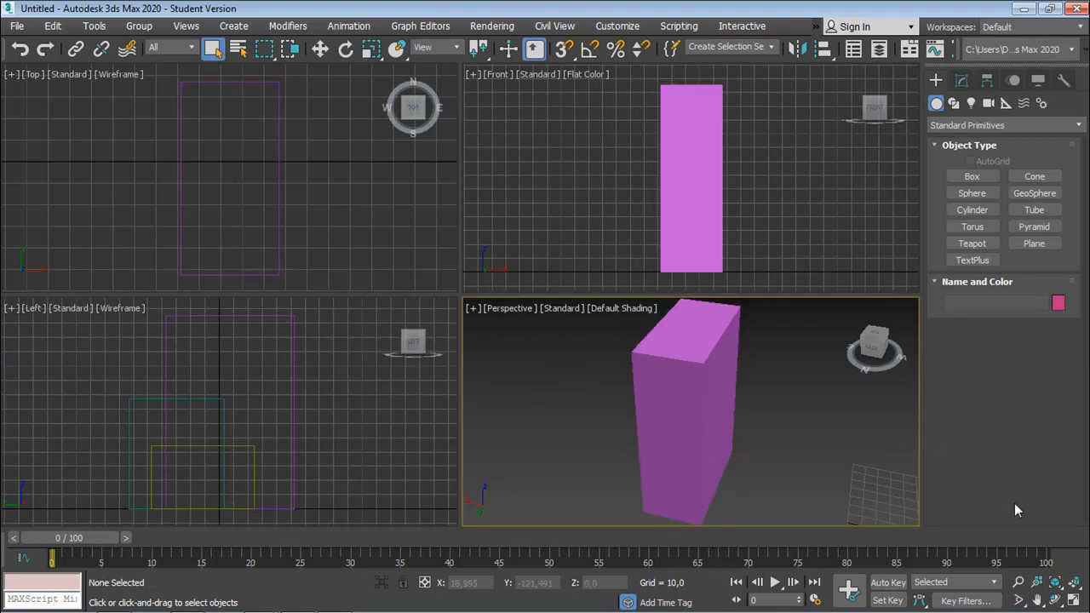
pyautogui.click(1072, 581)
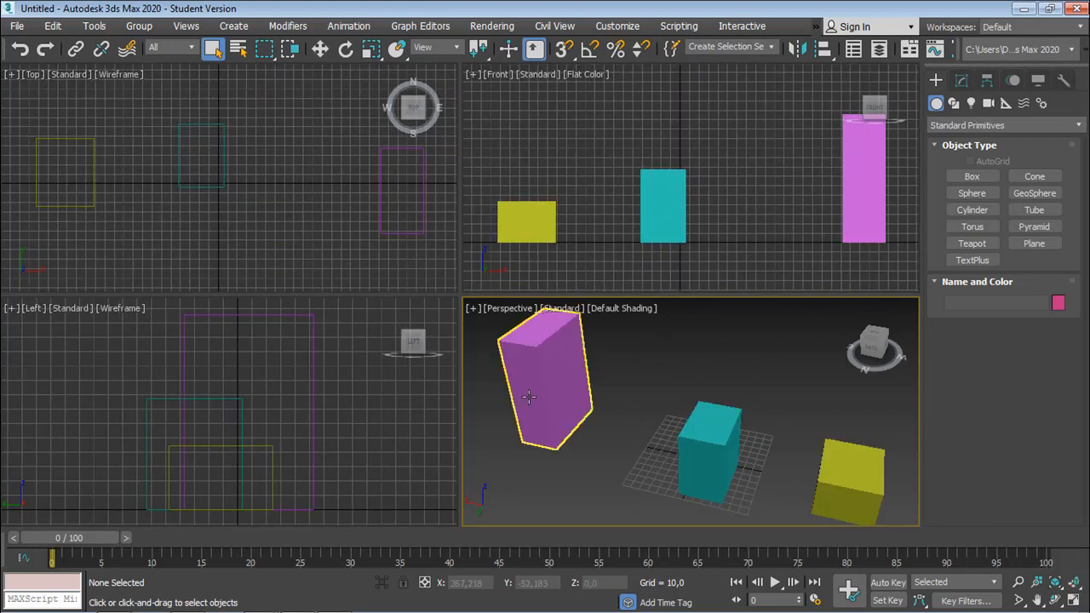
pyautogui.click(751, 198)
pyautogui.click(672, 215)
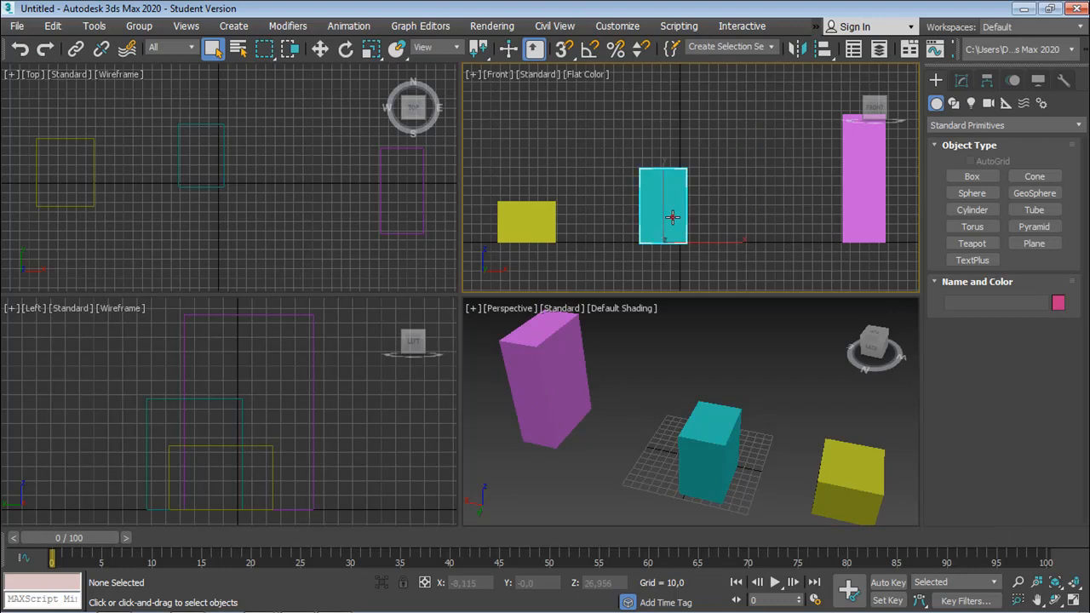
# Step: Zoom all viewports to the selected teal box, and frame all three boxes again with nothing selected
pyautogui.click(1073, 581)
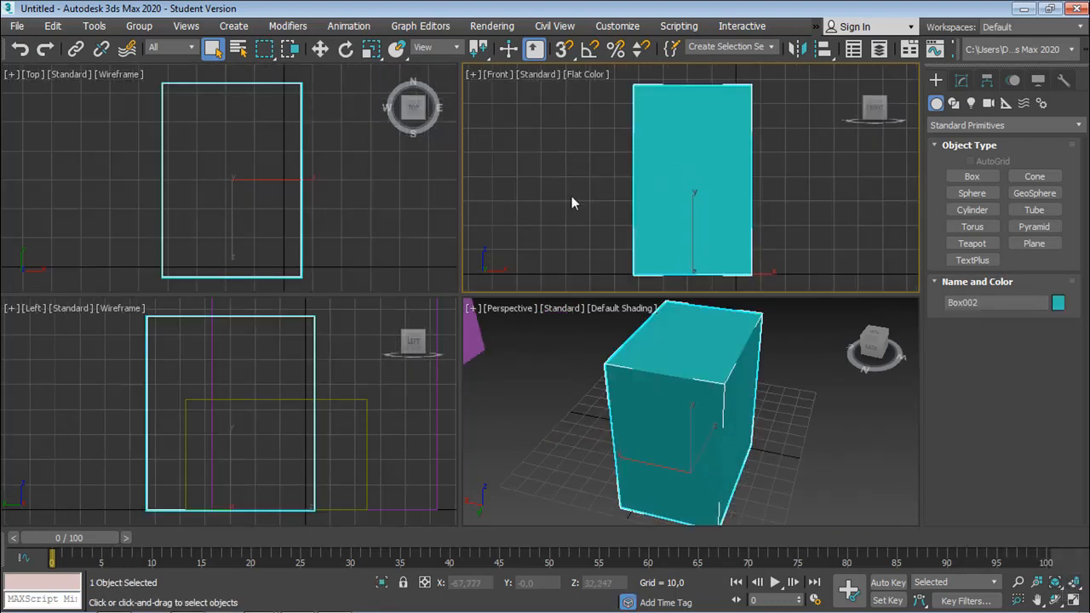
pyautogui.click(824, 427)
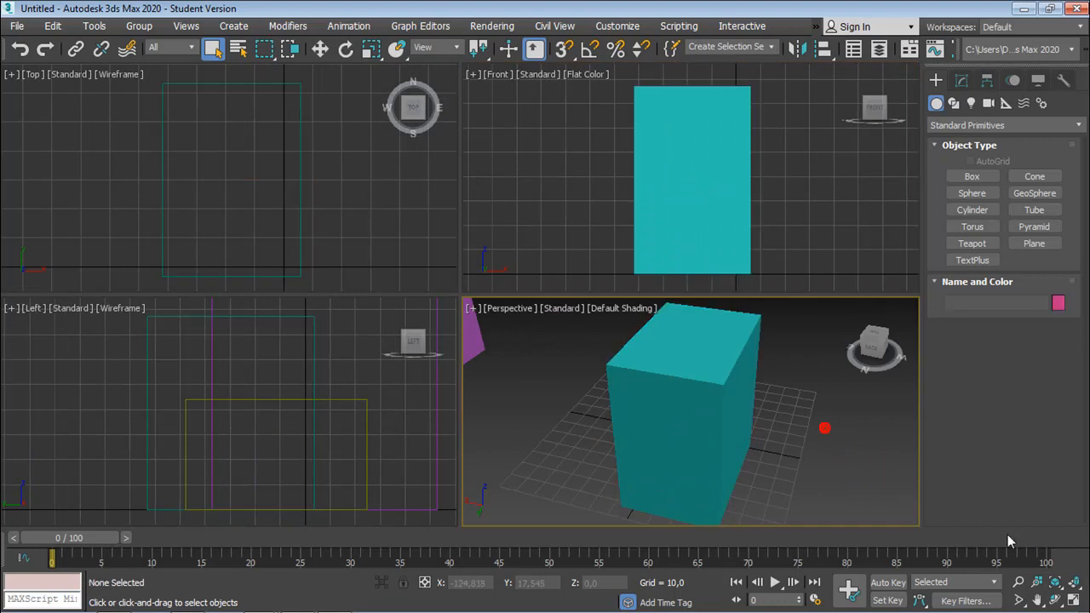
pyautogui.click(1073, 582)
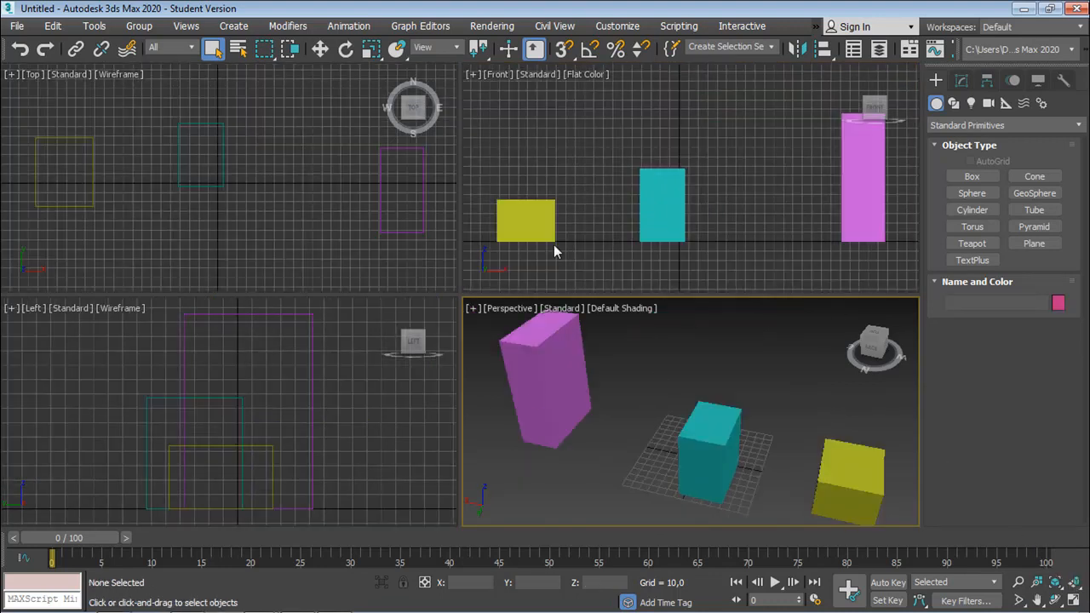
# Step: Move the purple box along X in the Top view to about X 3890, far from the other two boxes
pyautogui.scroll(-5, 292, 201)
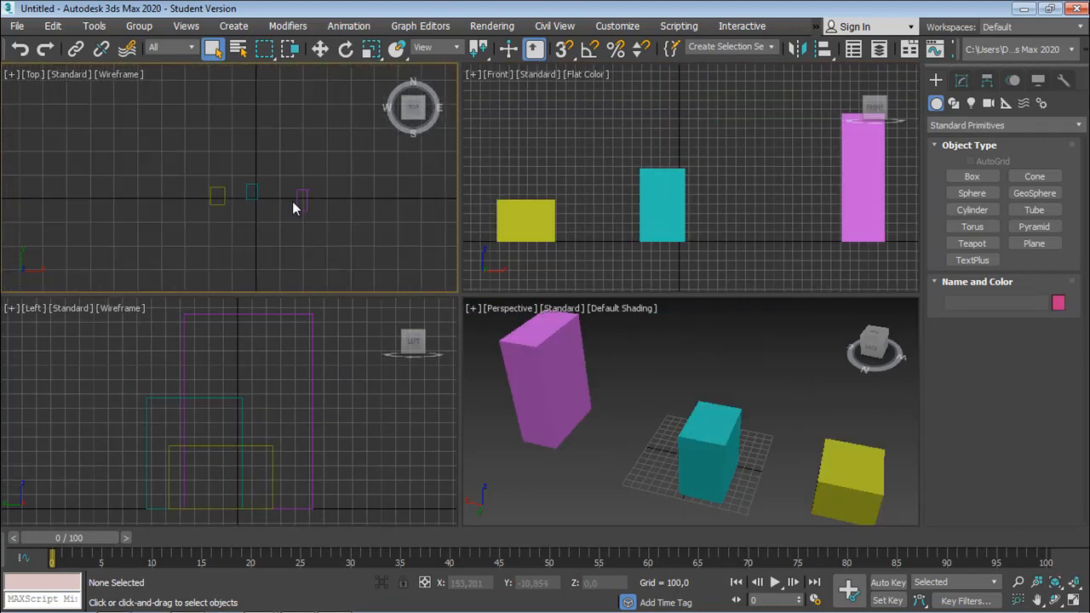
pyautogui.scroll(-2, 292, 201)
pyautogui.moveTo(292, 201); pyautogui.dragTo(195, 160, button='middle')
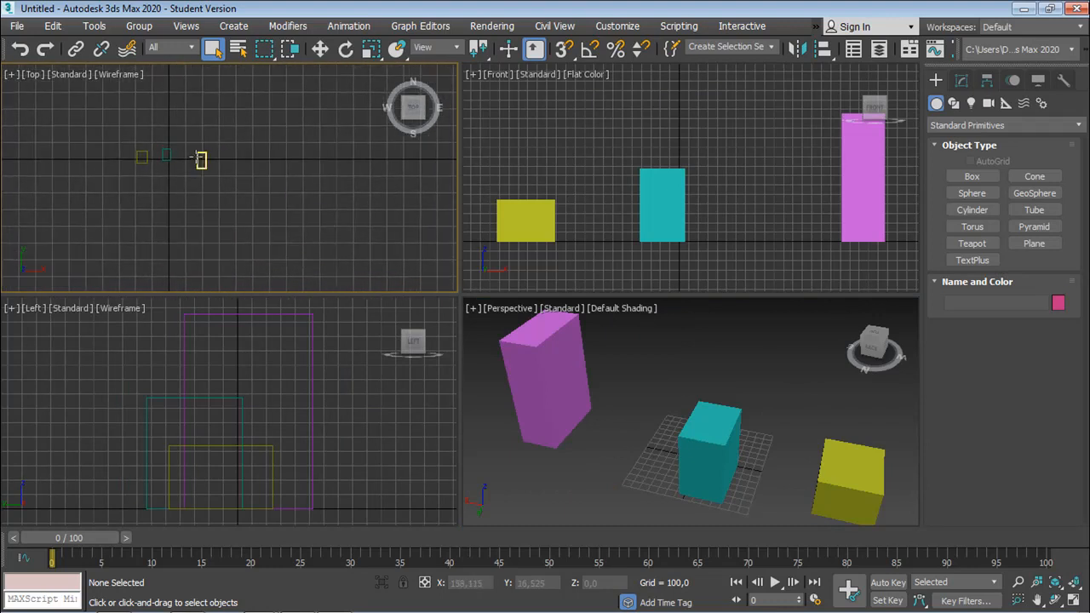
pyautogui.click(197, 159)
pyautogui.click(348, 26)
pyautogui.click(349, 26)
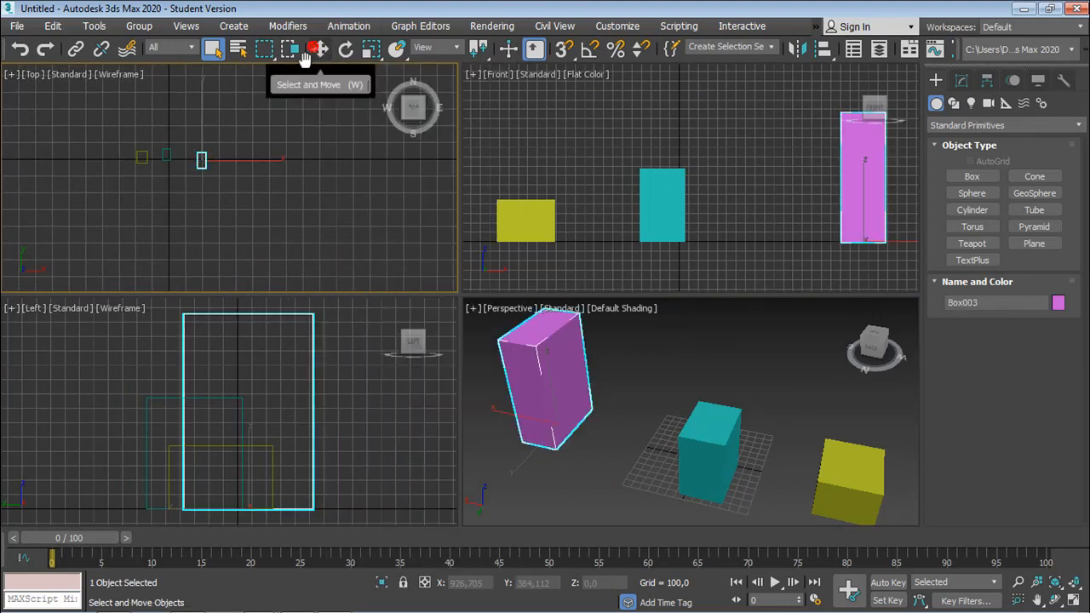
pyautogui.click(241, 160)
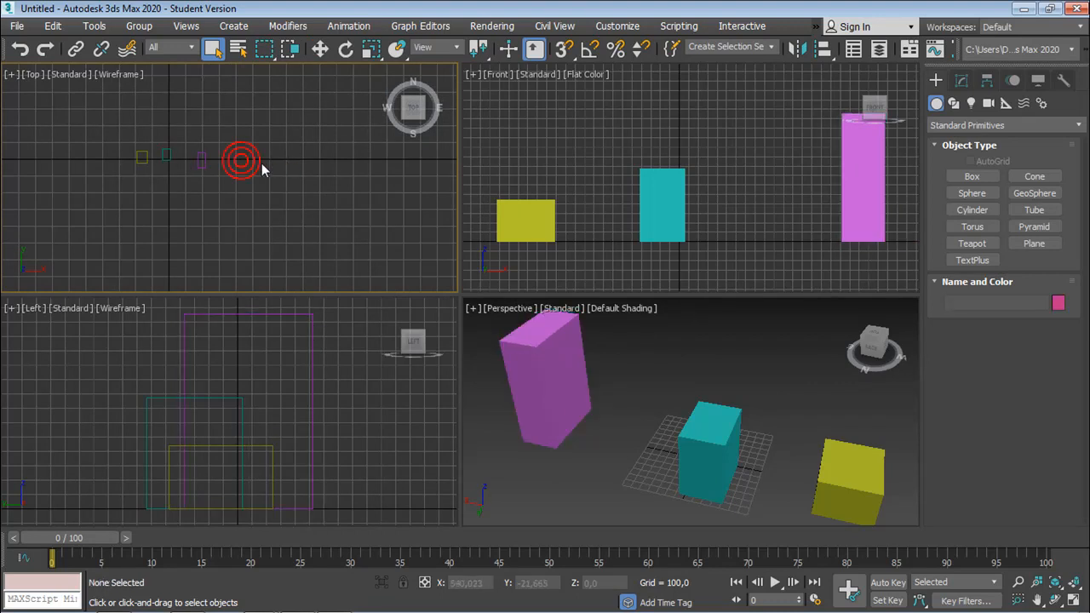
pyautogui.moveTo(222, 153); pyautogui.dragTo(854, 173)
pyautogui.click(320, 49)
pyautogui.click(521, 341)
pyautogui.moveTo(306, 255); pyautogui.dragTo(195, 236, button='middle')
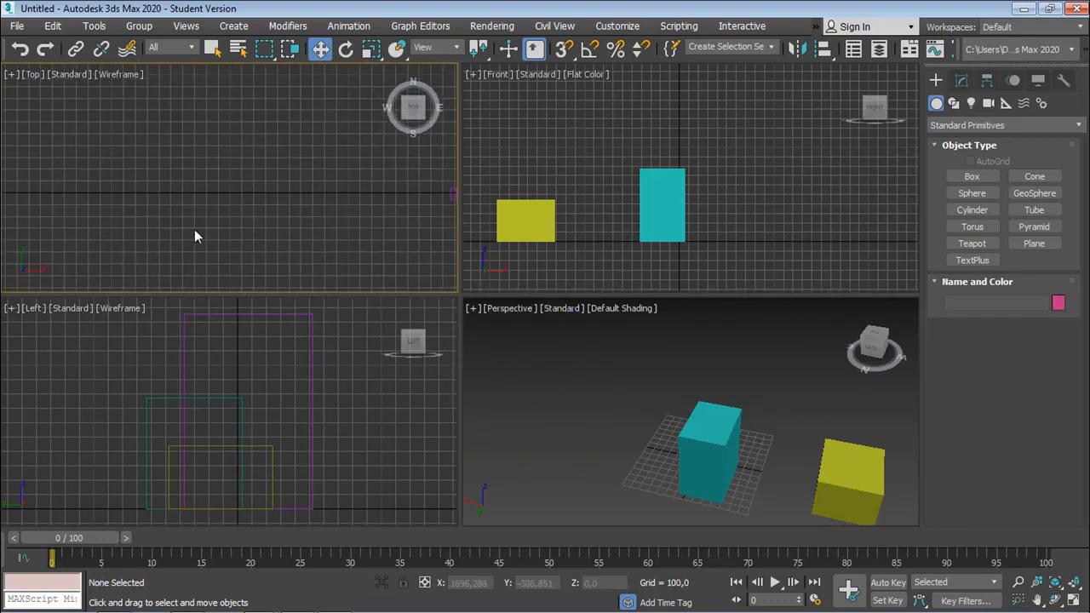
# Step: Move the purple box farther along X to about 4953 and frame all boxes in every viewport
pyautogui.scroll(-5, 251, 217)
pyautogui.click(351, 204)
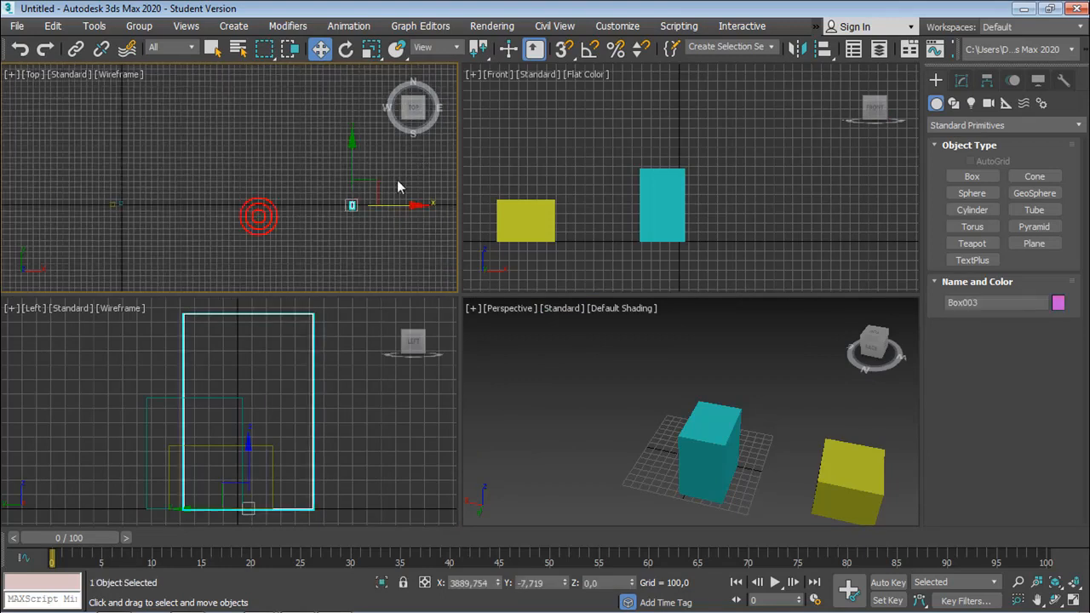
pyautogui.moveTo(388, 204); pyautogui.dragTo(451, 204)
pyautogui.click(800, 387)
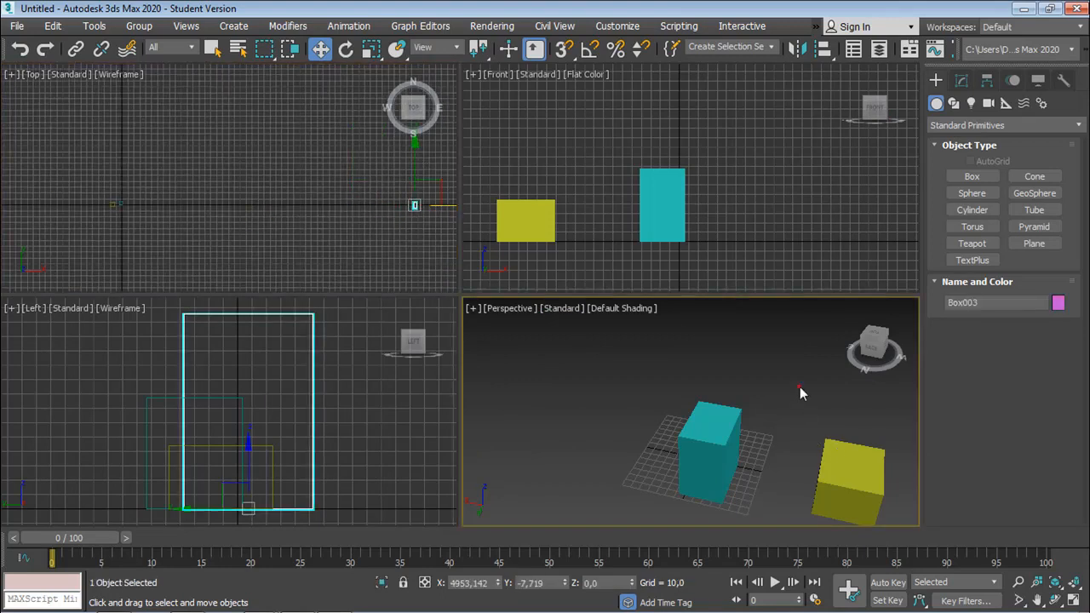
pyautogui.click(1073, 590)
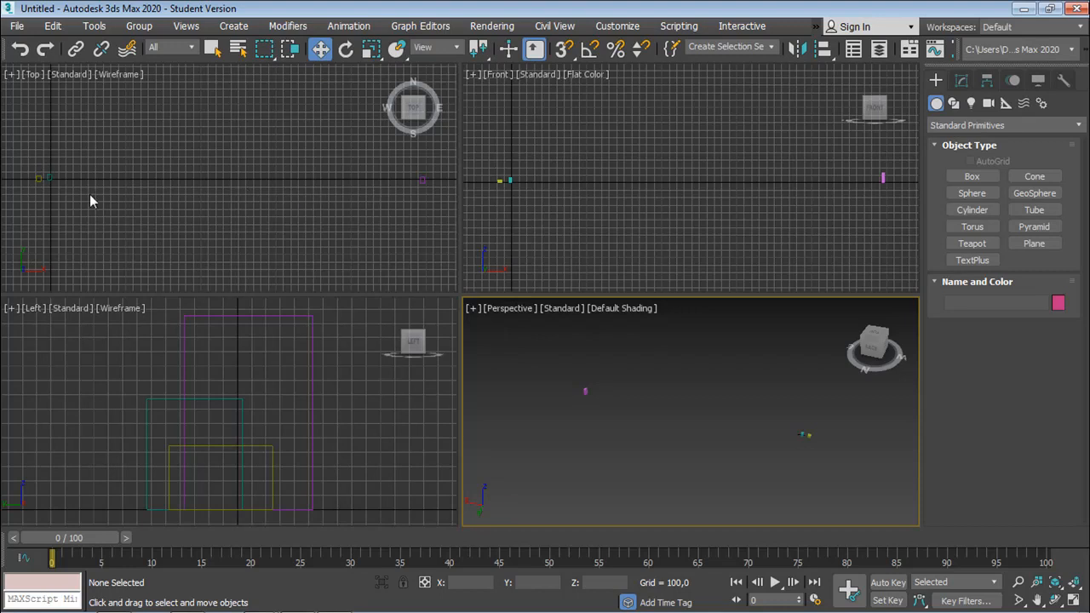
# Step: Move the purple box back along X close to the teal box and frame all boxes in every viewport
pyautogui.moveTo(350, 214); pyautogui.dragTo(100, 219)
pyautogui.click(111, 226)
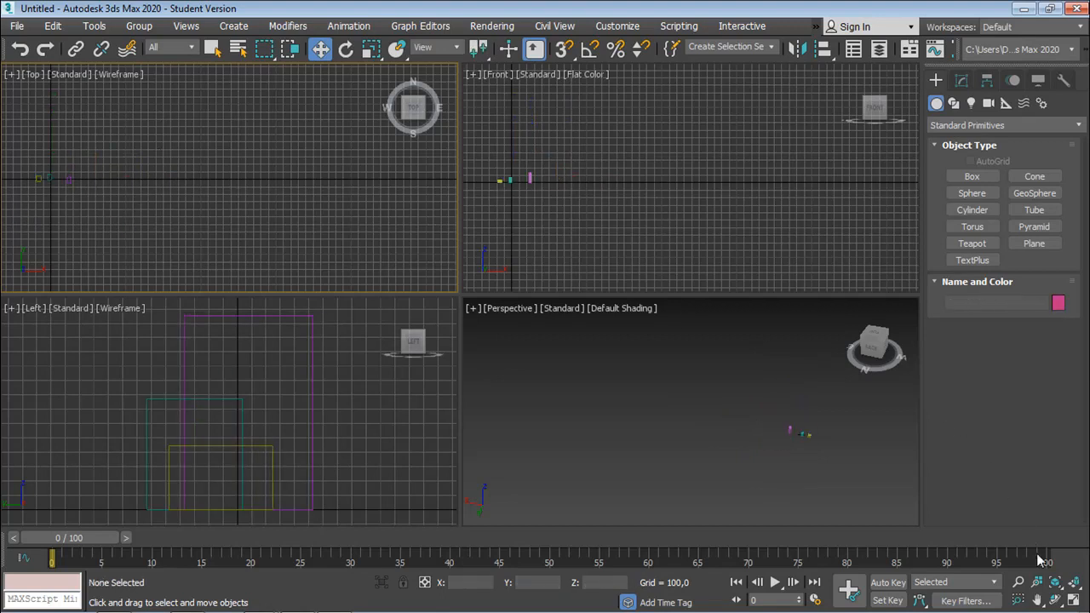
pyautogui.click(1075, 584)
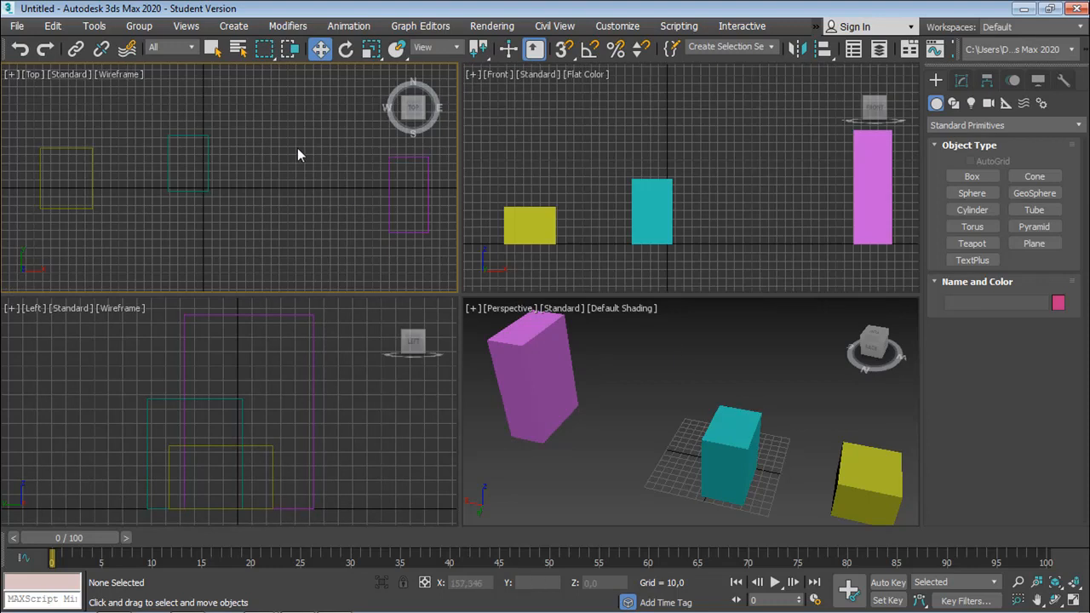
# Step: Delete all three boxes from the scene and reset every viewport to the extents of the empty scene
pyautogui.click(550, 173)
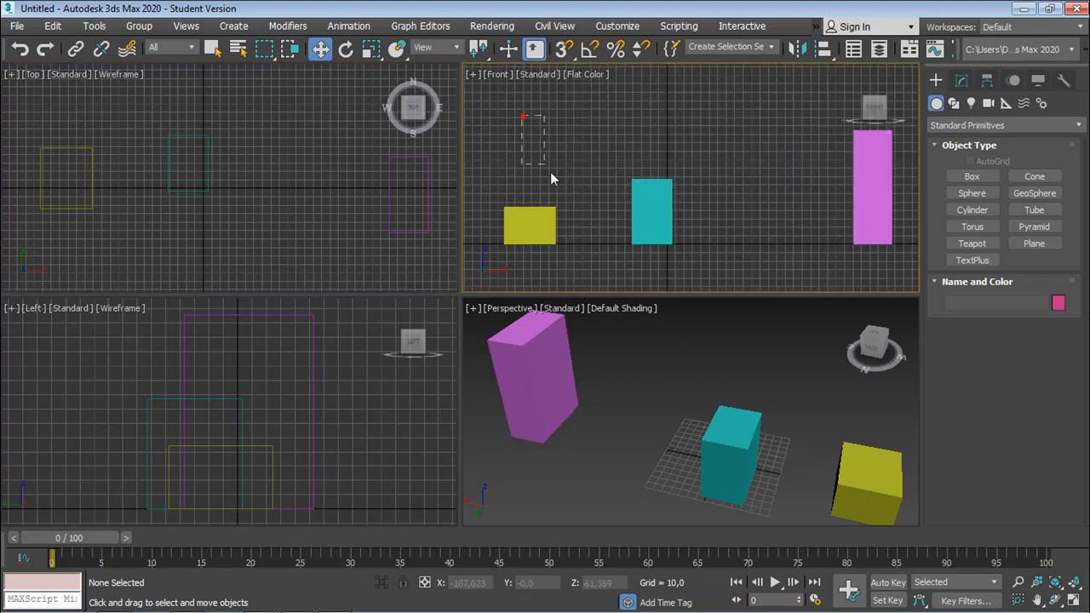
pyautogui.hotkey('ctrl', 'a')
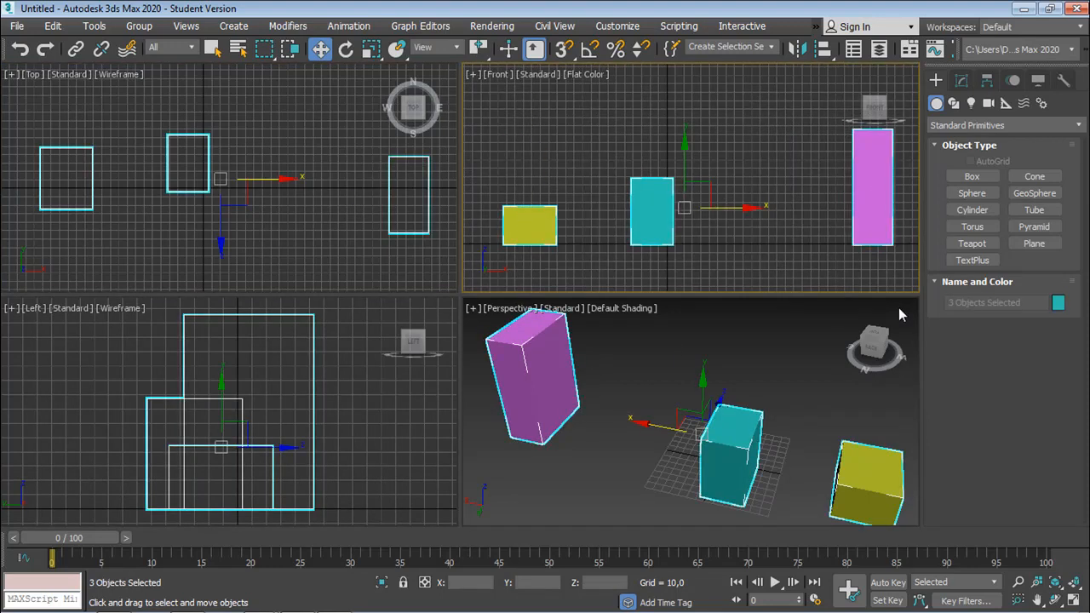
pyautogui.press('Delete')
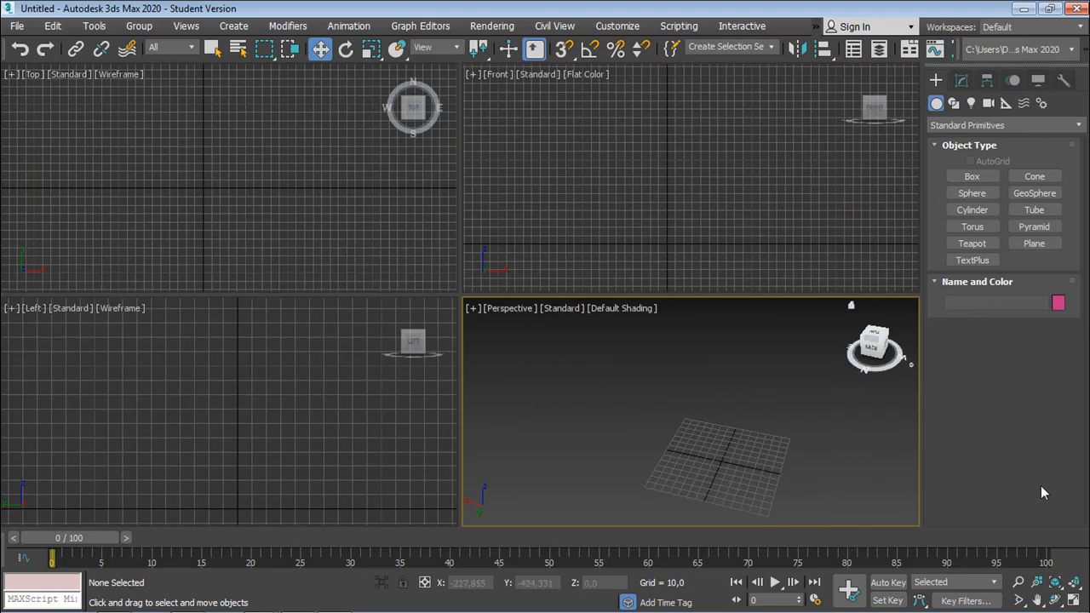
pyautogui.click(1073, 583)
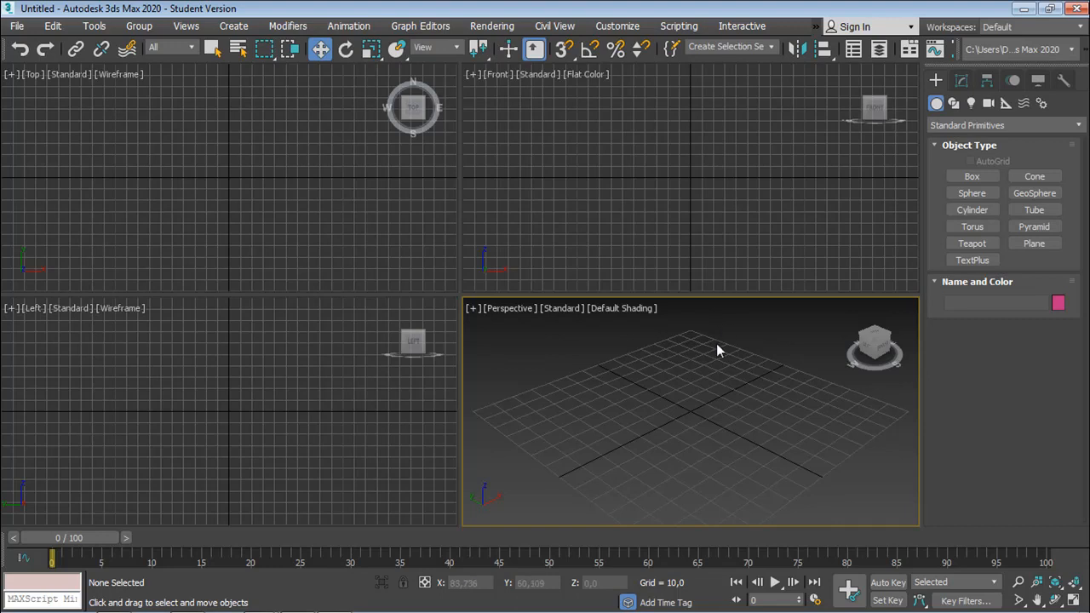
# Step: Hide the home grid in the Perspective, Front, Top and Left viewports
pyautogui.press('g')
pyautogui.click(683, 245)
pyautogui.press('g')
pyautogui.click(186, 218)
pyautogui.press('g')
pyautogui.click(192, 401)
pyautogui.press('g')
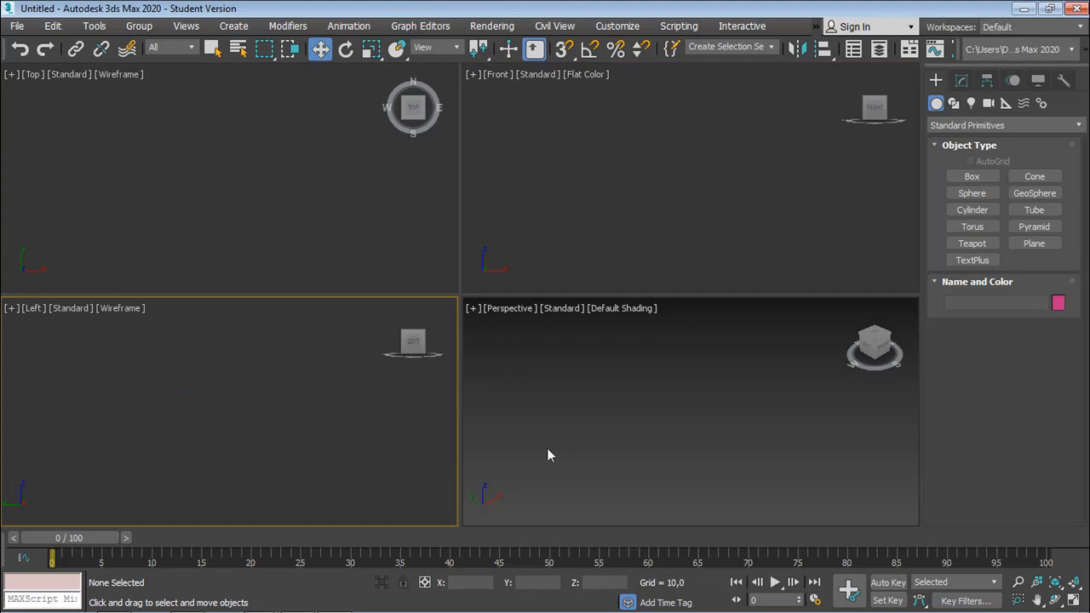
# Step: Show the home grid again in all four viewports, switching the Perspective grid off and on once more
pyautogui.press('g')
pyautogui.click(303, 246)
pyautogui.press('g')
pyautogui.click(584, 214)
pyautogui.press('g')
pyautogui.click(603, 380)
pyautogui.press('g')
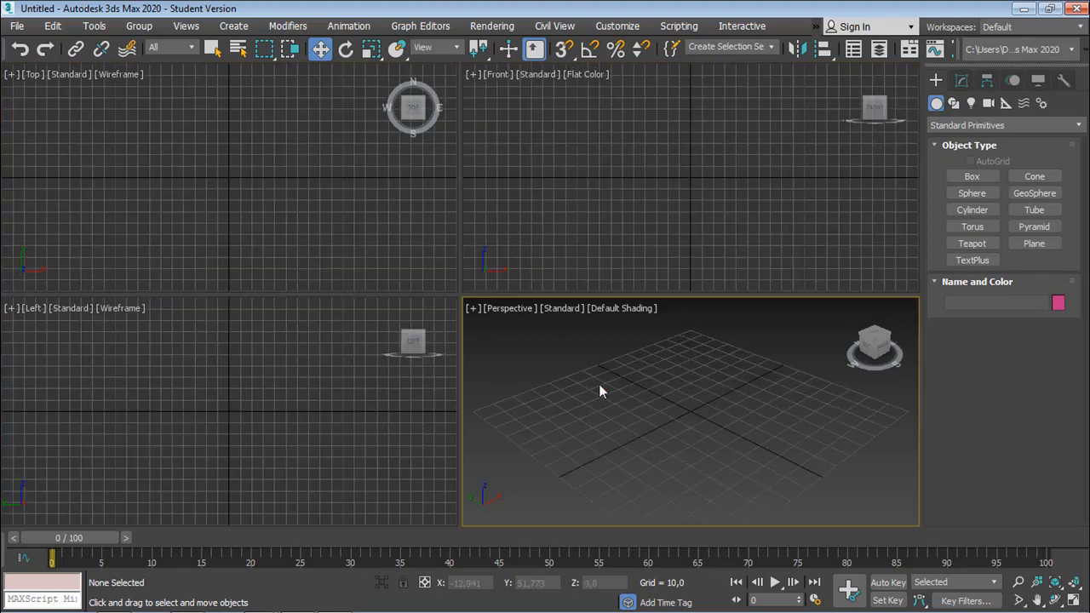
pyautogui.press('g')
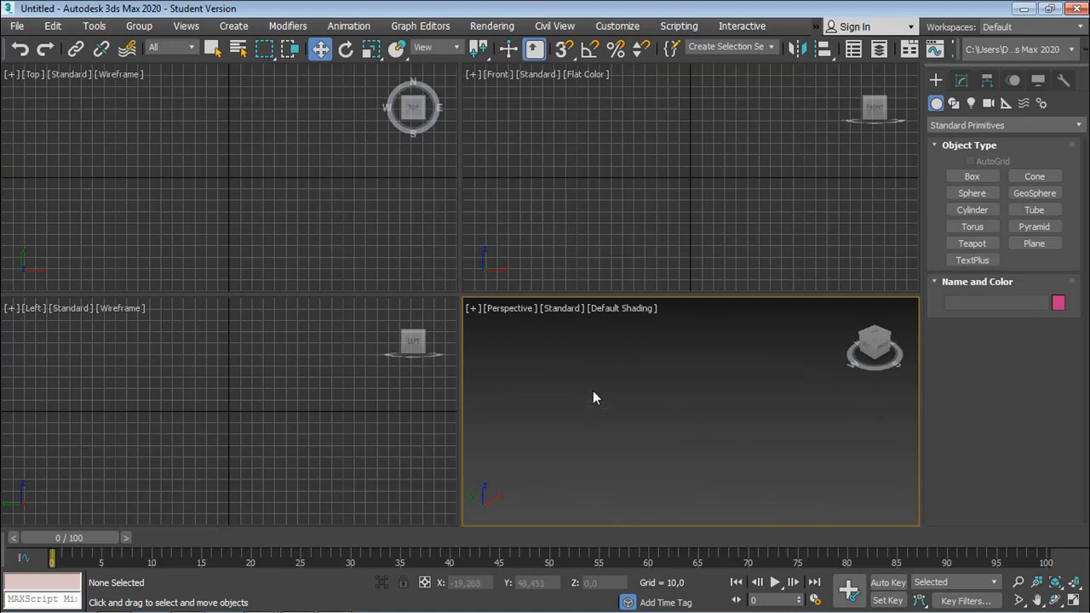
pyautogui.press('g')
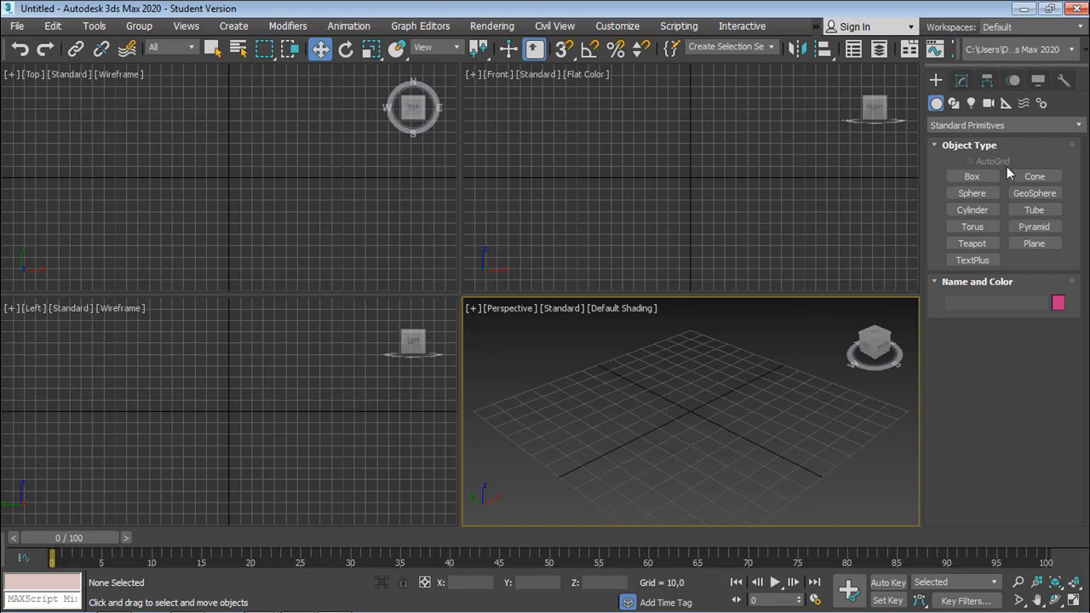
# Step: Create a flat base box in the Top view, about 154 long, 302 wide and 3.5 high, and frame it in Perspective
pyautogui.click(971, 176)
pyautogui.moveTo(53, 91); pyautogui.dragTo(394, 260)
pyautogui.click(395, 260)
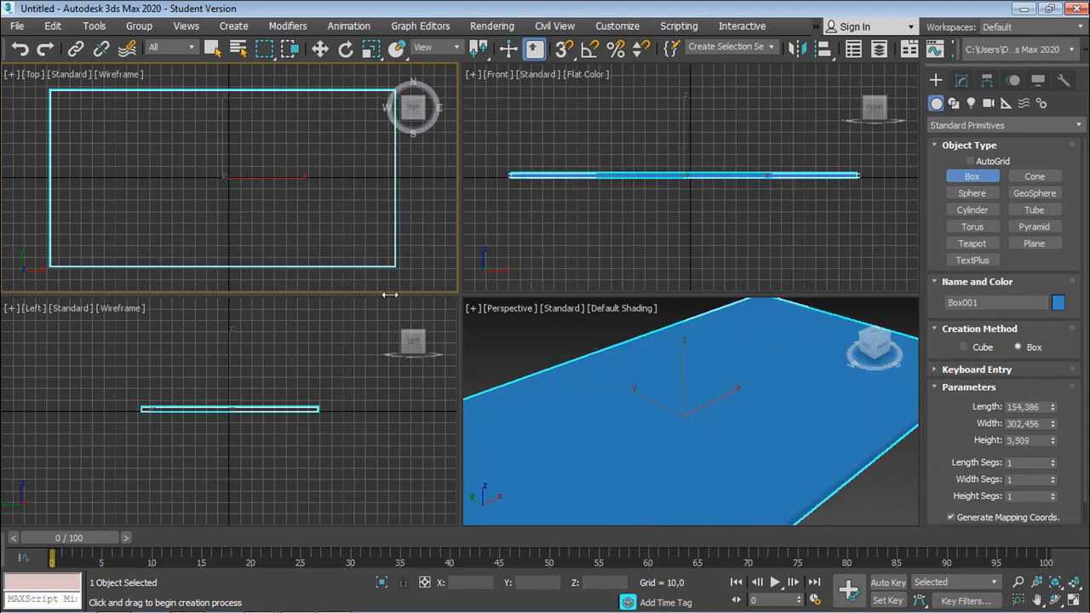
pyautogui.middleClick(688, 380)
pyautogui.press('z')
pyautogui.moveTo(686, 382); pyautogui.dragTo(684, 382, button='middle')
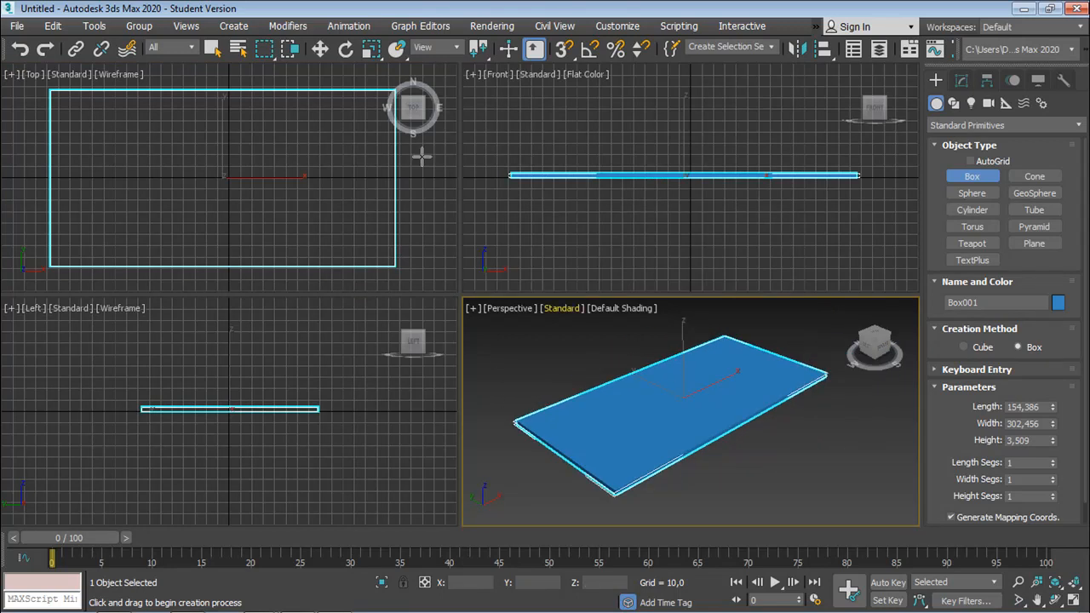
# Step: Create a thin upright box along the base's left short edge, about 156 long, 3.5 wide and 126 high
pyautogui.moveTo(398, 203); pyautogui.dragTo(430, 208, button='middle')
pyautogui.moveTo(179, 174); pyautogui.dragTo(223, 170, button='middle')
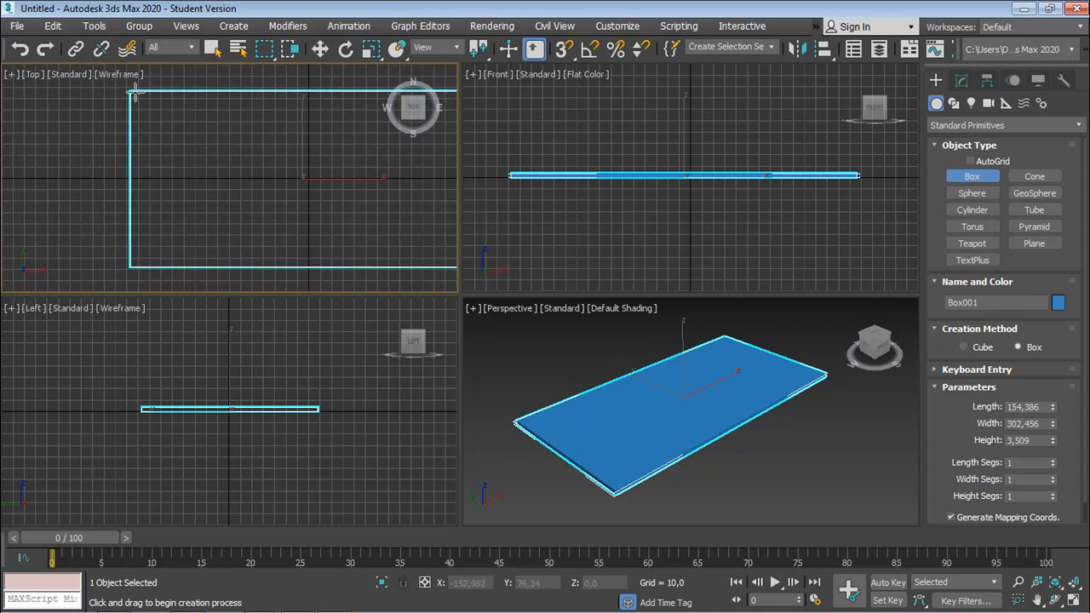
pyautogui.moveTo(130, 88); pyautogui.dragTo(133, 268)
pyautogui.click(133, 123)
pyautogui.scroll(-3, 673, 436)
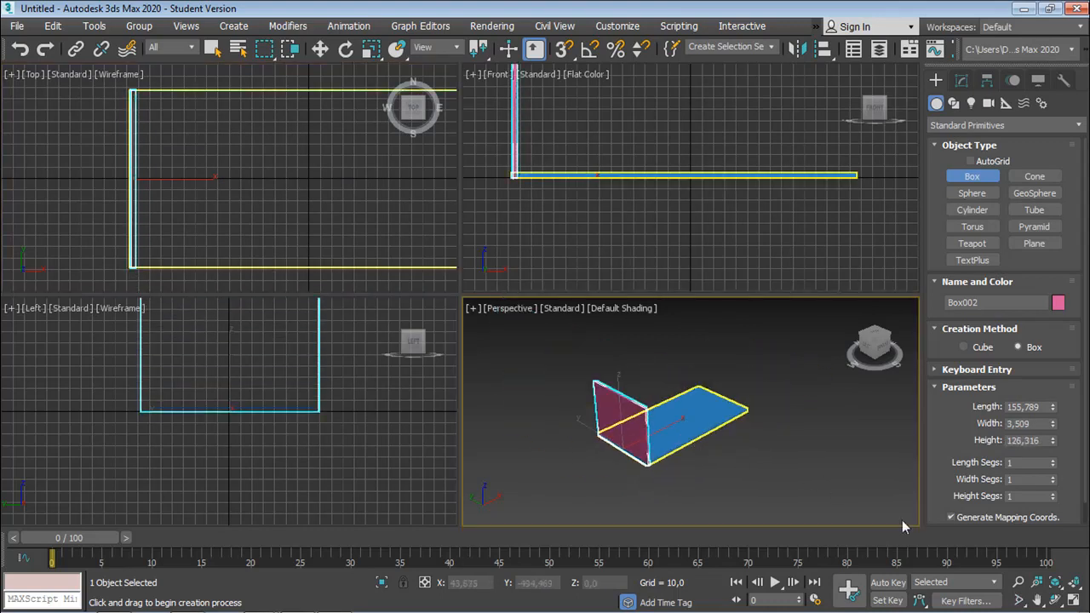
# Step: Orbit the Perspective view and examine where the upright panel meets the base in the Front view
pyautogui.click(1054, 600)
pyautogui.moveTo(638, 462); pyautogui.dragTo(605, 451)
pyautogui.scroll(2, 517, 194)
pyautogui.moveTo(517, 194); pyautogui.dragTo(539, 221, button='middle')
pyautogui.scroll(3, 524, 194)
pyautogui.scroll(-3, 513, 247)
pyautogui.scroll(-2, 596, 218)
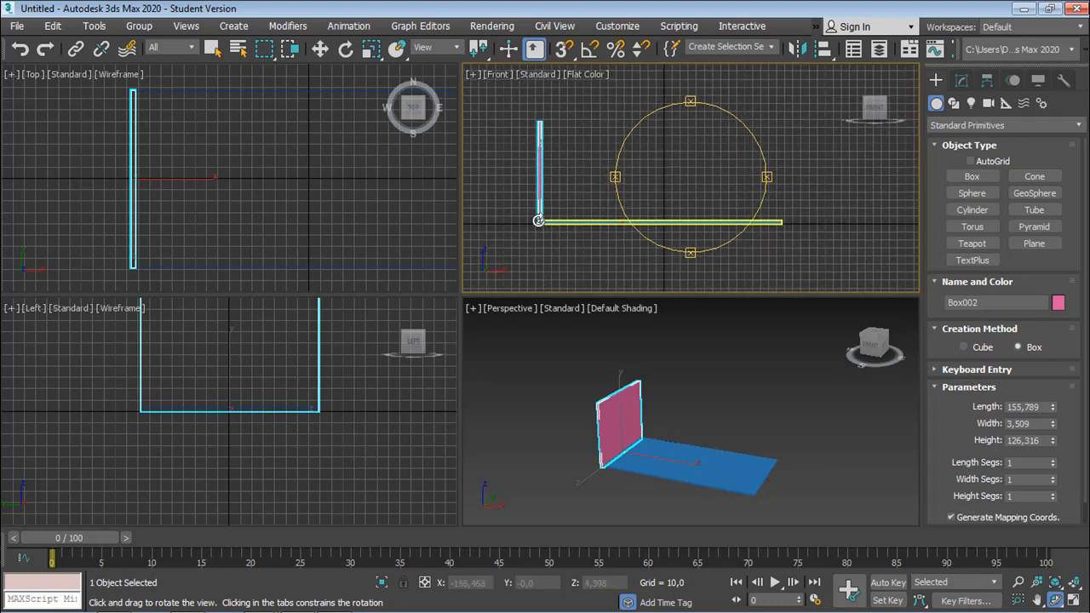
# Step: Clone the upright panel as a Copy and move it along X to the base's opposite end, at about X 140
pyautogui.click(321, 49)
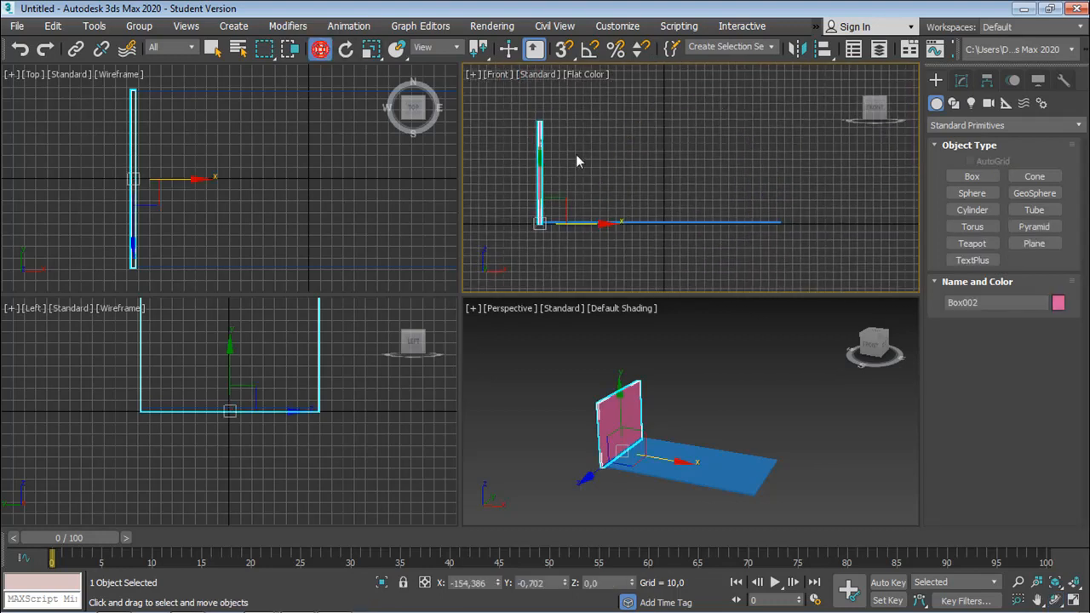
pyautogui.click(626, 409)
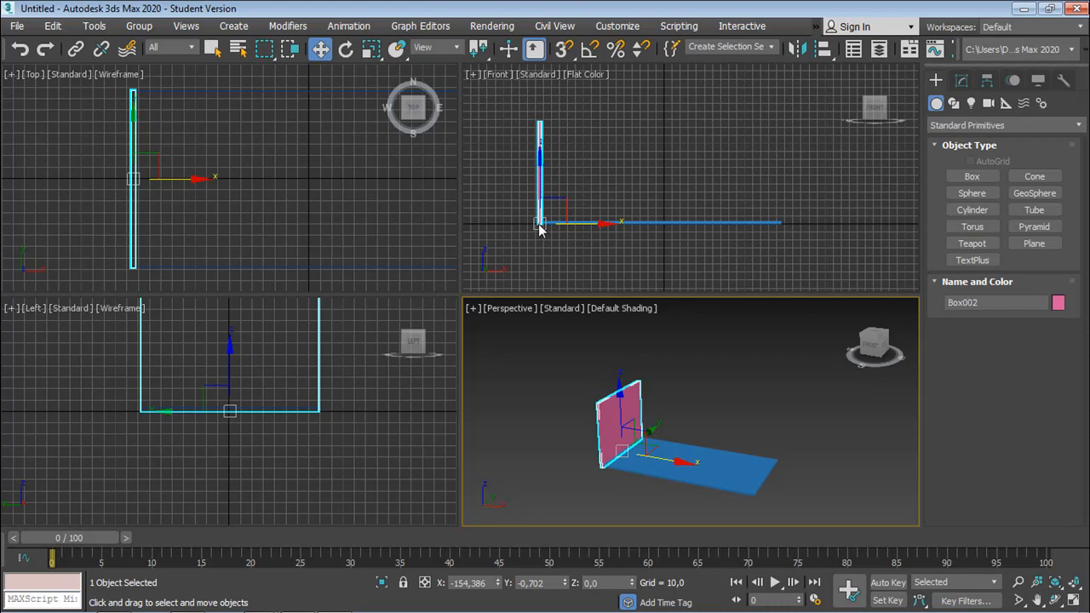
pyautogui.click(52, 25)
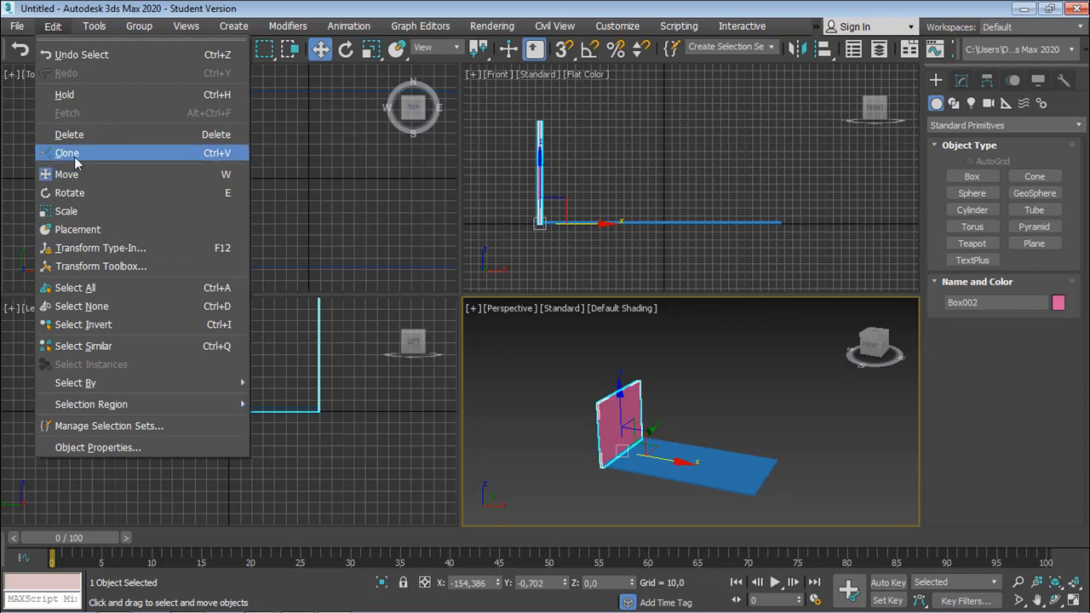
pyautogui.click(122, 153)
pyautogui.moveTo(526, 233); pyautogui.dragTo(348, 162)
pyautogui.click(319, 193)
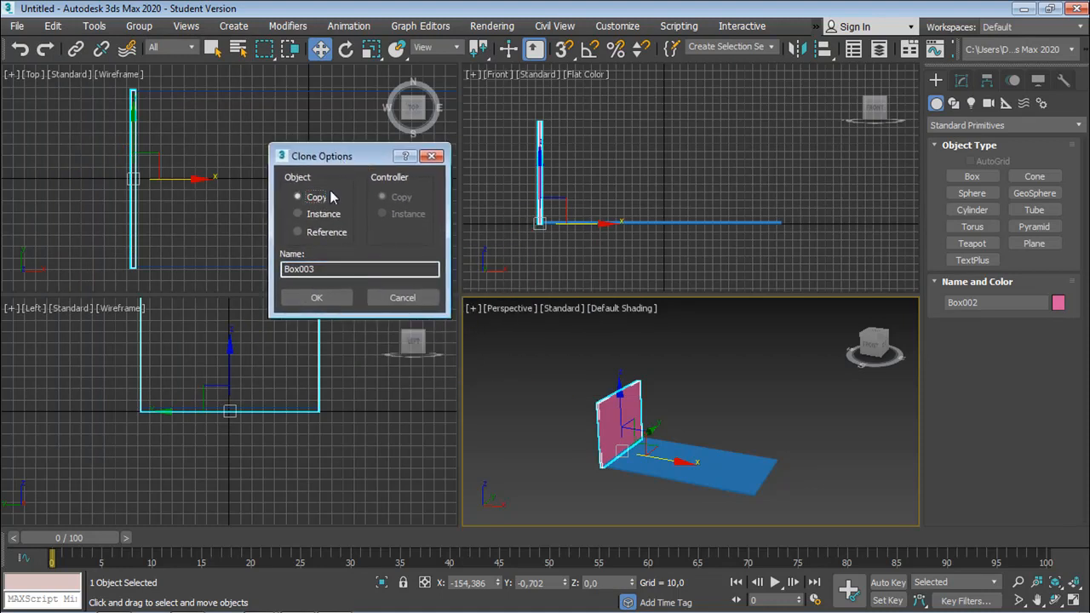
pyautogui.click(317, 298)
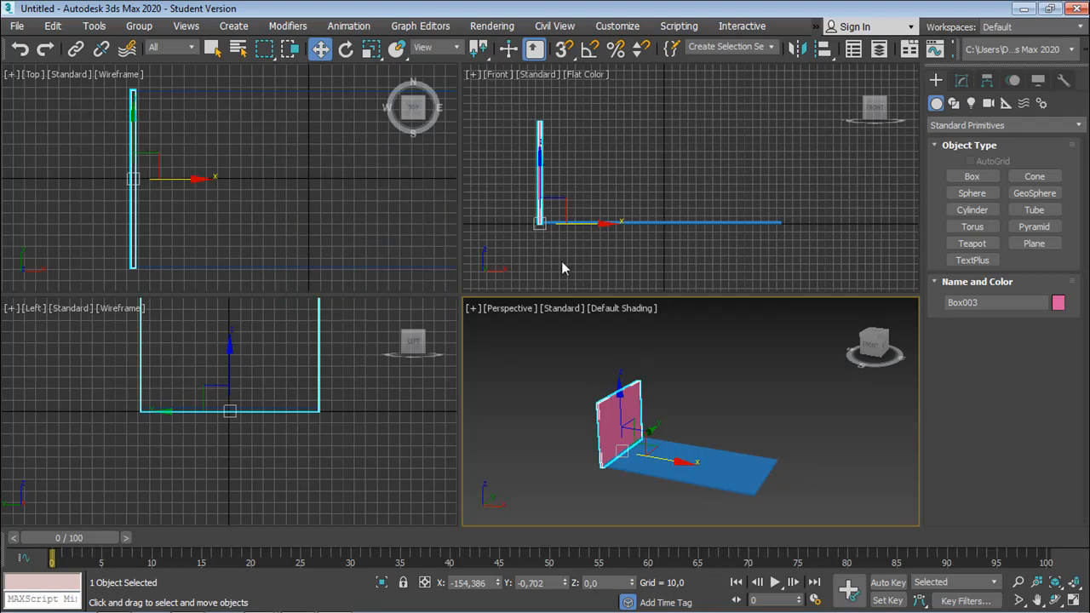
pyautogui.moveTo(594, 231); pyautogui.dragTo(831, 227)
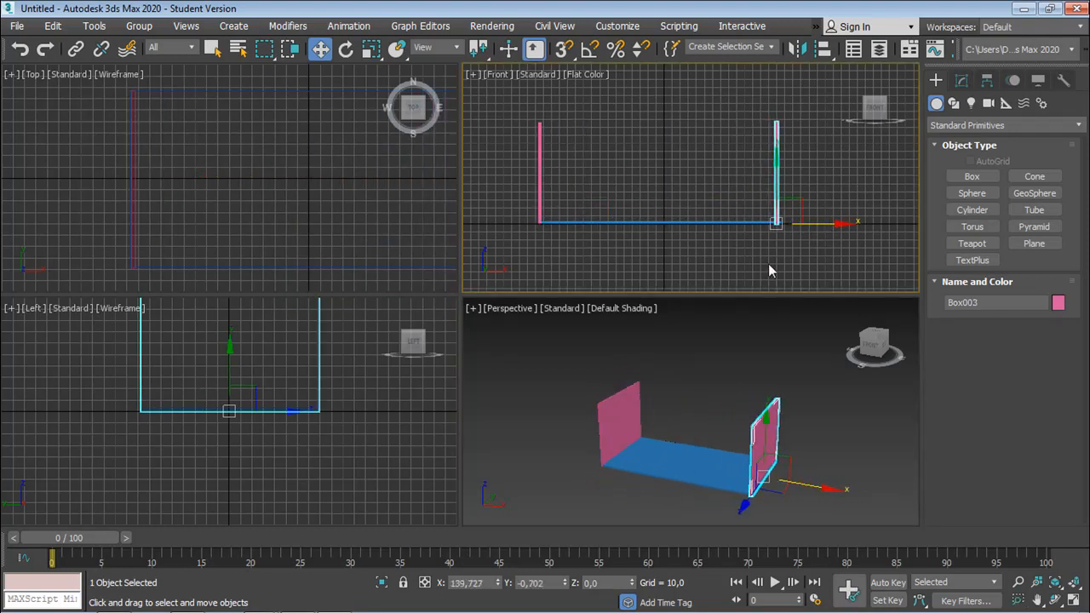
pyautogui.click(672, 246)
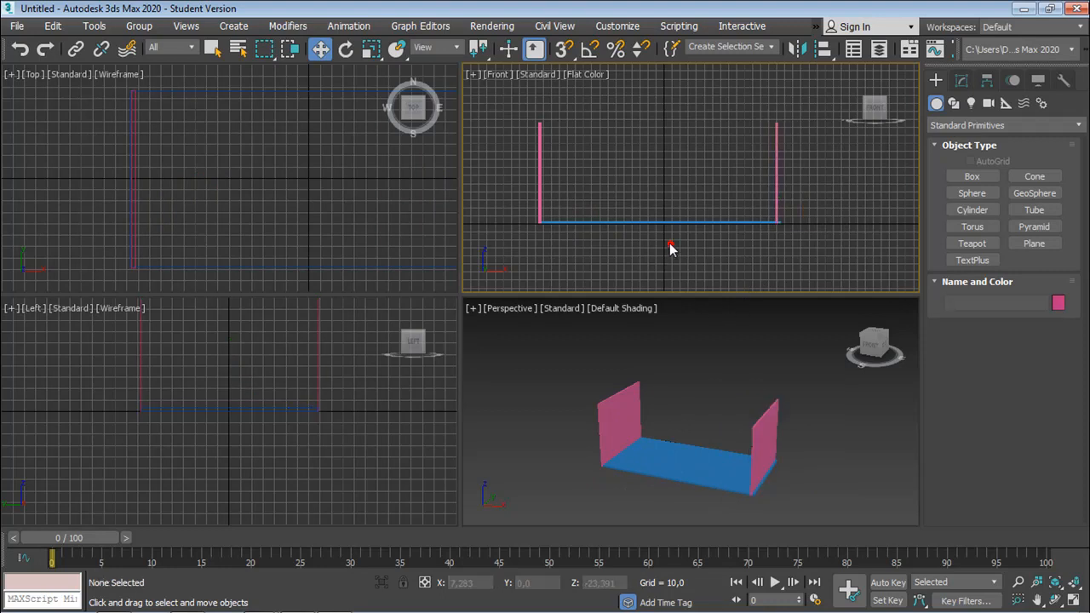
# Step: Clone the base panel as a Copy and raise it along Z to the top of the two upright panels
pyautogui.click(657, 457)
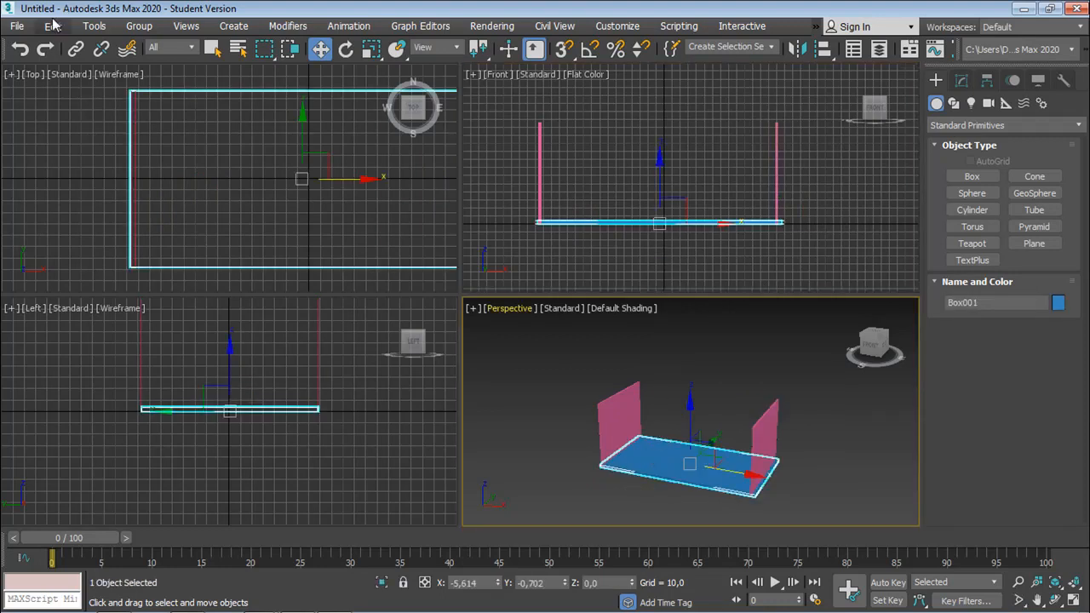
pyautogui.click(53, 25)
pyautogui.click(76, 154)
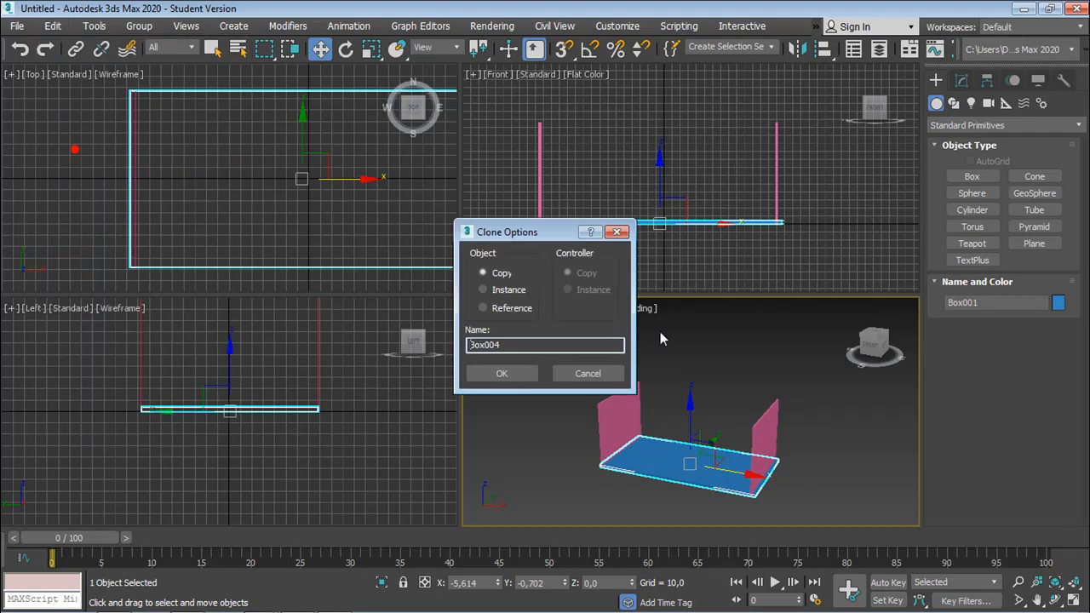
pyautogui.click(510, 375)
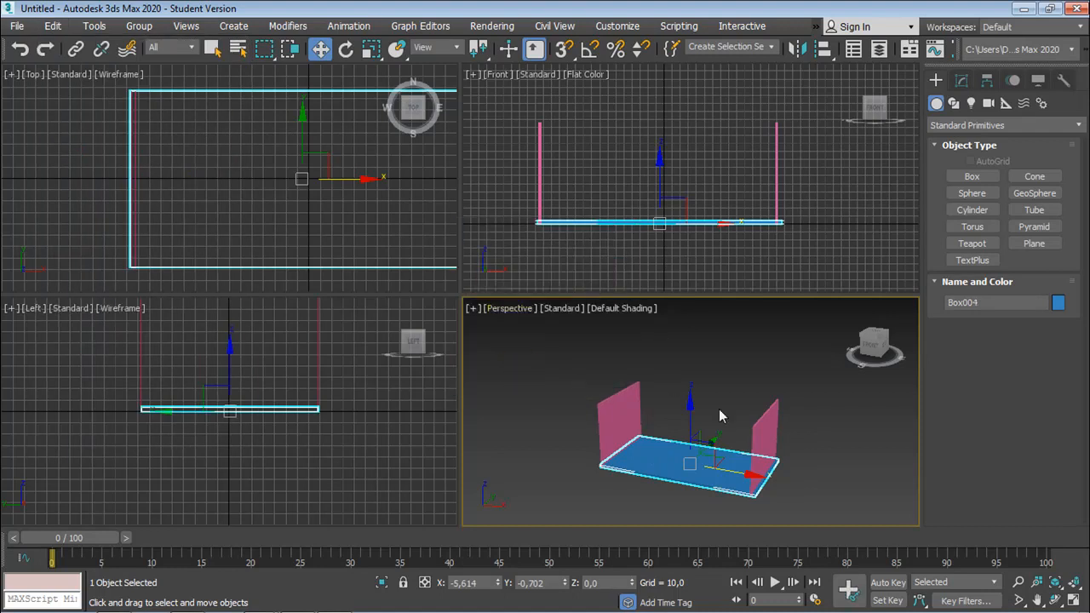
pyautogui.click(669, 199)
pyautogui.moveTo(664, 195); pyautogui.dragTo(647, 101)
# Step: Examine in the Perspective and Front views how the raised panel meets the top of the left upright panel
pyautogui.click(624, 442)
pyautogui.moveTo(669, 454); pyautogui.dragTo(758, 448, button='middle')
pyautogui.scroll(5, 681, 505)
pyautogui.moveTo(681, 505); pyautogui.dragTo(685, 466, button='middle')
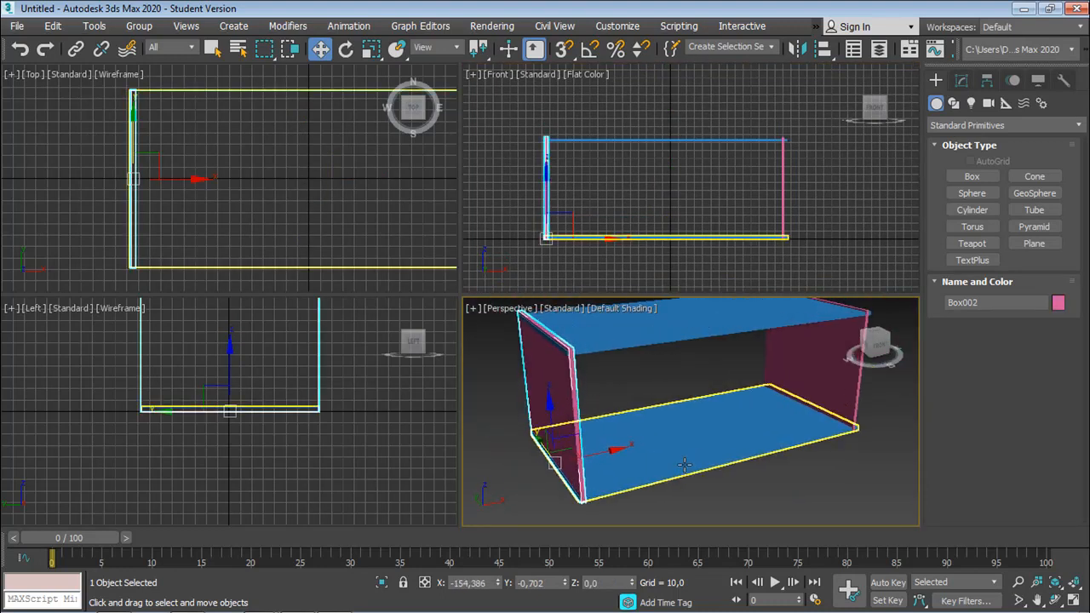
pyautogui.scroll(8, 685, 467)
pyautogui.keyDown('alt'); pyautogui.moveTo(615, 443); pyautogui.dragTo(621, 440, button='middle'); pyautogui.keyUp('alt')
pyautogui.moveTo(547, 386); pyautogui.dragTo(549, 395, button='middle')
pyautogui.moveTo(517, 126); pyautogui.dragTo(534, 144, button='middle')
pyautogui.scroll(6, 535, 144)
pyautogui.scroll(2, 689, 208)
pyautogui.moveTo(689, 210); pyautogui.dragTo(604, 209, button='middle')
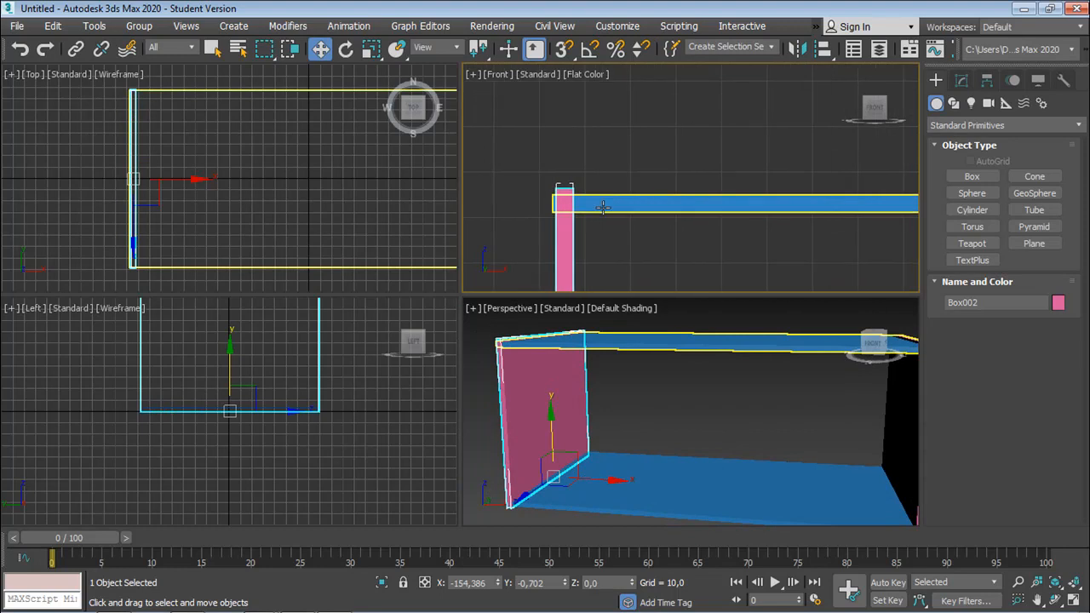
# Step: Nudge the top panel up in the Front view until flush with the upright panel's upper end, at about Z 122.9
pyautogui.click(604, 210)
pyautogui.moveTo(705, 209); pyautogui.dragTo(528, 207, button='middle')
pyautogui.moveTo(622, 208); pyautogui.dragTo(476, 207, button='middle')
pyautogui.moveTo(682, 204); pyautogui.dragTo(763, 188, button='middle')
pyautogui.moveTo(434, 203); pyautogui.dragTo(750, 201, button='middle')
pyautogui.moveTo(481, 201); pyautogui.dragTo(737, 183, button='middle')
pyautogui.moveTo(589, 182); pyautogui.dragTo(627, 197, button='middle')
pyautogui.scroll(3, 628, 196)
pyautogui.moveTo(601, 188); pyautogui.dragTo(606, 174)
# Step: Move the left upright panel outward along X to align with the top panel's end, at about X -155
pyautogui.click(575, 222)
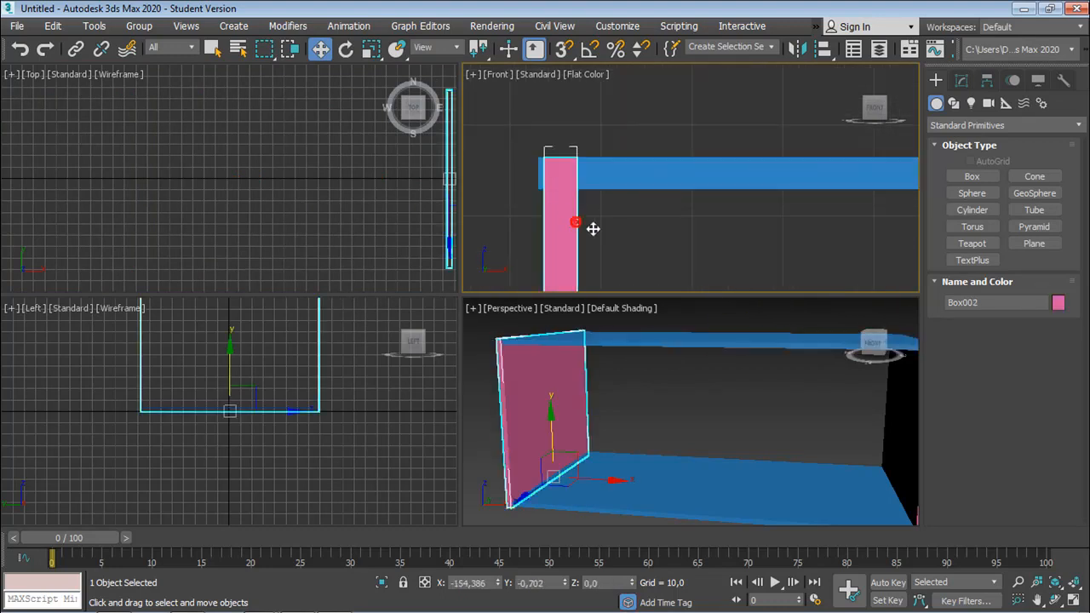
pyautogui.moveTo(584, 224); pyautogui.dragTo(649, 153, button='middle')
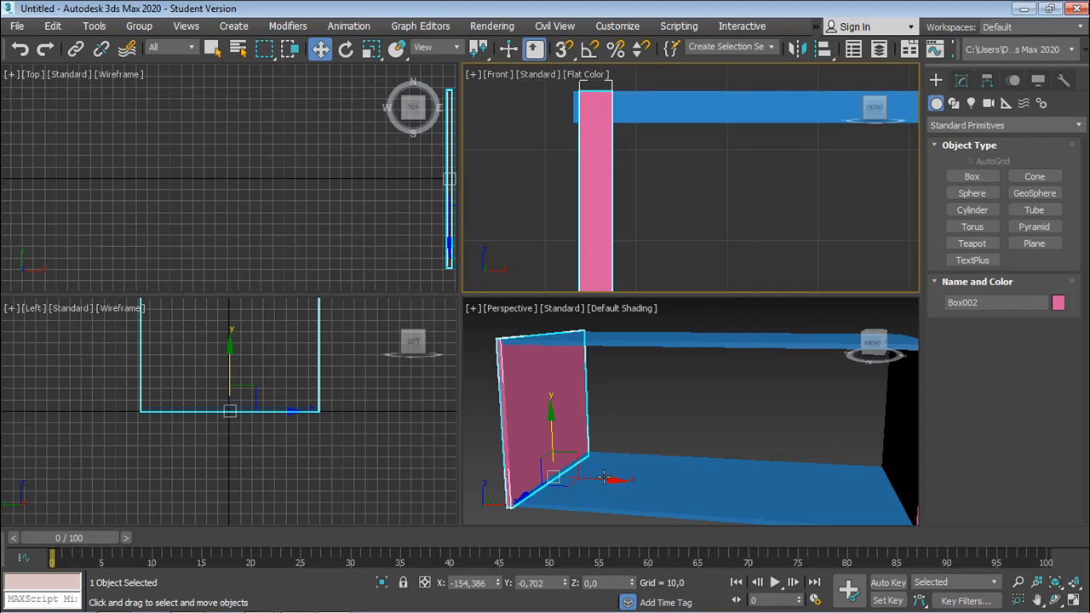
pyautogui.click(606, 209)
pyautogui.moveTo(600, 234)
pyautogui.mouseDown(button='middle')
pyautogui.moveTo(605, 180)
pyautogui.moveTo(603, 238)
pyautogui.mouseUp(button='middle')
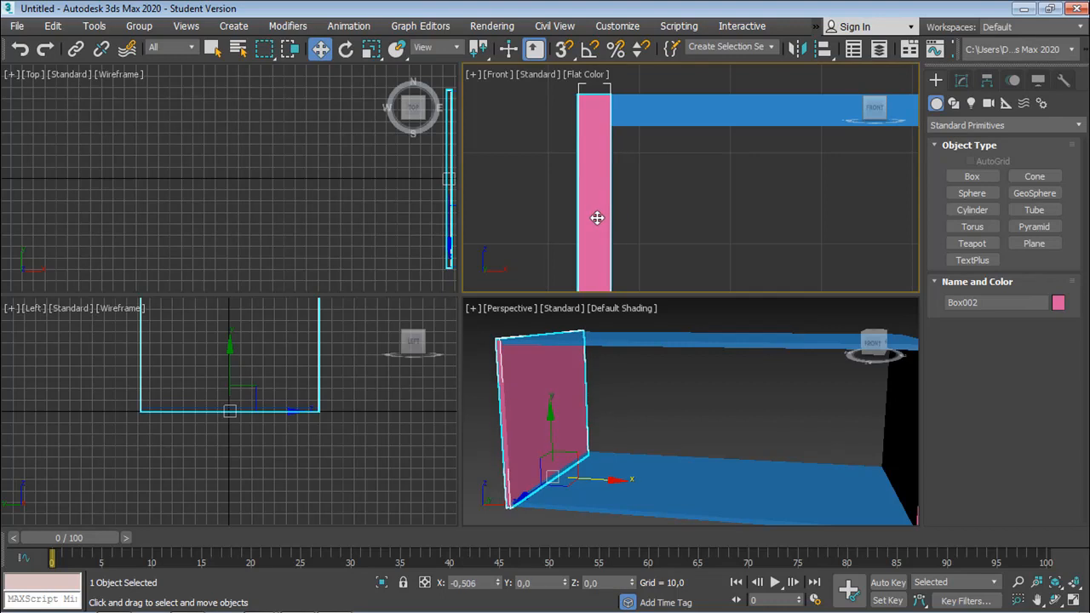
pyautogui.scroll(-3, 697, 230)
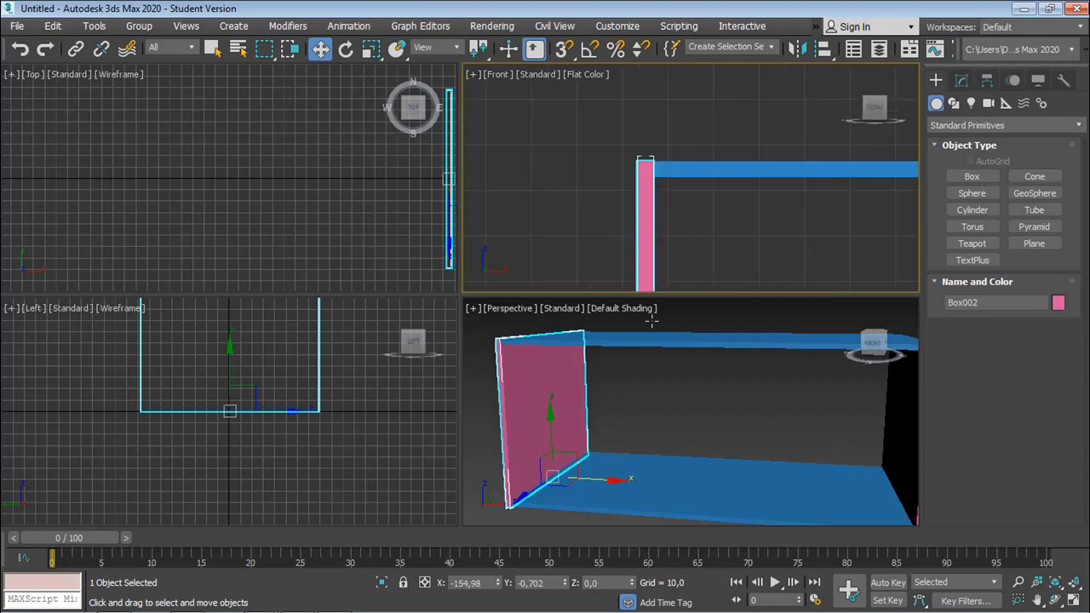
# Step: Move the right upright panel outward along X to the top panel's other end, at about X 143.6
pyautogui.moveTo(669, 229); pyautogui.dragTo(593, 231, button='middle')
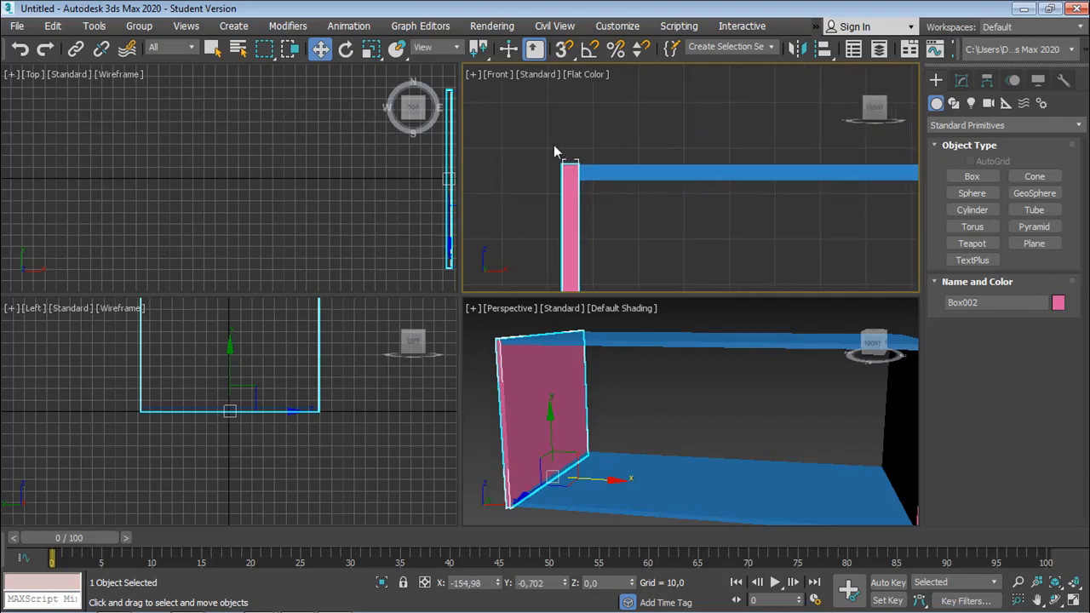
pyautogui.moveTo(680, 199); pyautogui.dragTo(557, 195, button='middle')
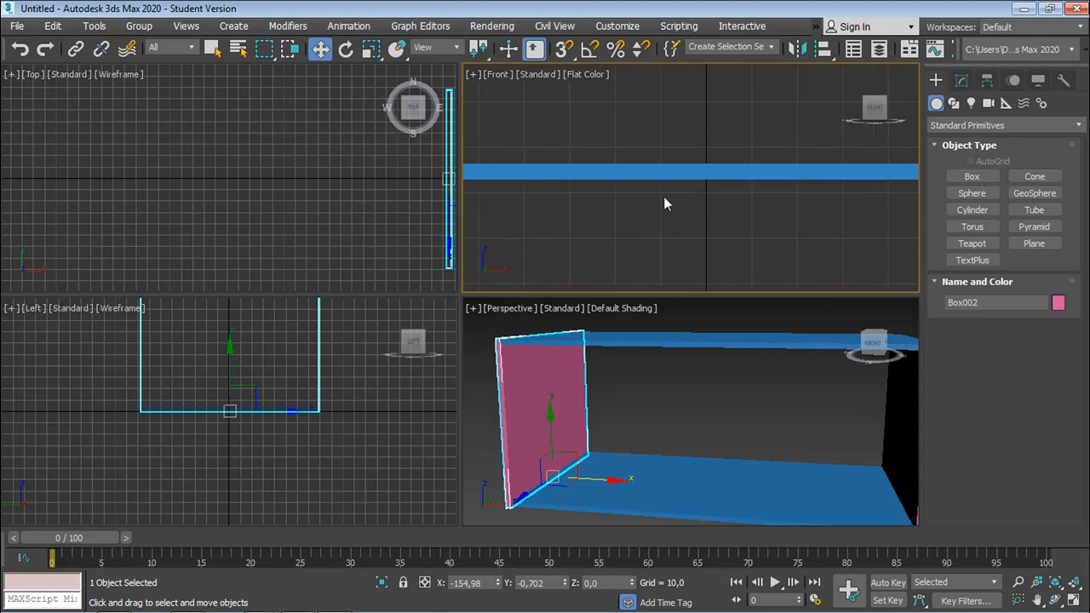
pyautogui.moveTo(681, 214); pyautogui.dragTo(563, 166, button='middle')
pyautogui.click(601, 190)
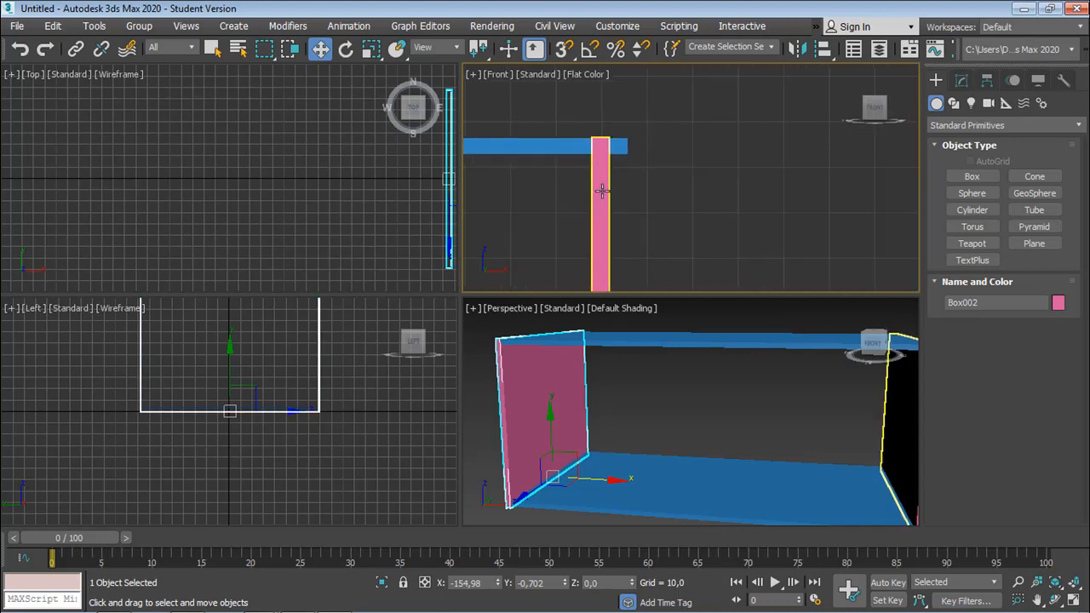
pyautogui.moveTo(862, 318); pyautogui.dragTo(762, 484, button='middle')
pyautogui.moveTo(601, 141); pyautogui.dragTo(584, 158, button='middle')
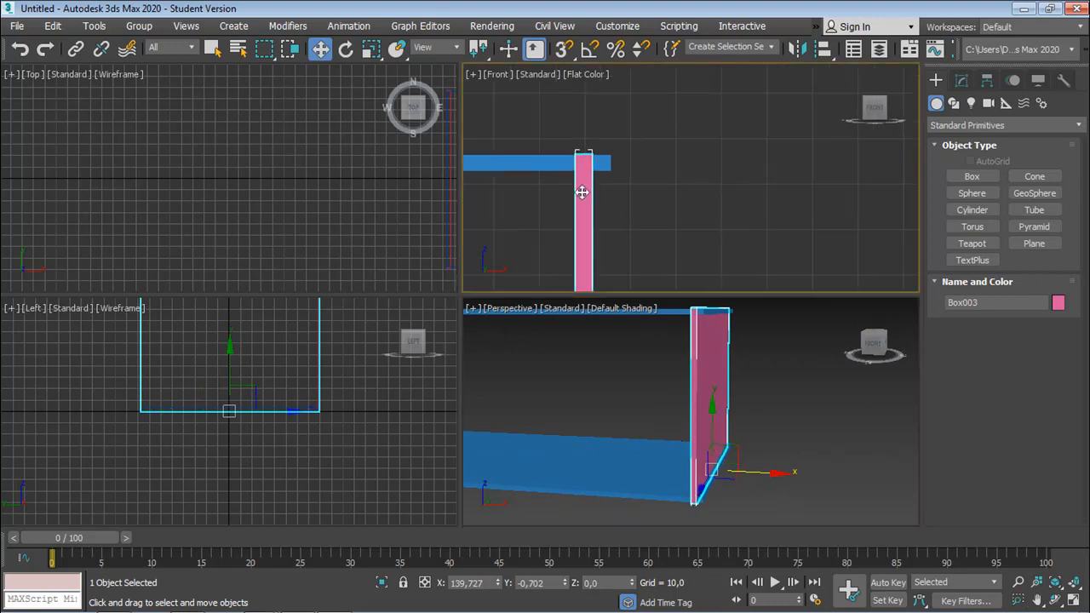
pyautogui.moveTo(582, 194); pyautogui.dragTo(598, 194)
pyautogui.scroll(-3, 730, 81)
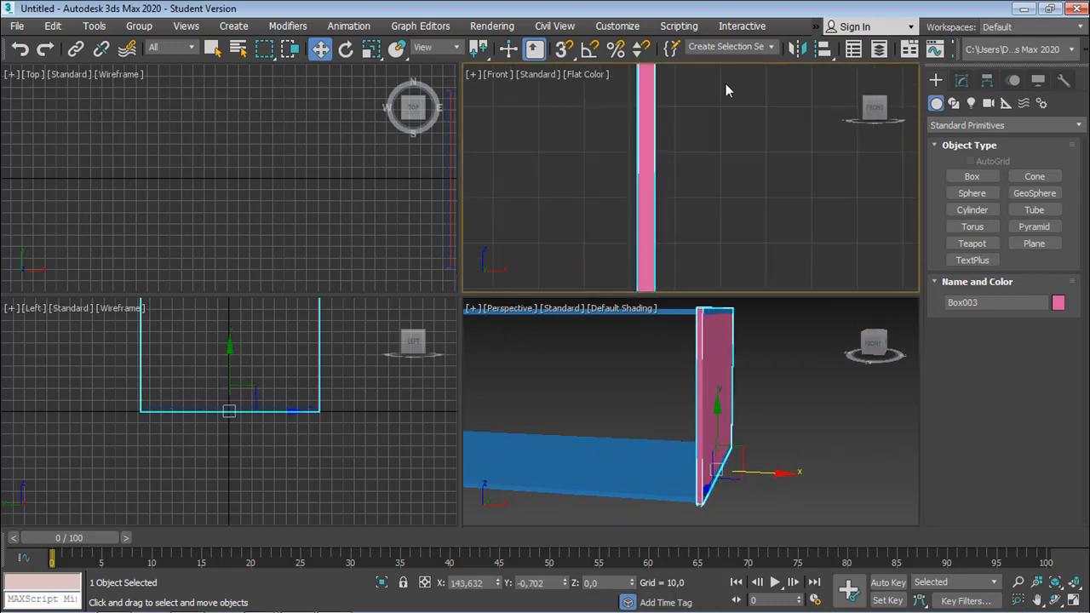
# Step: Fine-adjust the right upright panel along X against the base's lower corner in the Front view, to about X 143.8
pyautogui.scroll(-3, 653, 237)
pyautogui.moveTo(653, 237); pyautogui.dragTo(688, 112, button='middle')
pyautogui.scroll(3, 642, 207)
pyautogui.moveTo(650, 213); pyautogui.dragTo(524, 267, button='middle')
pyautogui.scroll(2, 669, 162)
pyautogui.scroll(3, 703, 148)
pyautogui.scroll(3, 701, 177)
pyautogui.click(656, 143)
pyautogui.click(749, 134)
pyautogui.moveTo(749, 133); pyautogui.dragTo(688, 176, button='middle')
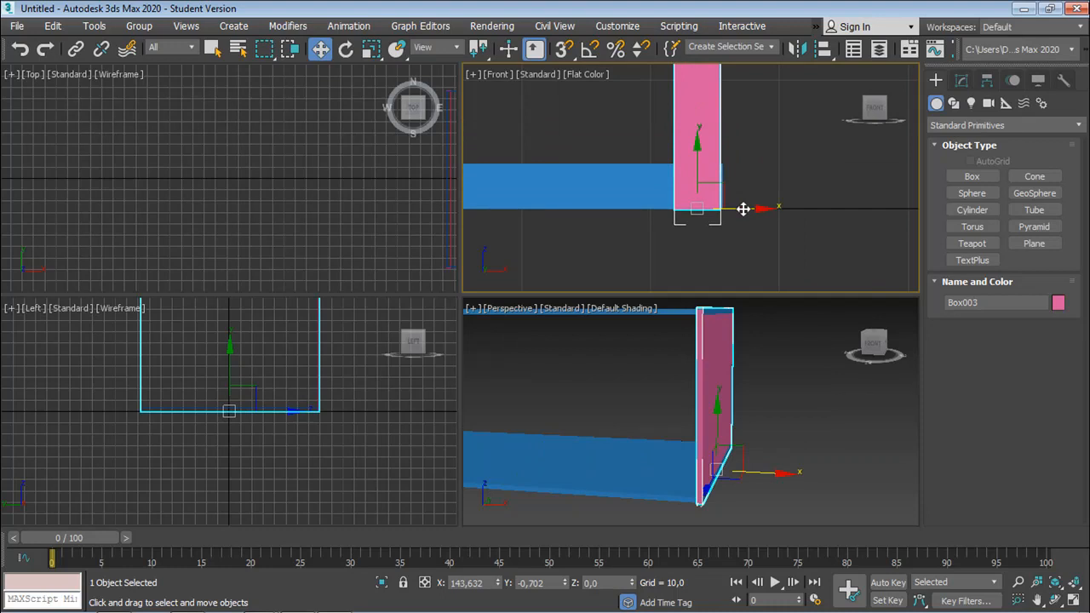
pyautogui.moveTo(743, 210); pyautogui.dragTo(745, 209)
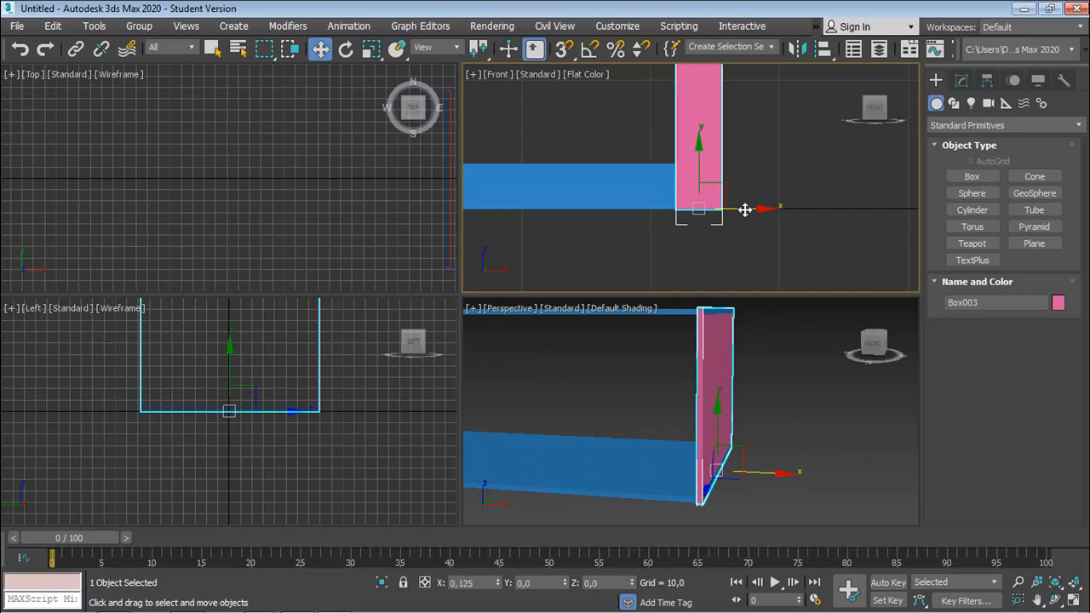
pyautogui.click(680, 254)
pyautogui.scroll(-2, 644, 200)
pyautogui.scroll(-6, 647, 197)
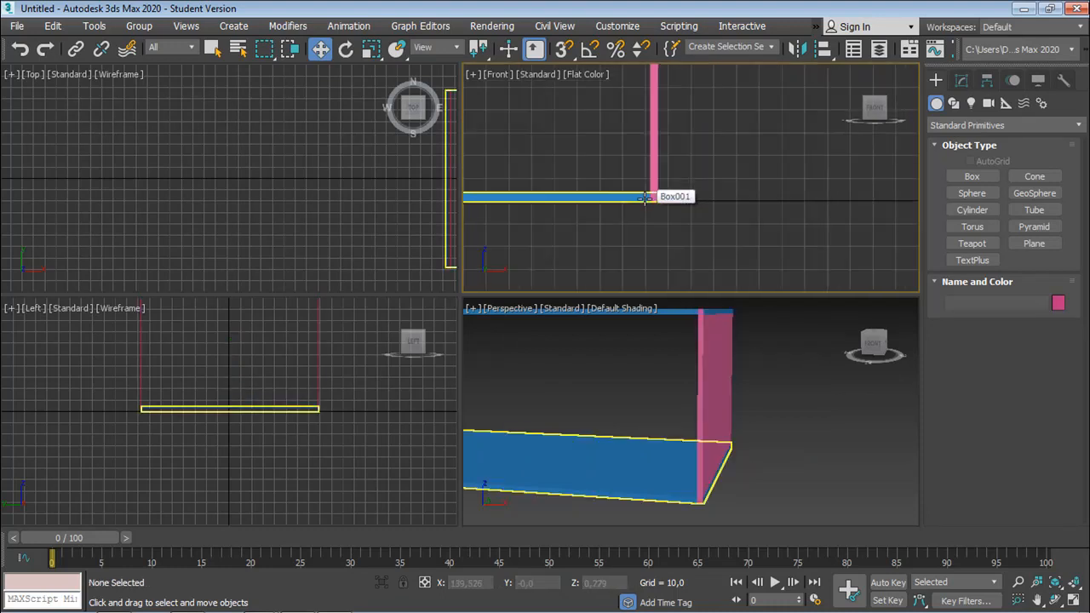
# Step: Orbit the Perspective view to examine the four assembled panels, and select the base panel
pyautogui.click(706, 416)
pyautogui.moveTo(706, 417); pyautogui.dragTo(790, 445, button='middle')
pyautogui.scroll(-3, 790, 446)
pyautogui.scroll(3, 790, 445)
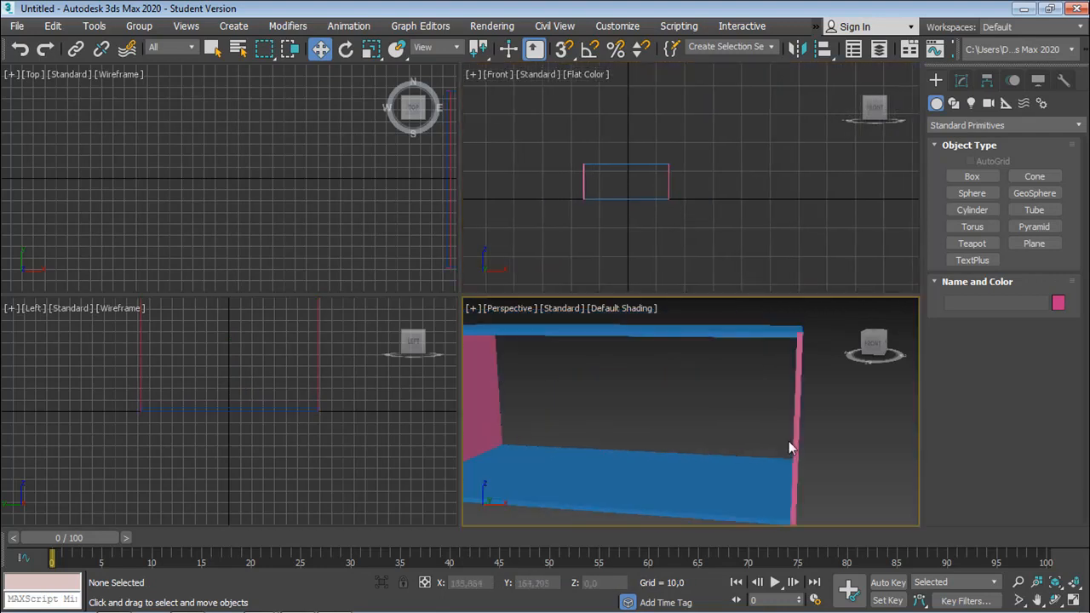
pyautogui.click(1054, 601)
pyautogui.moveTo(676, 450); pyautogui.dragTo(590, 409)
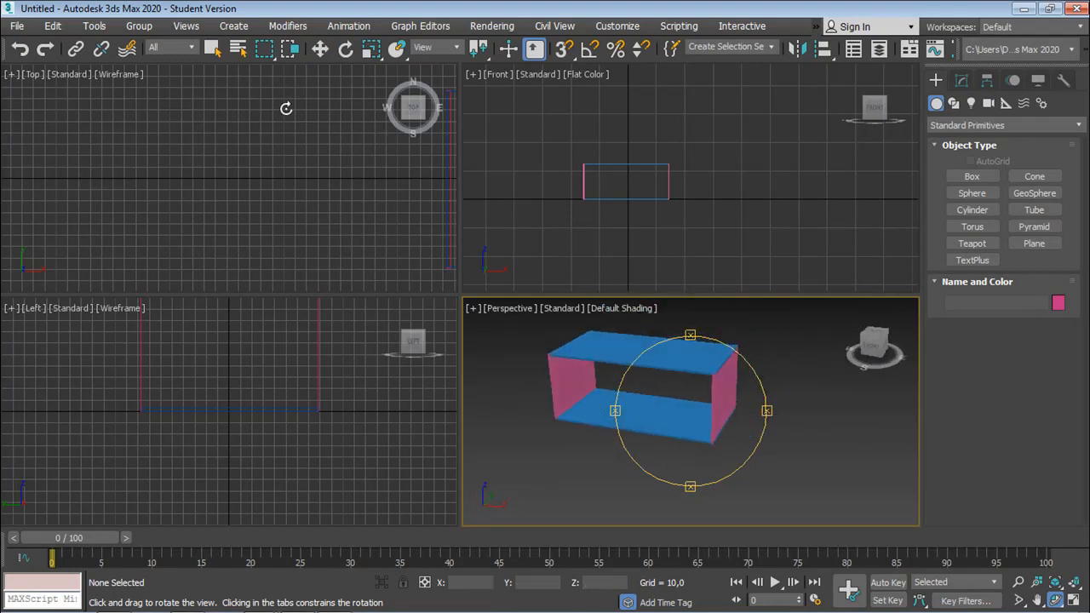
pyautogui.click(320, 51)
pyautogui.click(655, 412)
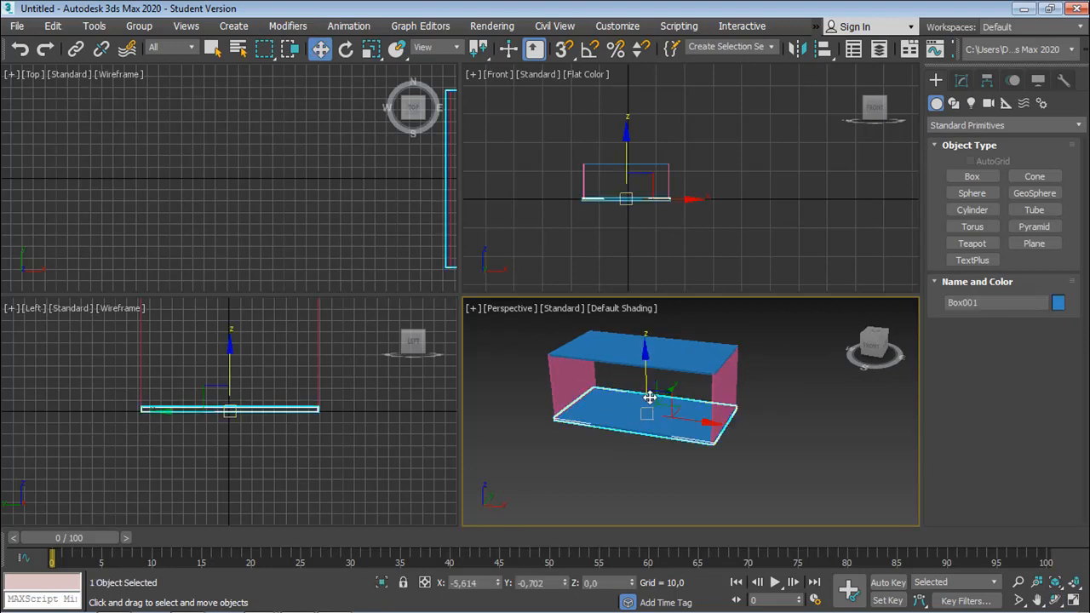
# Step: Create a thin back-panel box in the Front view spanning the frame, about 122 long and 295 wide
pyautogui.scroll(6, 586, 208)
pyautogui.moveTo(633, 195); pyautogui.dragTo(571, 224, button='middle')
pyautogui.click(971, 176)
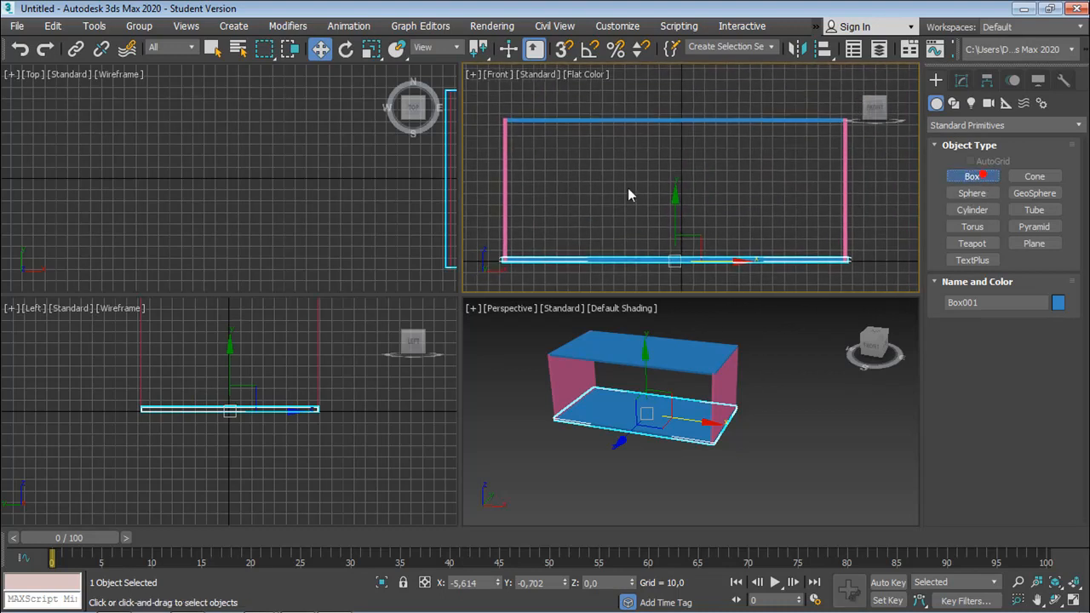
pyautogui.moveTo(504, 119); pyautogui.dragTo(841, 260)
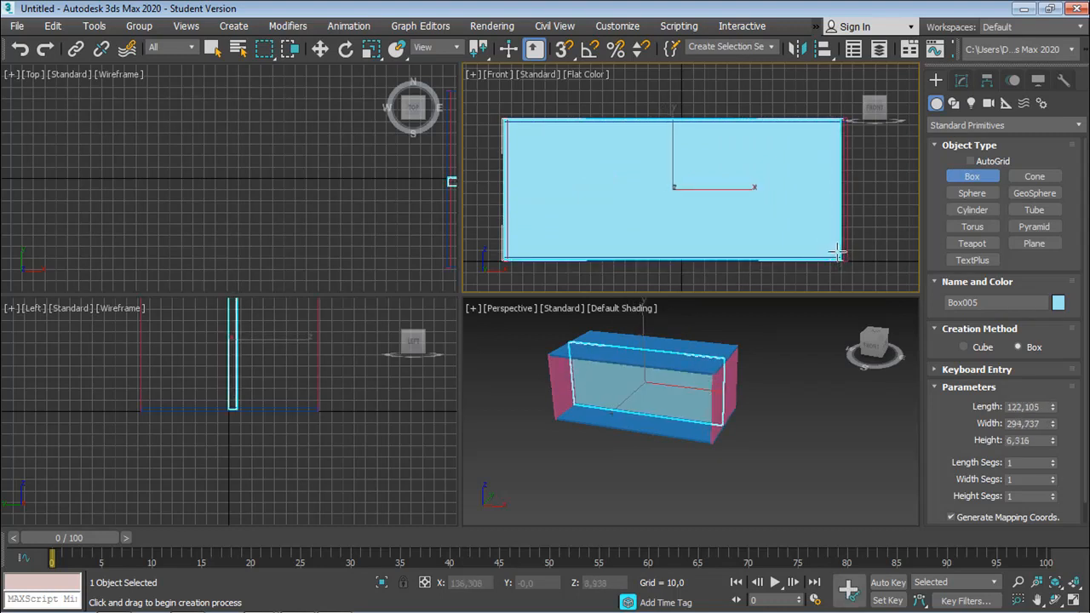
pyautogui.click(696, 238)
# Step: Hide the Left view's grid and move the back panel along Y to the frame's rear edge, at about Y 77.2
pyautogui.click(320, 48)
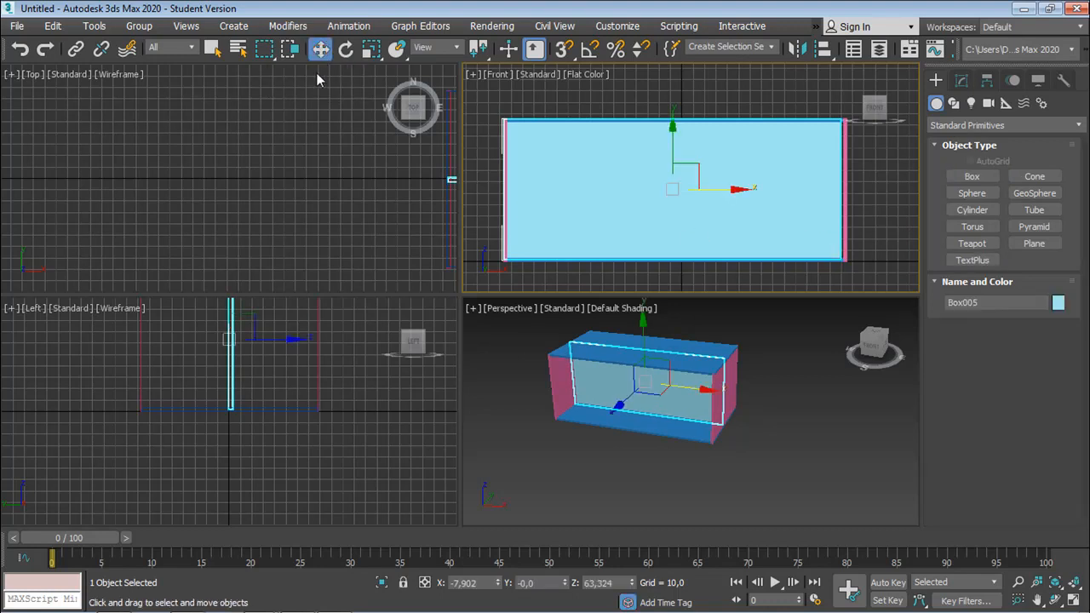
pyautogui.scroll(3, 289, 341)
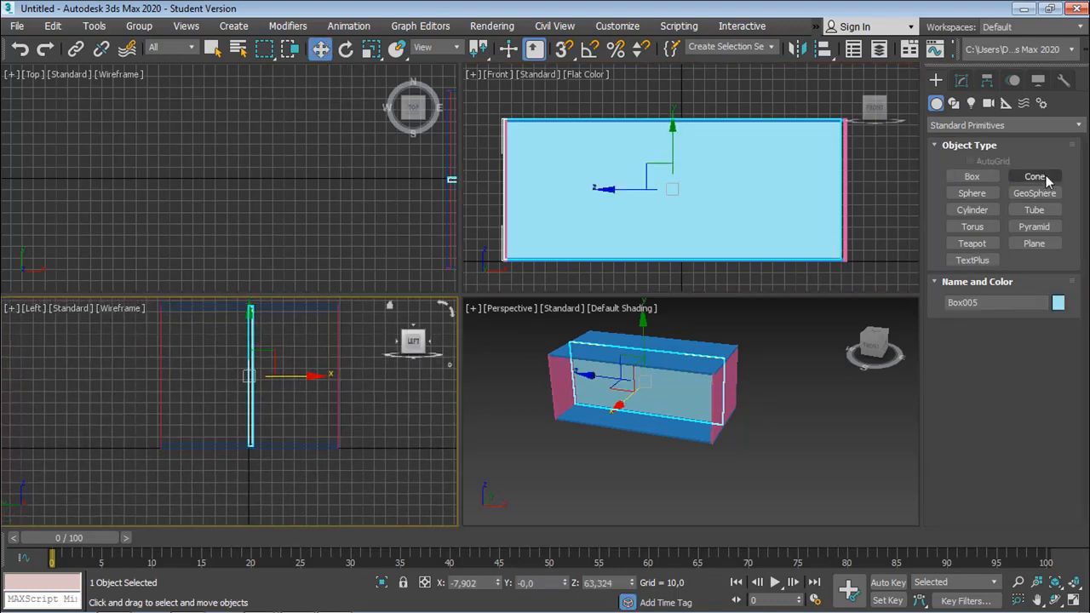
pyautogui.moveTo(302, 376); pyautogui.dragTo(216, 384)
pyautogui.moveTo(189, 383); pyautogui.dragTo(193, 415, button='middle')
pyautogui.press('g')
pyautogui.scroll(5, 156, 404)
pyautogui.scroll(3, 250, 411)
pyautogui.moveTo(308, 416); pyautogui.dragTo(291, 416)
# Step: Deselect the back panel and examine the finished open box from several angles in the Perspective view
pyautogui.click(673, 449)
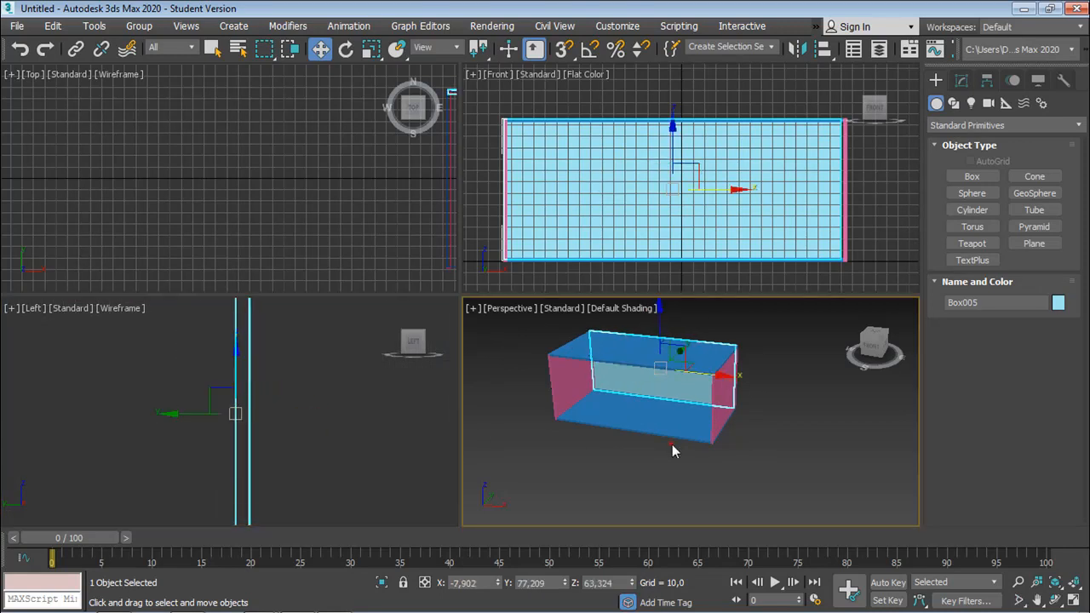
pyautogui.scroll(3, 664, 443)
pyautogui.scroll(-3, 764, 451)
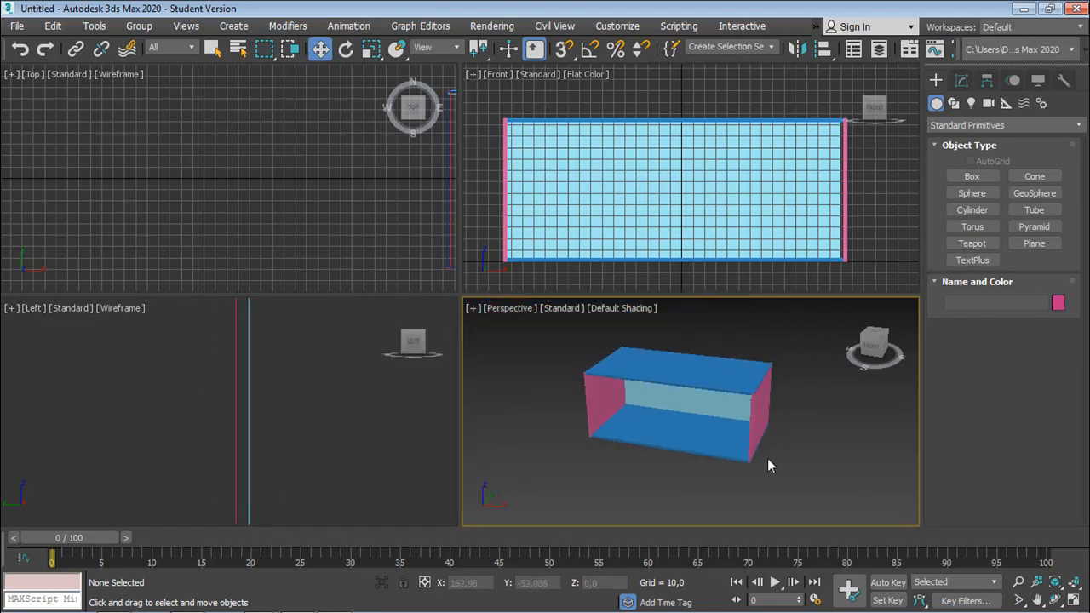
pyautogui.click(1054, 601)
pyautogui.moveTo(662, 437); pyautogui.dragTo(701, 433)
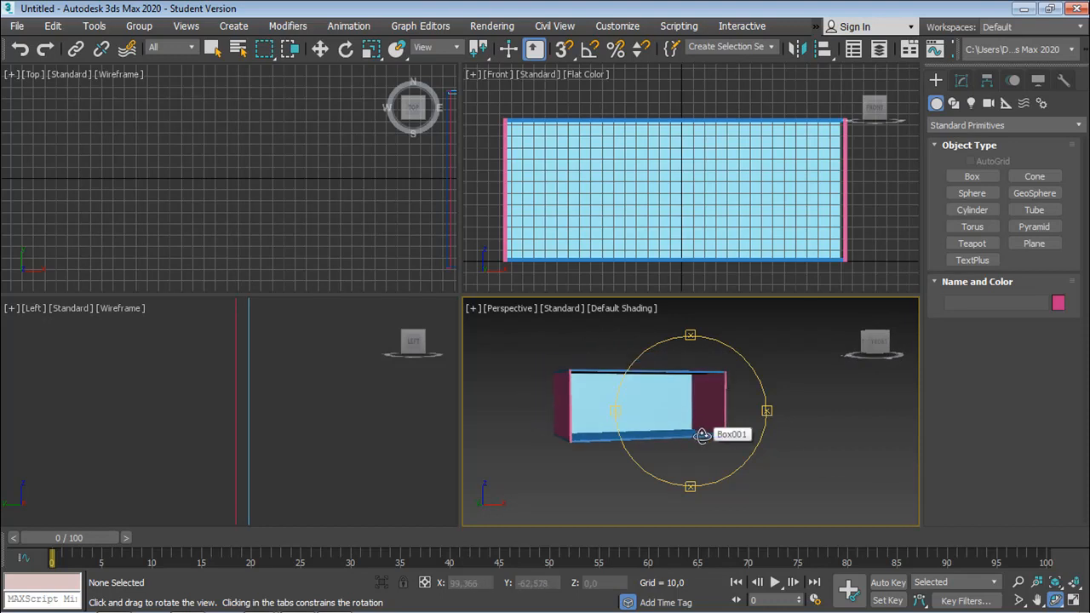
pyautogui.click(53, 25)
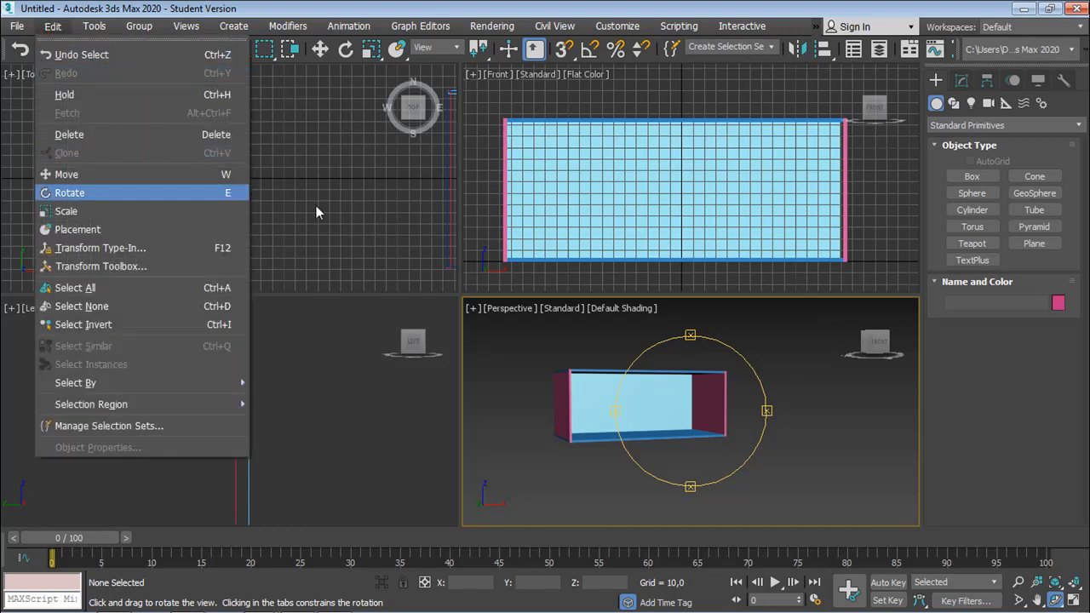
pyautogui.click(742, 231)
pyautogui.scroll(-3, 701, 375)
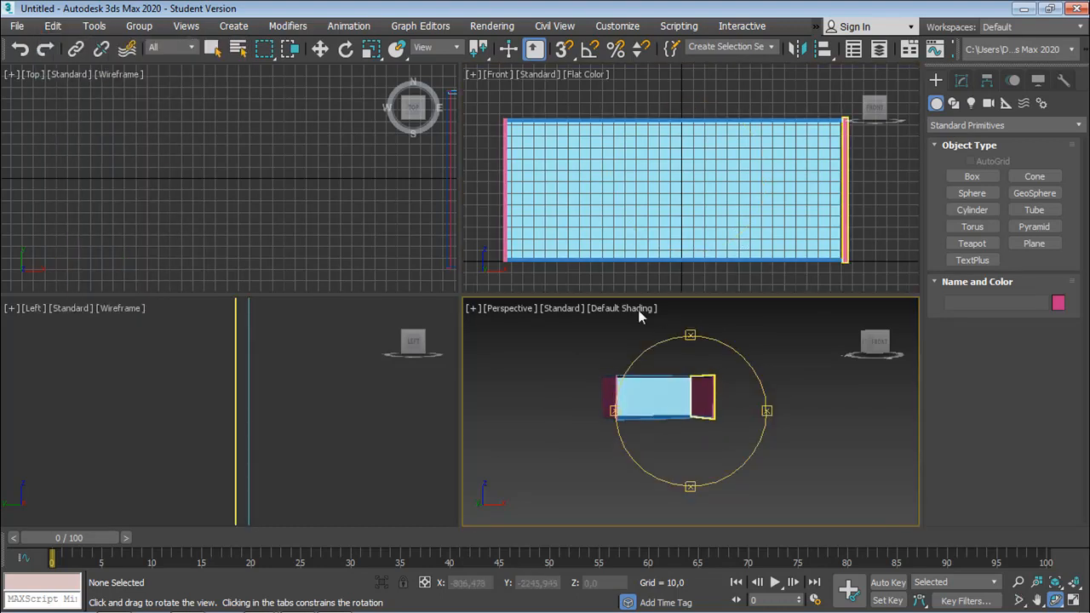
pyautogui.click(320, 49)
pyautogui.scroll(3, 725, 424)
pyautogui.moveTo(725, 424); pyautogui.dragTo(764, 421, button='middle')
pyautogui.scroll(2, 715, 419)
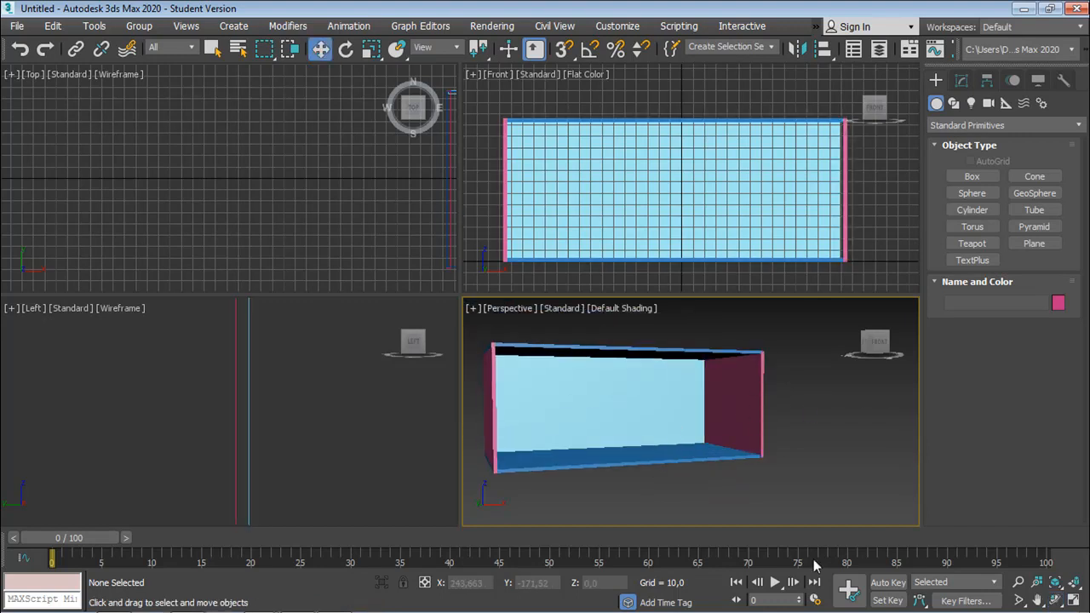
# Step: Maximize the Perspective viewport and orbit around the box's open front
pyautogui.hotkey('alt', 'w')
pyautogui.keyDown('alt'); pyautogui.moveTo(401, 275); pyautogui.dragTo(362, 322, button='middle'); pyautogui.keyUp('alt')
pyautogui.scroll(-3, 323, 307)
pyautogui.keyDown('alt'); pyautogui.moveTo(362, 322); pyautogui.dragTo(397, 326, button='middle'); pyautogui.keyUp('alt')
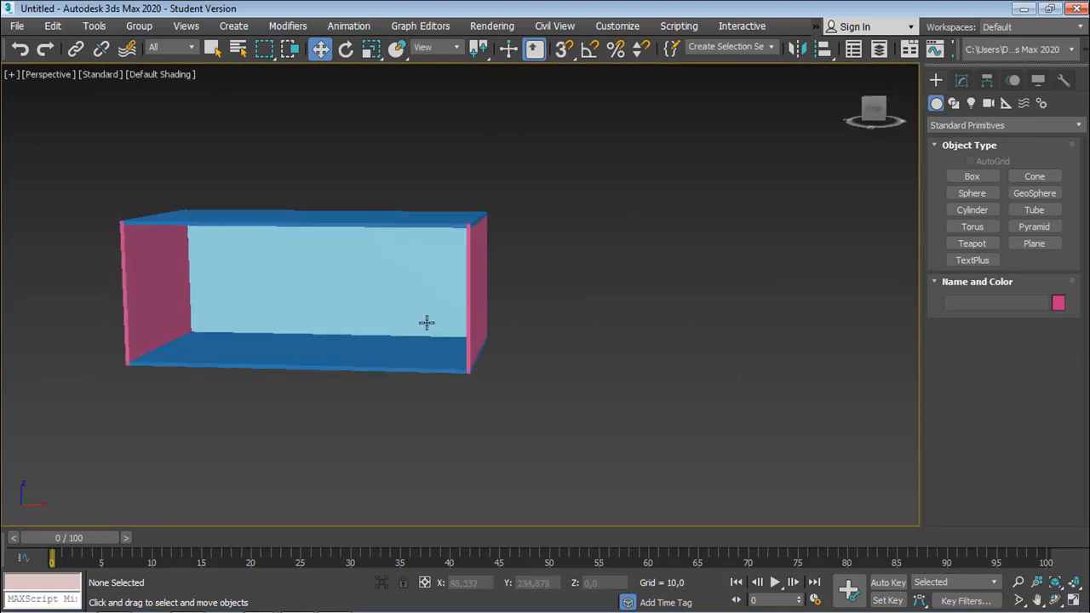
# Step: Delete the right upright panel and the top panel of the box
pyautogui.click(473, 298)
pyautogui.keyDown('alt'); pyautogui.moveTo(477, 298); pyautogui.dragTo(456, 318, button='middle'); pyautogui.keyUp('alt')
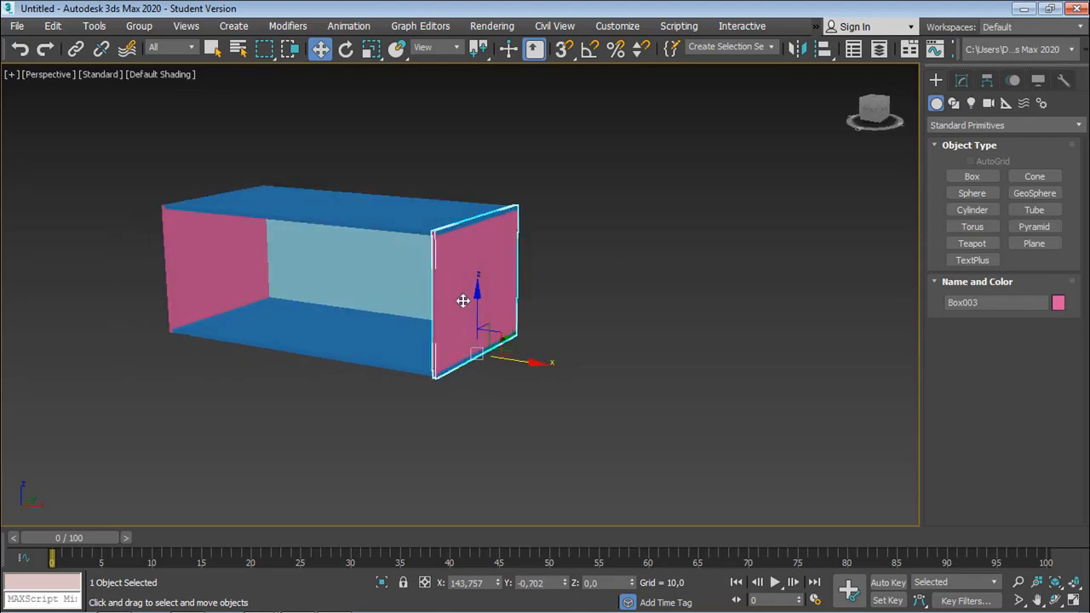
pyautogui.press('Delete')
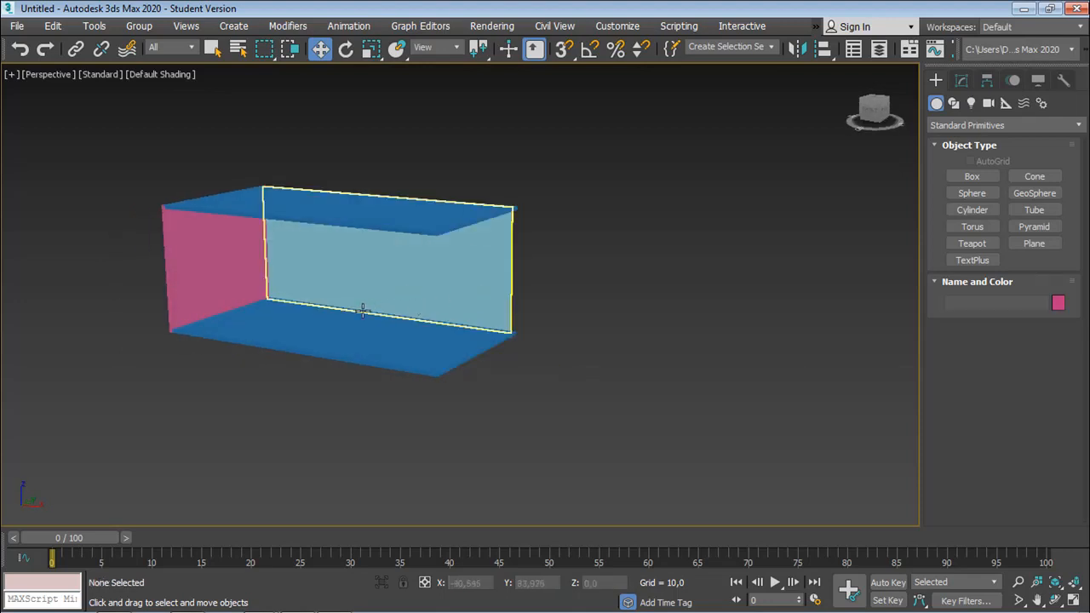
pyautogui.click(328, 222)
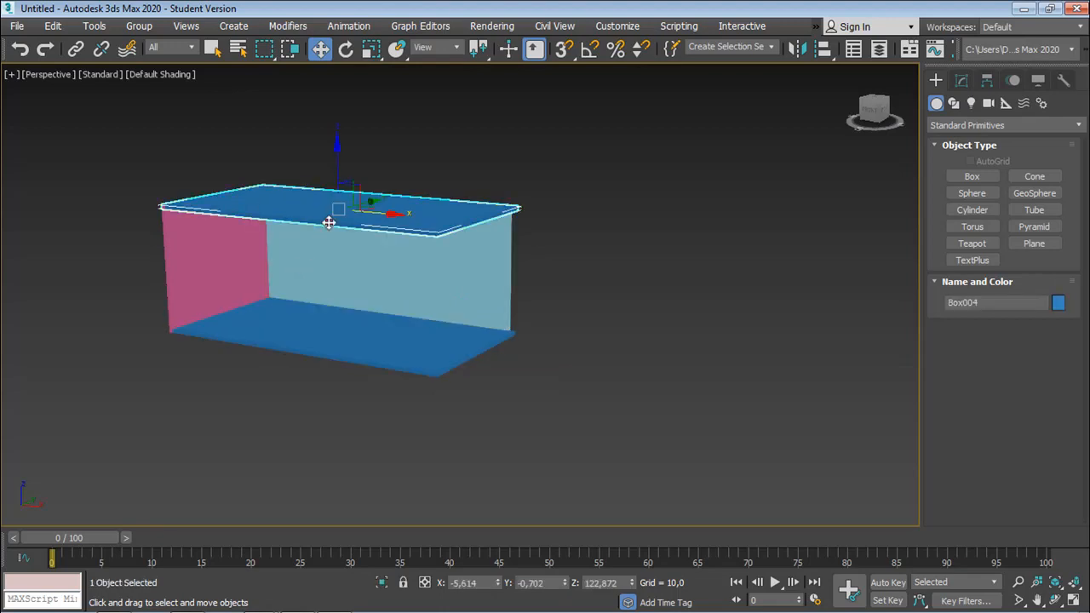
pyautogui.press('Delete')
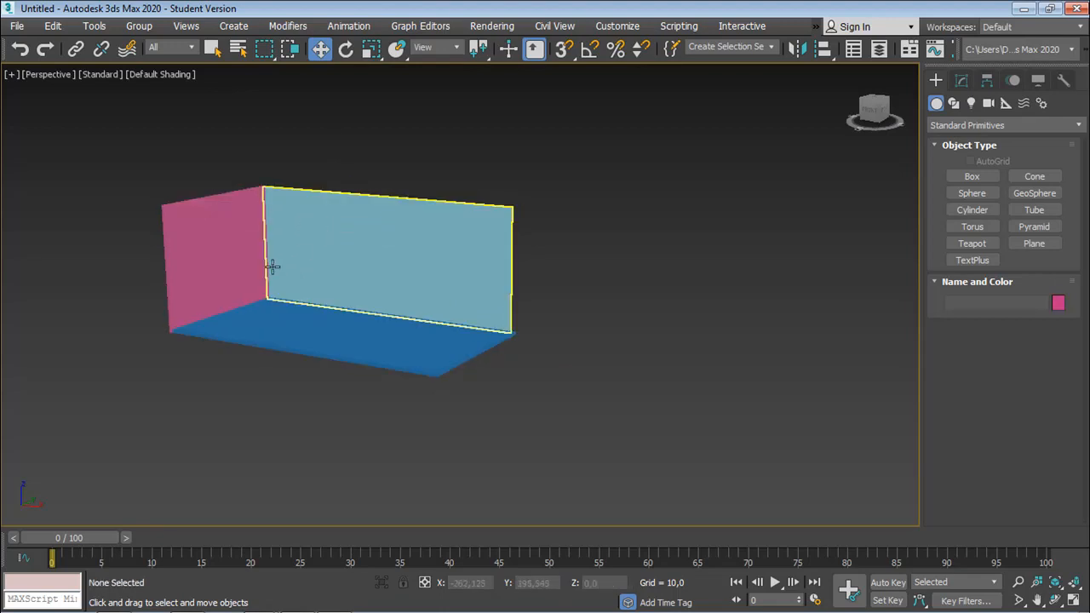
# Step: Clone the left upright panel along X as a single copy at about X -68.7, and delete that copy
pyautogui.click(189, 259)
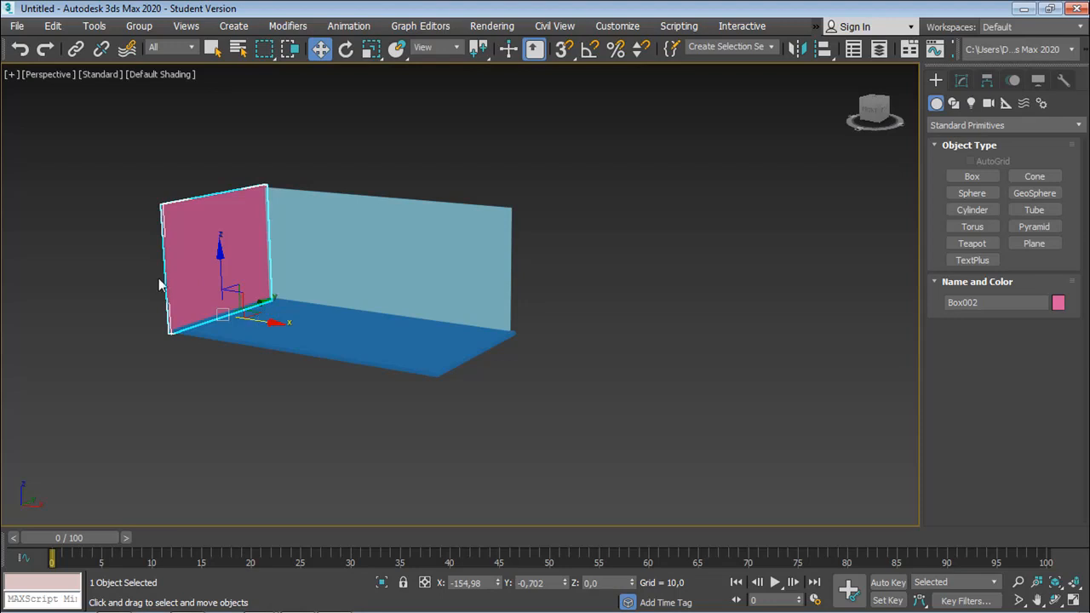
pyautogui.keyDown('shift'); pyautogui.moveTo(262, 323); pyautogui.dragTo(324, 346); pyautogui.keyUp('shift')
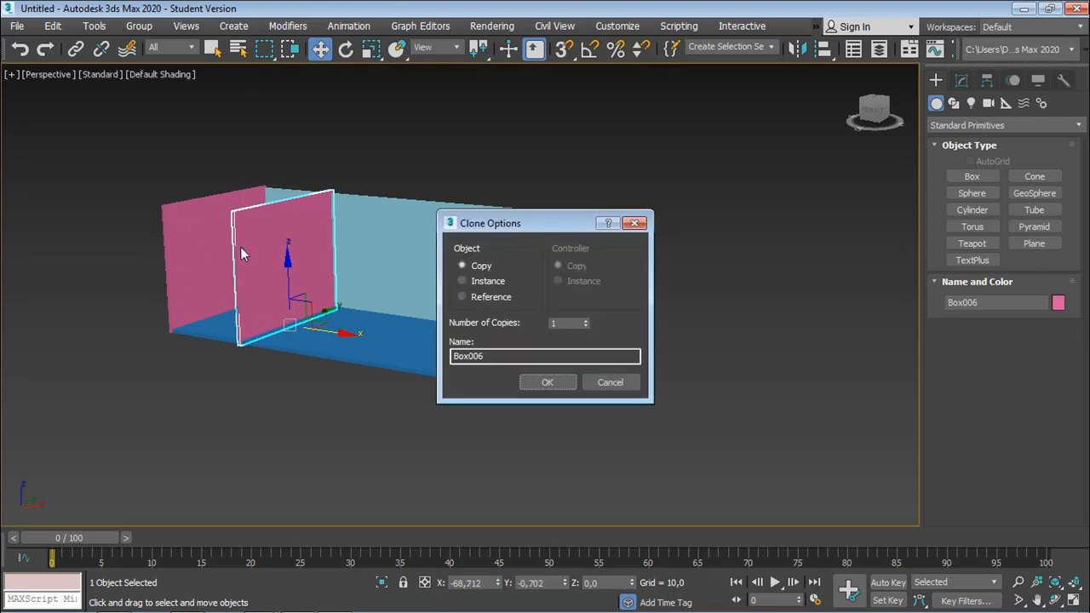
pyautogui.moveTo(474, 228); pyautogui.dragTo(583, 152)
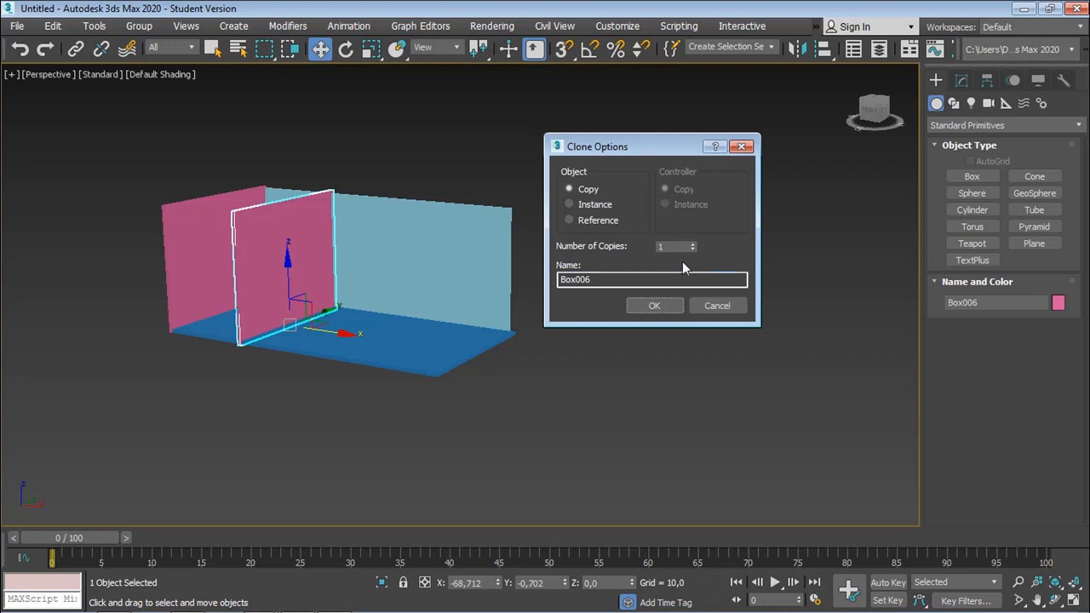
pyautogui.click(669, 307)
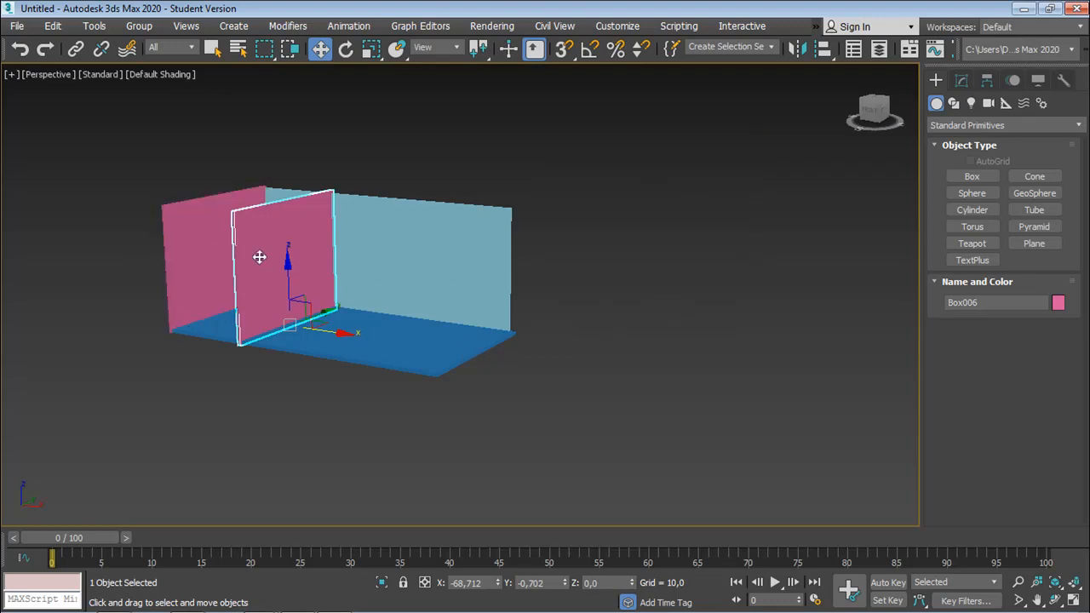
pyautogui.press('Delete')
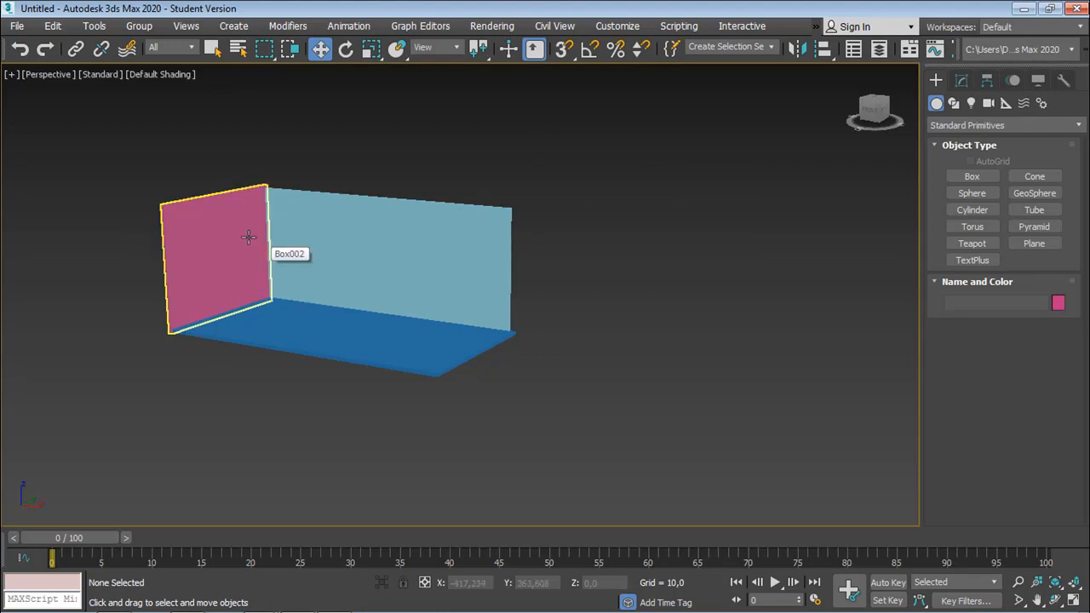
# Step: Clone the left upright panel along X as 3 evenly spaced copies, with the first at about X -42.9
pyautogui.click(229, 292)
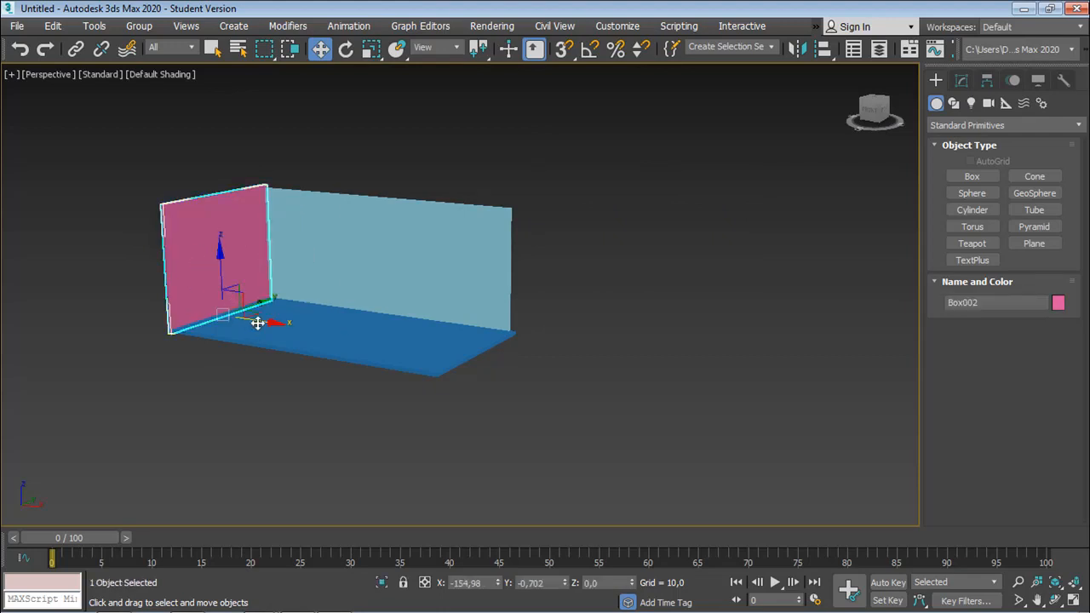
pyautogui.keyDown('shift'); pyautogui.moveTo(261, 319); pyautogui.dragTo(352, 342); pyautogui.keyUp('shift')
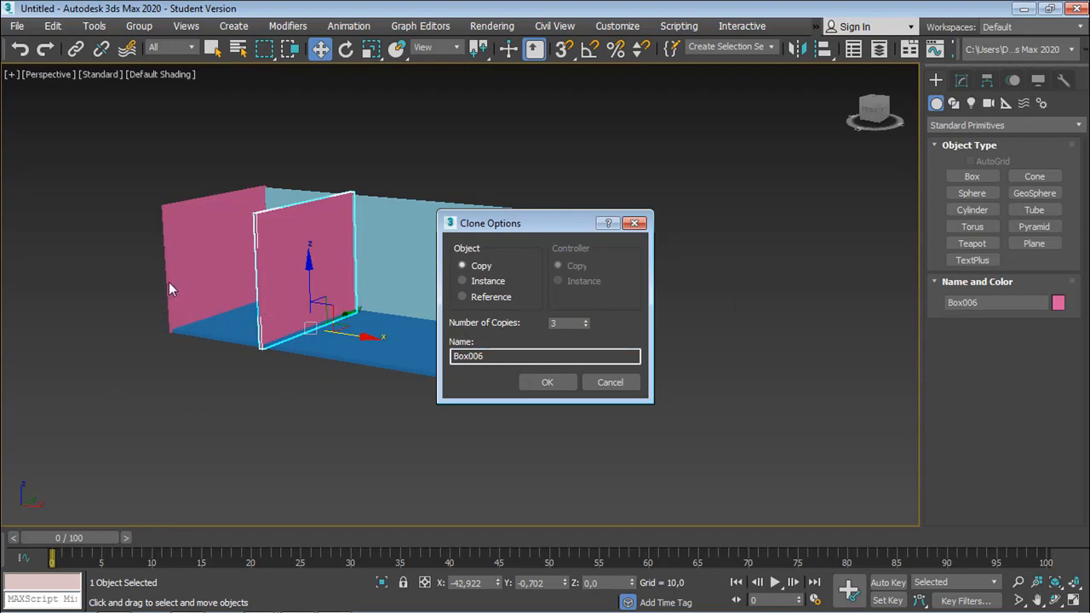
pyautogui.click(548, 383)
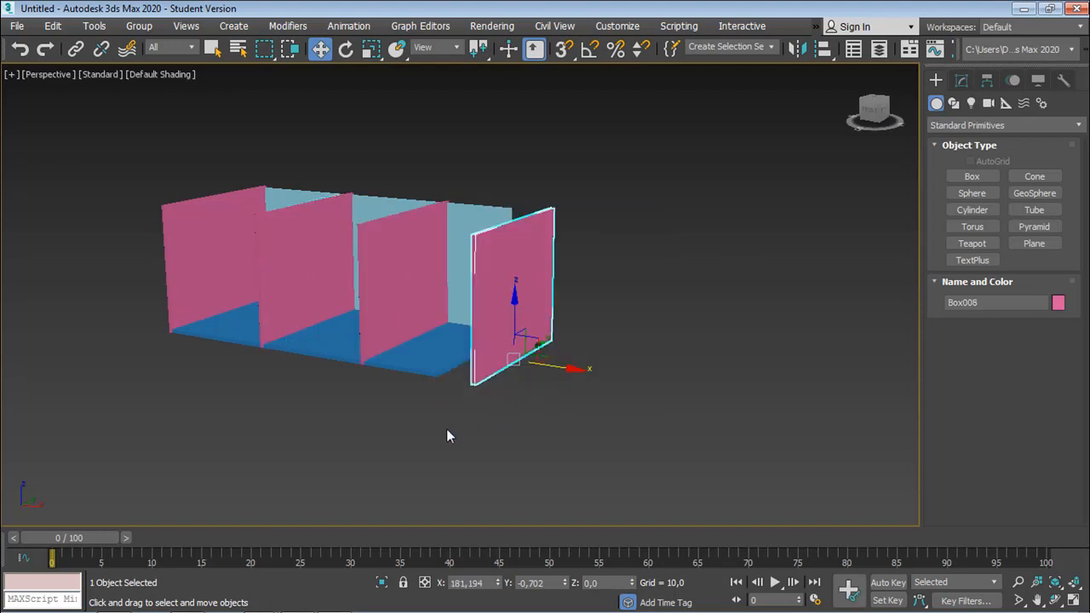
pyautogui.moveTo(431, 388)
pyautogui.keyDown('alt'); pyautogui.mouseDown(button='middle')
pyautogui.moveTo(521, 396)
pyautogui.moveTo(523, 382)
pyautogui.moveTo(501, 371)
pyautogui.moveTo(449, 388)
pyautogui.mouseUp(button='middle'); pyautogui.keyUp('alt')
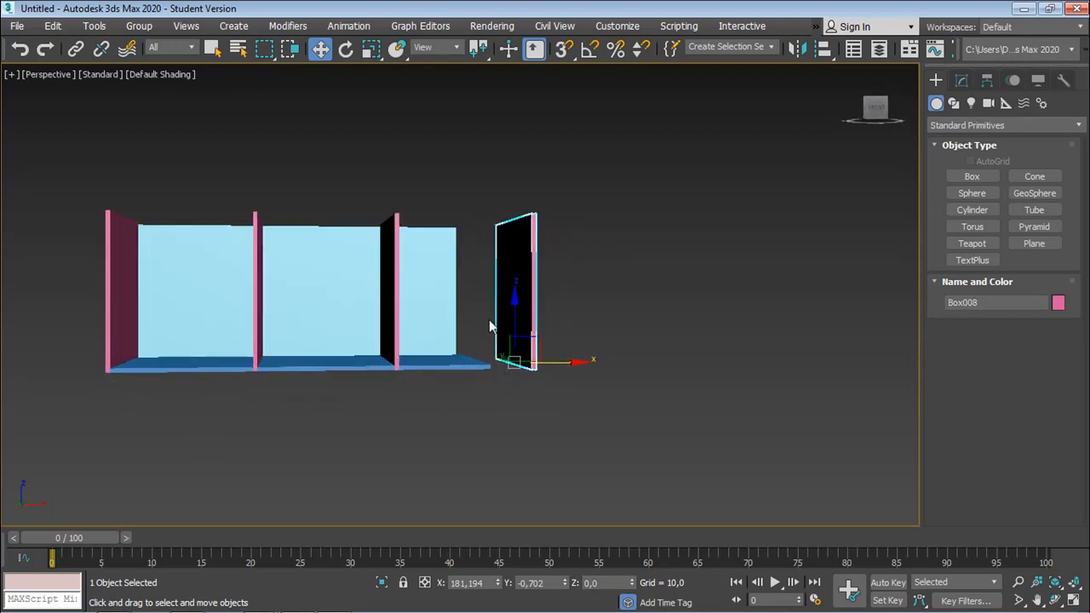
# Step: Delete the three cloned upright panels, leaving the original left upright, base and back panel
pyautogui.press('Delete')
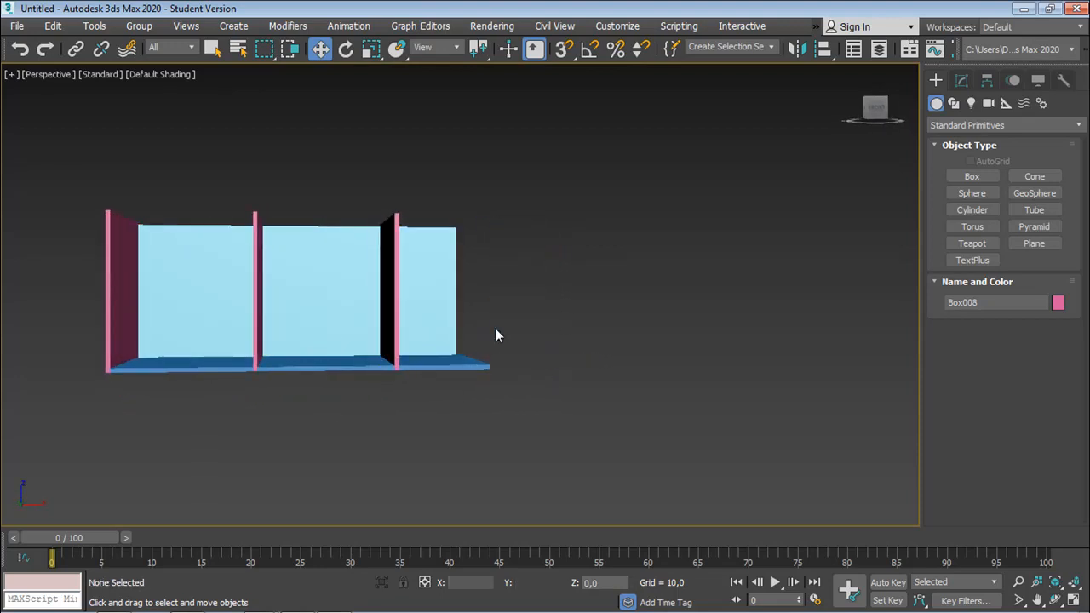
pyautogui.click(392, 318)
pyautogui.press('Delete')
pyautogui.click(257, 332)
pyautogui.press('Delete')
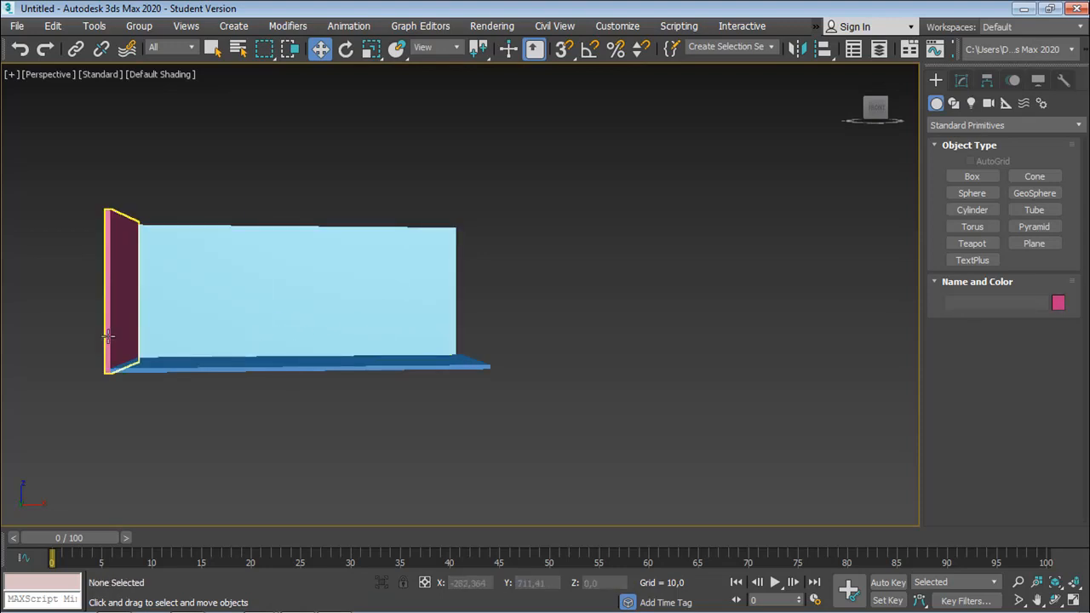
# Step: Switch the viewport to the Front view, hide its grid and display it with Wireframe Override
pyautogui.press('f')
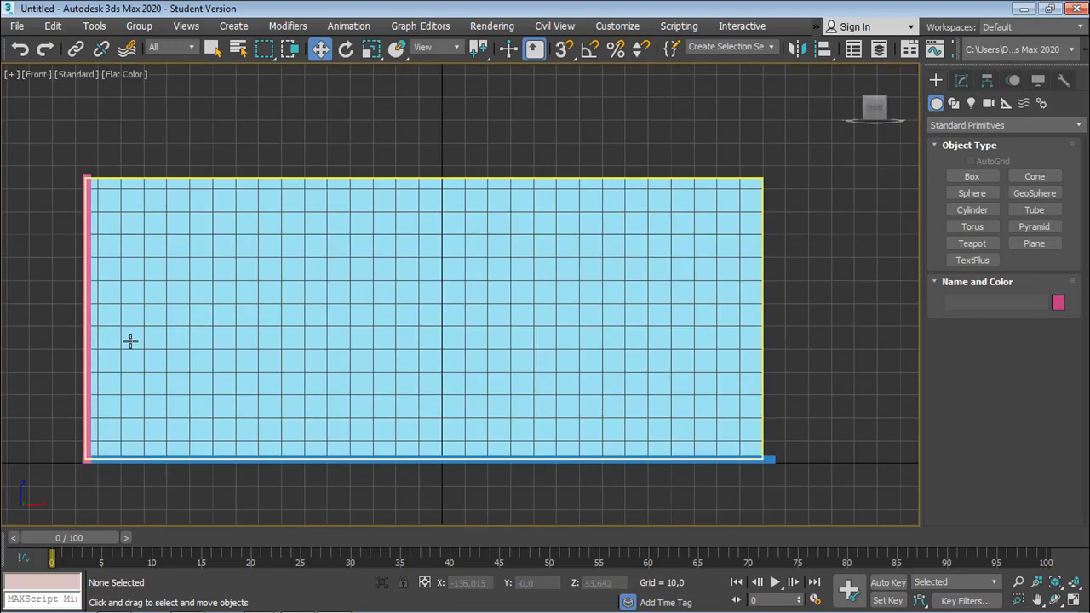
pyautogui.press('g')
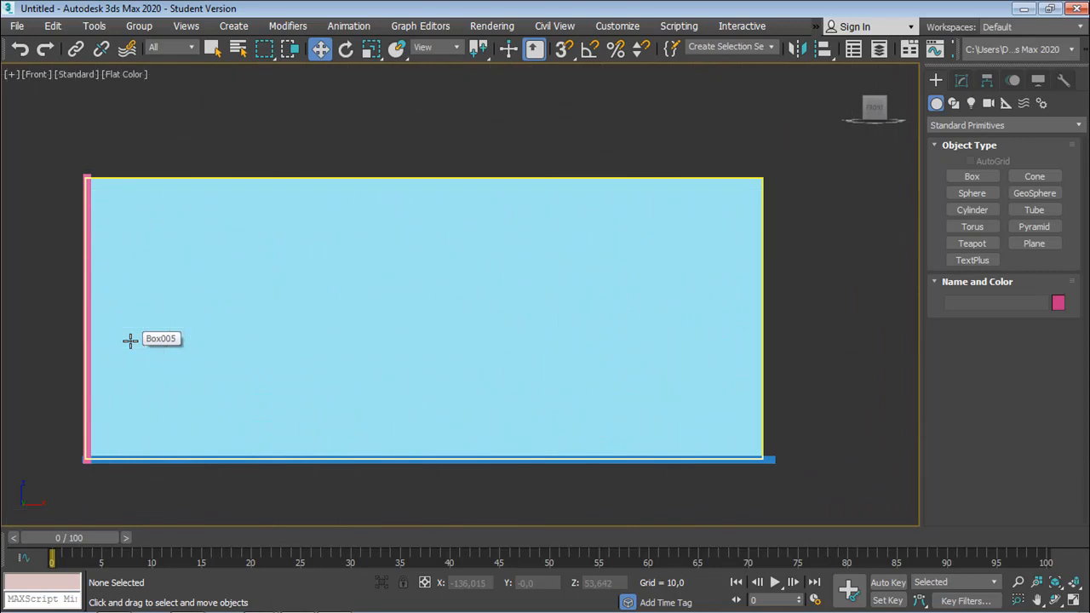
pyautogui.click(114, 75)
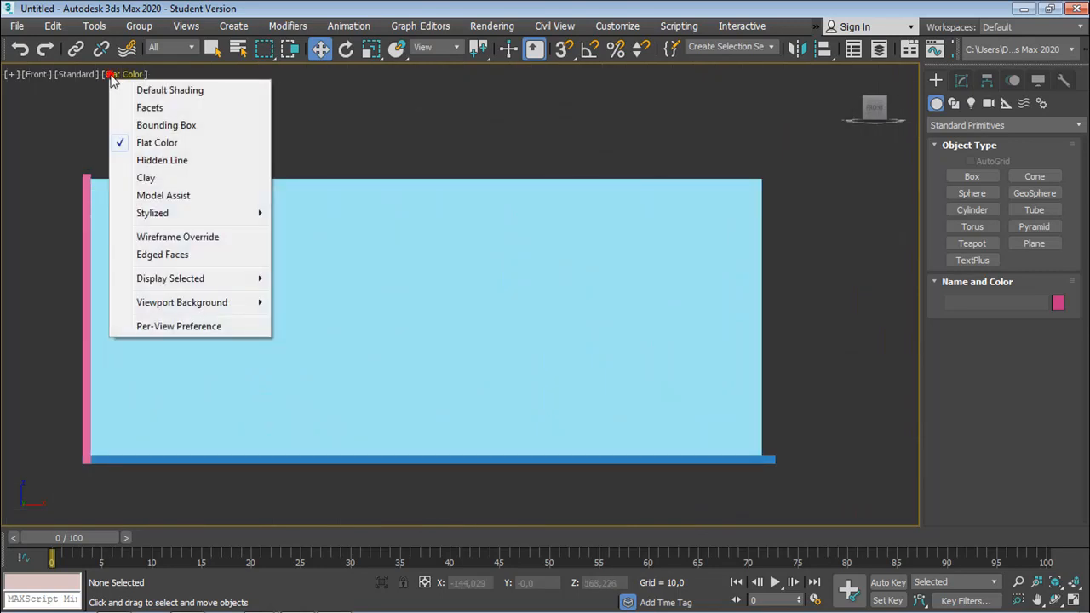
pyautogui.click(158, 238)
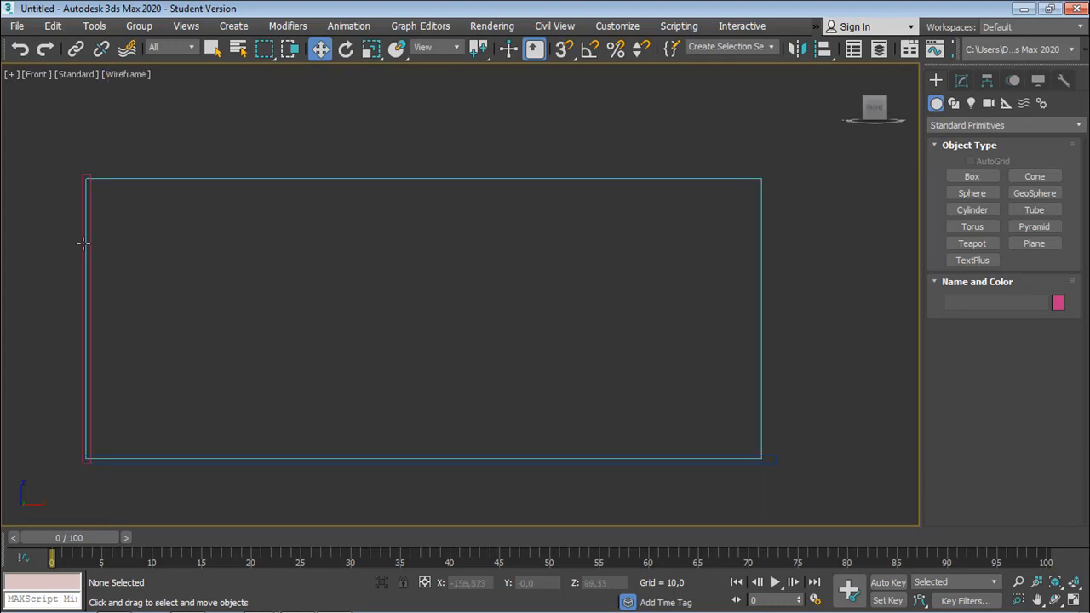
# Step: Clone the left upright along X as 3 evenly spaced copies, with the first at about X -68.4
pyautogui.click(88, 177)
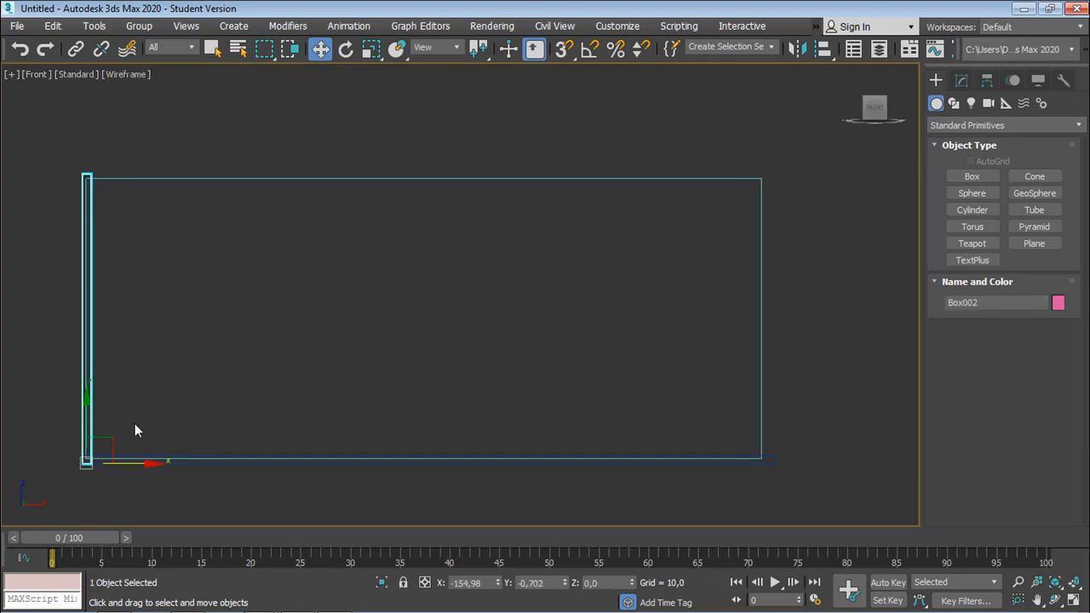
pyautogui.moveTo(124, 466); pyautogui.dragTo(321, 469)
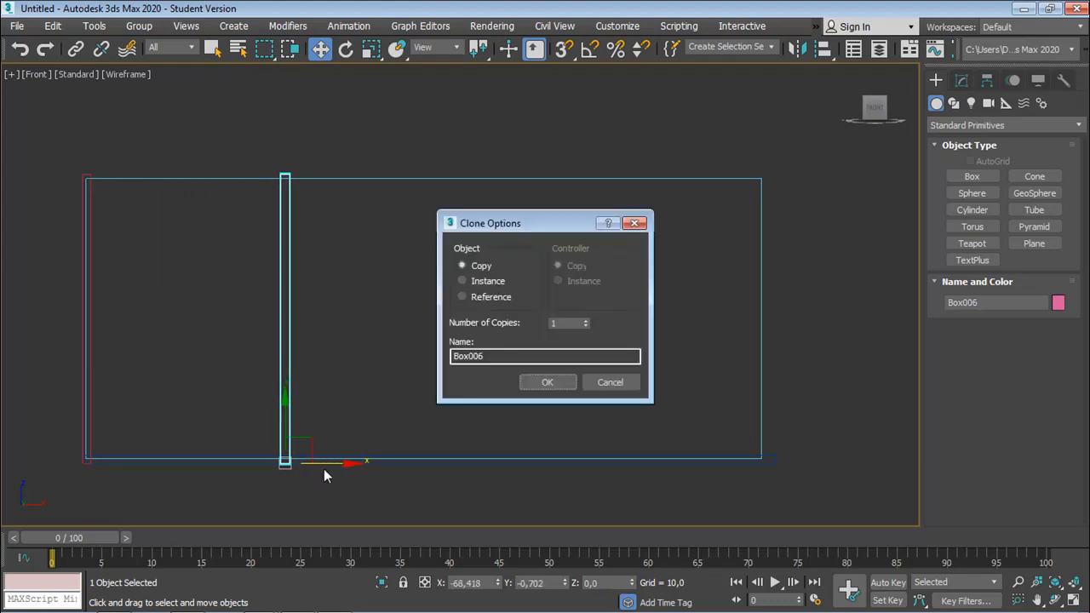
pyautogui.click(585, 320)
pyautogui.click(546, 381)
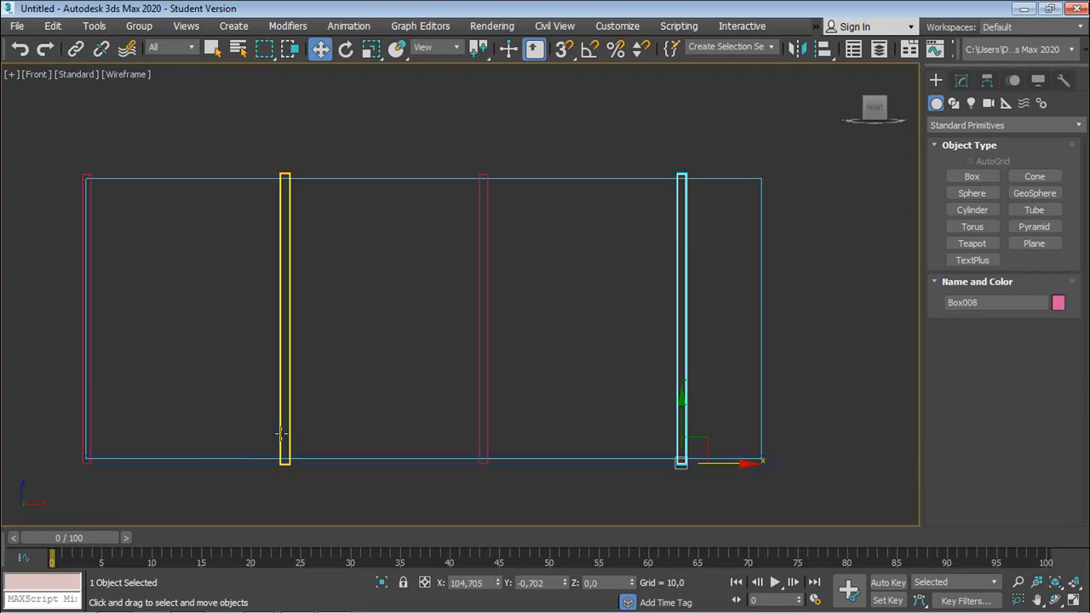
# Step: Restore shaded display, return to the Perspective view and examine the row of upright panels at an angle
pyautogui.press('F3')
pyautogui.keyDown('alt'); pyautogui.moveTo(304, 451); pyautogui.dragTo(316, 474, button='middle'); pyautogui.keyUp('alt')
pyautogui.press('F3')
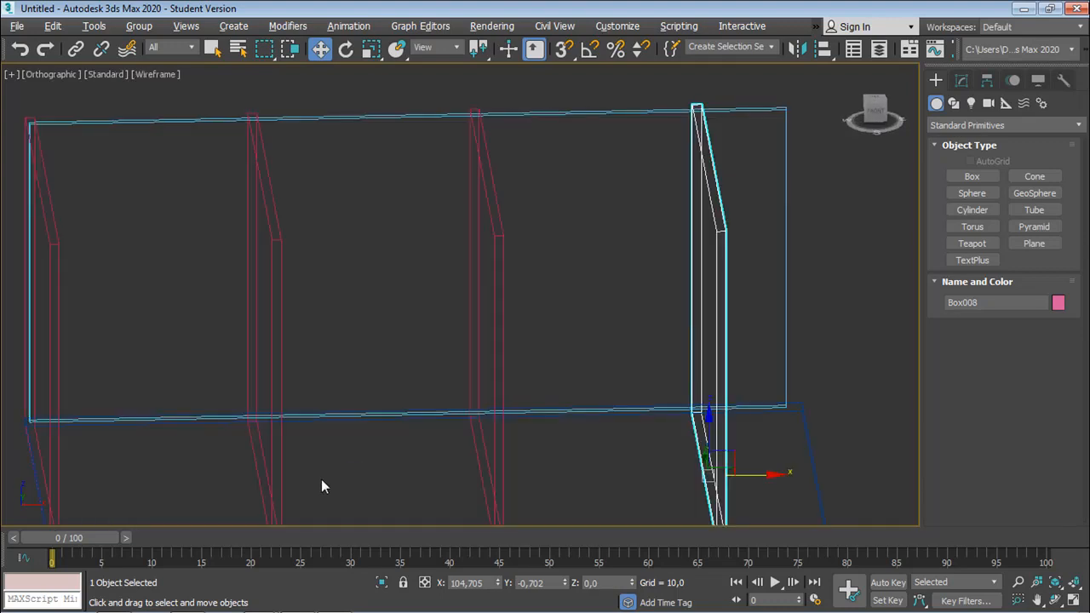
pyautogui.click(107, 74)
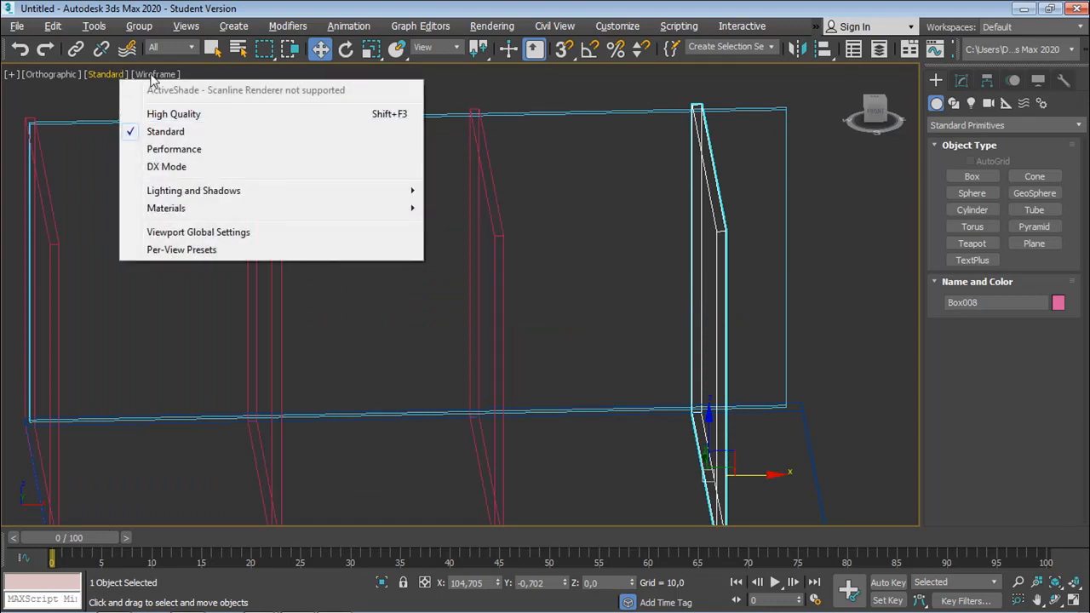
pyautogui.click(154, 75)
pyautogui.click(198, 89)
pyautogui.scroll(-5, 304, 253)
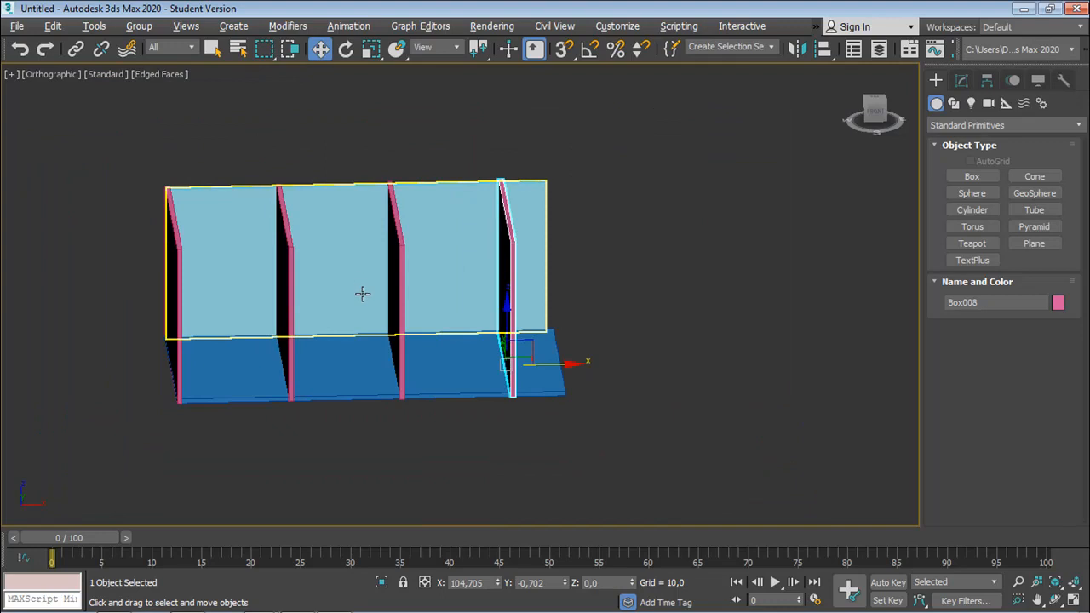
pyautogui.press('p')
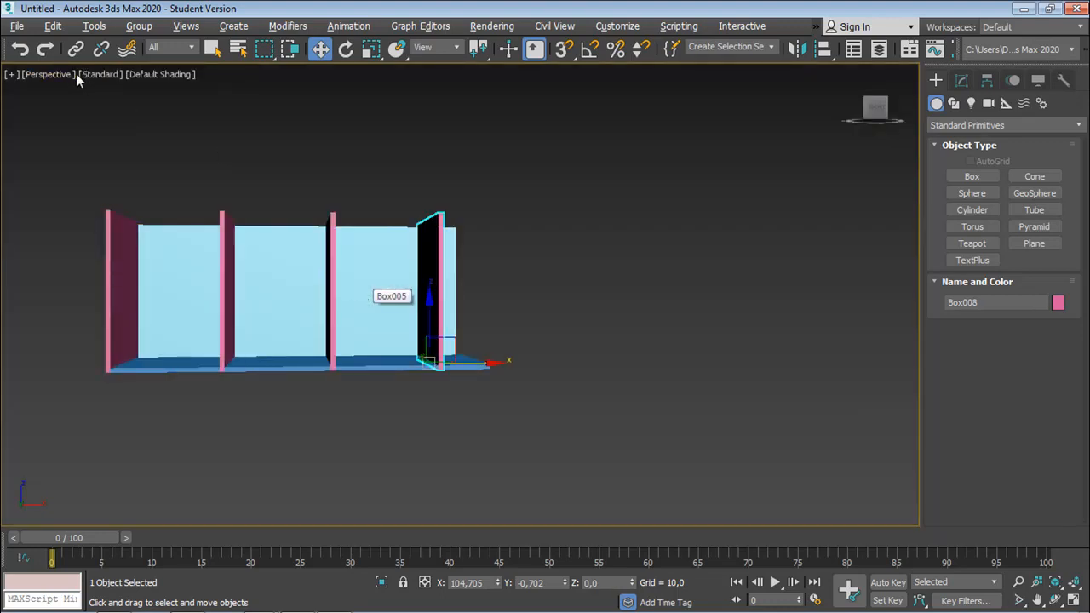
pyautogui.keyDown('alt'); pyautogui.moveTo(397, 250); pyautogui.dragTo(346, 287, button='middle'); pyautogui.keyUp('alt')
pyautogui.scroll(4, 348, 284)
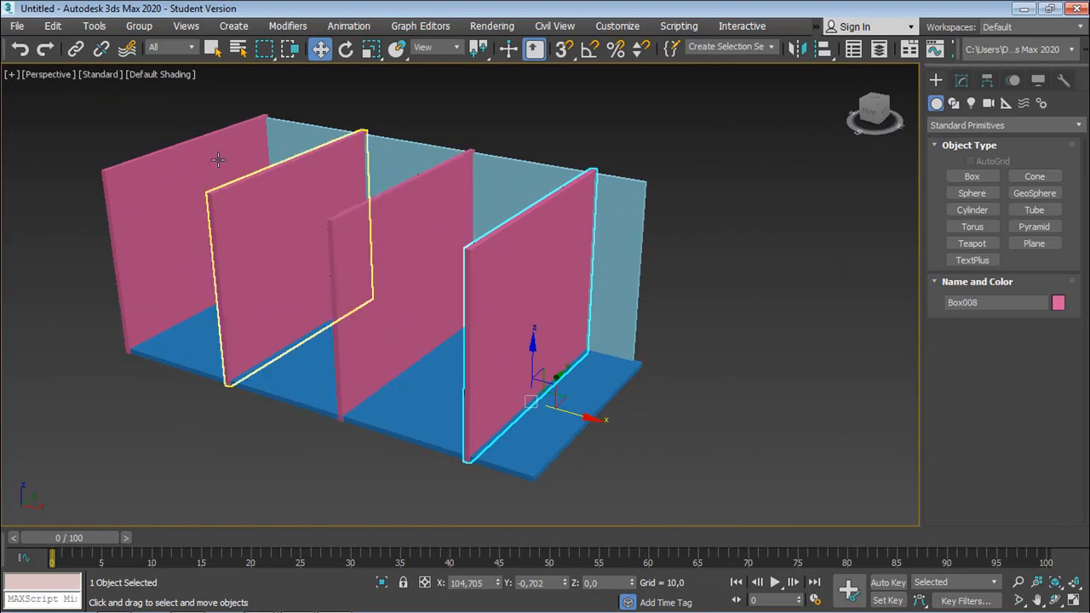
# Step: Display the Perspective viewport with Wireframe Override, deselect the panel and restore Default Shading
pyautogui.click(139, 74)
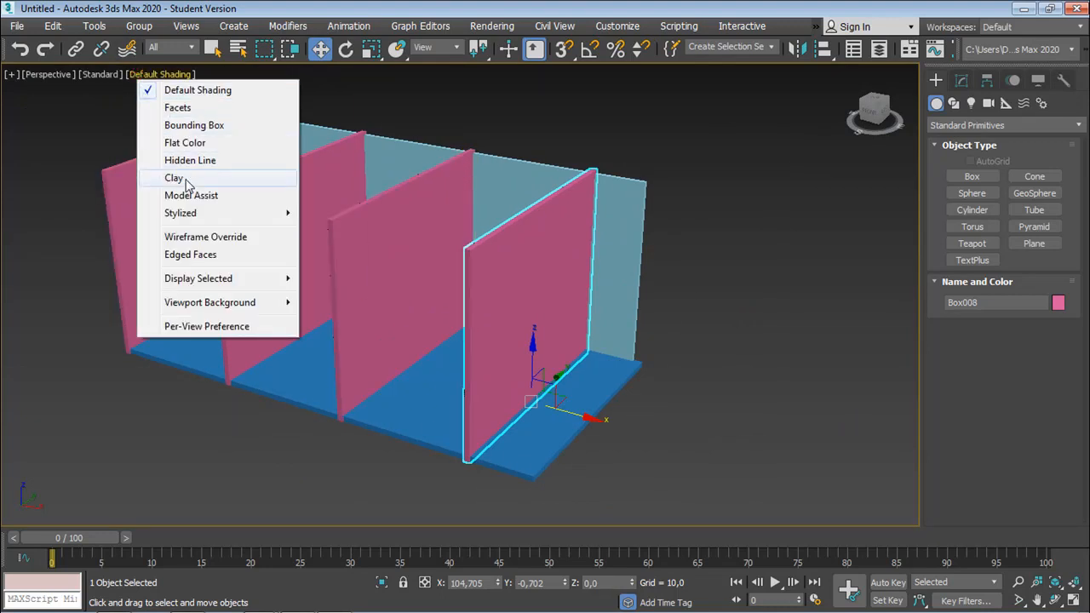
pyautogui.click(188, 237)
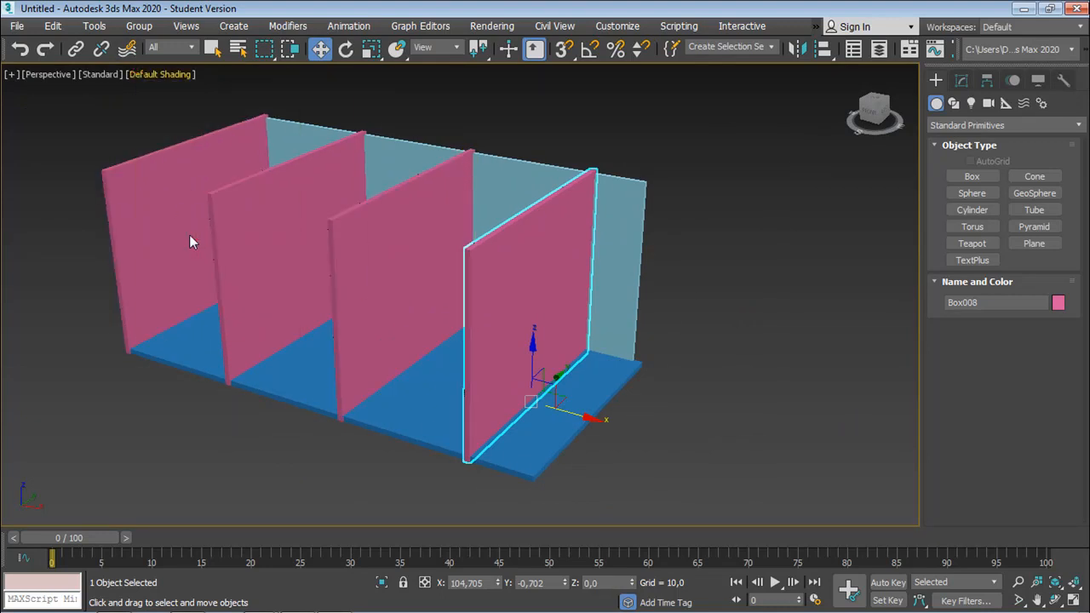
pyautogui.click(719, 205)
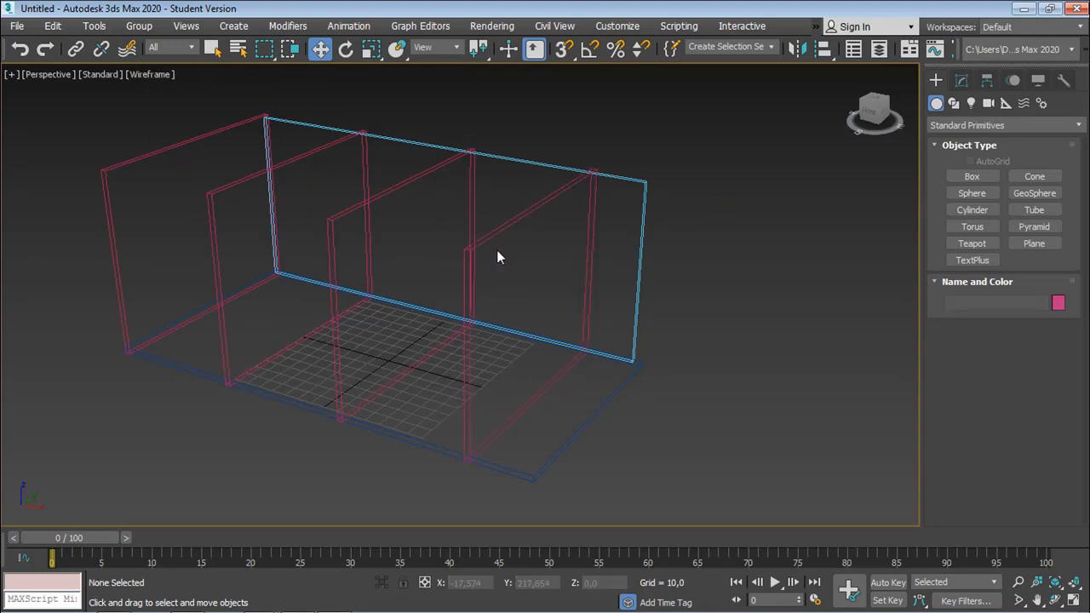
pyautogui.click(136, 76)
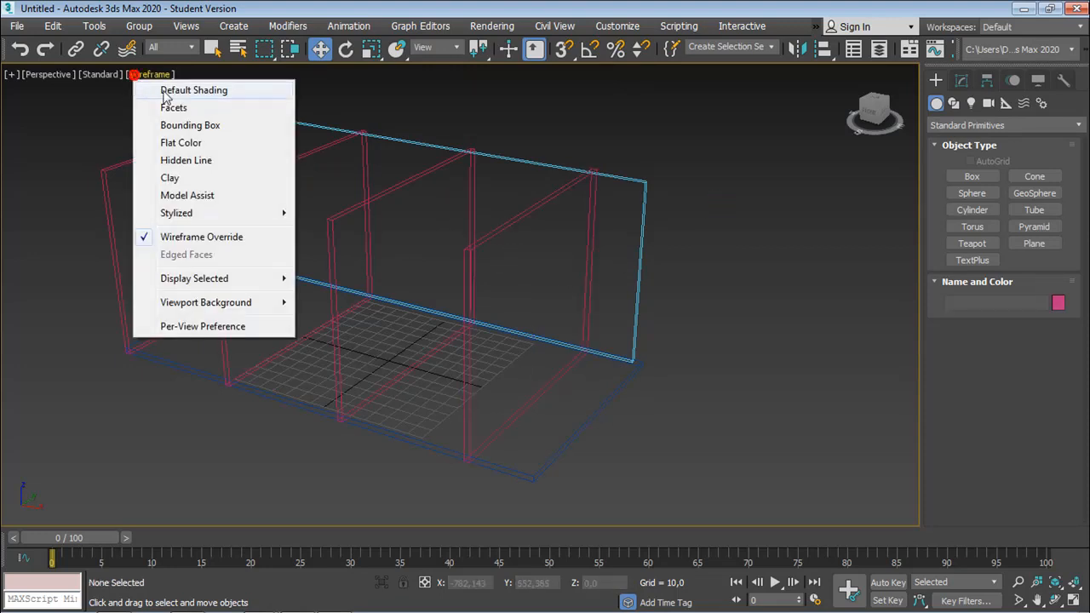
pyautogui.click(820, 166)
pyautogui.press('F3')
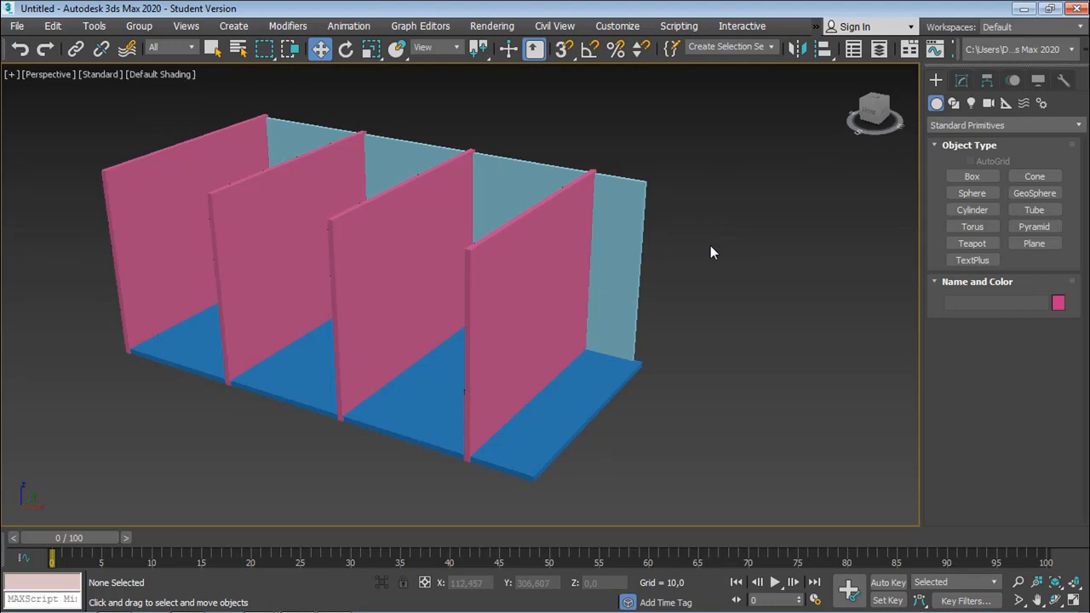
# Step: Toggle the Perspective viewport repeatedly between wireframe and shaded display, ending in Default Shading
pyautogui.press('F3')
pyautogui.press('F3')
pyautogui.press('F3')
pyautogui.press('F3')
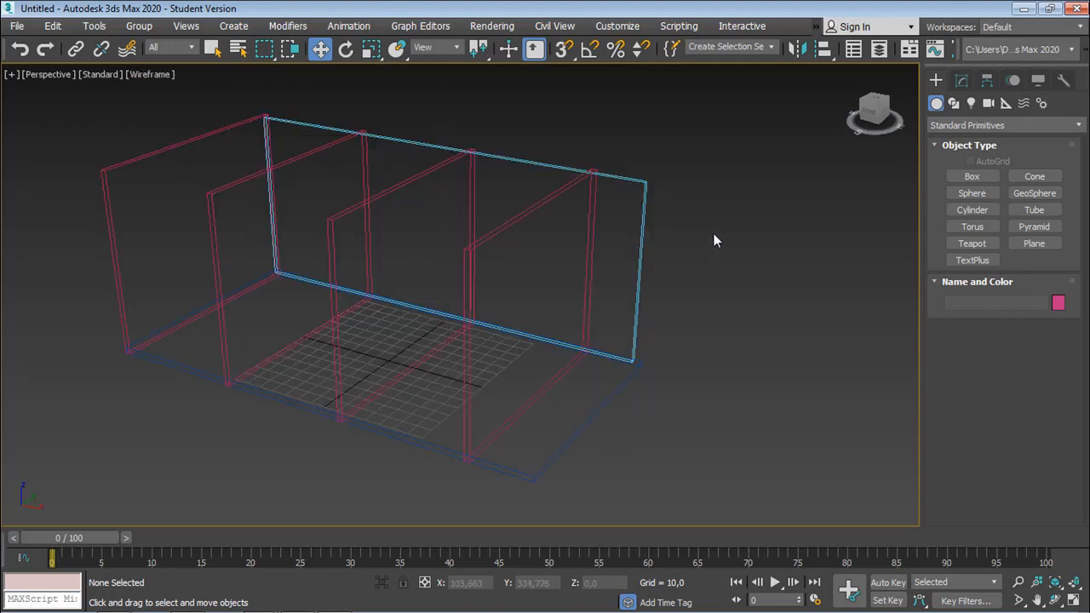
pyautogui.click(188, 148)
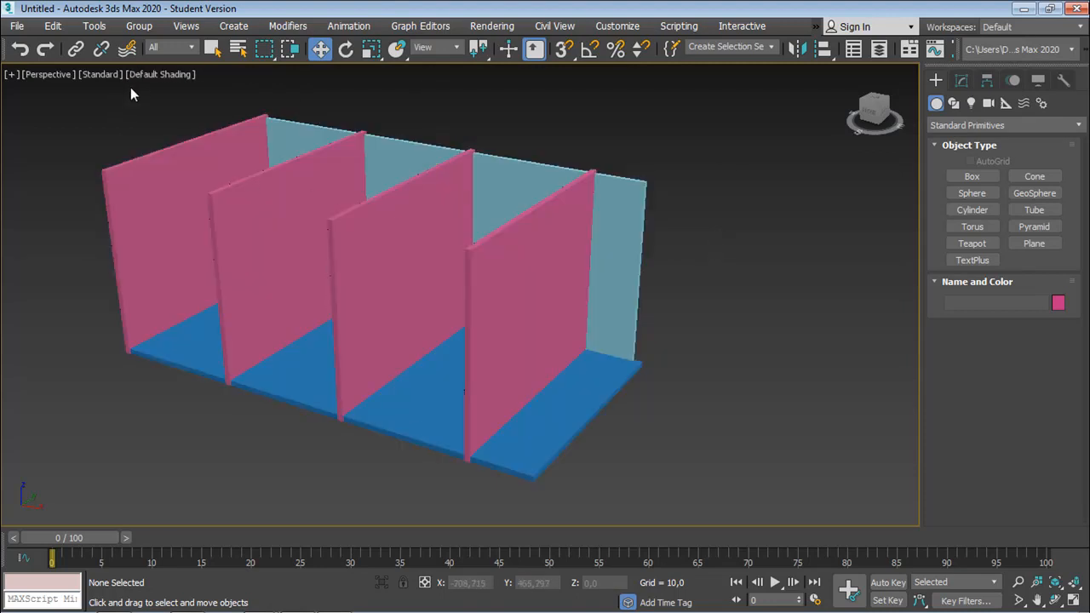
pyautogui.press('F3')
pyautogui.press('F3')
pyautogui.click(449, 285)
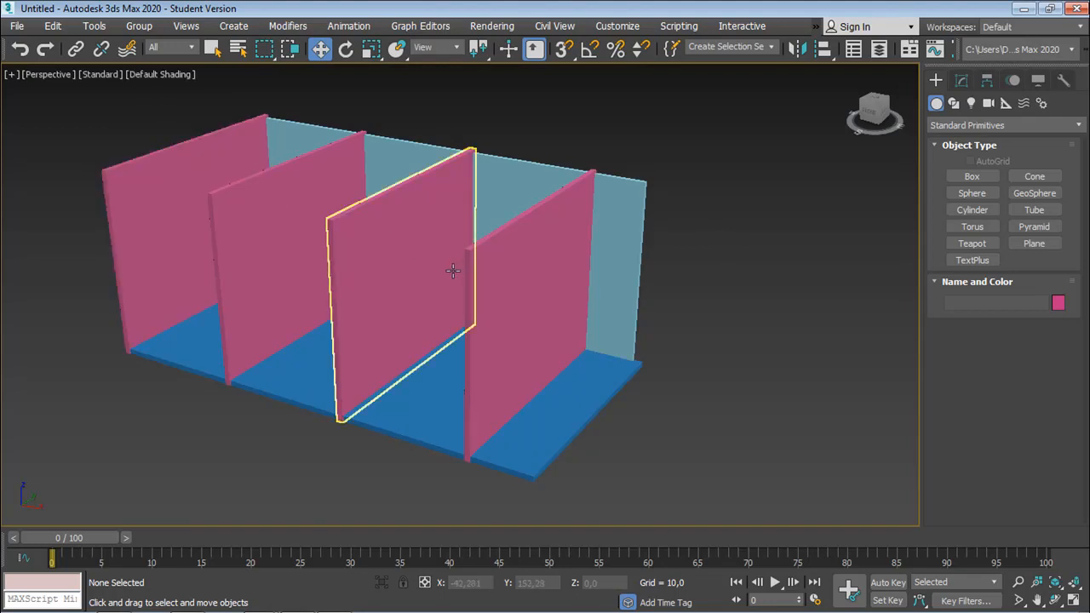
# Step: Select the base, the back panel and all the uprights together and delete them, emptying the scene
pyautogui.keyDown('alt'); pyautogui.moveTo(451, 320); pyautogui.dragTo(494, 330, button='middle'); pyautogui.keyUp('alt')
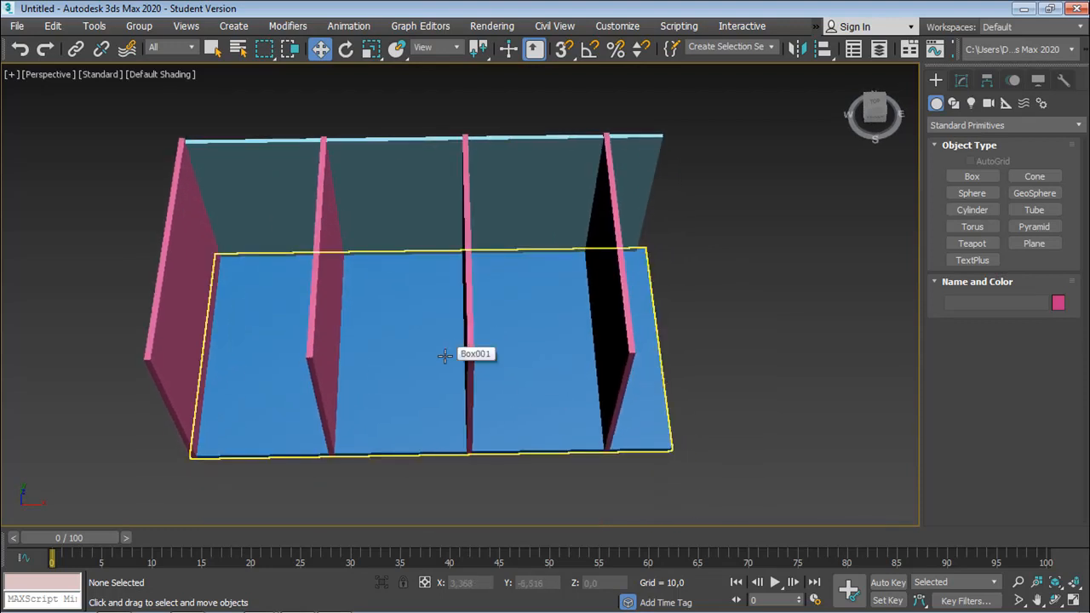
pyautogui.scroll(-2, 443, 357)
pyautogui.scroll(-4, 444, 360)
pyautogui.moveTo(437, 360); pyautogui.dragTo(431, 360, button='middle')
pyautogui.scroll(6, 390, 312)
pyautogui.moveTo(319, 263); pyautogui.dragTo(283, 188, button='middle')
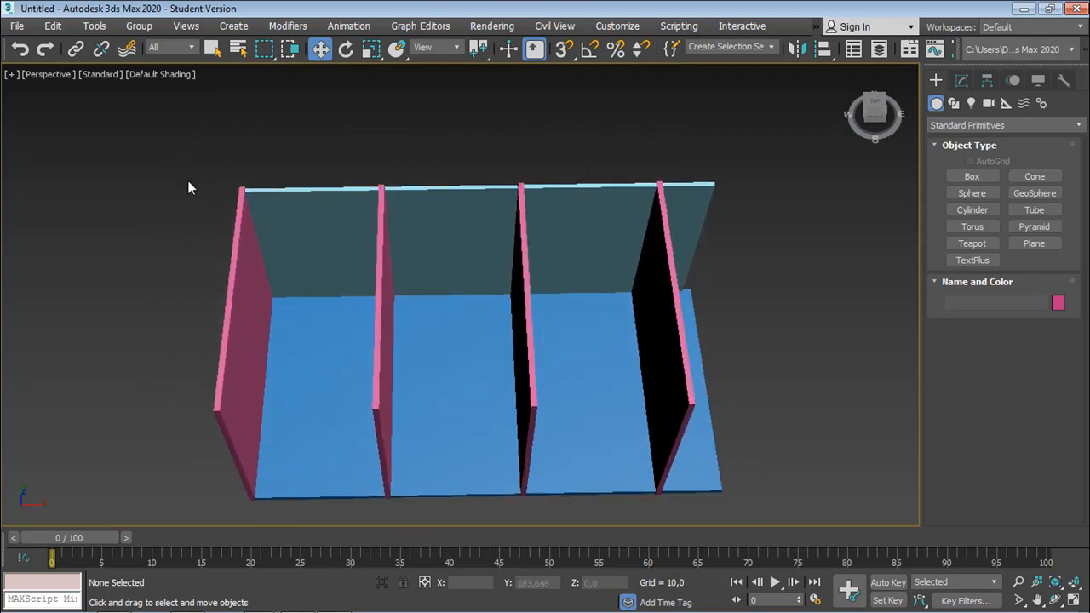
pyautogui.moveTo(691, 479); pyautogui.dragTo(762, 509)
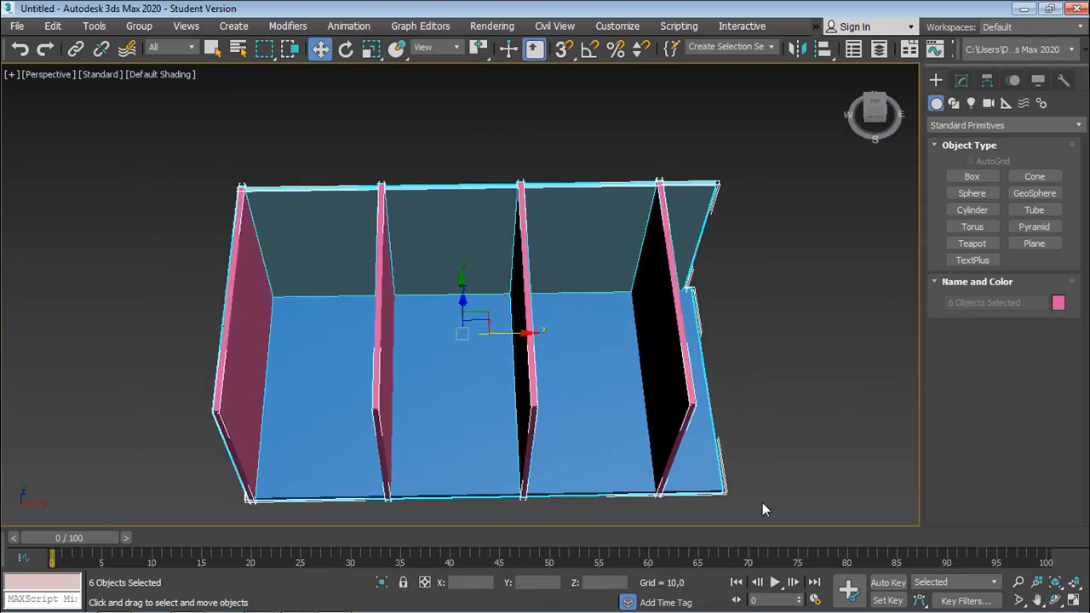
pyautogui.press('Delete')
pyautogui.scroll(-5, 525, 258)
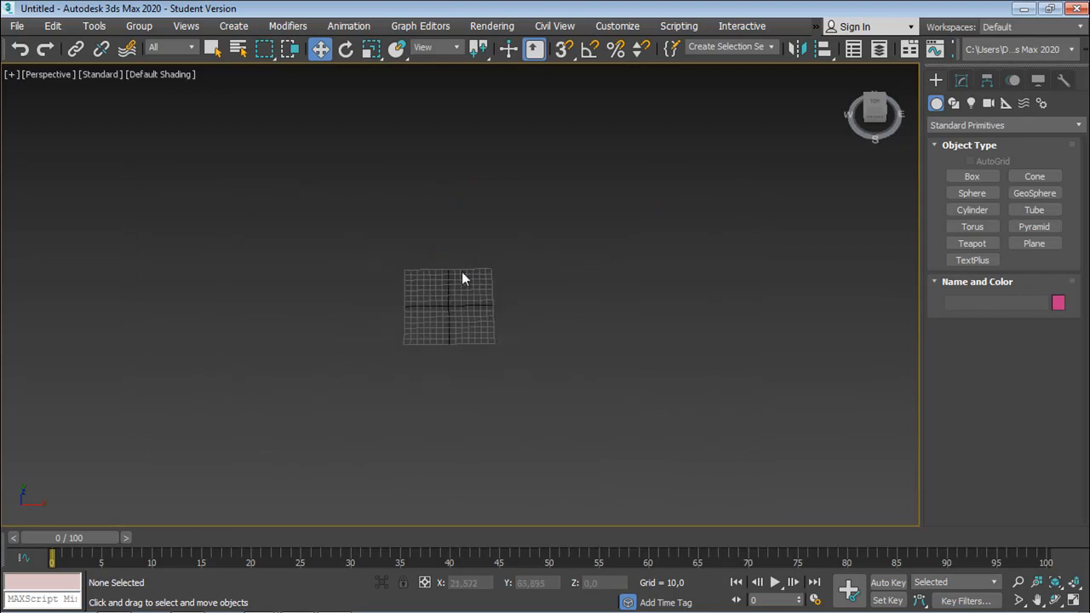
pyautogui.keyDown('alt'); pyautogui.moveTo(422, 307); pyautogui.dragTo(481, 289, button='middle'); pyautogui.keyUp('alt')
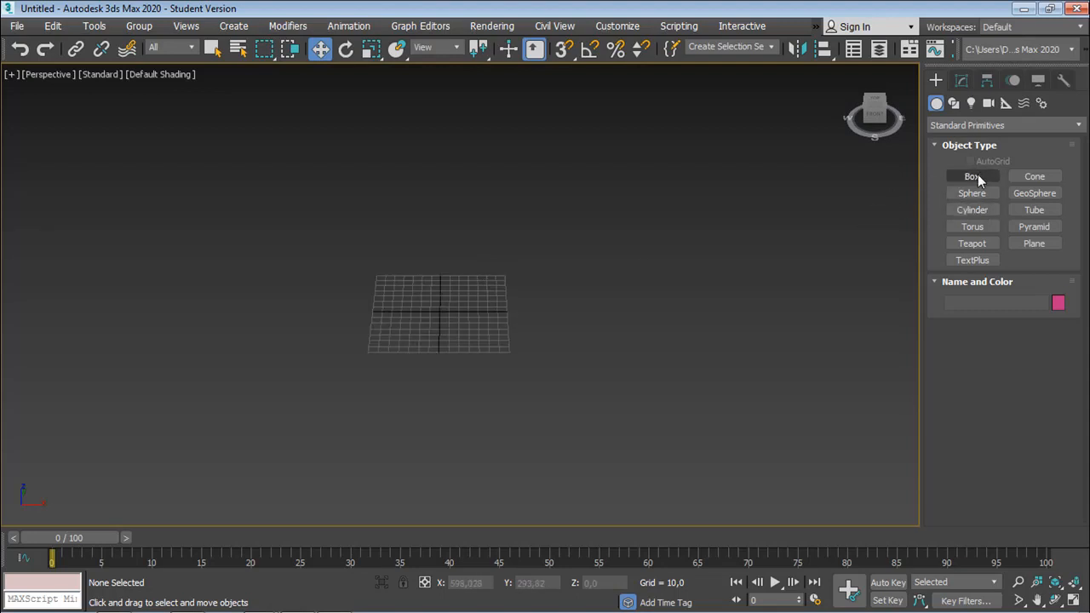
pyautogui.click(970, 176)
pyautogui.moveTo(272, 236); pyautogui.dragTo(686, 411)
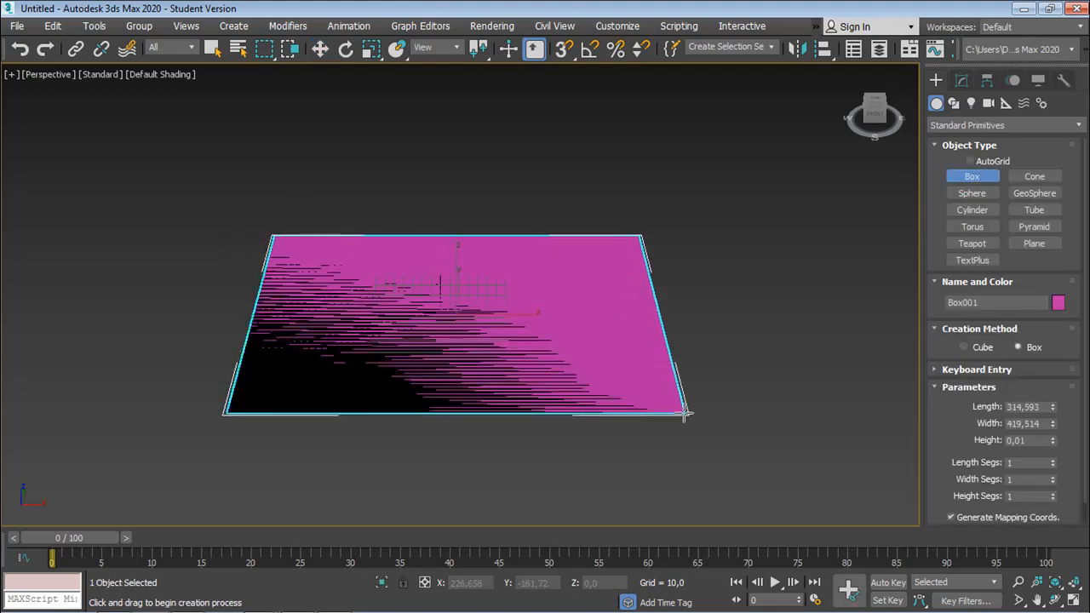
pyautogui.click(684, 393)
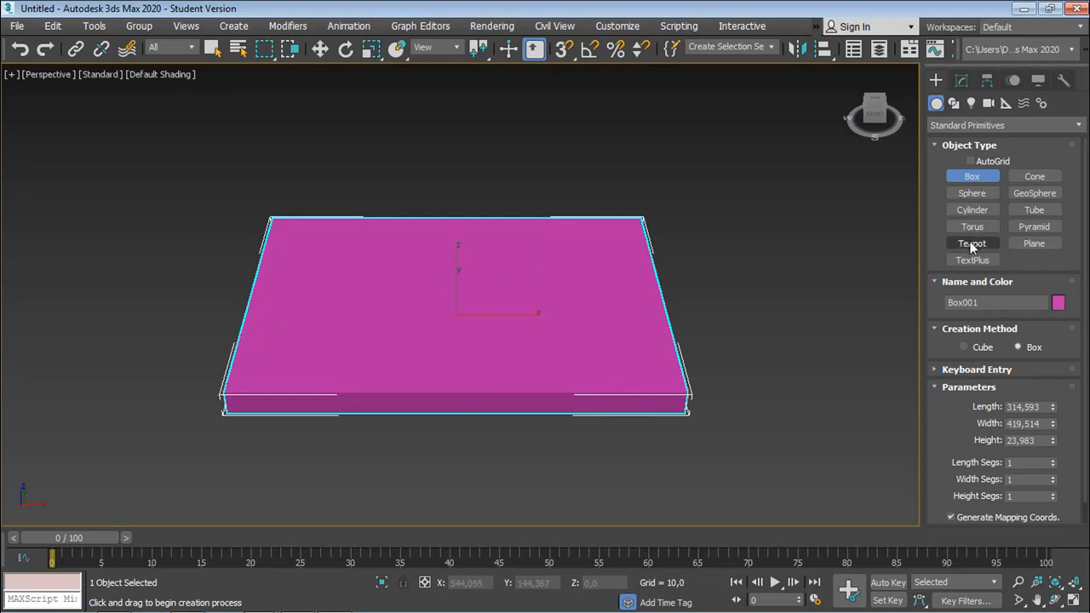
pyautogui.moveTo(509, 301)
pyautogui.keyDown('alt'); pyautogui.mouseDown(button='middle')
pyautogui.moveTo(391, 260)
pyautogui.moveTo(363, 295)
pyautogui.moveTo(437, 277)
pyautogui.moveTo(512, 296)
pyautogui.mouseUp(button='middle'); pyautogui.keyUp('alt')
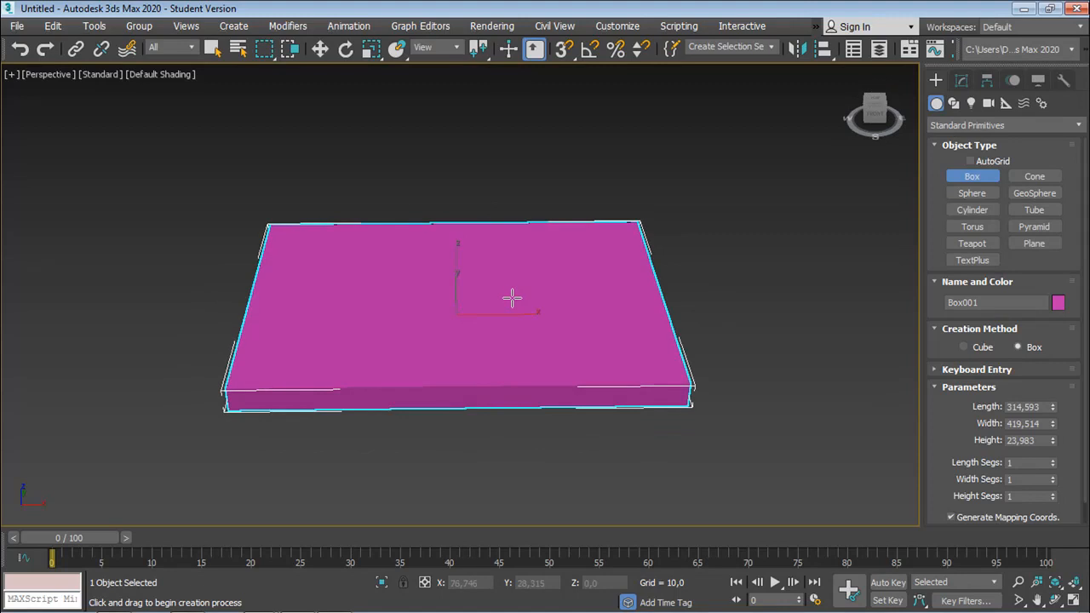
pyautogui.press('Delete')
# Step: Create a flat box about 1384 long, 1111 wide and 111 high in the Perspective view
pyautogui.scroll(-5, 407, 313)
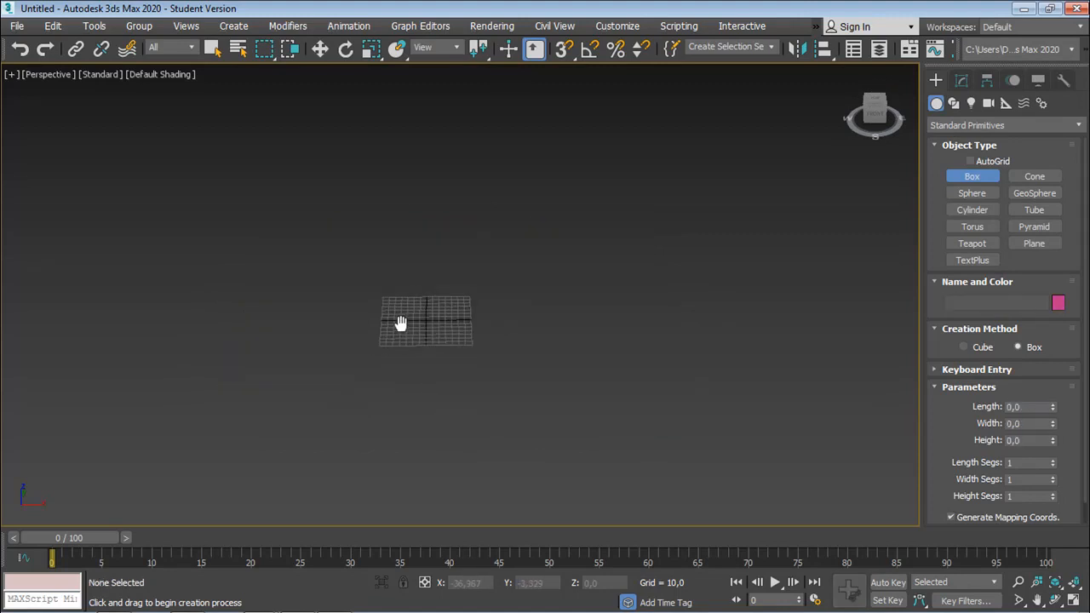
pyautogui.moveTo(291, 220); pyautogui.dragTo(842, 585)
pyautogui.click(843, 541)
pyautogui.moveTo(727, 436); pyautogui.dragTo(688, 358, button='middle')
pyautogui.scroll(-2, 688, 358)
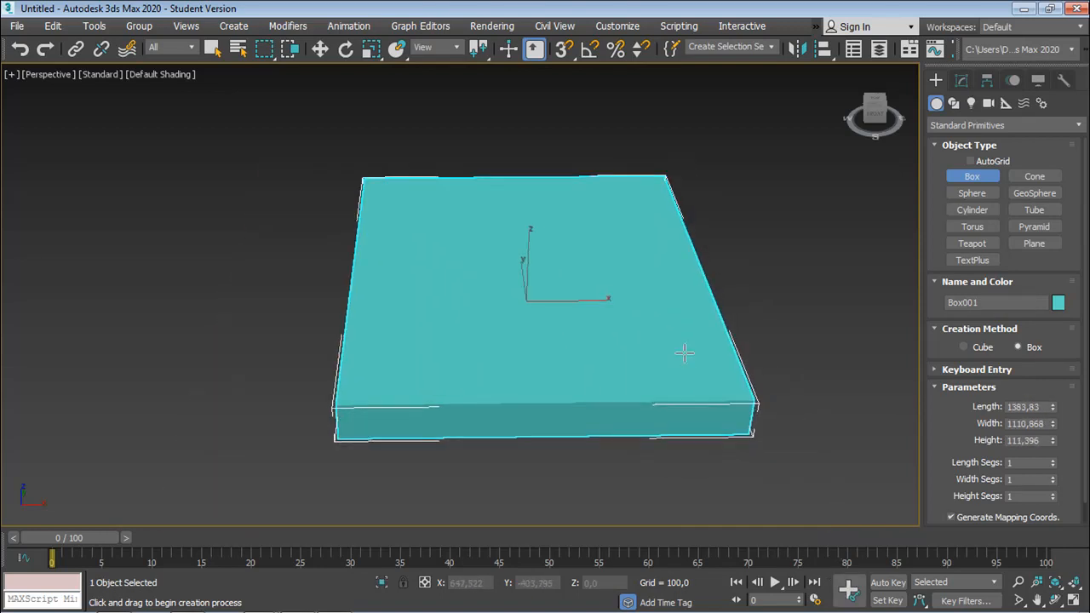
pyautogui.moveTo(652, 325); pyautogui.dragTo(655, 325, button='middle')
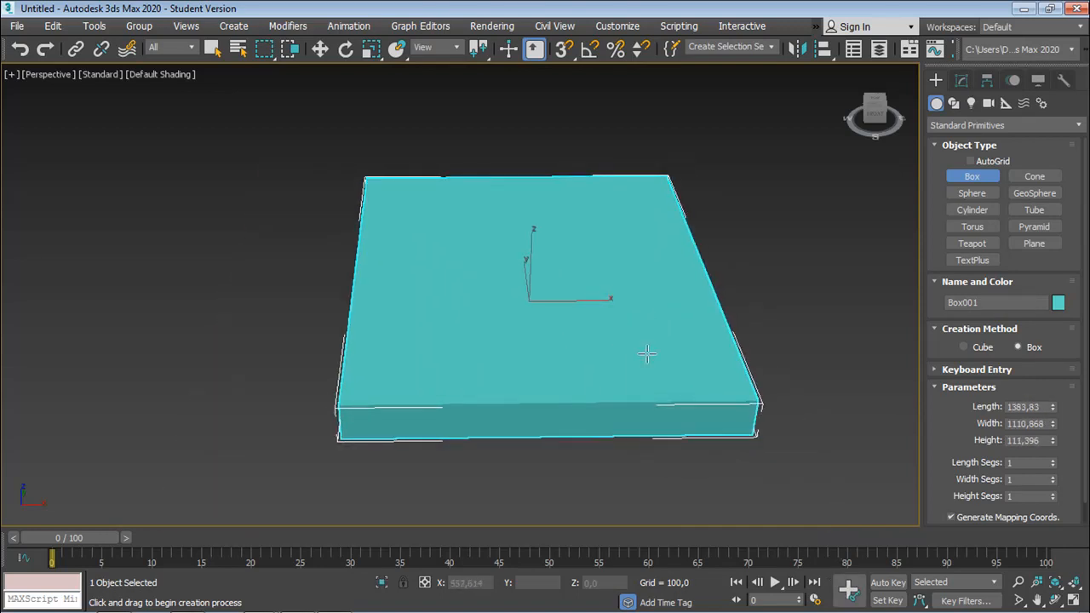
# Step: Show all four viewports and frame the slab in the Top, Left, Orthographic and Perspective views
pyautogui.click(1074, 600)
pyautogui.scroll(-4, 273, 379)
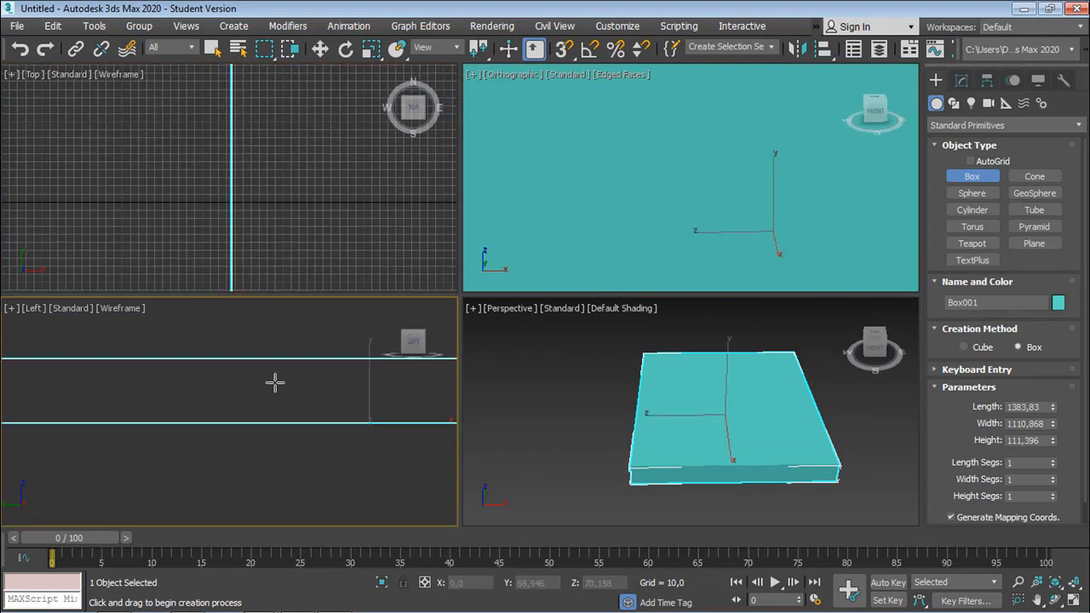
pyautogui.scroll(-2, 274, 382)
pyautogui.moveTo(321, 188); pyautogui.dragTo(322, 182, button='middle')
pyautogui.scroll(-3, 321, 182)
pyautogui.scroll(-3, 604, 196)
pyautogui.scroll(-4, 599, 199)
pyautogui.moveTo(312, 240); pyautogui.dragTo(258, 238, button='middle')
pyautogui.moveTo(782, 451); pyautogui.dragTo(705, 445, button='middle')
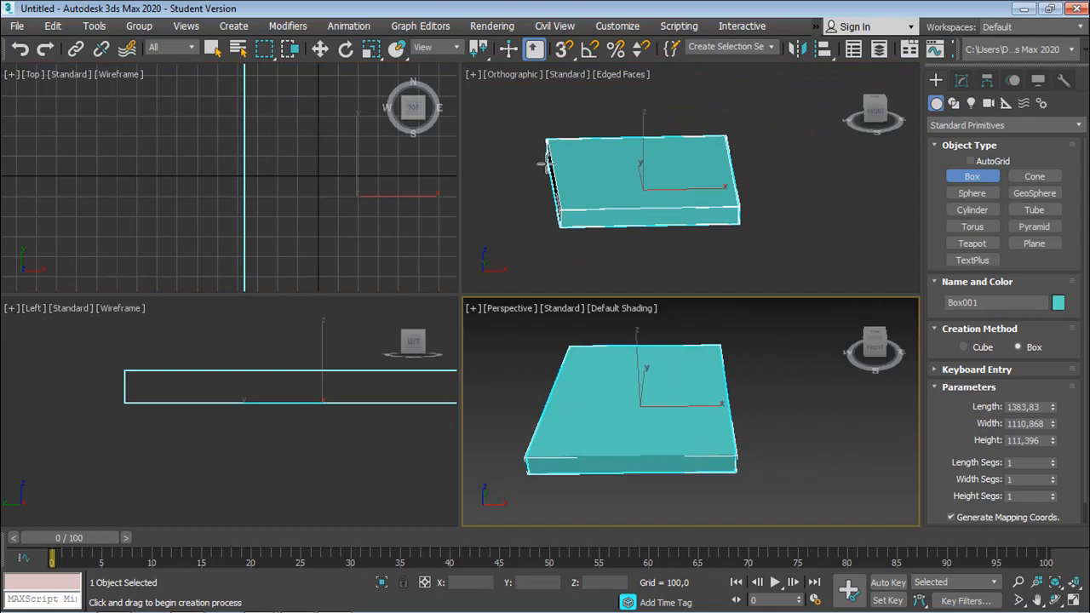
pyautogui.moveTo(588, 452); pyautogui.dragTo(635, 452, button='middle')
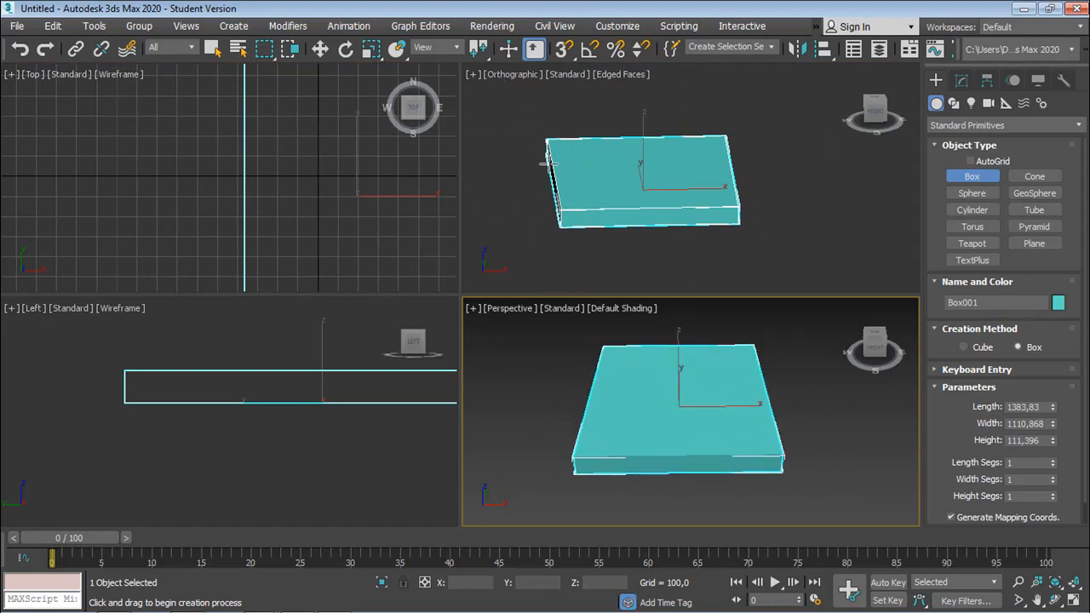
pyautogui.moveTo(654, 367); pyautogui.dragTo(679, 394, button='middle')
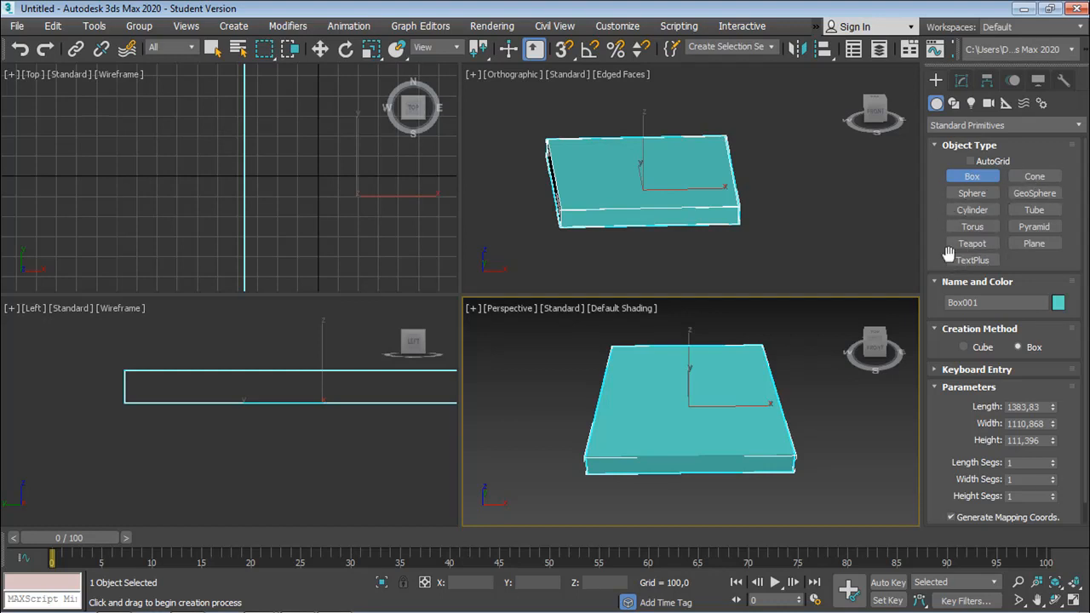
# Step: Create a cylinder about 72 in radius and 719 high at the slab's back-left corner in the Top view
pyautogui.click(988, 213)
pyautogui.scroll(-6, 255, 214)
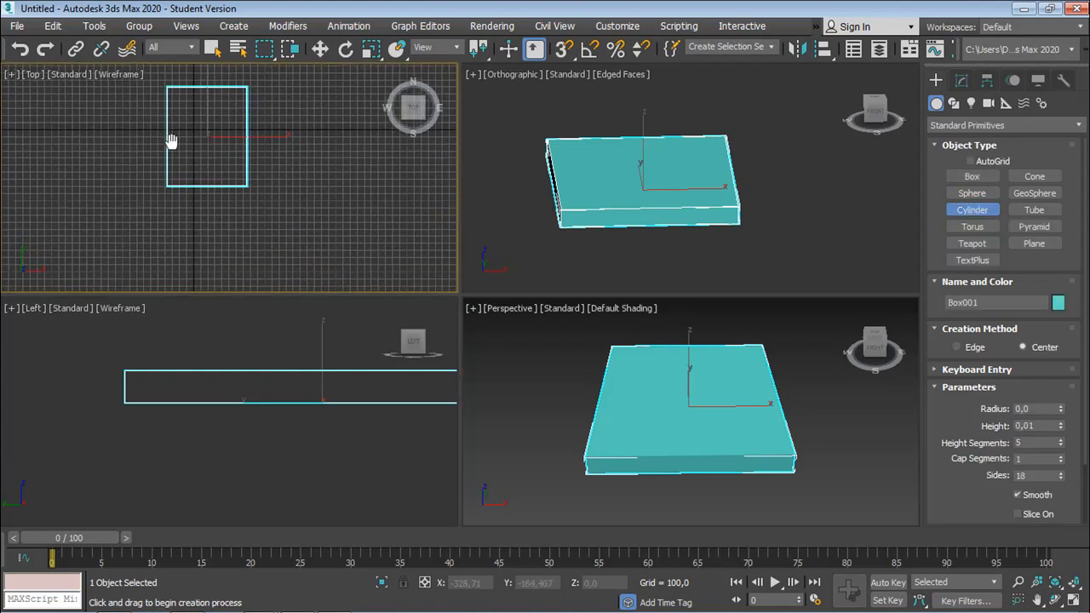
pyautogui.moveTo(170, 141); pyautogui.dragTo(174, 174, button='middle')
pyautogui.moveTo(175, 127); pyautogui.dragTo(181, 129)
pyautogui.moveTo(167, 134); pyautogui.dragTo(170, 156, button='middle')
pyautogui.scroll(-3, 209, 316)
pyautogui.moveTo(207, 325); pyautogui.dragTo(176, 429, button='middle')
pyautogui.scroll(-2, 176, 429)
# Step: Select the slab in the Left and Orthographic views to examine where it meets the cylinder's base
pyautogui.click(320, 48)
pyautogui.scroll(5, 173, 441)
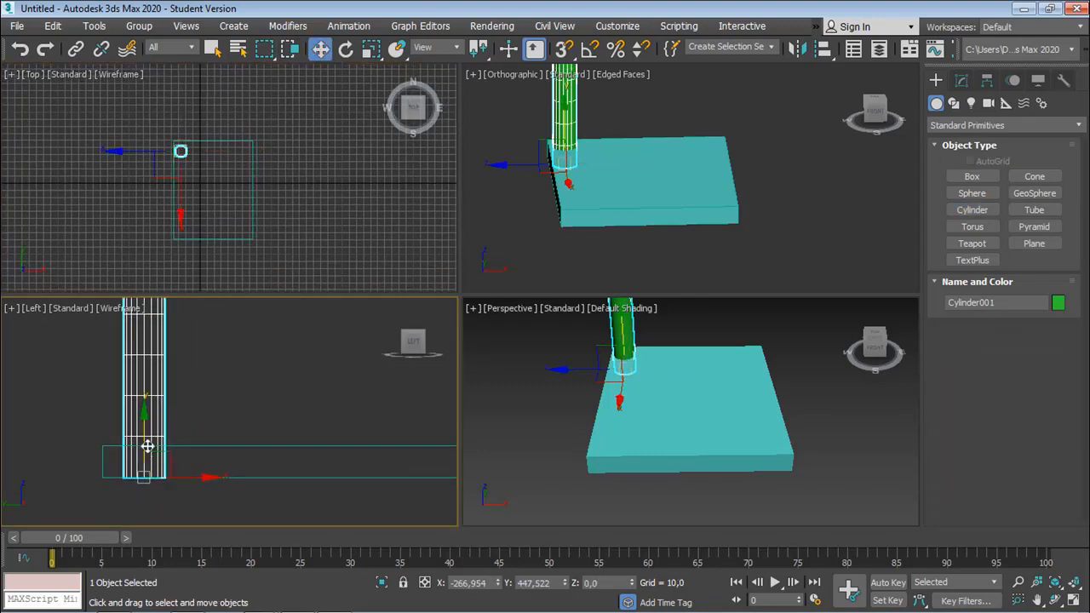
pyautogui.click(231, 446)
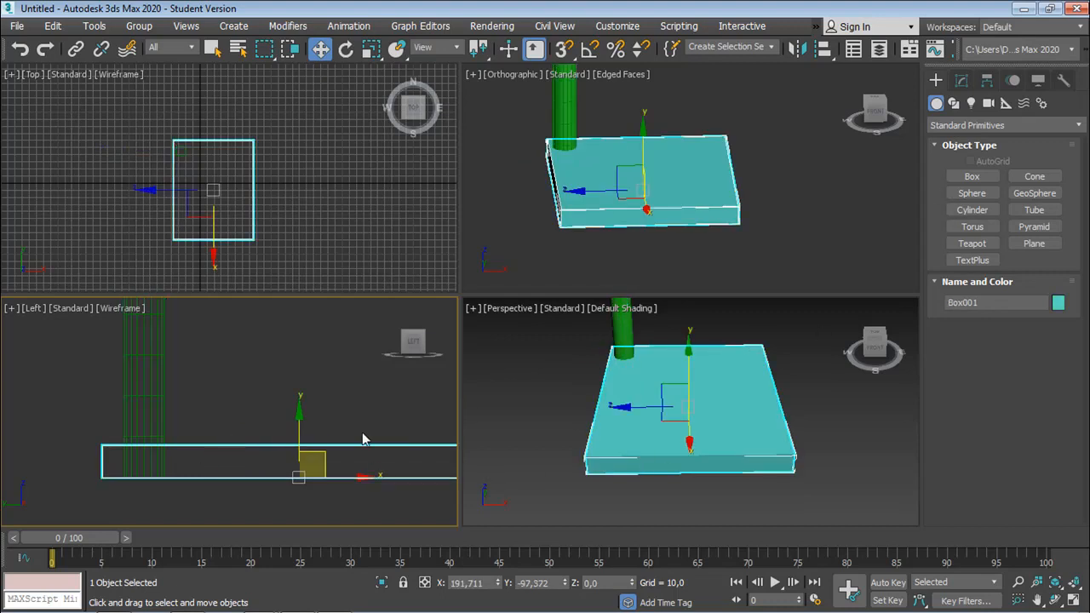
pyautogui.click(742, 245)
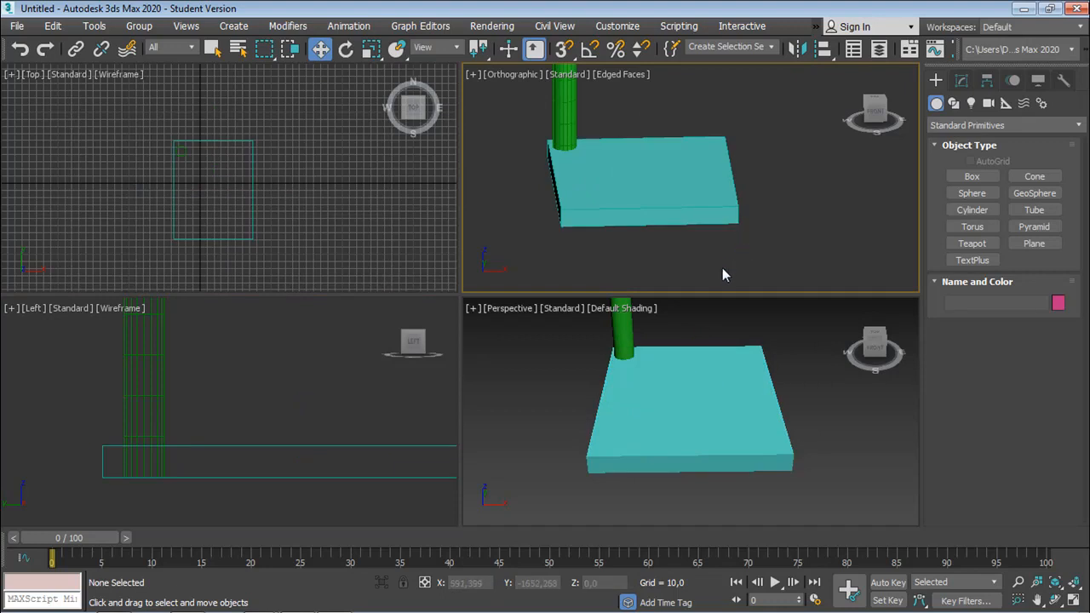
pyautogui.click(623, 187)
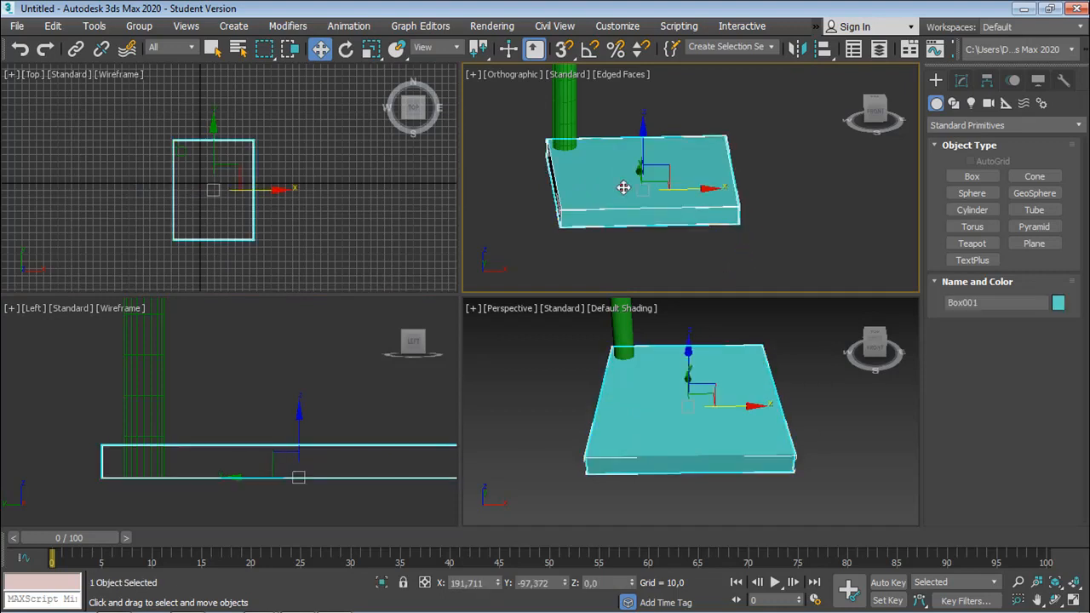
# Step: Draw a second box beside the slab in the Top view and adjust it to about 392 long, 1046 wide and 566 high
pyautogui.click(972, 176)
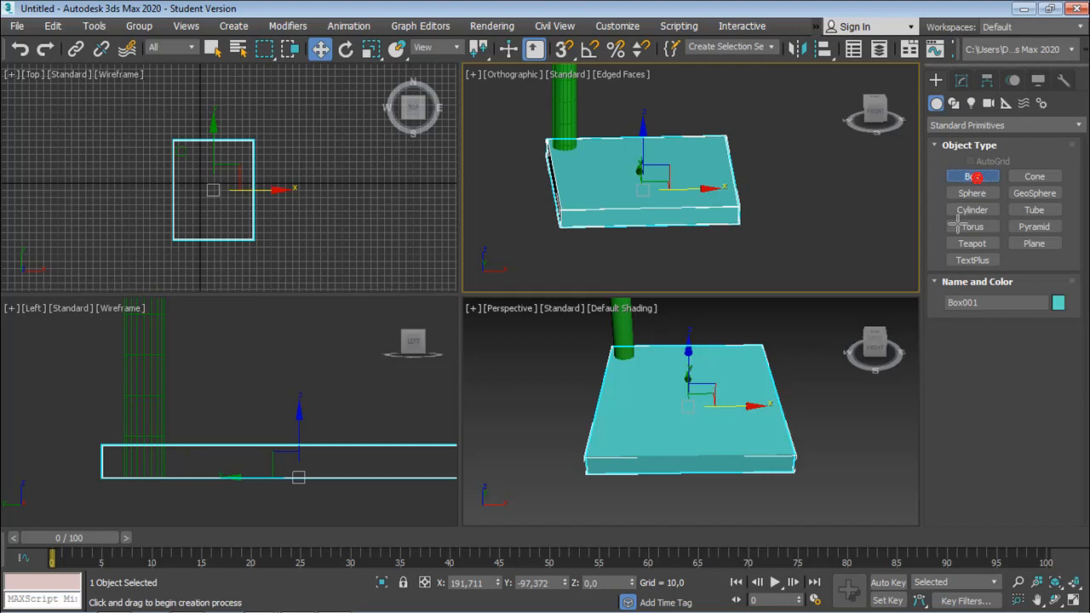
pyautogui.moveTo(312, 160); pyautogui.dragTo(367, 236)
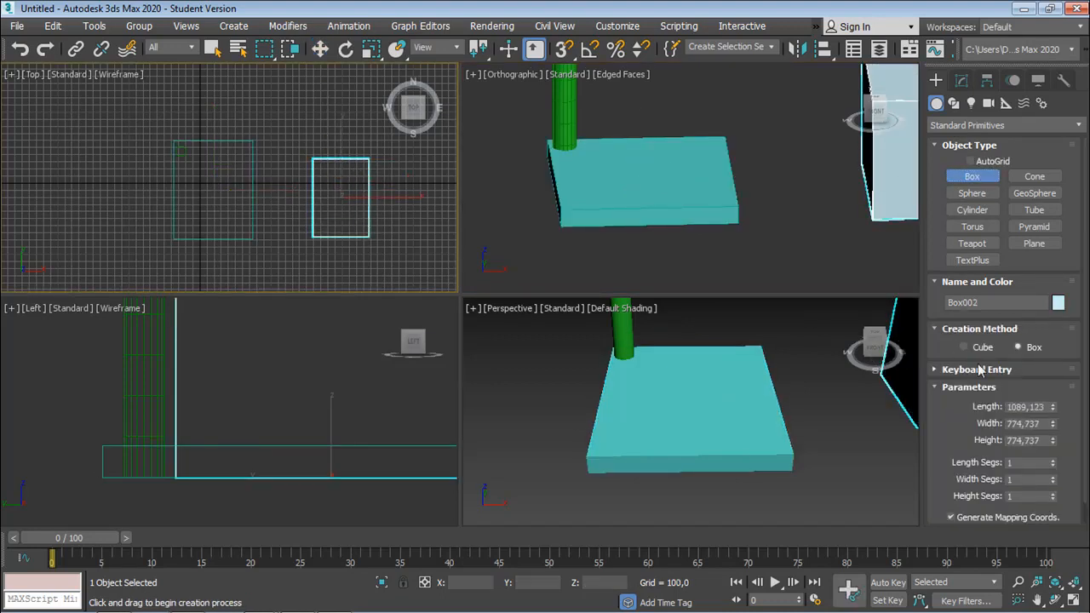
pyautogui.moveTo(1054, 424); pyautogui.dragTo(1050, 460)
pyautogui.moveTo(966, 390); pyautogui.dragTo(961, 361)
pyautogui.moveTo(342, 344); pyautogui.dragTo(284, 390, button='middle')
pyautogui.scroll(-5, 284, 390)
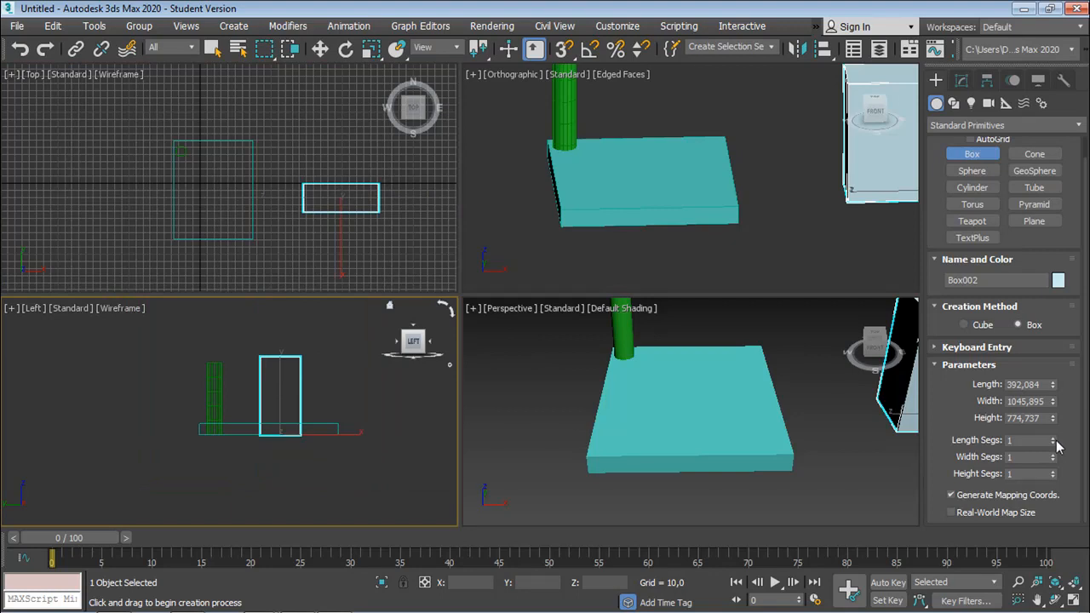
pyautogui.moveTo(1053, 441)
pyautogui.mouseDown()
pyautogui.moveTo(1049, 414)
pyautogui.moveTo(1047, 456)
pyautogui.moveTo(1051, 432)
pyautogui.moveTo(1052, 444)
pyautogui.mouseUp()
pyautogui.moveTo(1052, 421); pyautogui.dragTo(1061, 446)
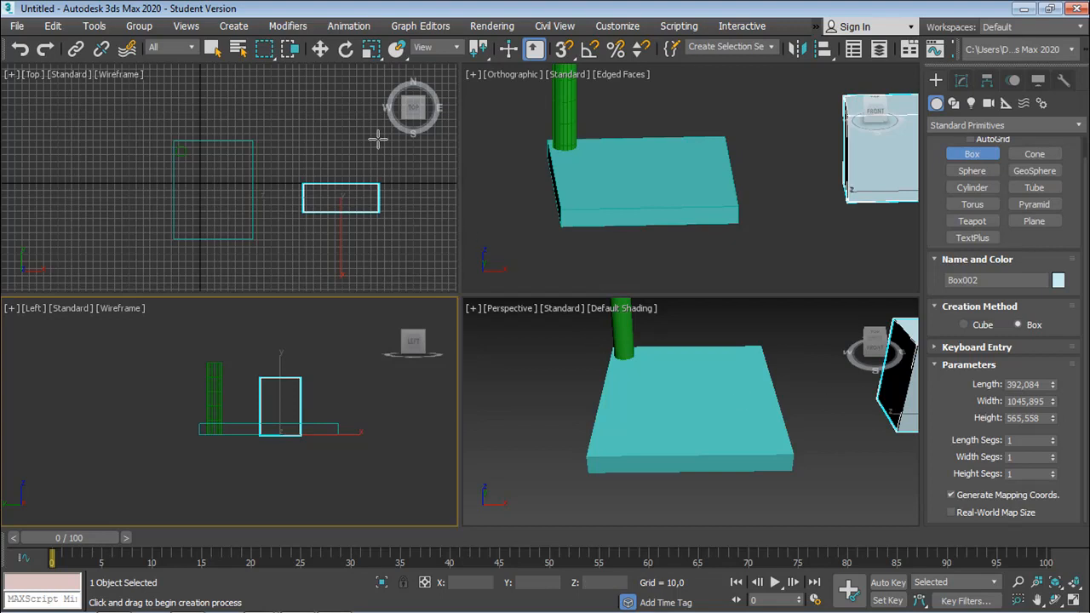
# Step: Reopen the second box's parameters for modification and enlarge it to about 443 long, 1098 wide and 616 high
pyautogui.click(320, 48)
pyautogui.click(314, 105)
pyautogui.click(300, 404)
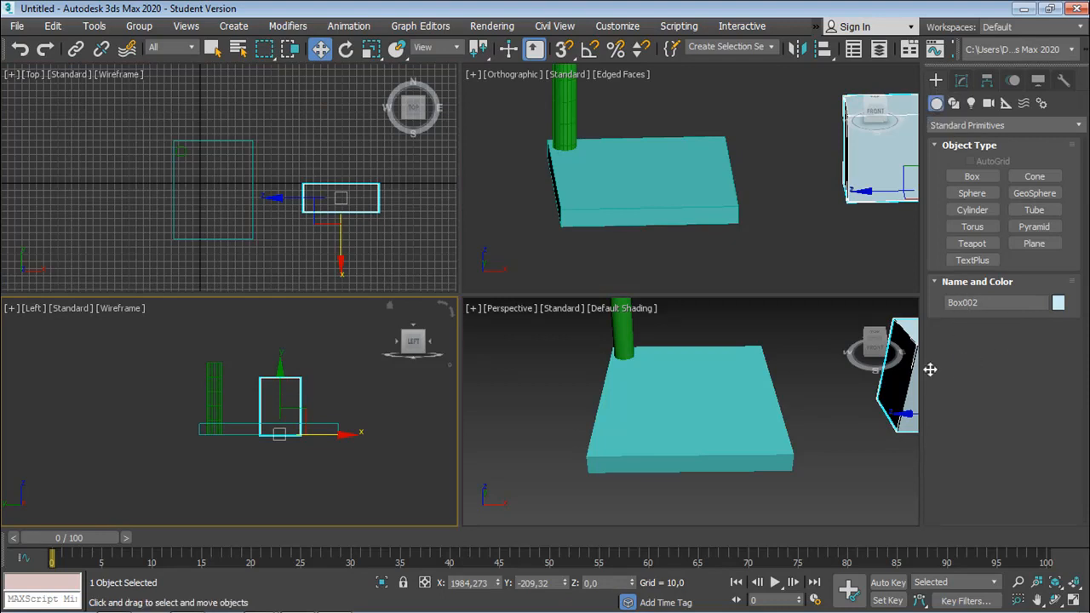
pyautogui.click(967, 85)
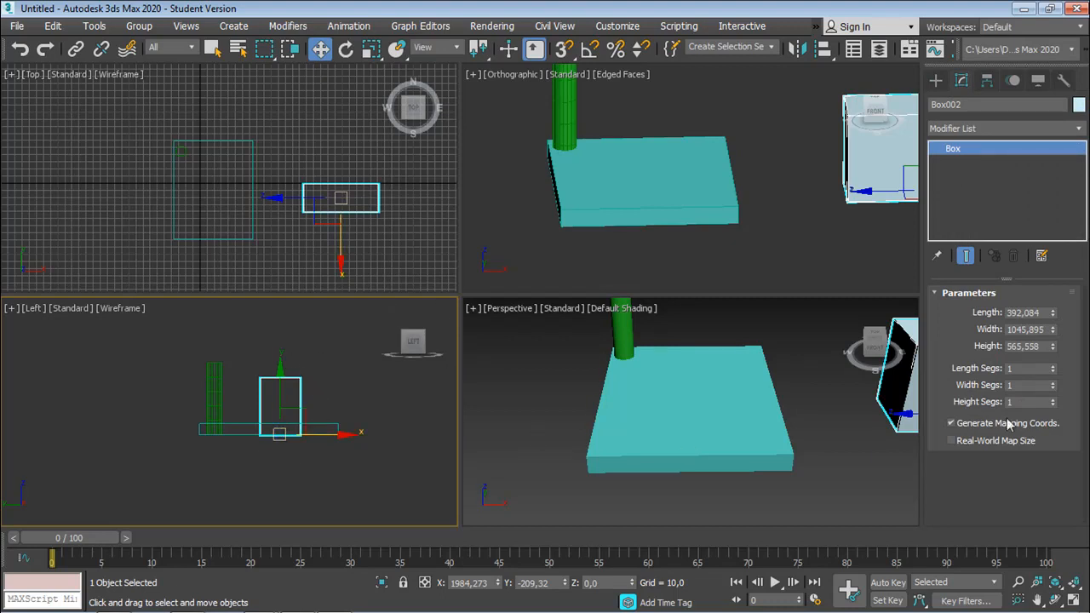
pyautogui.moveTo(1051, 316); pyautogui.dragTo(1055, 344)
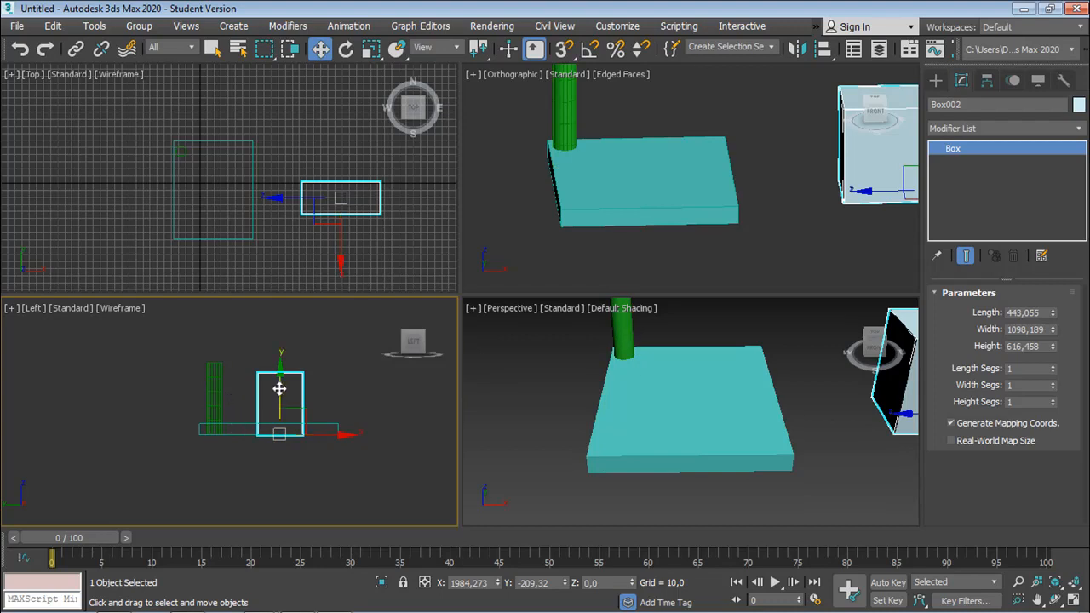
# Step: Select the cylinder and reduce its height segments to 1
pyautogui.click(214, 407)
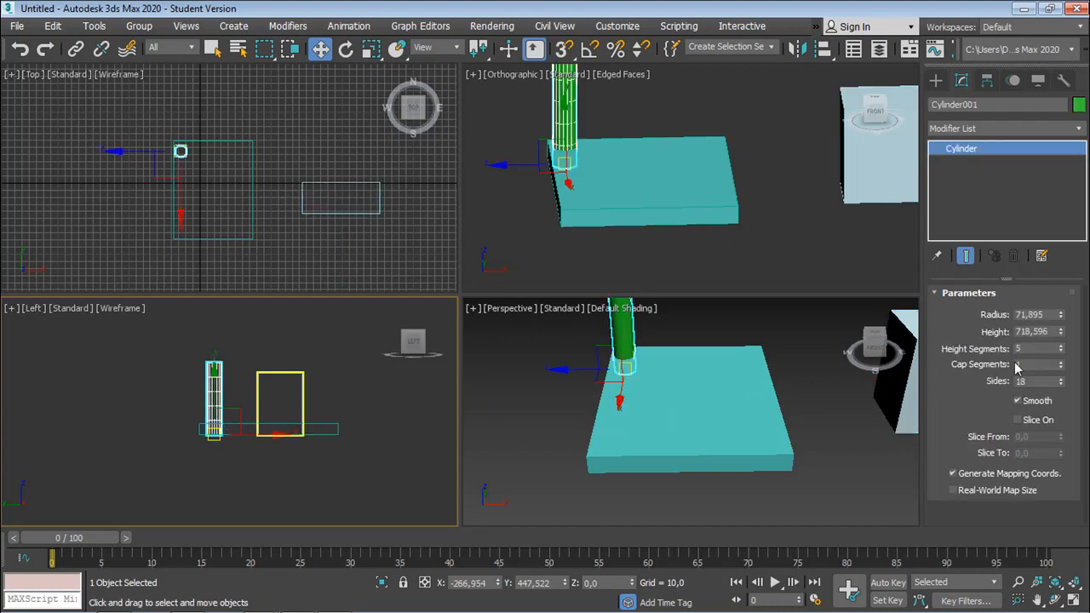
pyautogui.scroll(3, 247, 442)
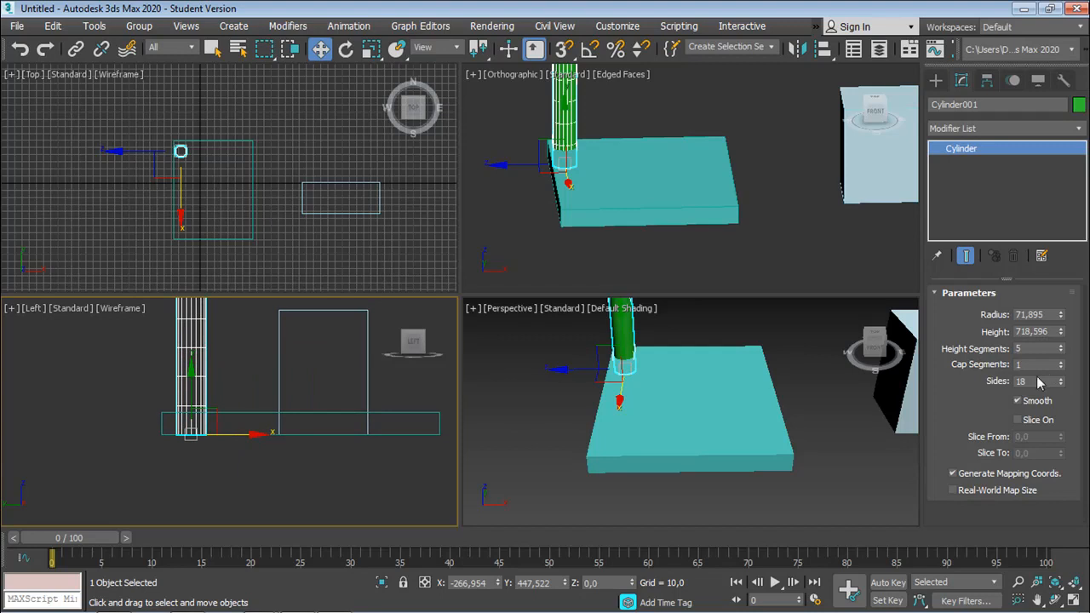
pyautogui.scroll(2, 221, 451)
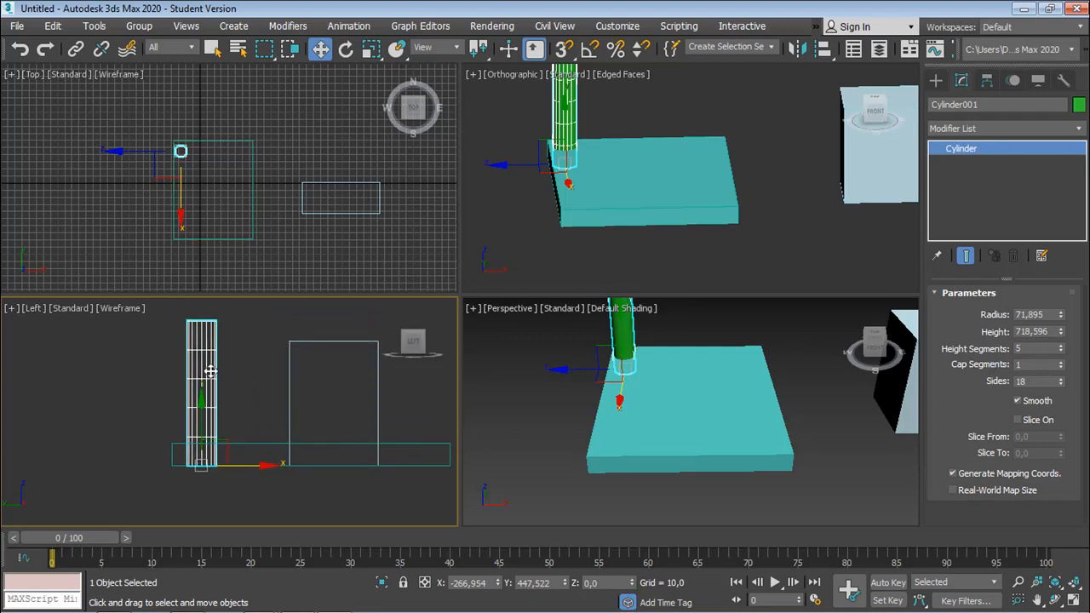
pyautogui.rightClick(1057, 350)
pyautogui.click(786, 288)
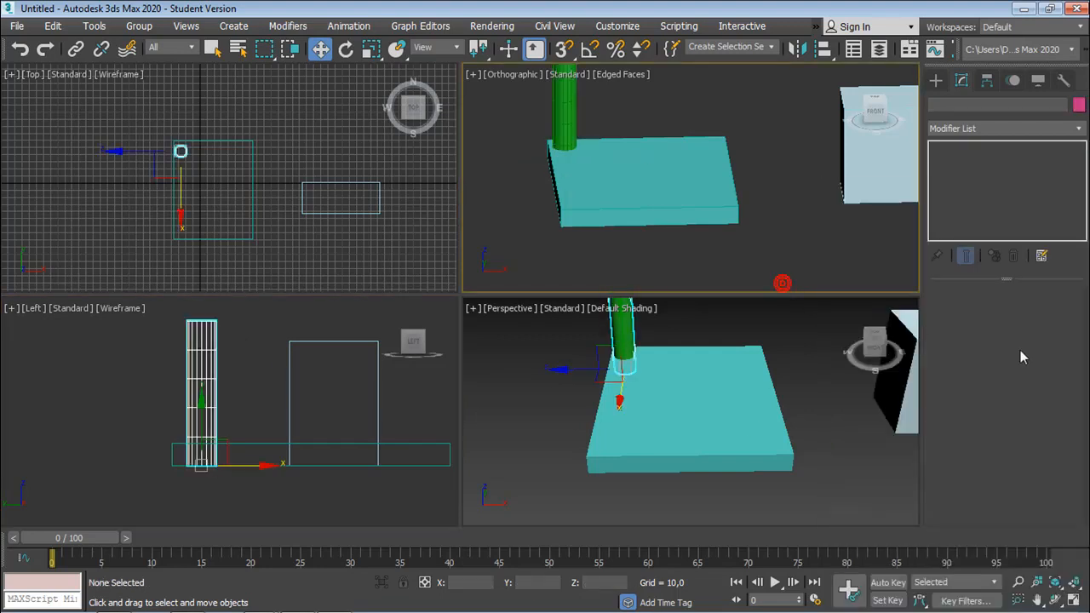
pyautogui.click(209, 394)
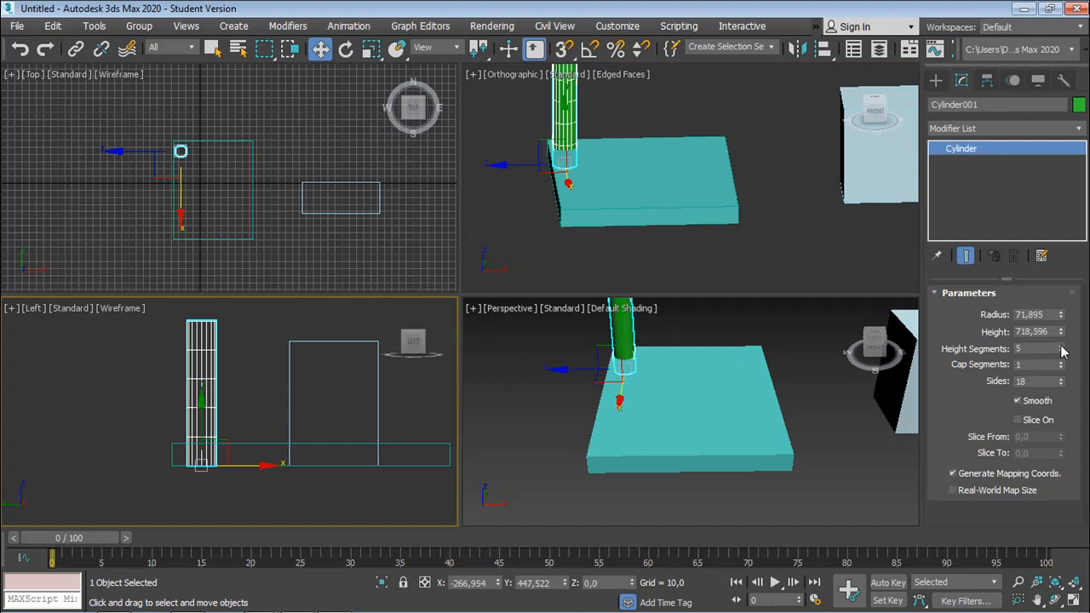
# Step: Select the second box beside the slab and delete it
pyautogui.click(242, 397)
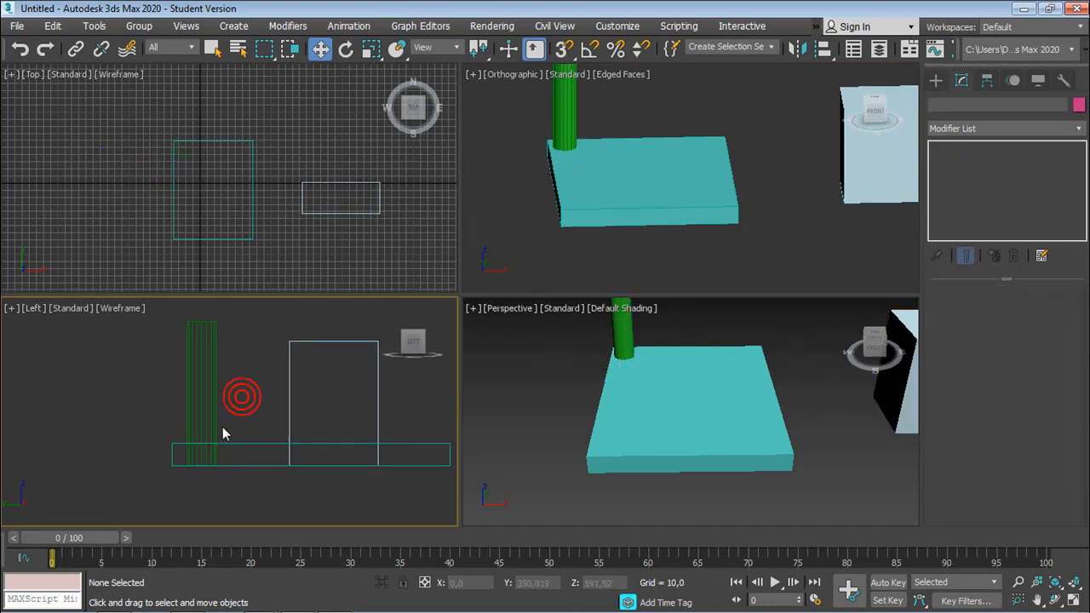
pyautogui.moveTo(262, 396); pyautogui.dragTo(406, 406)
pyautogui.press('Delete')
# Step: Select the slab and reduce its height to about 21
pyautogui.moveTo(254, 342); pyautogui.dragTo(184, 375)
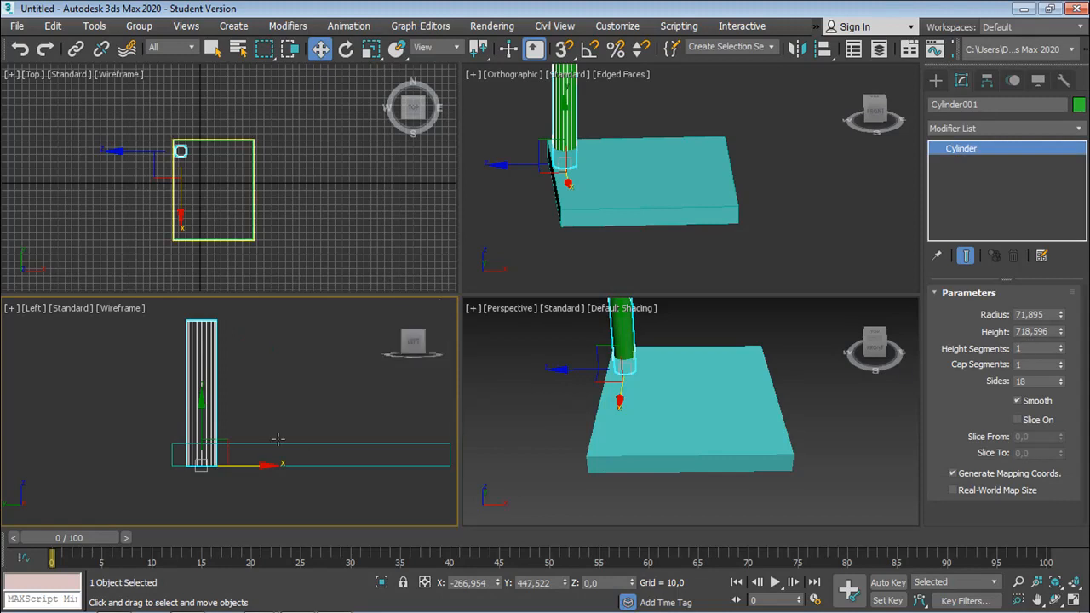
pyautogui.click(310, 450)
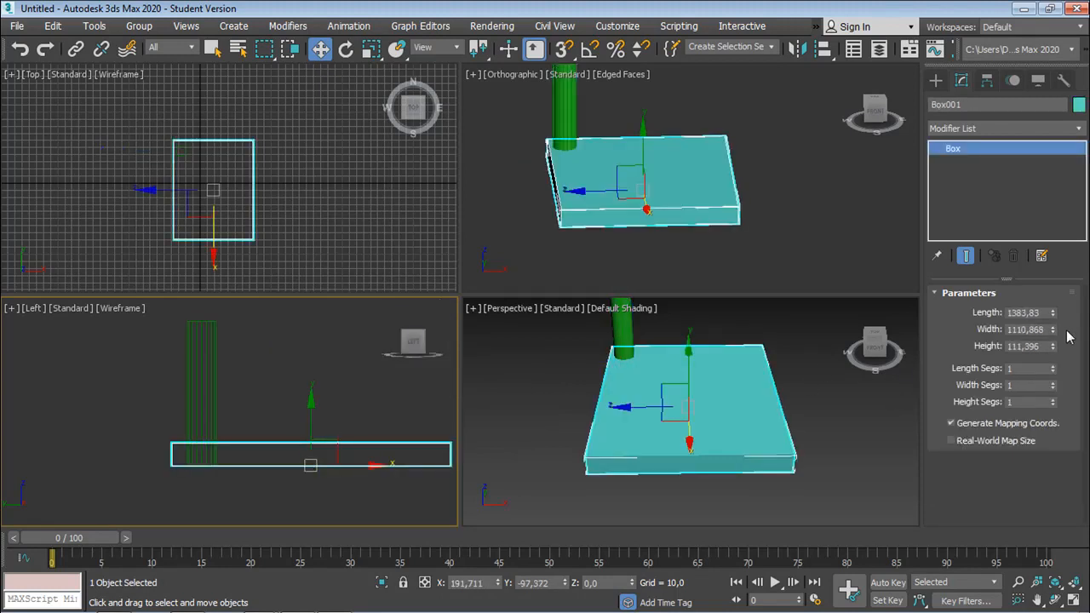
pyautogui.moveTo(1052, 349); pyautogui.dragTo(1047, 409)
# Step: Raise the cylinder in the Left view to a height of about 21 so its base rests on the slab's top face
pyautogui.scroll(8, 171, 423)
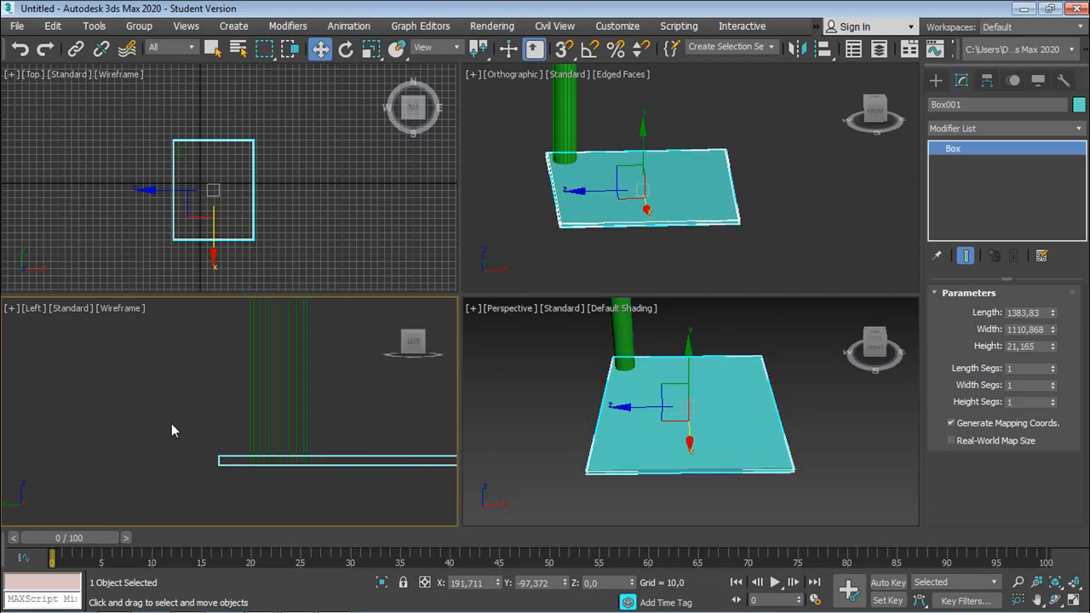
pyautogui.moveTo(222, 405); pyautogui.dragTo(51, 385, button='middle')
pyautogui.click(163, 403)
pyautogui.click(168, 408)
pyautogui.moveTo(167, 408); pyautogui.dragTo(159, 424, button='middle')
pyautogui.moveTo(197, 455); pyautogui.dragTo(202, 440)
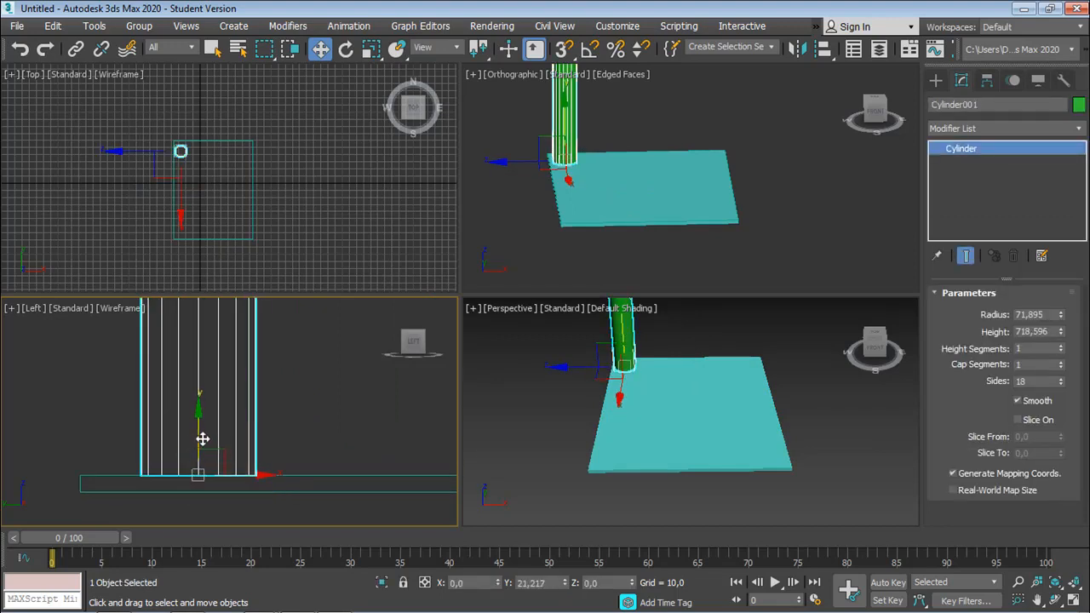
# Step: Hide the grid in the Top viewport with the cylinder and its slab corner in close view
pyautogui.moveTo(331, 377); pyautogui.dragTo(311, 414, button='middle')
pyautogui.scroll(3, 151, 145)
pyautogui.moveTo(152, 144); pyautogui.dragTo(196, 177, button='middle')
pyautogui.scroll(4, 230, 197)
pyautogui.moveTo(318, 165); pyautogui.dragTo(185, 180, button='middle')
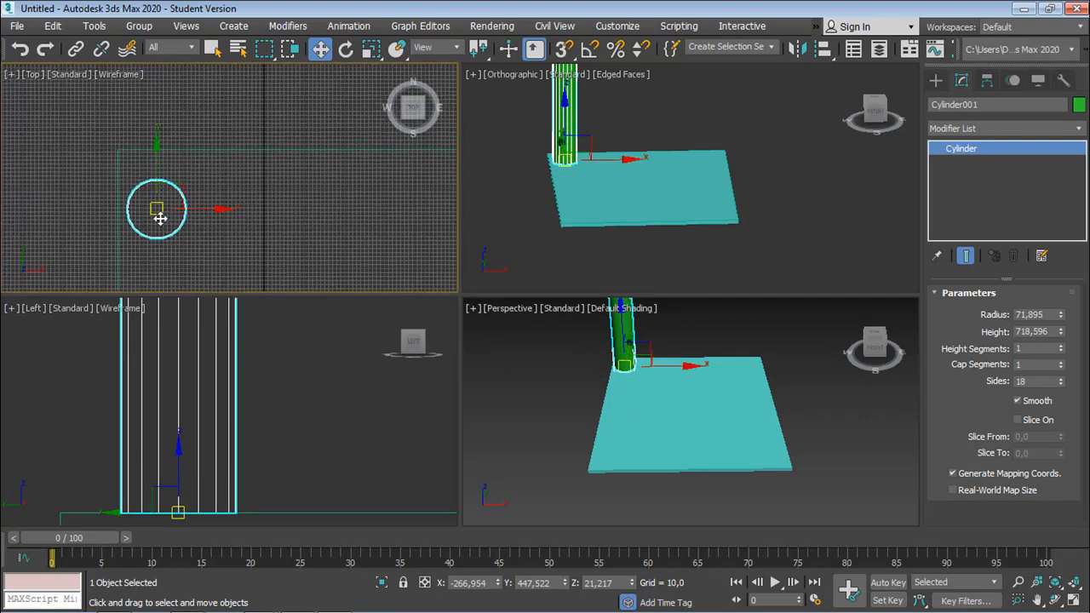
pyautogui.press('g')
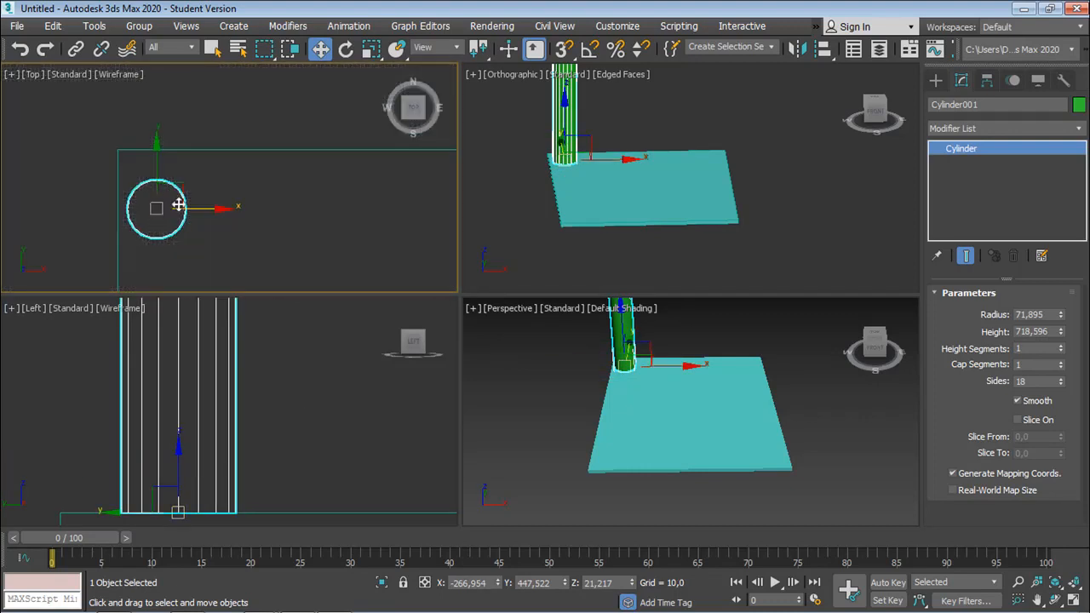
# Step: Move the cylinder slightly inward from the slab's corner in the Top view, to about X -219, Y 454
pyautogui.moveTo(183, 192); pyautogui.dragTo(200, 189)
pyautogui.moveTo(655, 452); pyautogui.dragTo(639, 494, button='middle')
pyautogui.scroll(-3, 640, 494)
pyautogui.click(1056, 600)
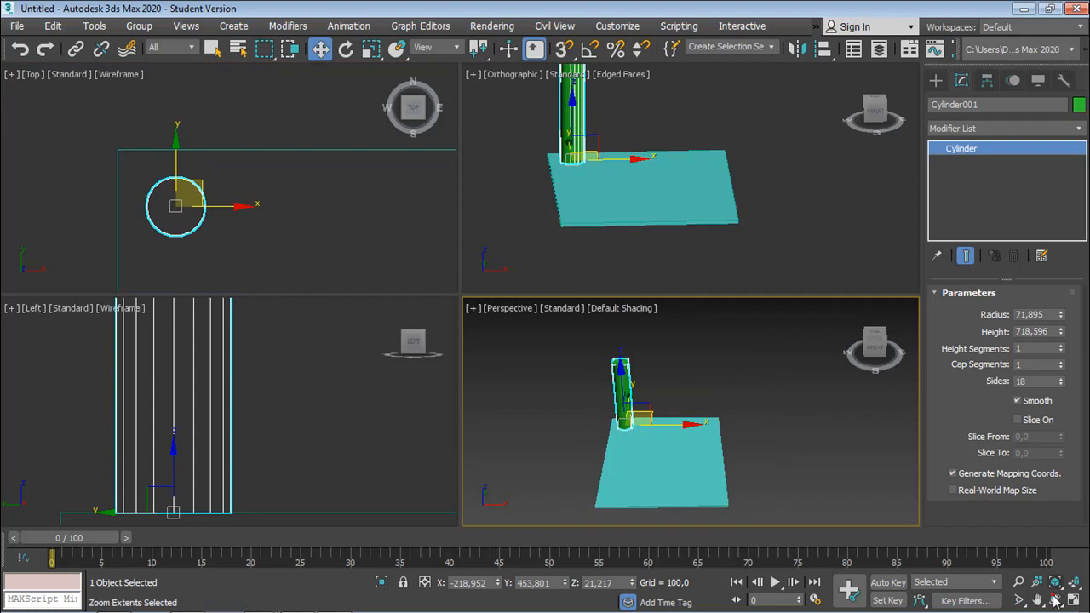
pyautogui.moveTo(742, 509); pyautogui.dragTo(707, 423)
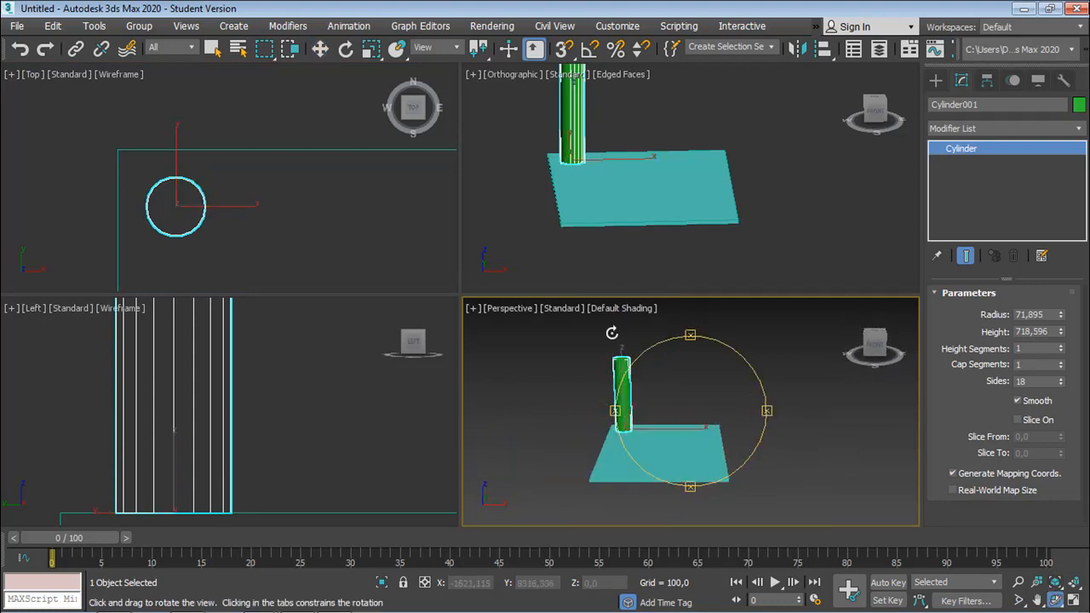
pyautogui.moveTo(294, 173); pyautogui.dragTo(281, 120, button='middle')
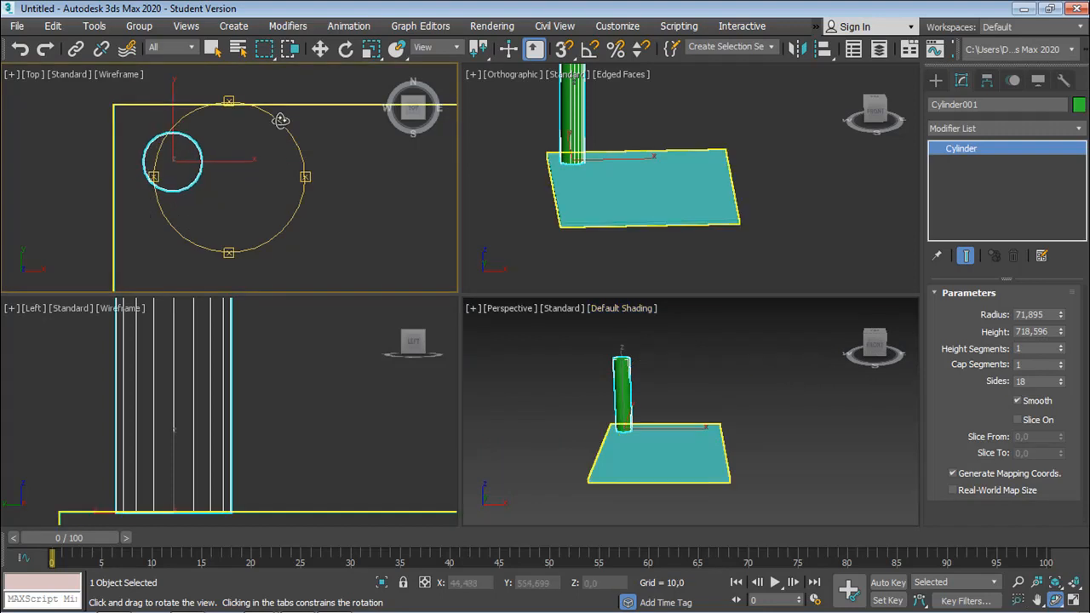
pyautogui.click(346, 49)
pyautogui.click(321, 50)
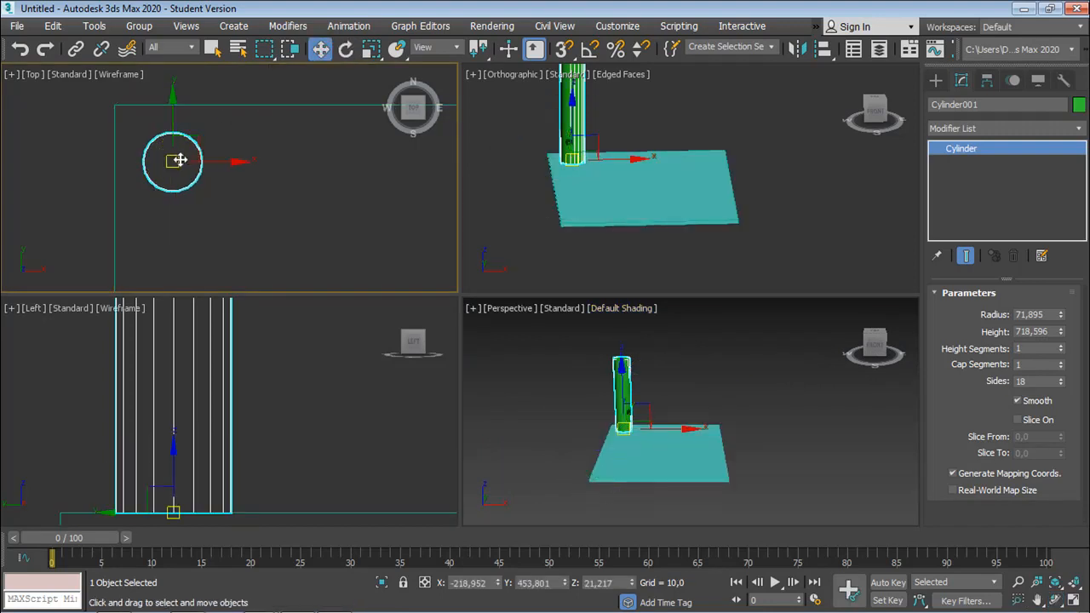
pyautogui.scroll(3, 180, 162)
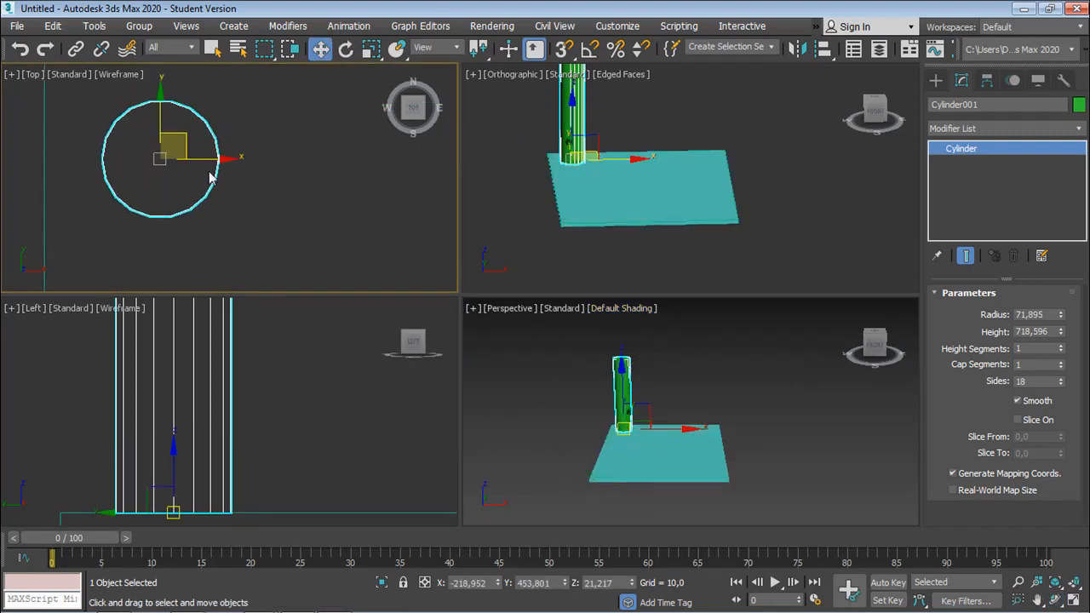
# Step: Select the slab and place a copy of it straight above, at a height of about 719
pyautogui.click(638, 443)
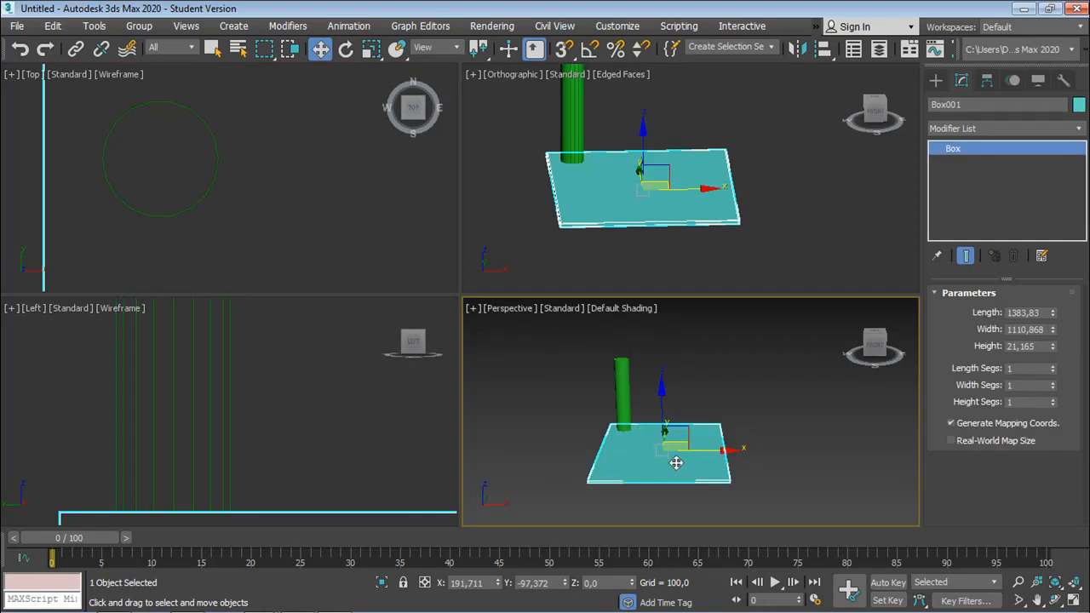
pyautogui.keyDown('shift'); pyautogui.moveTo(661, 400); pyautogui.dragTo(656, 324); pyautogui.keyUp('shift')
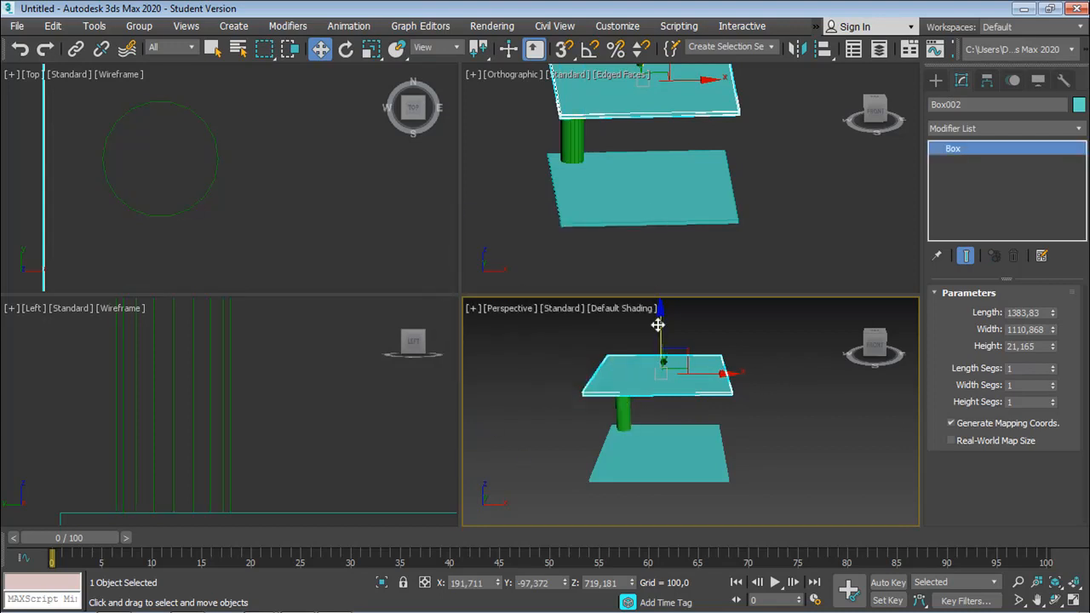
pyautogui.moveTo(664, 320); pyautogui.dragTo(672, 340, button='middle')
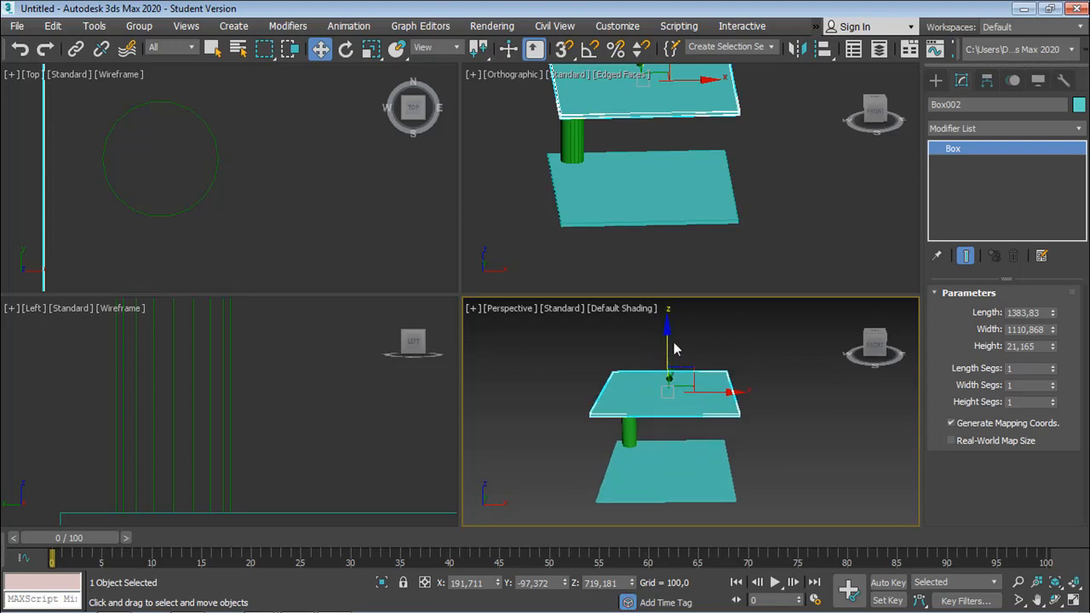
pyautogui.keyDown('alt'); pyautogui.moveTo(681, 441); pyautogui.dragTo(825, 409, button='middle'); pyautogui.keyUp('alt')
# Step: Raise the upper slab in the Left view to a height of about 729, at the cylinder's top end
pyautogui.click(199, 414)
pyautogui.scroll(-5, 198, 415)
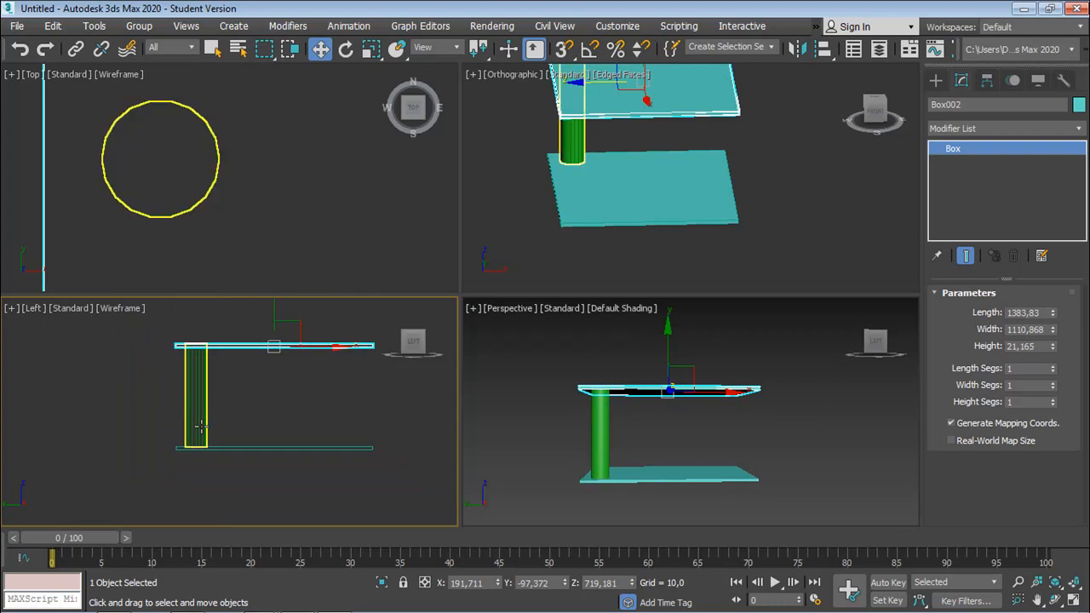
pyautogui.click(202, 412)
pyautogui.scroll(5, 204, 393)
pyautogui.moveTo(207, 396); pyautogui.dragTo(195, 493, button='middle')
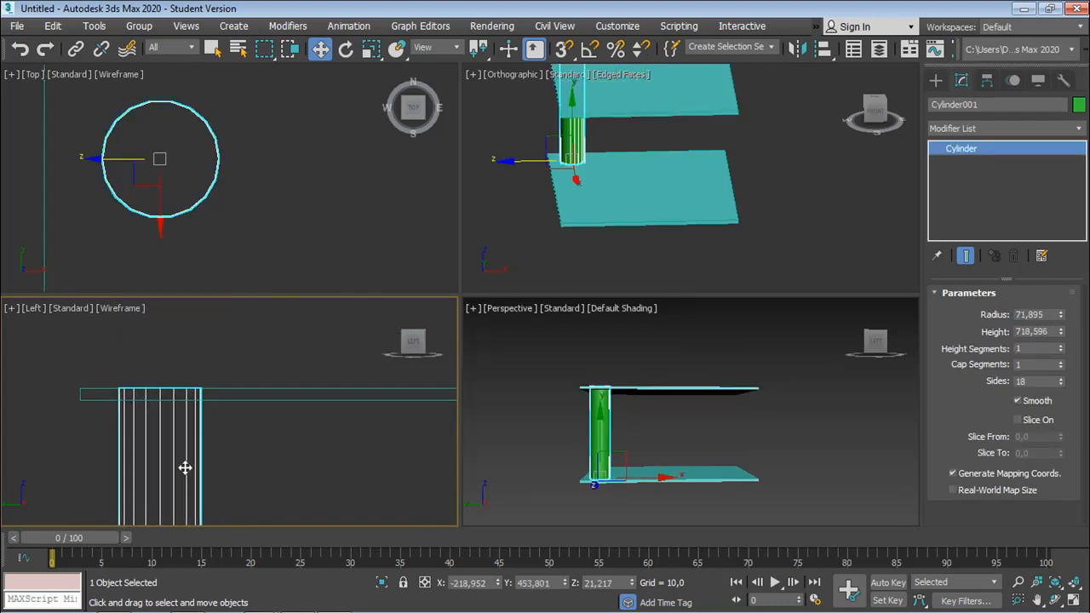
pyautogui.click(127, 396)
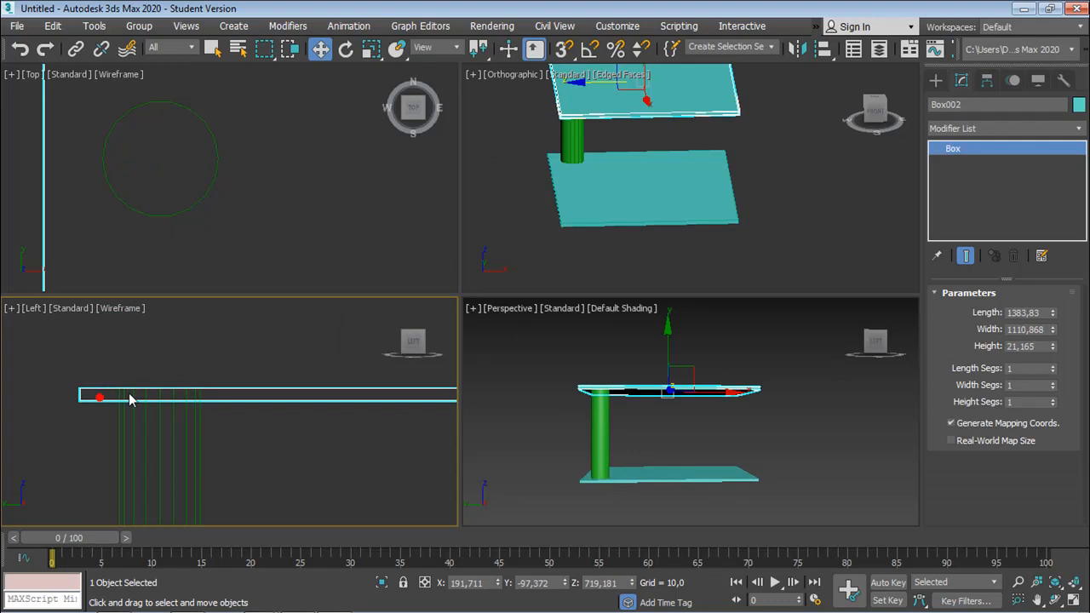
pyautogui.click(668, 349)
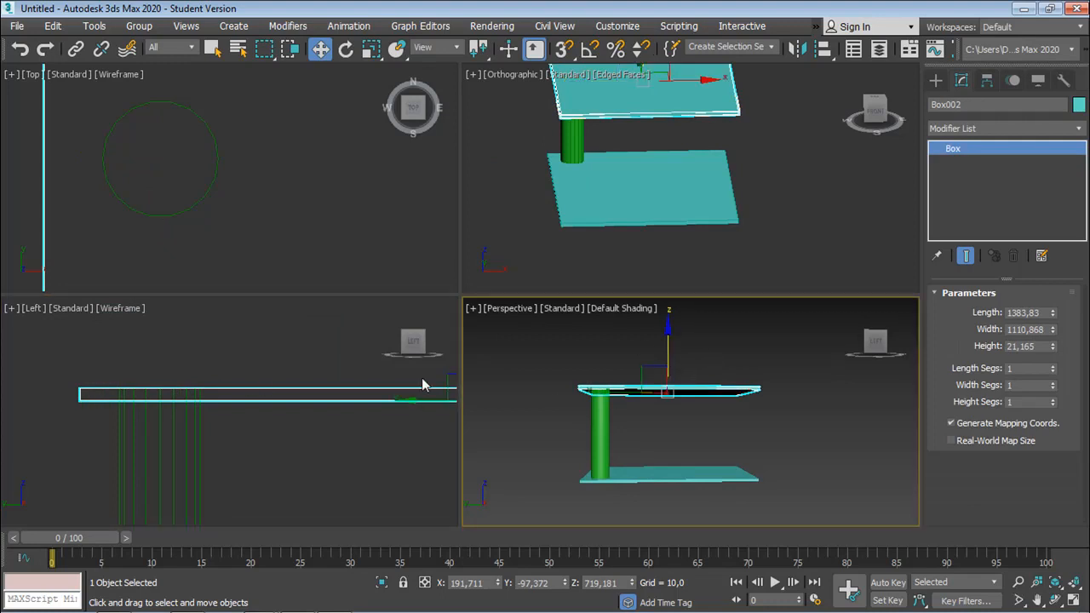
pyautogui.moveTo(412, 386); pyautogui.dragTo(255, 455, button='middle')
pyautogui.moveTo(323, 427); pyautogui.dragTo(324, 420)
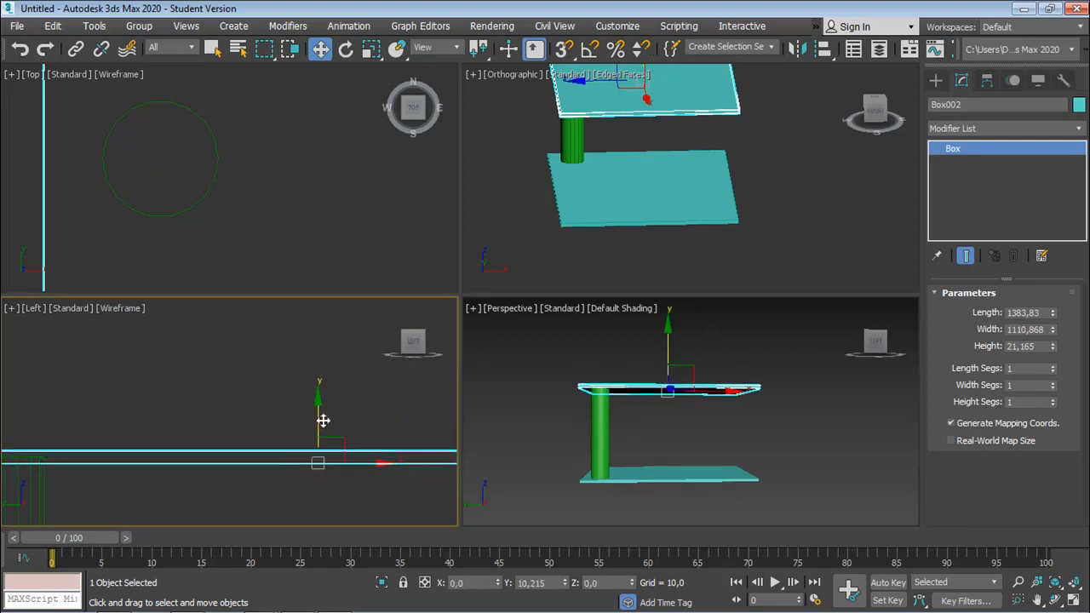
pyautogui.scroll(-2, 284, 440)
pyautogui.moveTo(219, 452); pyautogui.dragTo(229, 384, button='middle')
pyautogui.scroll(-2, 229, 383)
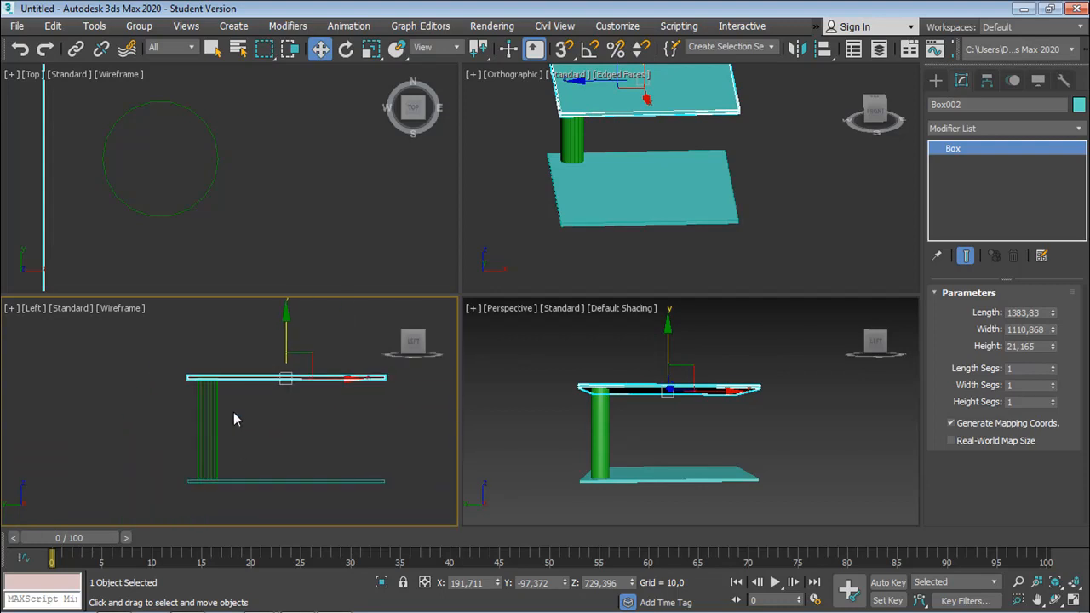
# Step: Select the cylinder between the slabs and clone it in place as an independent copy
pyautogui.scroll(5, 206, 387)
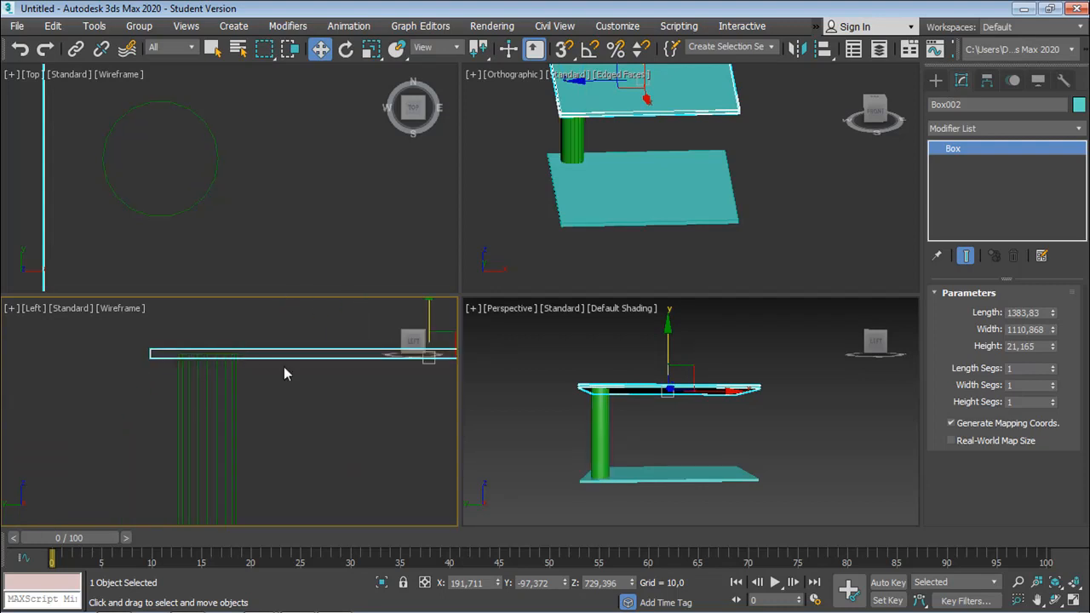
pyautogui.moveTo(210, 350); pyautogui.dragTo(220, 329, button='middle')
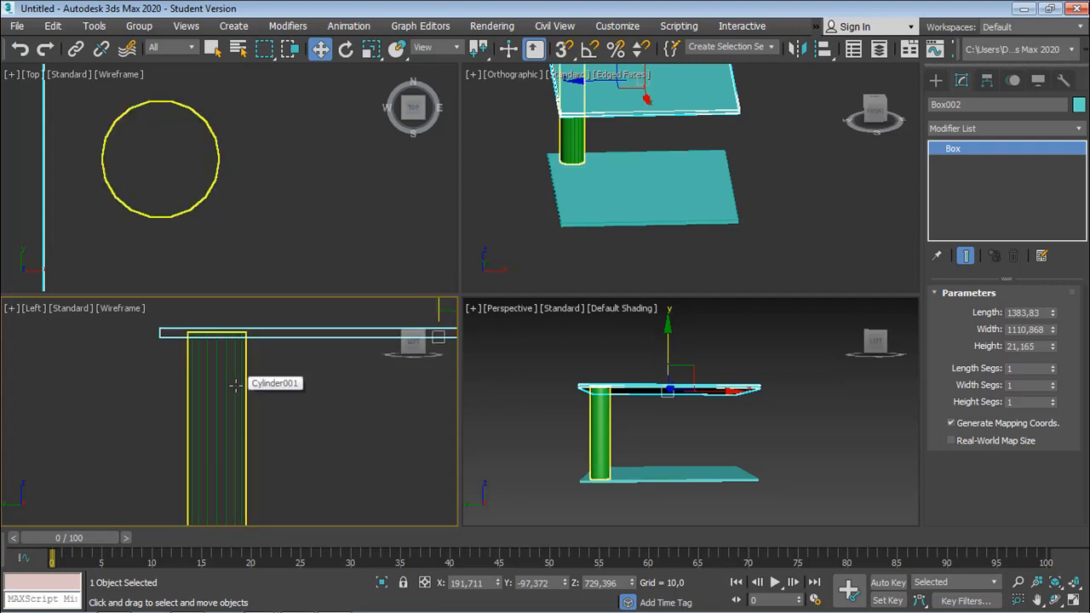
pyautogui.moveTo(240, 357); pyautogui.dragTo(228, 395, button='middle')
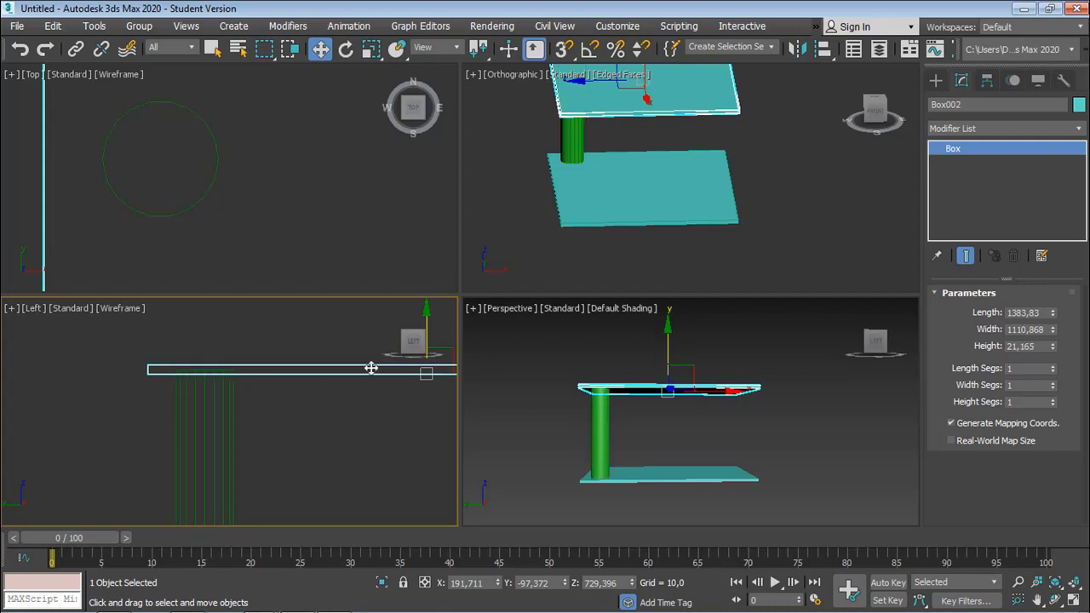
pyautogui.moveTo(253, 425); pyautogui.dragTo(250, 339, button='middle')
pyautogui.scroll(-2, 249, 339)
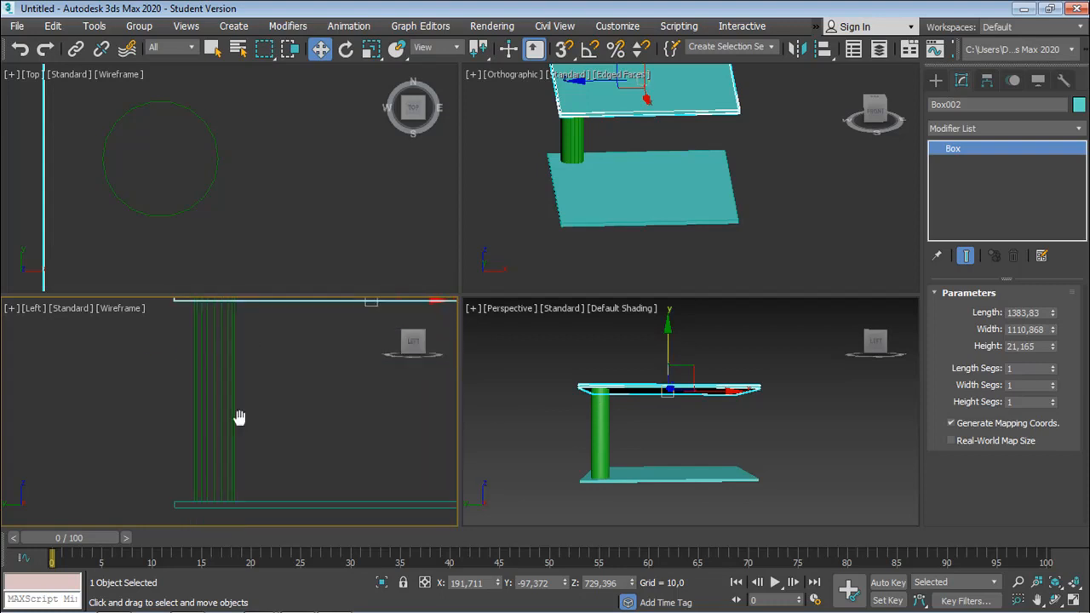
pyautogui.moveTo(241, 423); pyautogui.dragTo(240, 452, button='middle')
pyautogui.click(224, 358)
pyautogui.moveTo(230, 407); pyautogui.dragTo(229, 394, button='middle')
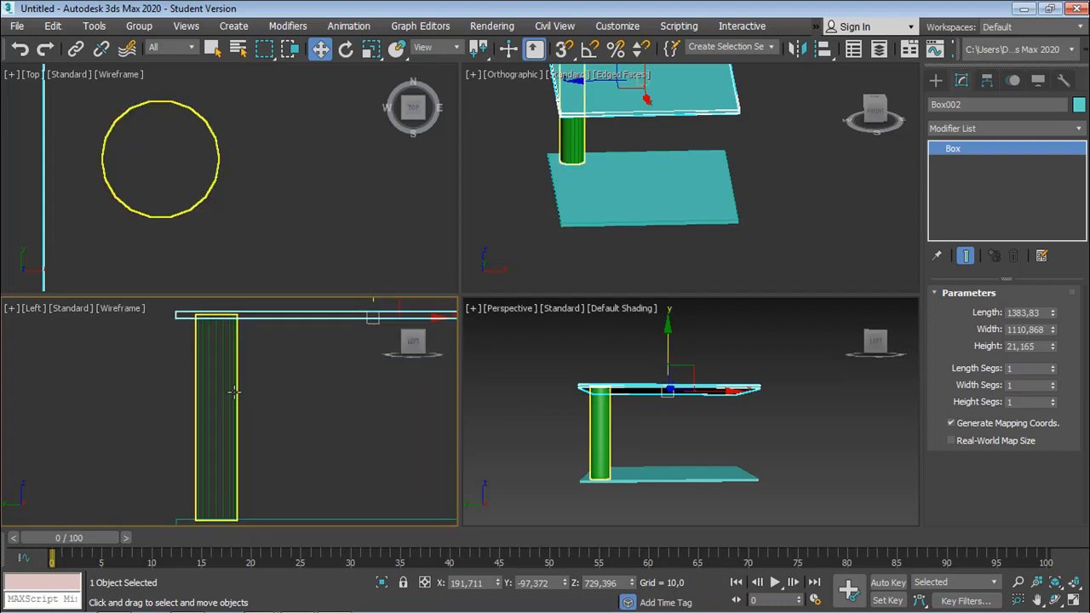
pyautogui.click(214, 396)
pyautogui.click(16, 26)
pyautogui.moveTo(52, 26)
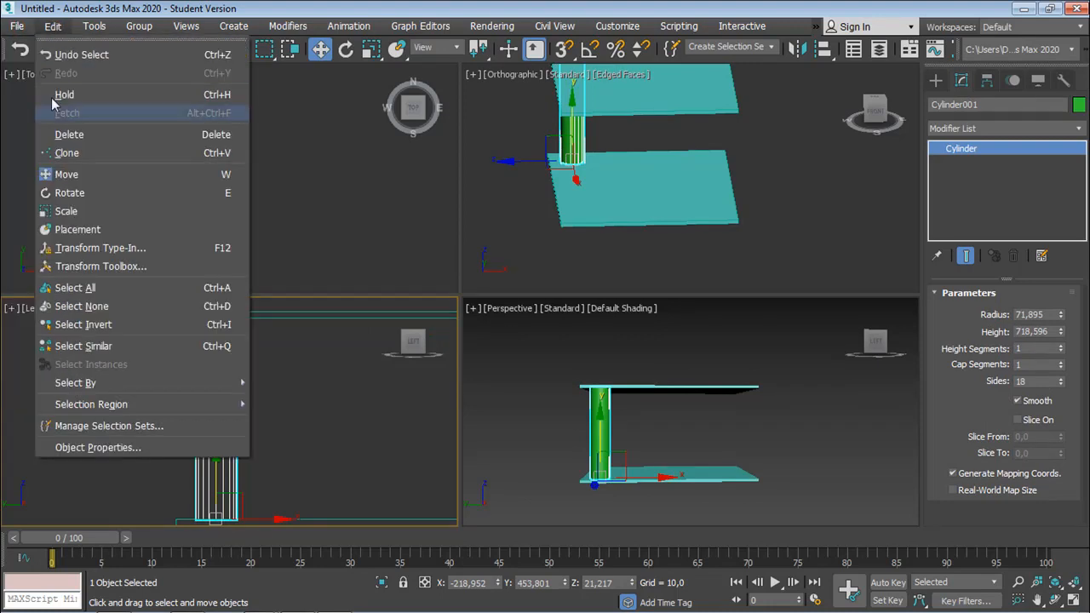
pyautogui.click(67, 152)
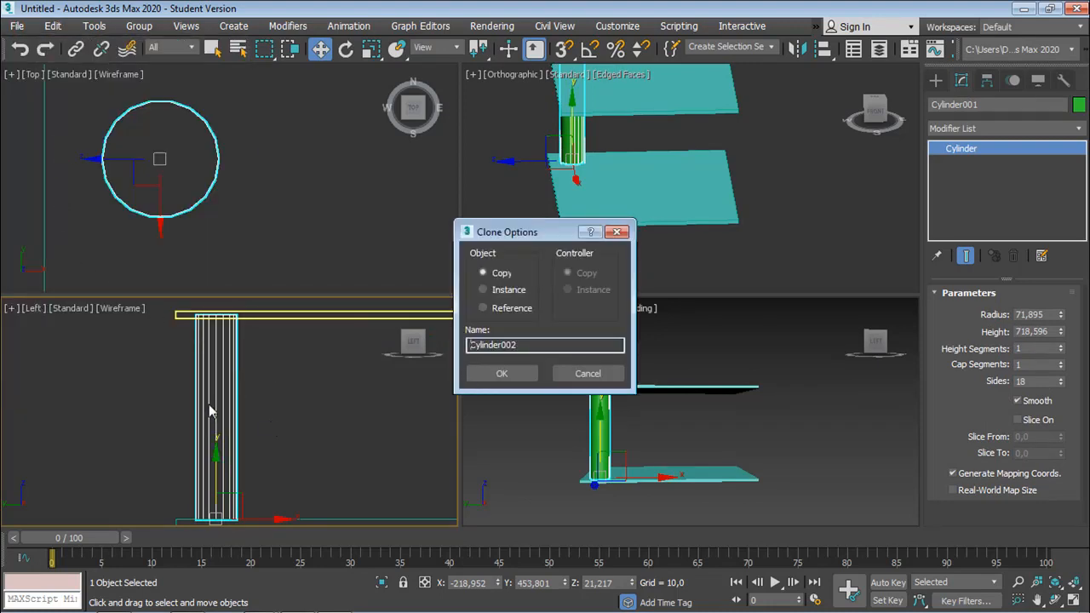
pyautogui.click(500, 373)
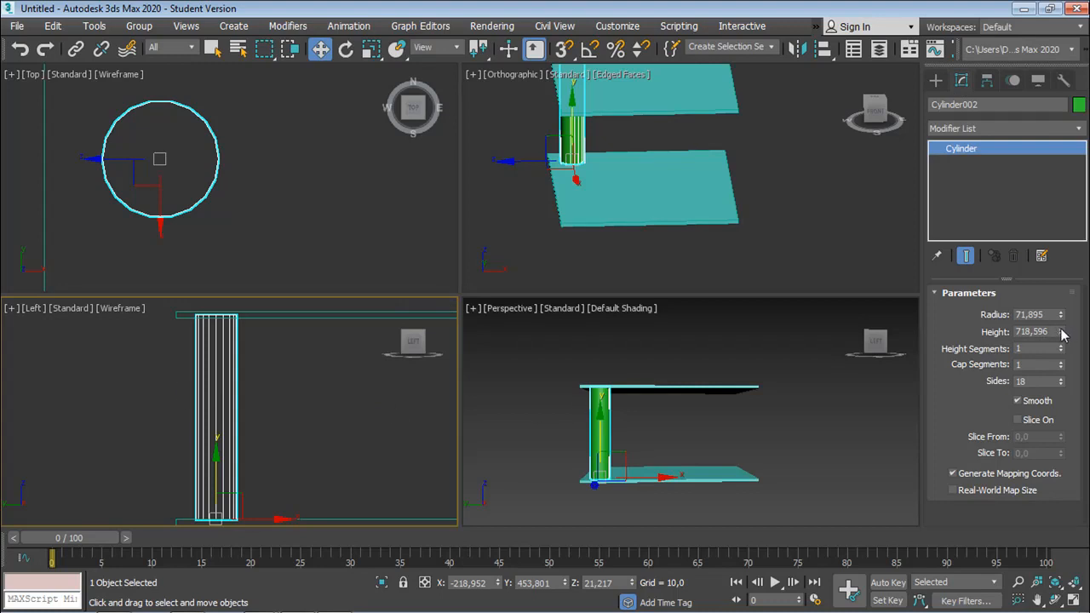
# Step: Turn the cloned cylinder into a base collar with a radius of about 101 and a height of about 116
pyautogui.moveTo(1060, 331); pyautogui.dragTo(1063, 399)
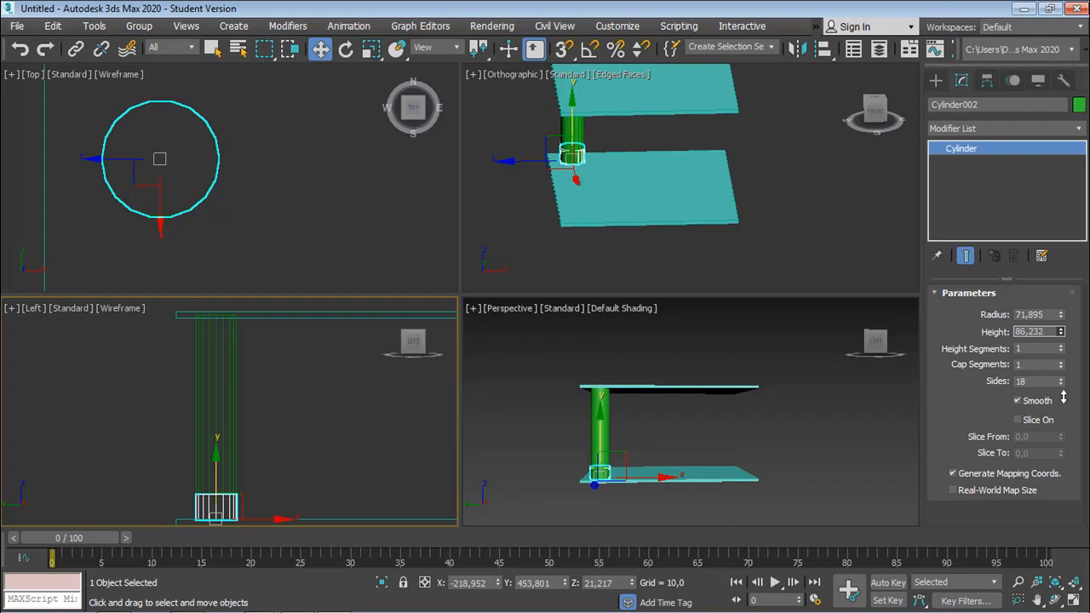
pyautogui.moveTo(1060, 314); pyautogui.dragTo(1058, 288)
pyautogui.keyDown('alt'); pyautogui.moveTo(612, 434); pyautogui.dragTo(703, 486, button='middle'); pyautogui.keyUp('alt')
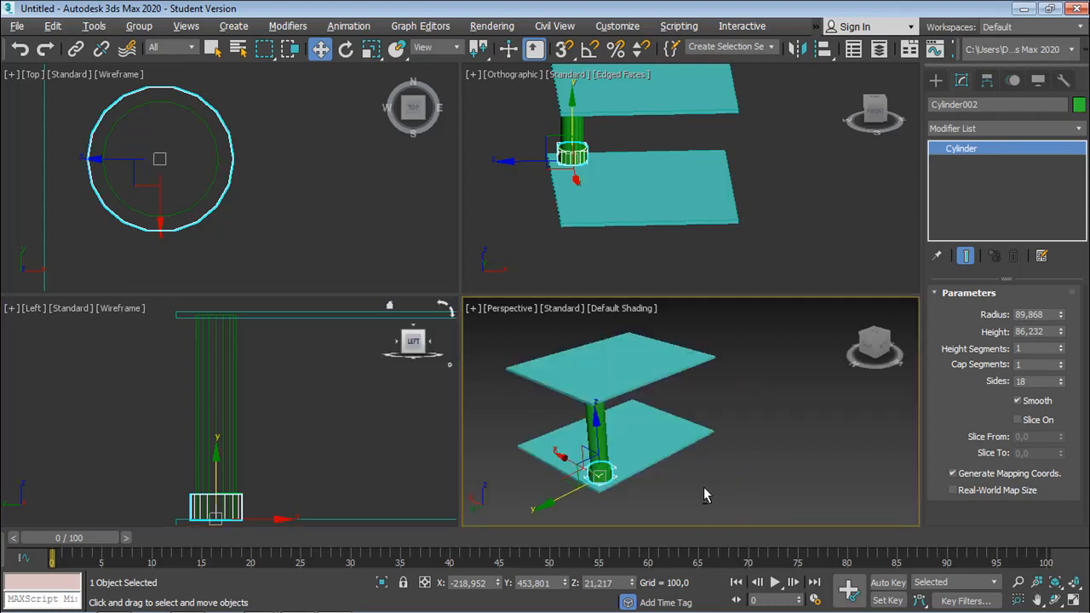
pyautogui.scroll(5, 581, 483)
pyautogui.moveTo(582, 483); pyautogui.dragTo(622, 442, button='middle')
pyautogui.scroll(3, 621, 442)
pyautogui.click(717, 475)
pyautogui.keyDown('alt'); pyautogui.moveTo(686, 448); pyautogui.dragTo(637, 485, button='middle'); pyautogui.keyUp('alt')
pyautogui.scroll(-4, 657, 461)
pyautogui.click(637, 484)
pyautogui.scroll(4, 637, 484)
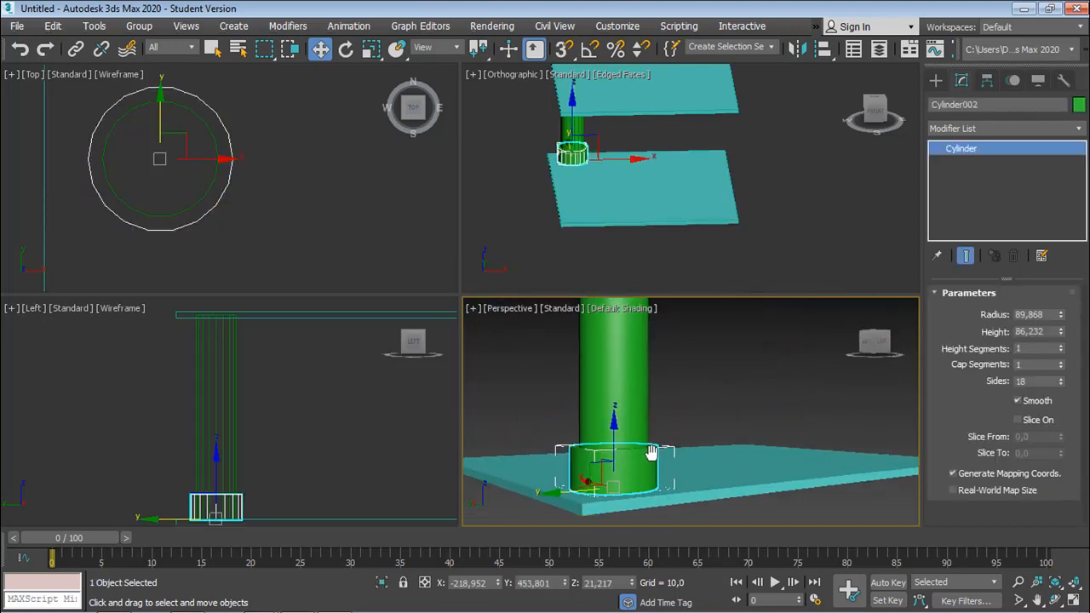
pyautogui.moveTo(1062, 317); pyautogui.dragTo(1058, 309)
pyautogui.keyDown('alt'); pyautogui.moveTo(699, 485); pyautogui.dragTo(637, 478, button='middle'); pyautogui.keyUp('alt')
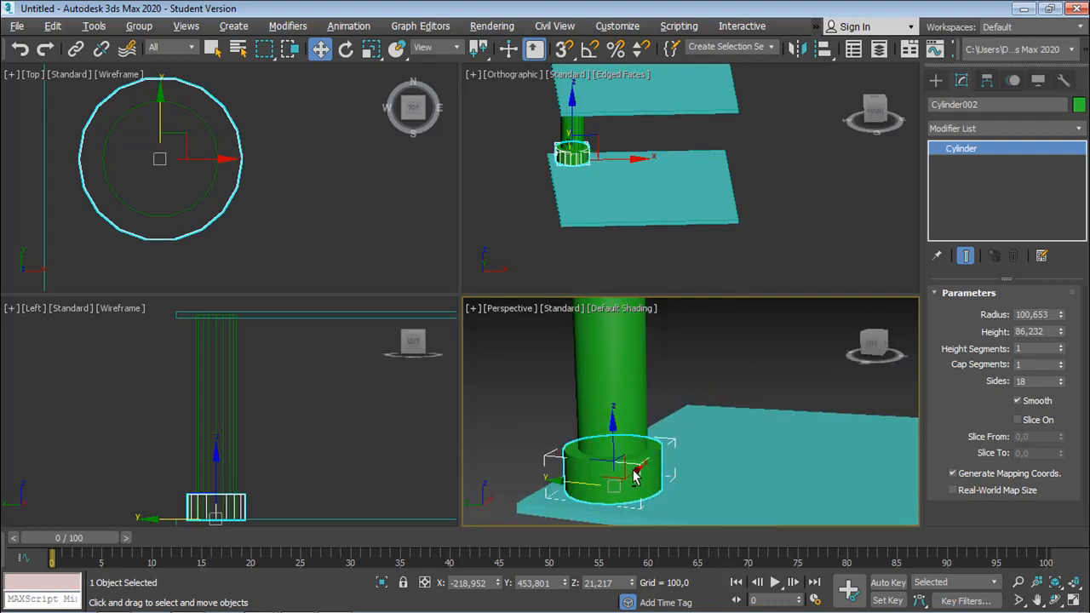
pyautogui.moveTo(1060, 331); pyautogui.dragTo(1059, 302)
# Step: Copy the base collar straight up to a height of about 609, just beneath the upper slab, and clear the selection
pyautogui.moveTo(212, 475); pyautogui.dragTo(241, 310)
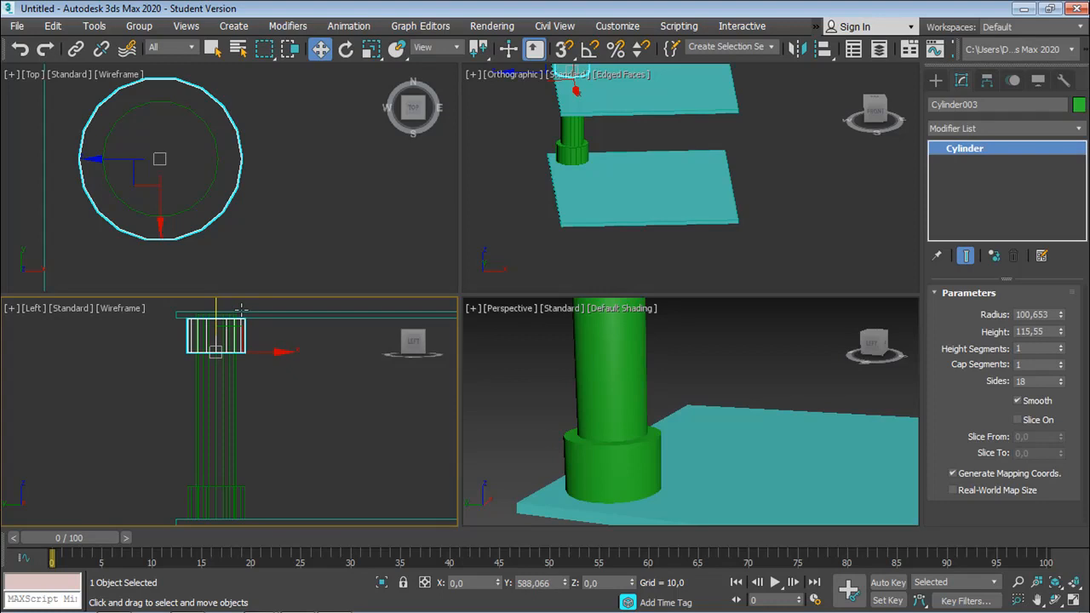
pyautogui.click(549, 383)
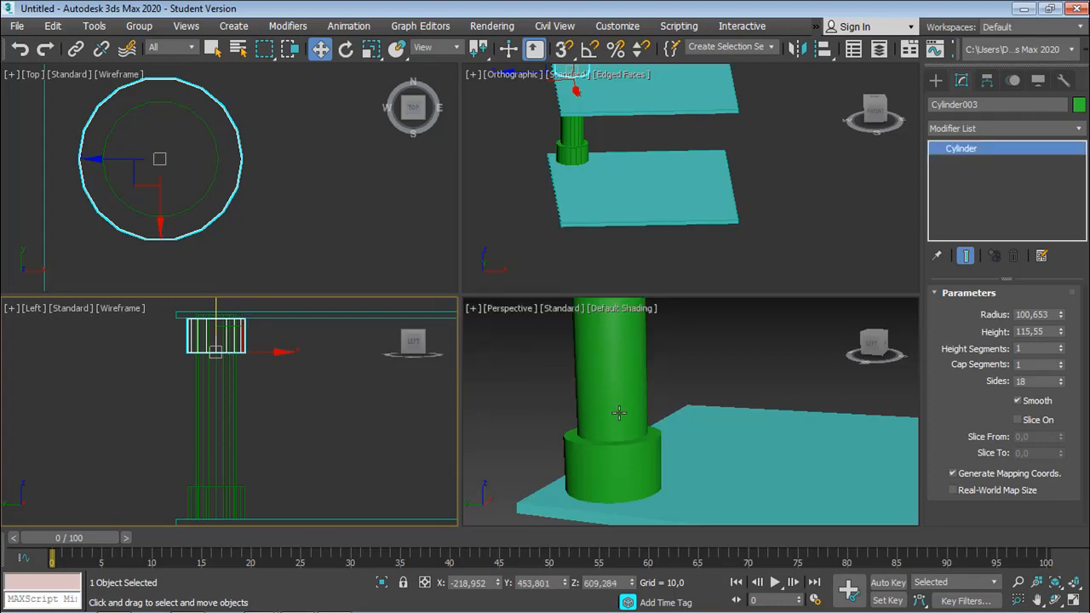
pyautogui.scroll(-5, 601, 412)
pyautogui.scroll(-3, 618, 418)
pyautogui.click(515, 399)
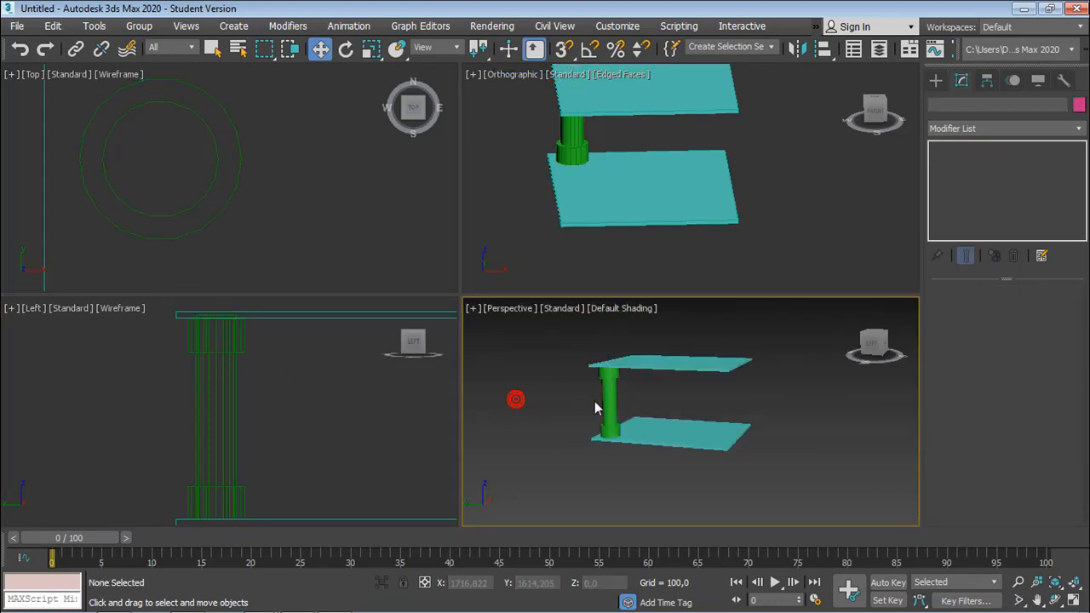
# Step: Select the cylindrical post and both collars together in the Left view, leaving the slabs out
pyautogui.scroll(6, 192, 375)
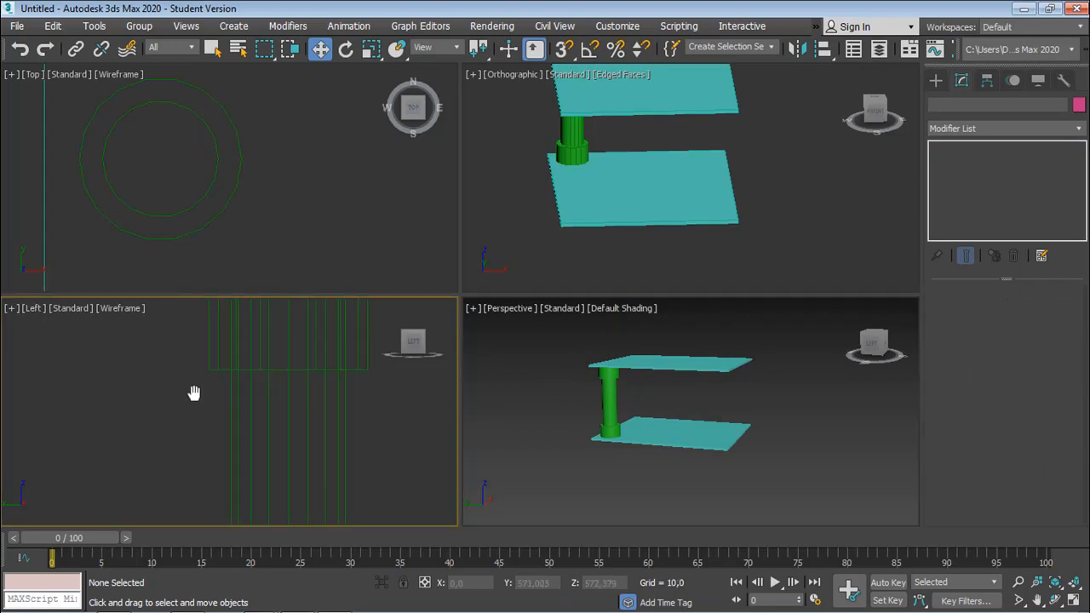
pyautogui.moveTo(125, 415); pyautogui.dragTo(232, 431)
pyautogui.scroll(4, 184, 348)
pyautogui.scroll(-4, 233, 432)
pyautogui.moveTo(280, 460); pyautogui.dragTo(280, 452)
pyautogui.click(130, 457)
pyautogui.scroll(-5, 144, 451)
pyautogui.moveTo(145, 451); pyautogui.dragTo(187, 350, button='middle')
pyautogui.scroll(-4, 187, 350)
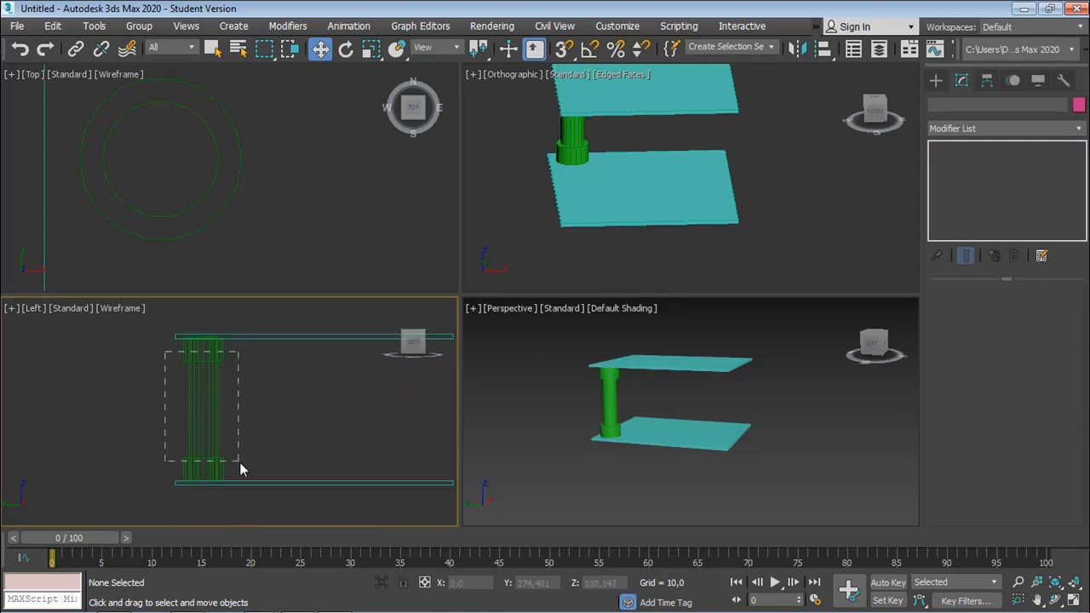
pyautogui.moveTo(239, 469); pyautogui.dragTo(239, 467)
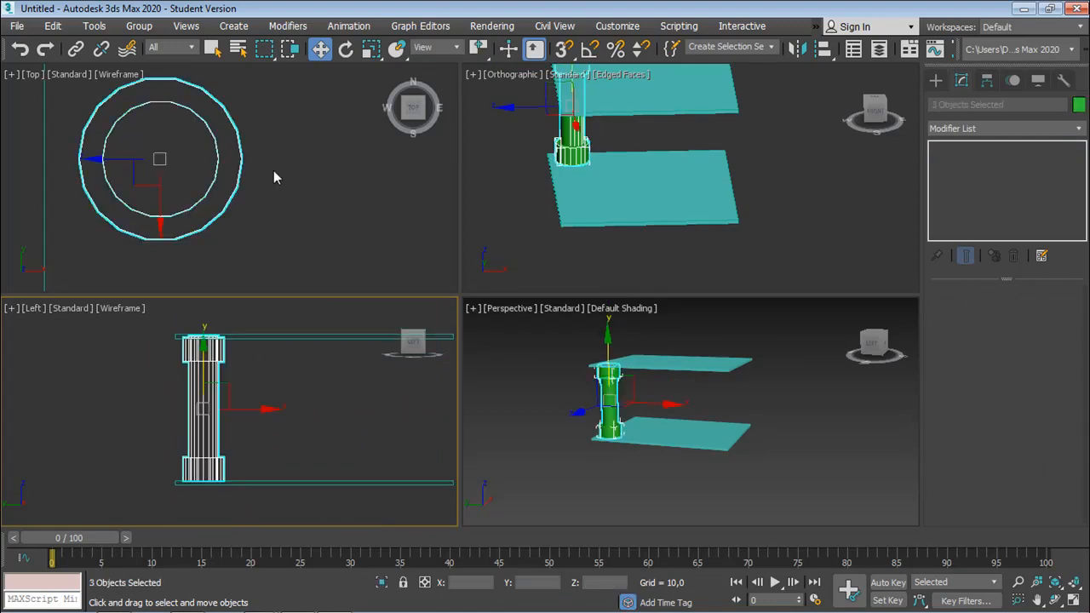
pyautogui.click(157, 360)
pyautogui.moveTo(235, 469); pyautogui.dragTo(236, 469)
# Step: Switch the Orthographic viewport to the Front view and frame the column's base there and its upper end in the Left view
pyautogui.press('f')
pyautogui.scroll(8, 580, 219)
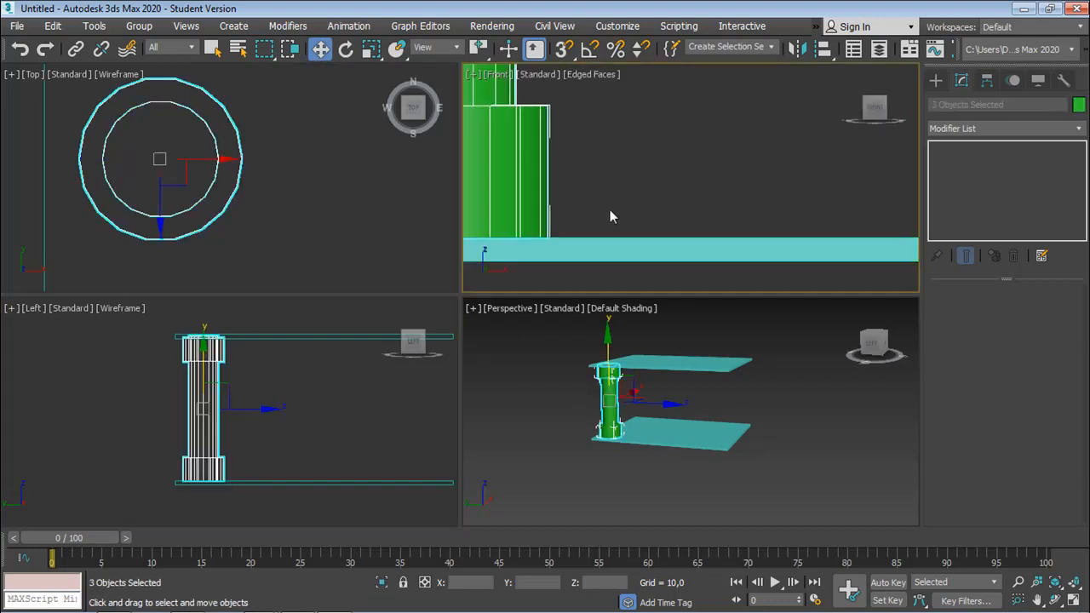
pyautogui.scroll(-2, 664, 220)
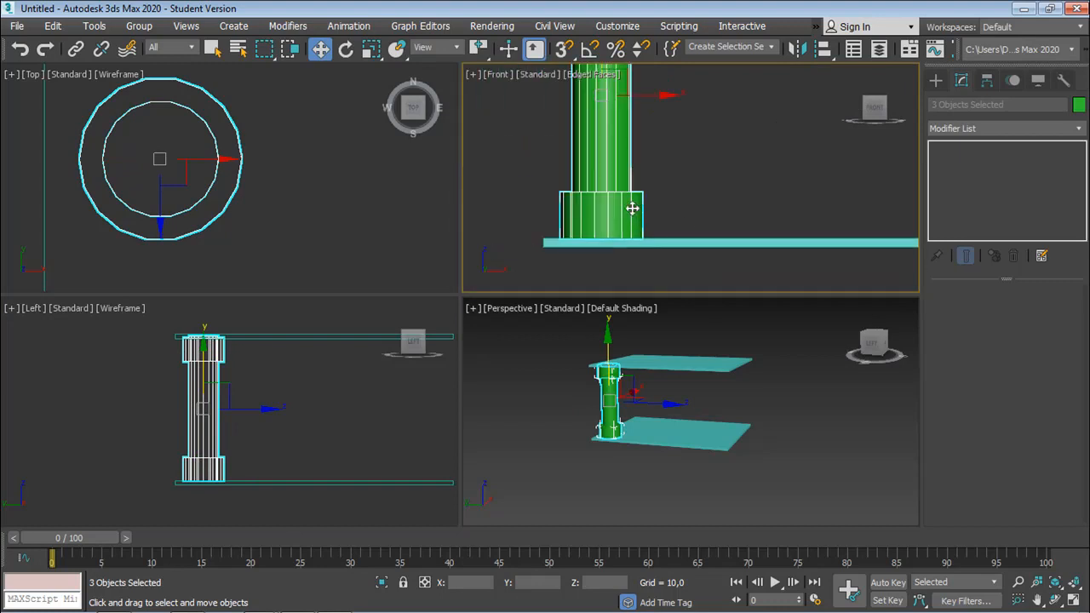
pyautogui.moveTo(314, 355); pyautogui.dragTo(266, 375, button='middle')
pyautogui.scroll(3, 278, 396)
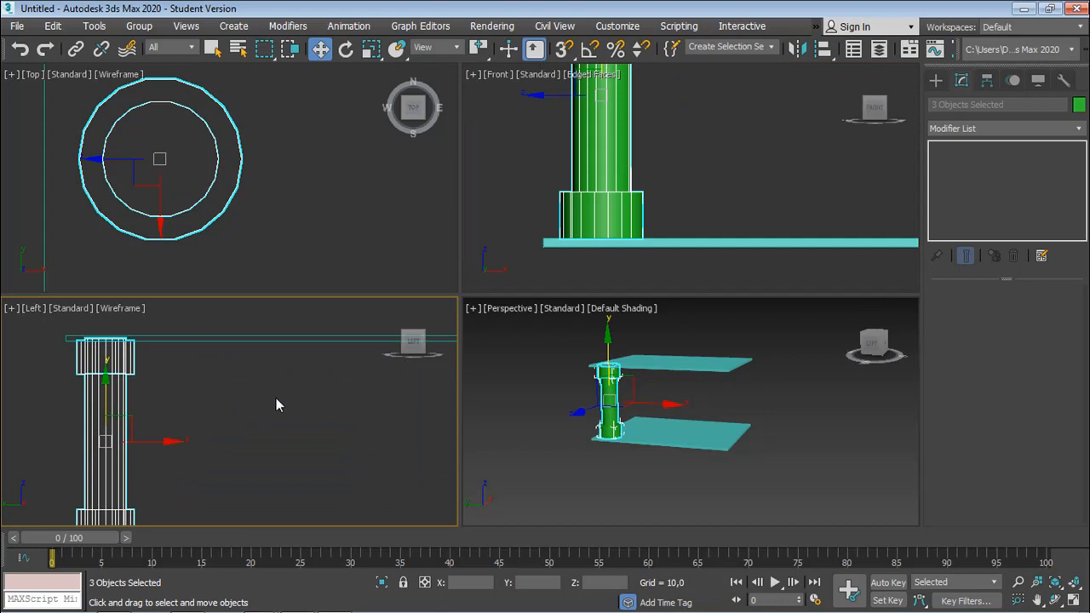
# Step: Copy the collared column along the slabs' length in the Left view, making five evenly spaced copies, and delete the surplus one past the slab's end
pyautogui.press('z')
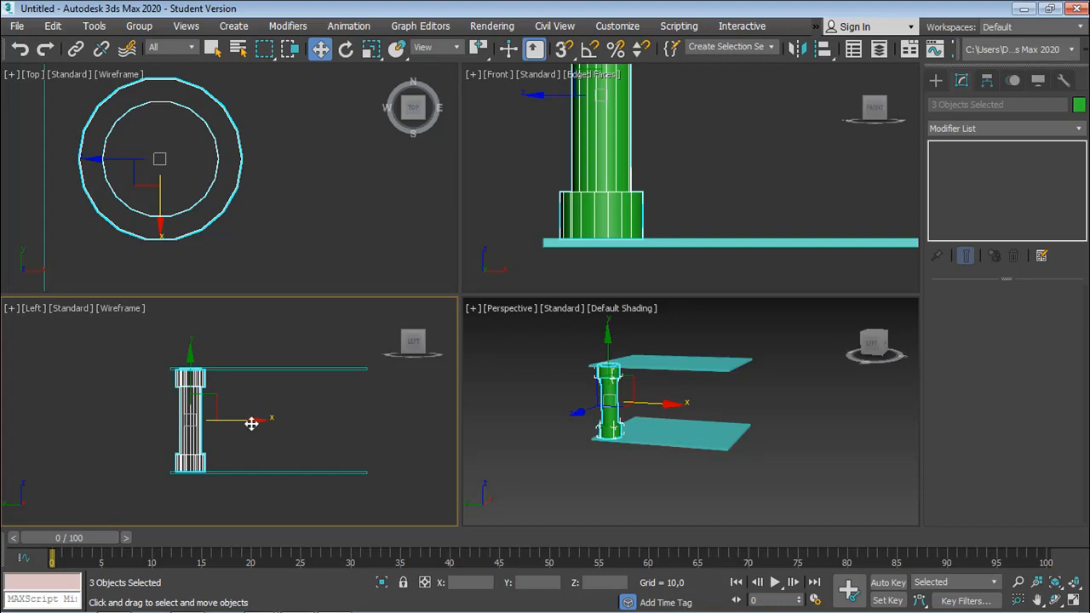
pyautogui.keyDown('shift'); pyautogui.moveTo(247, 421); pyautogui.dragTo(290, 428); pyautogui.keyUp('shift')
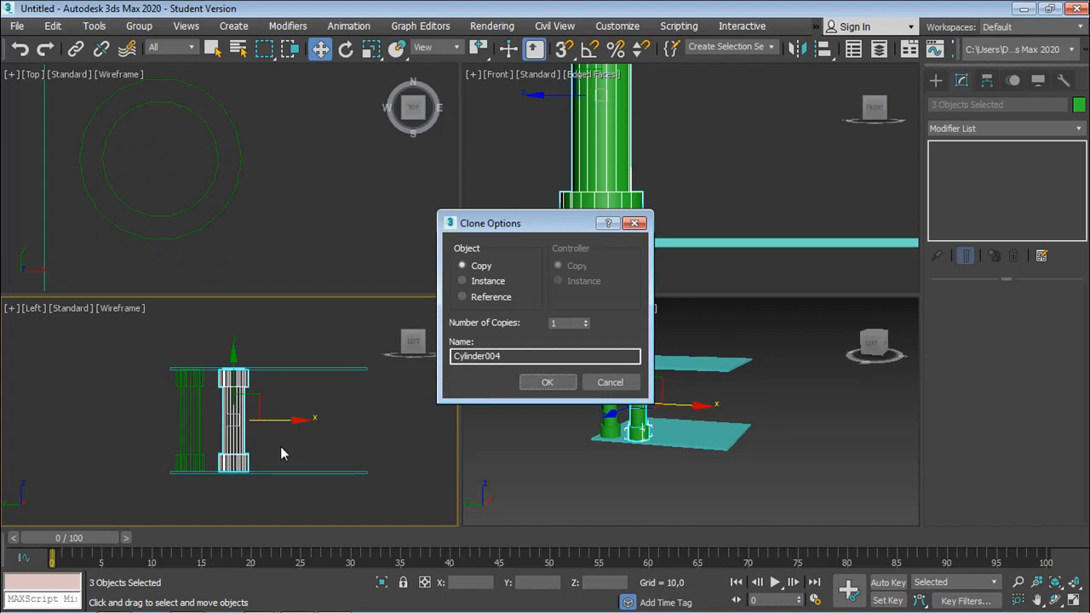
pyautogui.click(583, 319)
pyautogui.click(584, 321)
pyautogui.click(584, 320)
pyautogui.click(555, 380)
pyautogui.moveTo(368, 425); pyautogui.dragTo(251, 400, button='middle')
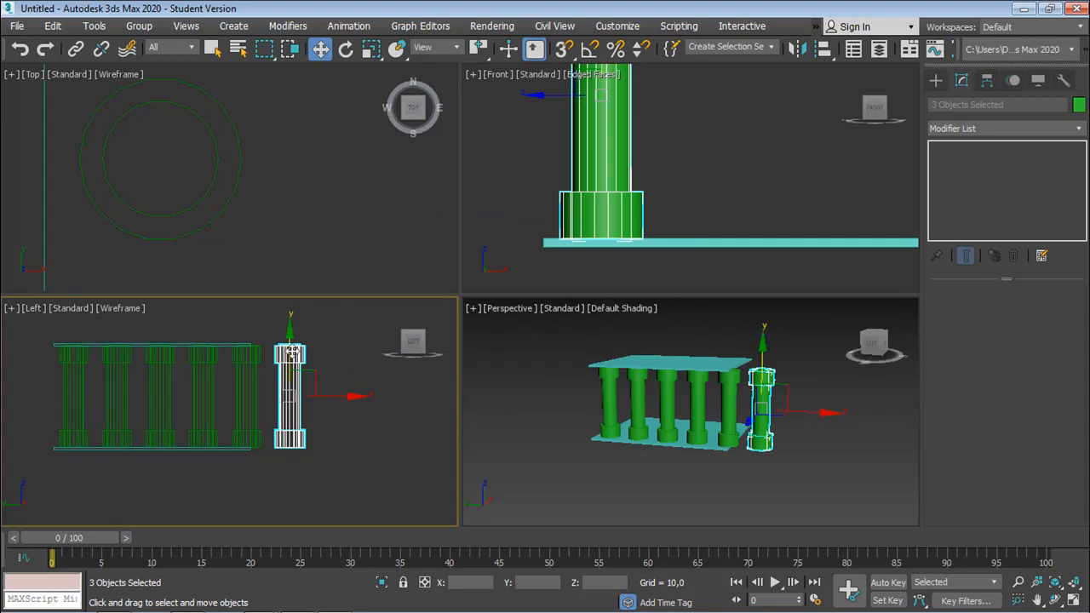
pyautogui.press('Delete')
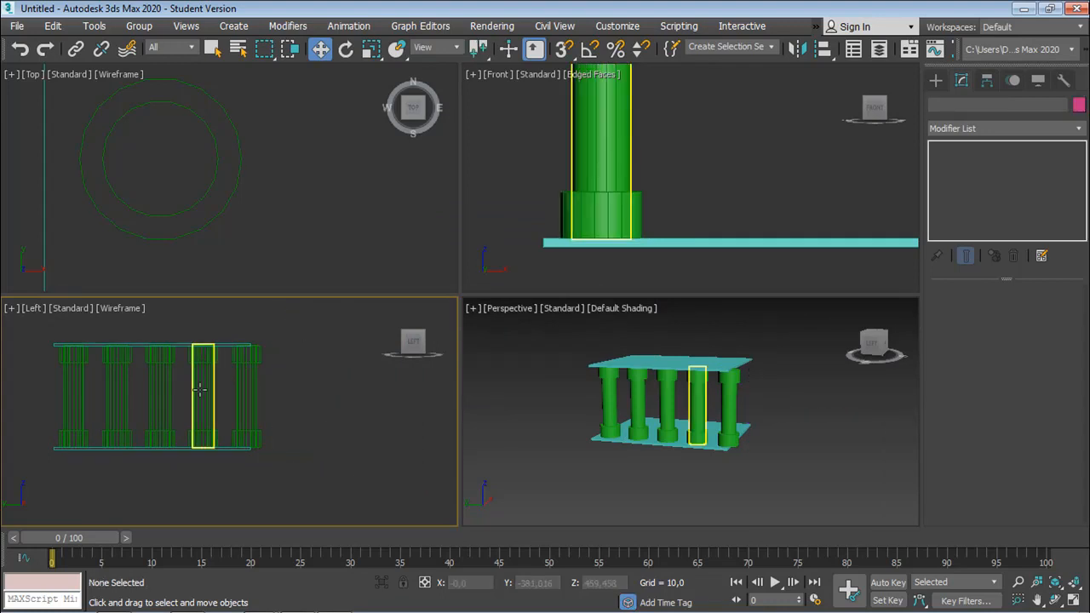
# Step: Select all five columns in the Left view and shift the row slightly so that it fits within the slabs' length
pyautogui.scroll(2, 170, 409)
pyautogui.scroll(-2, 170, 408)
pyautogui.moveTo(173, 408); pyautogui.dragTo(227, 414, button='middle')
pyautogui.scroll(2, 287, 408)
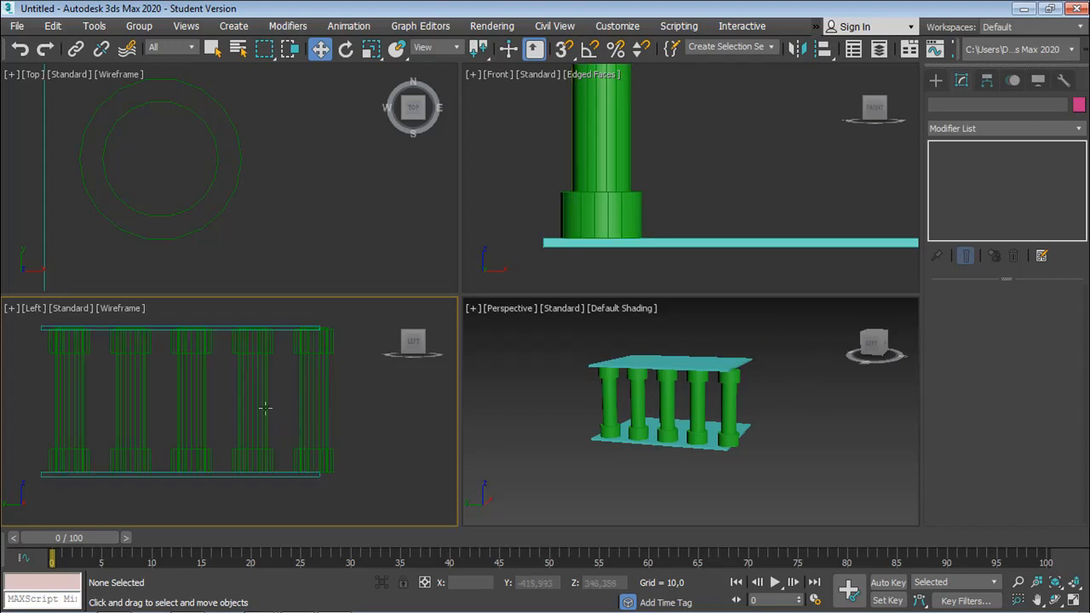
pyautogui.moveTo(370, 465); pyautogui.dragTo(368, 462)
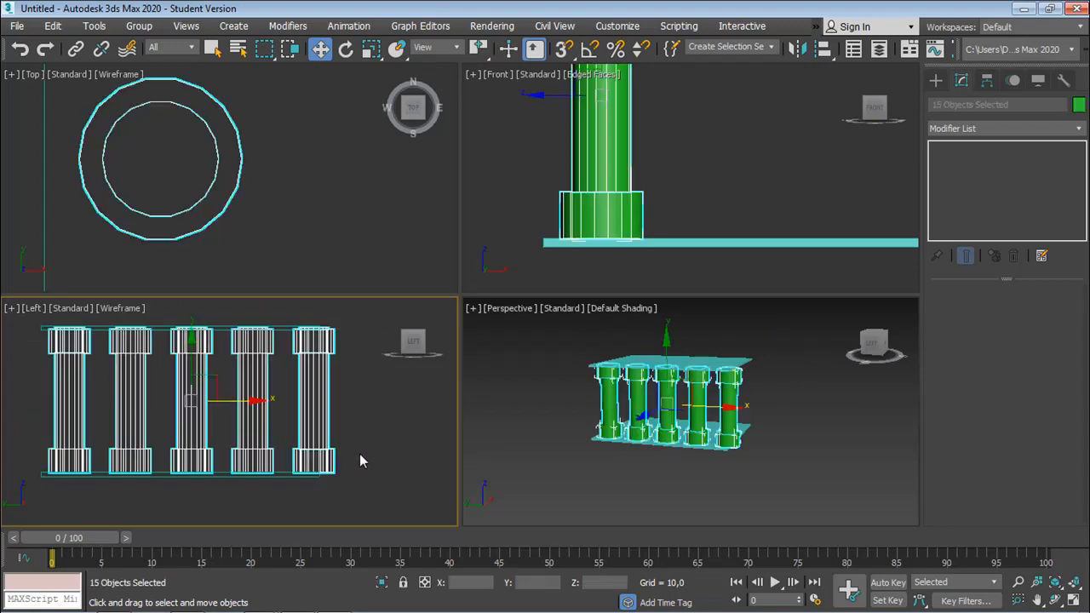
pyautogui.moveTo(244, 400); pyautogui.dragTo(239, 401)
pyautogui.scroll(-2, 286, 414)
pyautogui.moveTo(292, 412); pyautogui.dragTo(430, 386, button='middle')
pyautogui.scroll(1, 430, 387)
# Step: Delete the upper slab resting on the columns
pyautogui.middleClick(638, 419)
pyautogui.scroll(3, 638, 420)
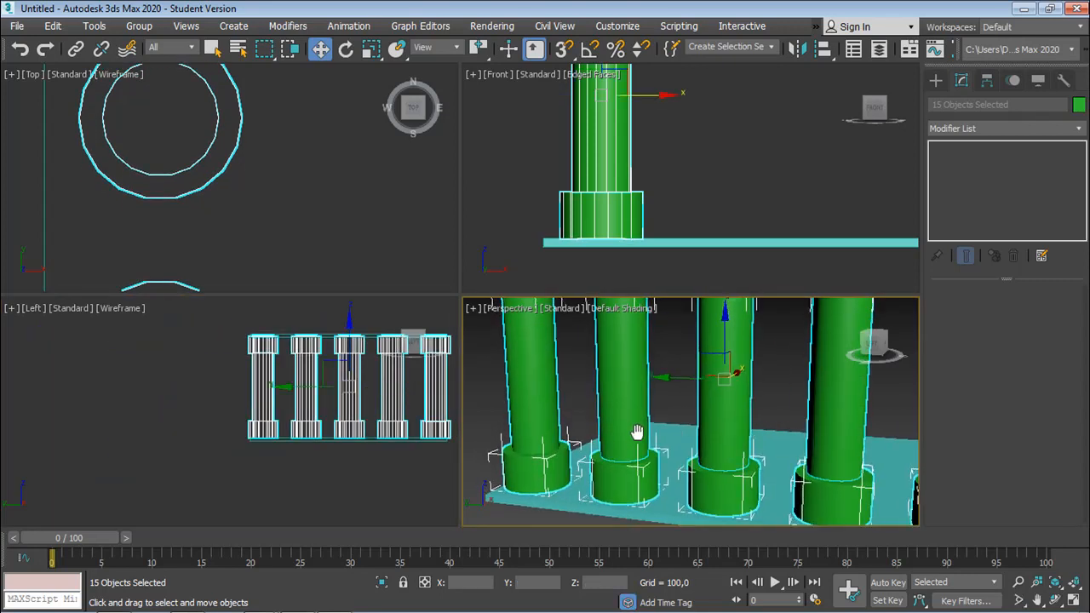
pyautogui.moveTo(639, 421); pyautogui.dragTo(627, 450, button='middle')
pyautogui.scroll(-2, 627, 449)
pyautogui.click(732, 369)
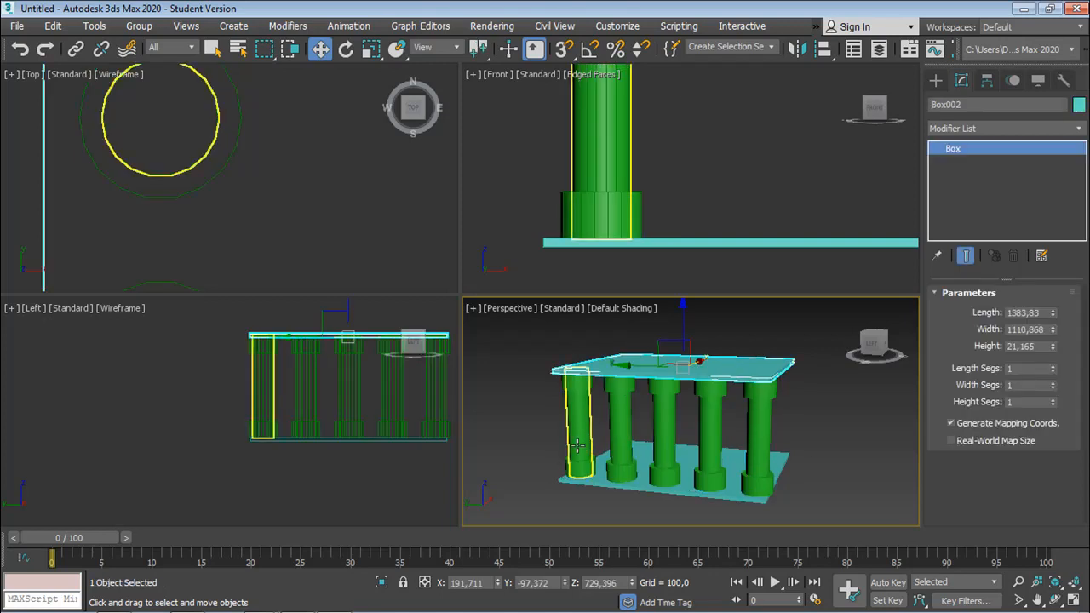
pyautogui.press('Delete')
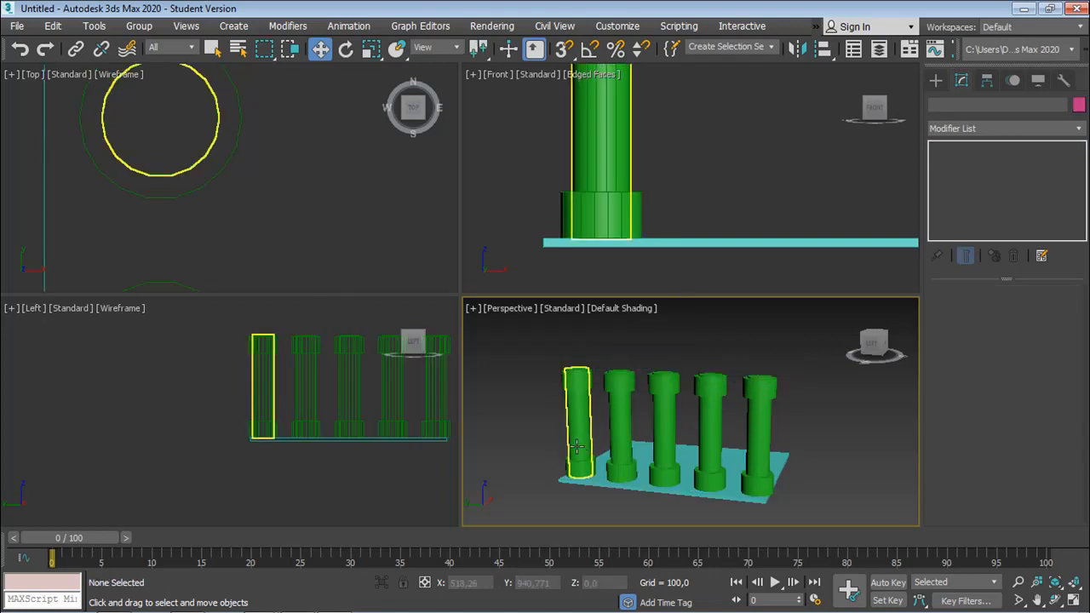
# Step: Enlarge the base slab to a length of about 1573 and a width of about 1344
pyautogui.click(695, 486)
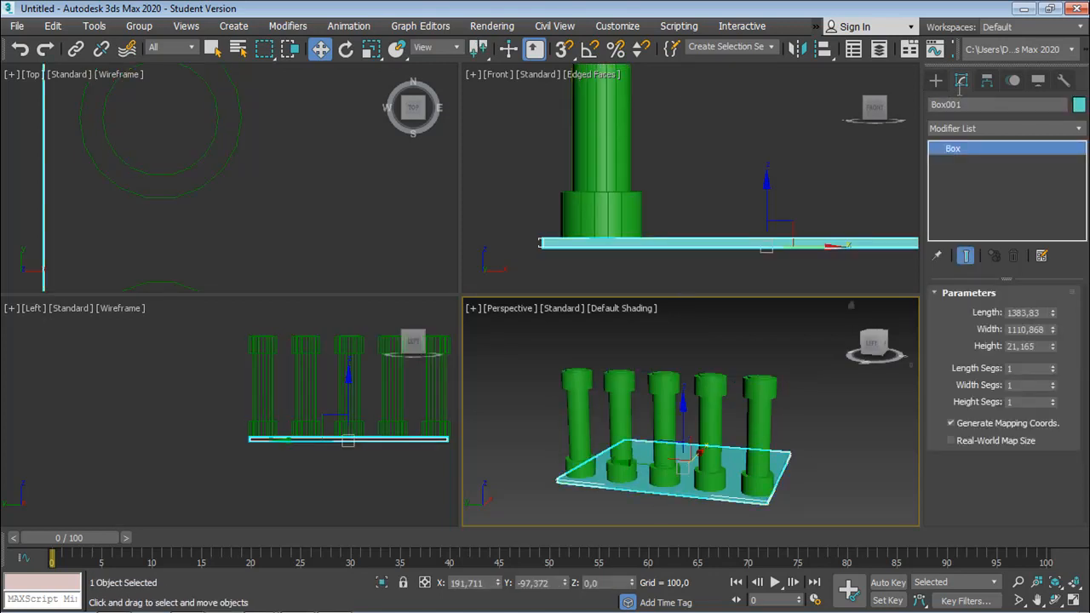
pyautogui.moveTo(1053, 315); pyautogui.dragTo(1045, 301)
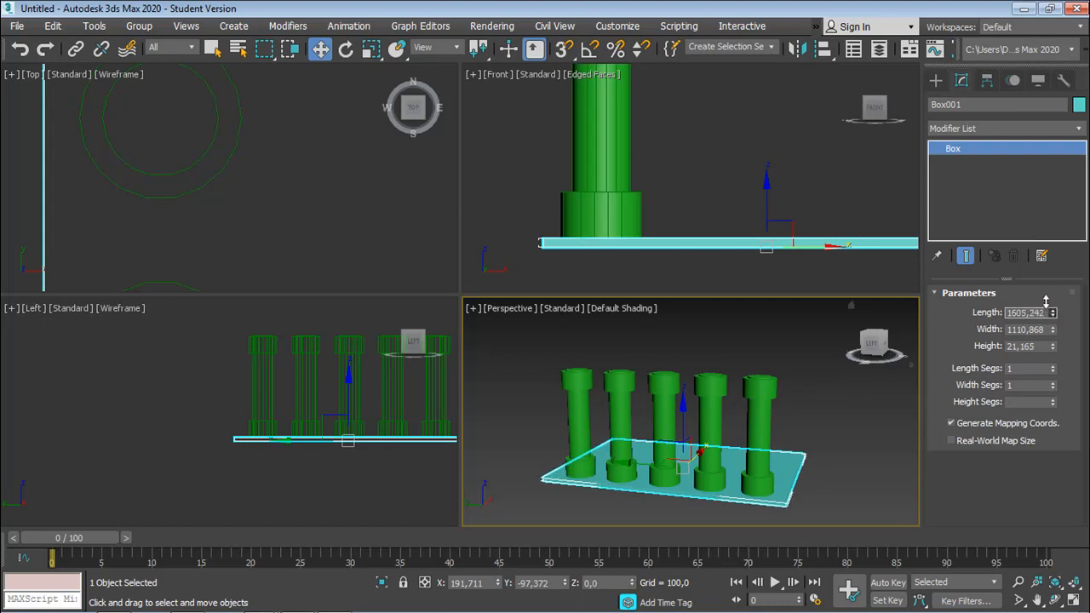
pyautogui.scroll(-6, 282, 178)
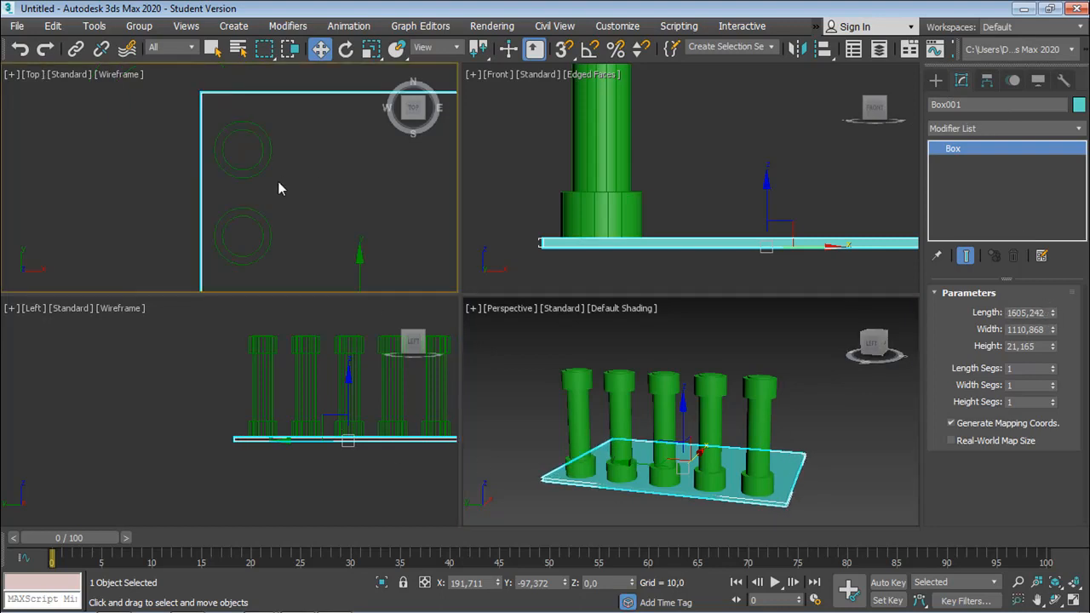
pyautogui.scroll(-3, 277, 205)
pyautogui.moveTo(292, 357); pyautogui.dragTo(268, 325, button='middle')
pyautogui.moveTo(1053, 313)
pyautogui.mouseDown()
pyautogui.moveTo(1052, 302)
pyautogui.moveTo(1051, 317)
pyautogui.mouseUp()
pyautogui.moveTo(397, 201); pyautogui.dragTo(387, 103, button='middle')
pyautogui.moveTo(349, 176); pyautogui.dragTo(336, 212, button='middle')
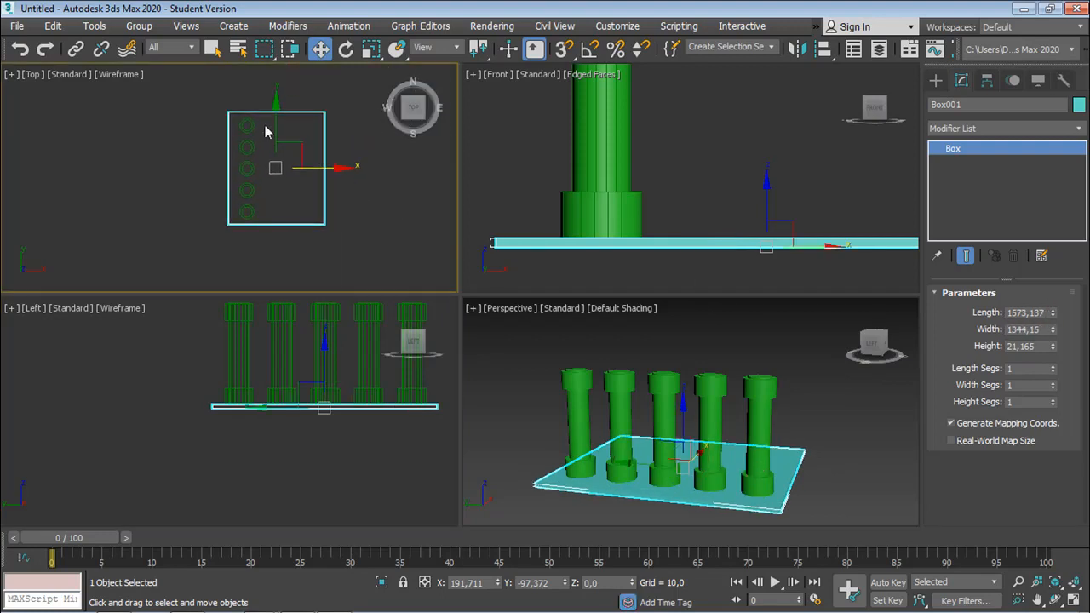
# Step: Move the row of five columns close to the base slab's edge in the Top view and copy it once along the opposite edge
pyautogui.moveTo(263, 125); pyautogui.dragTo(247, 222)
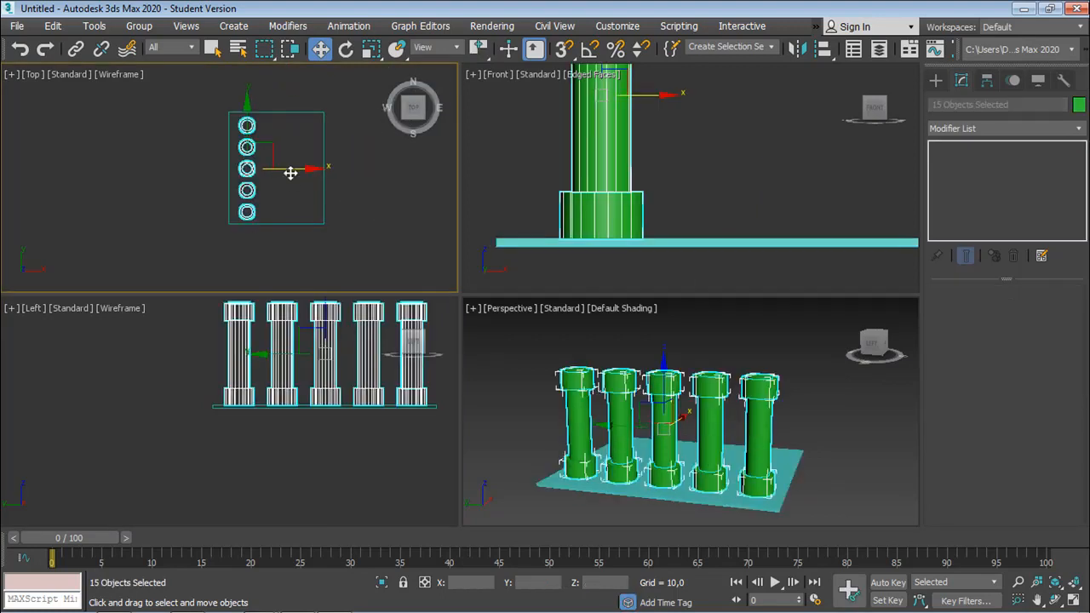
pyautogui.moveTo(291, 168); pyautogui.dragTo(257, 183)
pyautogui.scroll(3, 282, 178)
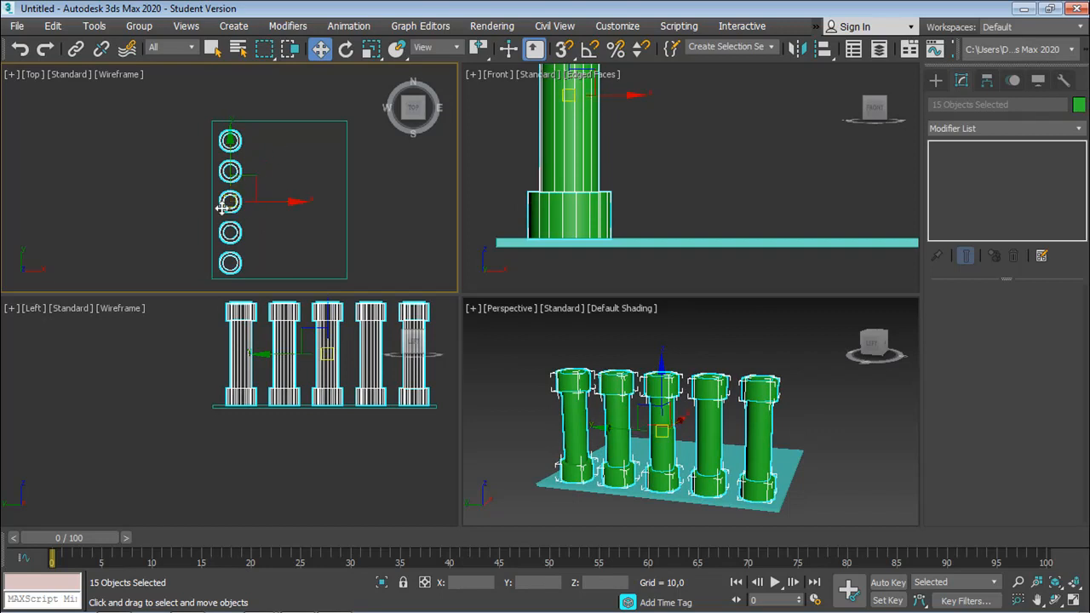
pyautogui.keyDown('shift'); pyautogui.moveTo(266, 201); pyautogui.dragTo(365, 209); pyautogui.keyUp('shift')
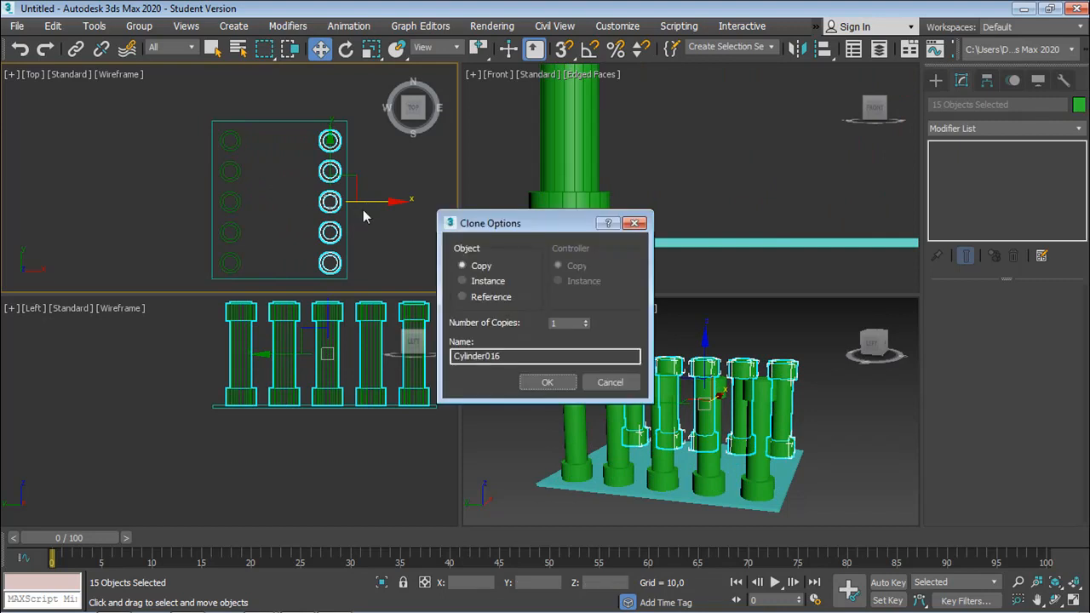
pyautogui.click(545, 382)
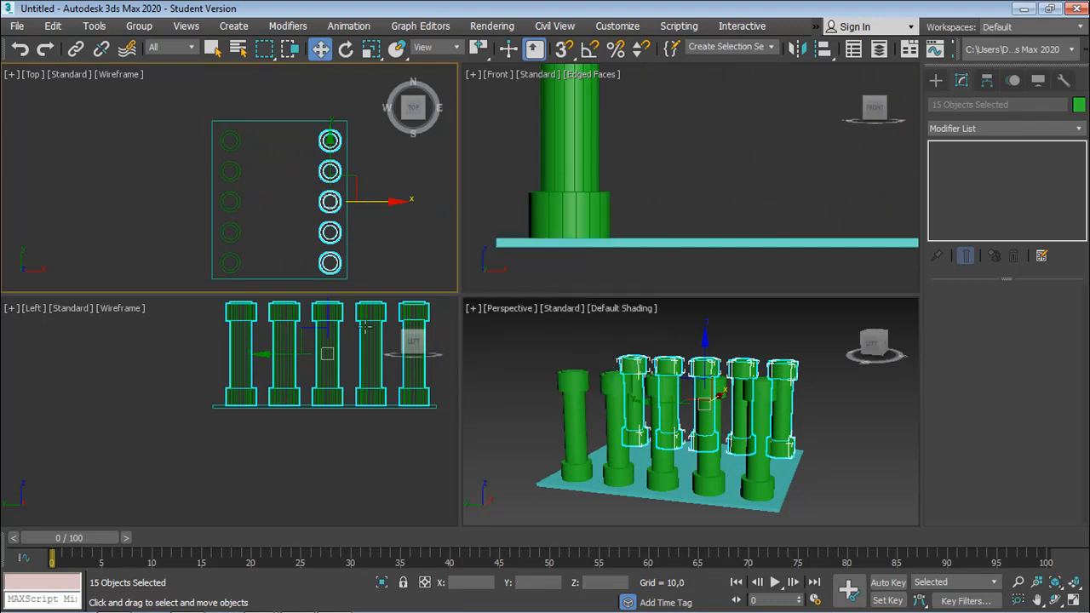
# Step: Copy the base slab straight up and set the copy on top of the columns at a height of about 739
pyautogui.click(621, 484)
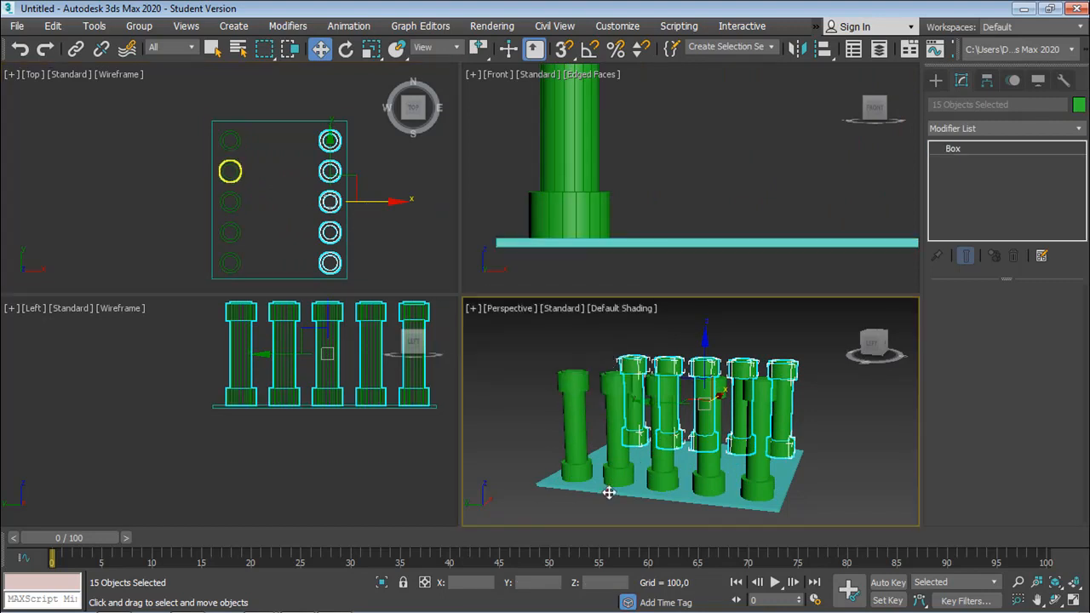
pyautogui.keyDown('shift'); pyautogui.moveTo(768, 216); pyautogui.dragTo(768, 146); pyautogui.keyUp('shift')
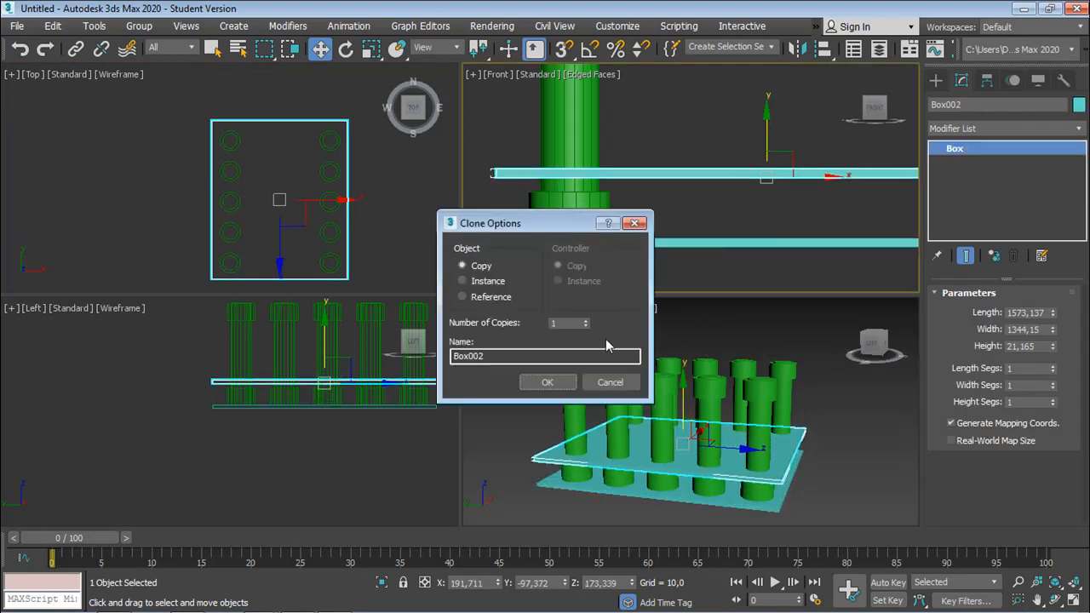
pyautogui.click(562, 383)
pyautogui.scroll(3, 647, 223)
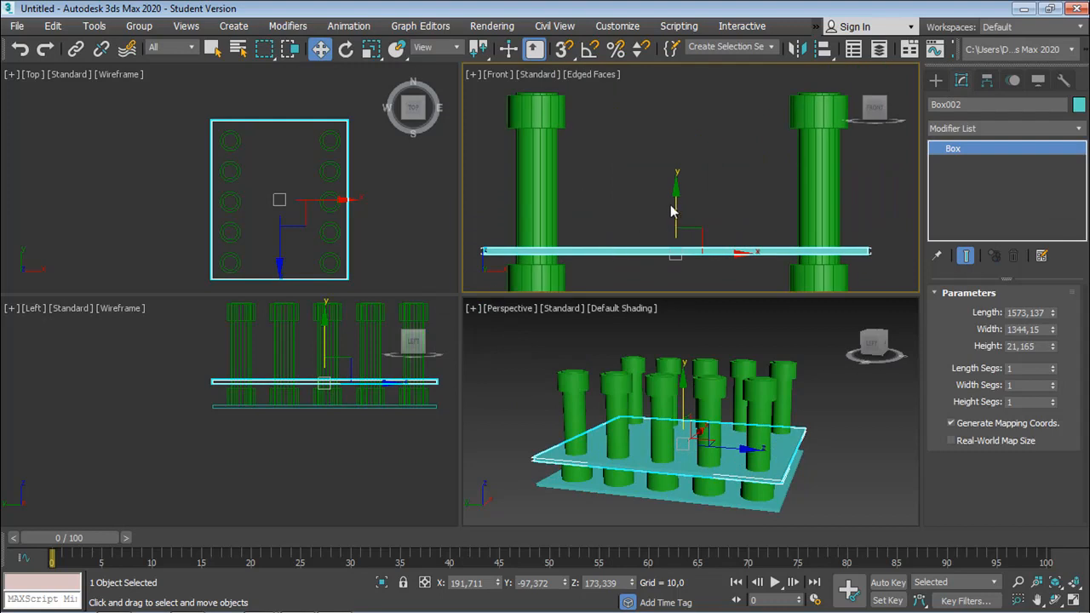
pyautogui.moveTo(675, 201); pyautogui.dragTo(679, 41)
pyautogui.rightClick(595, 440)
pyautogui.keyDown('alt'); pyautogui.moveTo(684, 442); pyautogui.dragTo(608, 456, button='middle'); pyautogui.keyUp('alt')
pyautogui.moveTo(668, 414); pyautogui.dragTo(634, 455, button='middle')
pyautogui.scroll(-2, 636, 183)
pyautogui.moveTo(636, 183); pyautogui.dragTo(628, 242, button='middle')
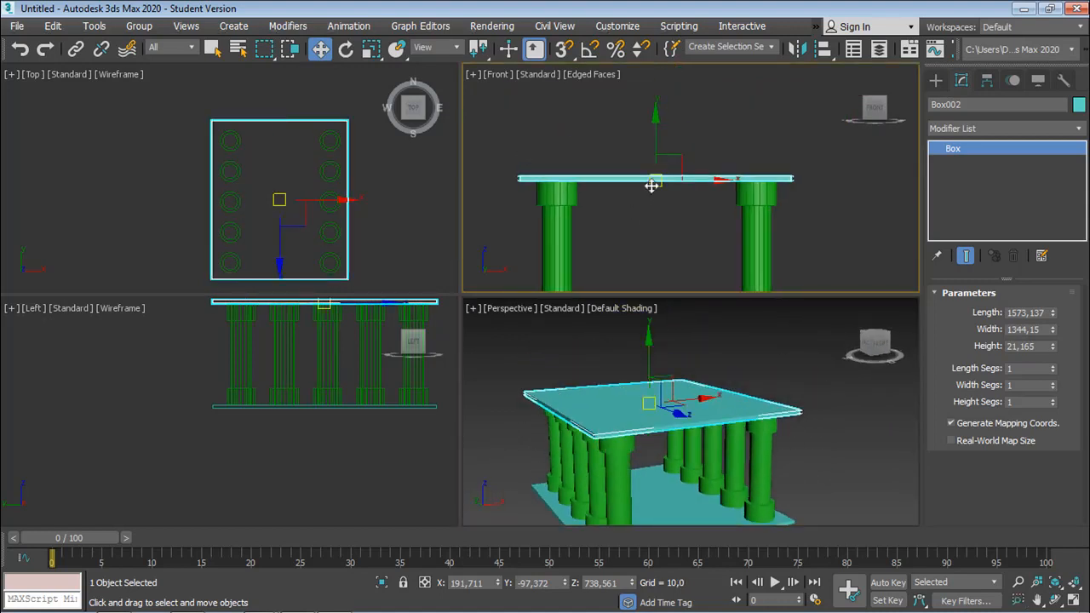
# Step: Copy the upper slab upward and resize the copy to a length of about 1321, width of about 1102 and height of about 176
pyautogui.keyDown('shift'); pyautogui.moveTo(656, 144); pyautogui.dragTo(656, 124); pyautogui.keyUp('shift')
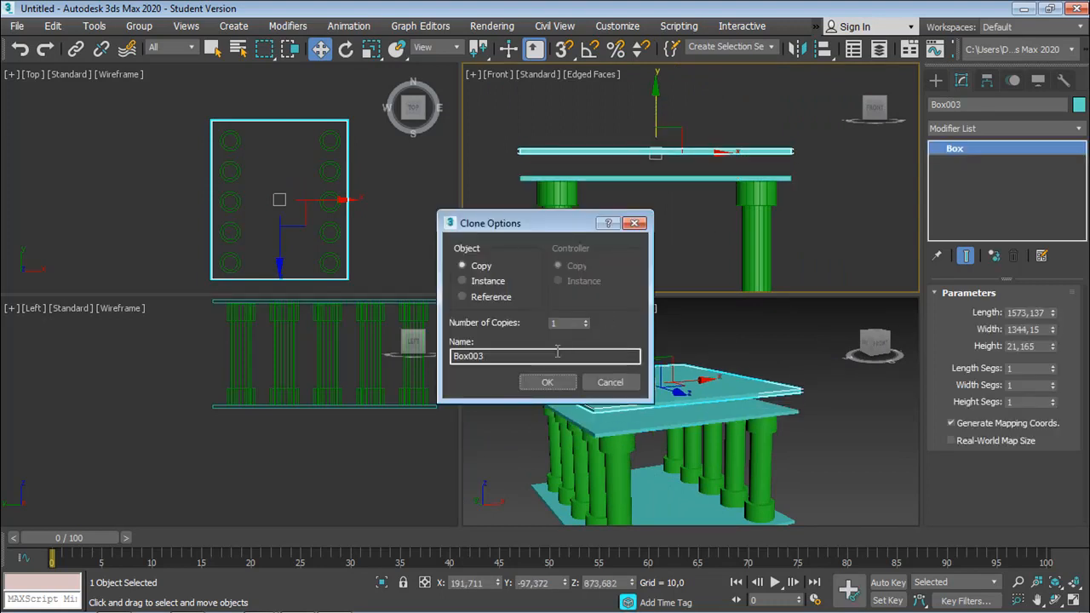
pyautogui.click(546, 383)
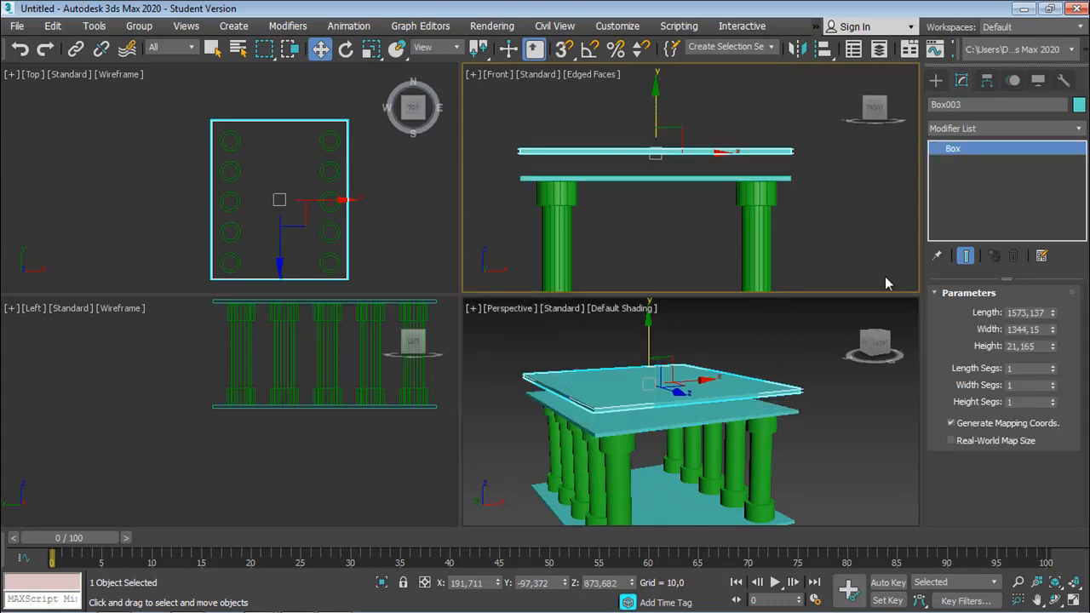
pyautogui.moveTo(1053, 346); pyautogui.dragTo(920, 379)
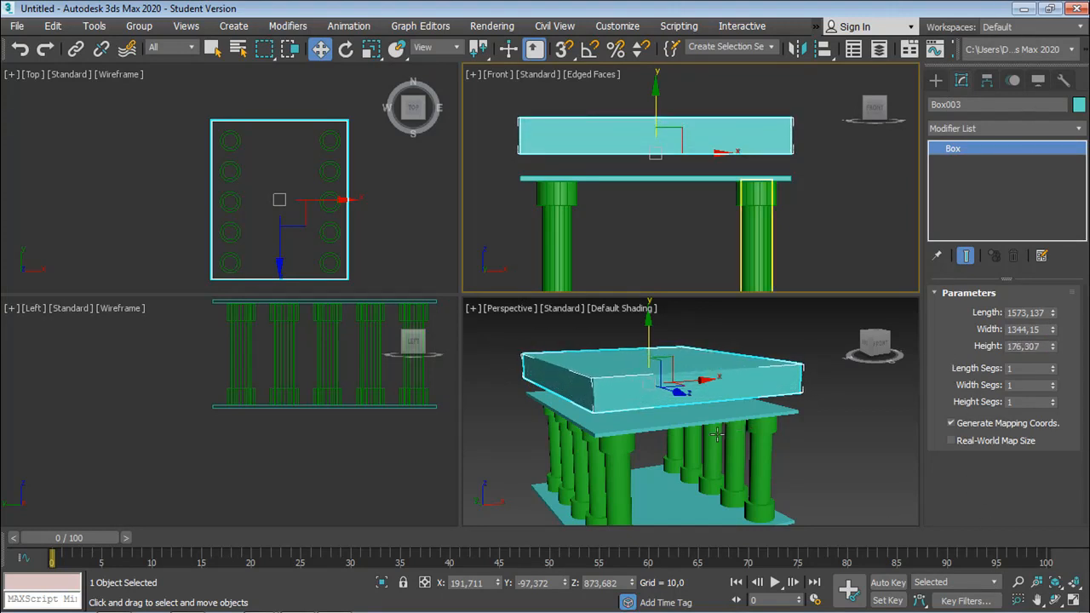
pyautogui.moveTo(297, 185); pyautogui.dragTo(251, 158, button='middle')
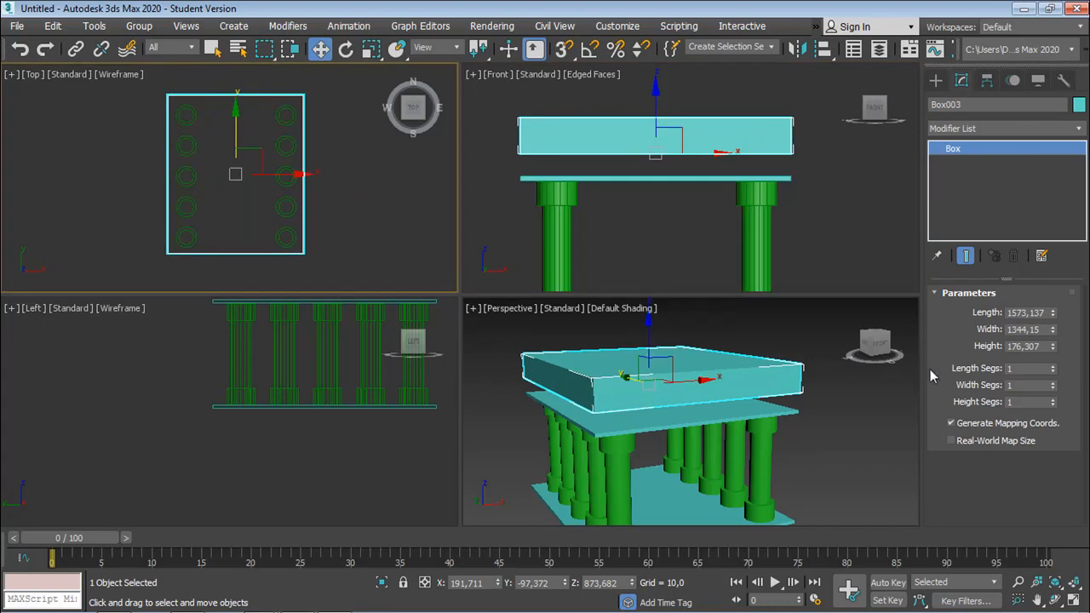
pyautogui.moveTo(1051, 315); pyautogui.dragTo(1054, 342)
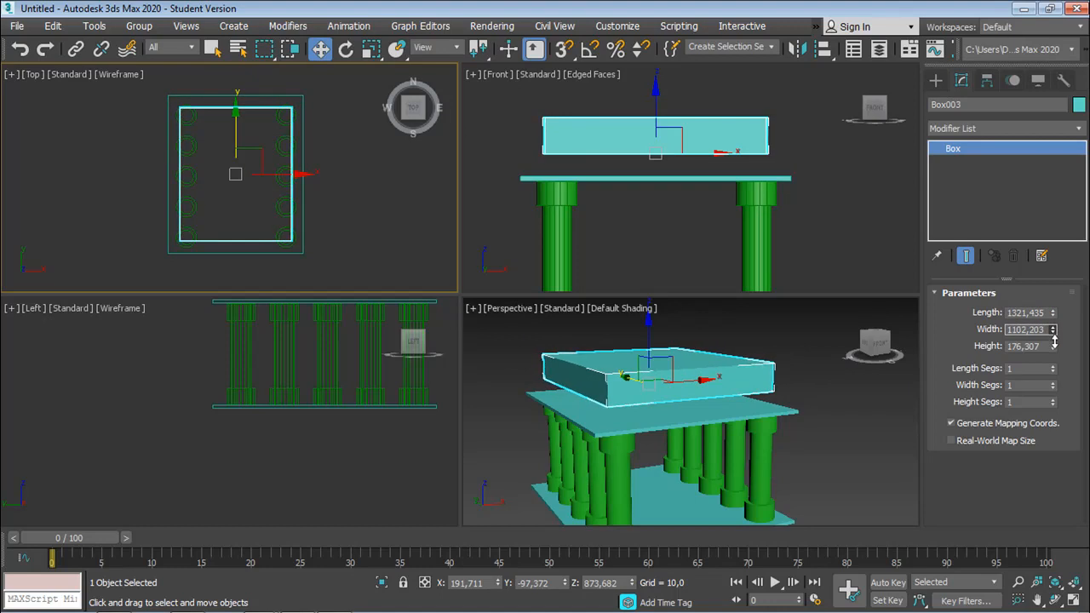
# Step: Lower the thick block onto the slab above the columns, at a height of about 763
pyautogui.moveTo(750, 209); pyautogui.dragTo(739, 232, button='middle')
pyautogui.moveTo(640, 125); pyautogui.dragTo(636, 147)
pyautogui.scroll(8, 335, 358)
pyautogui.moveTo(335, 359); pyautogui.dragTo(106, 347, button='middle')
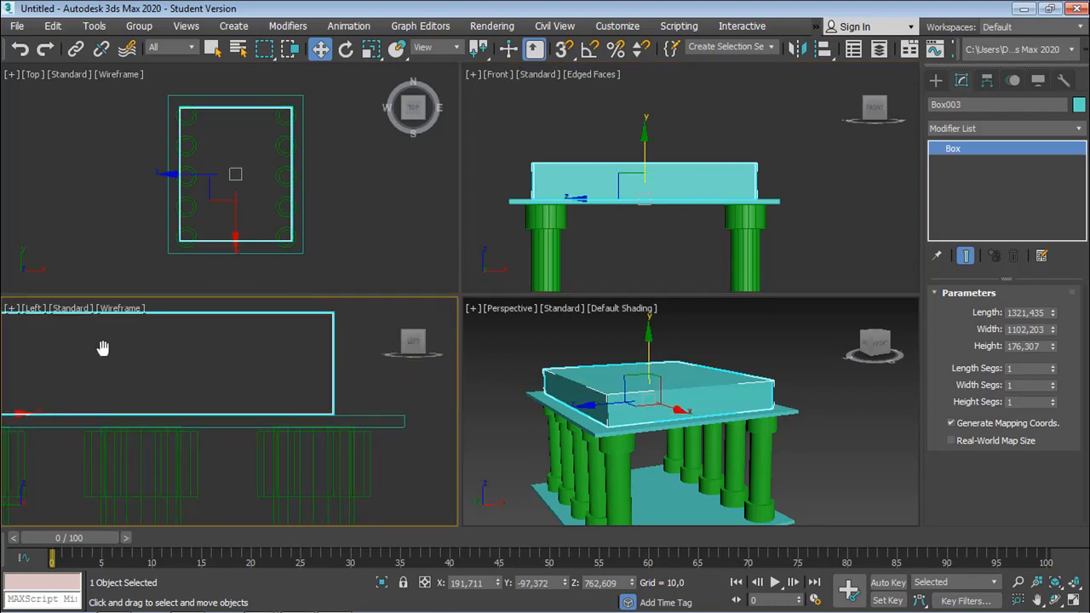
pyautogui.scroll(-4, 331, 408)
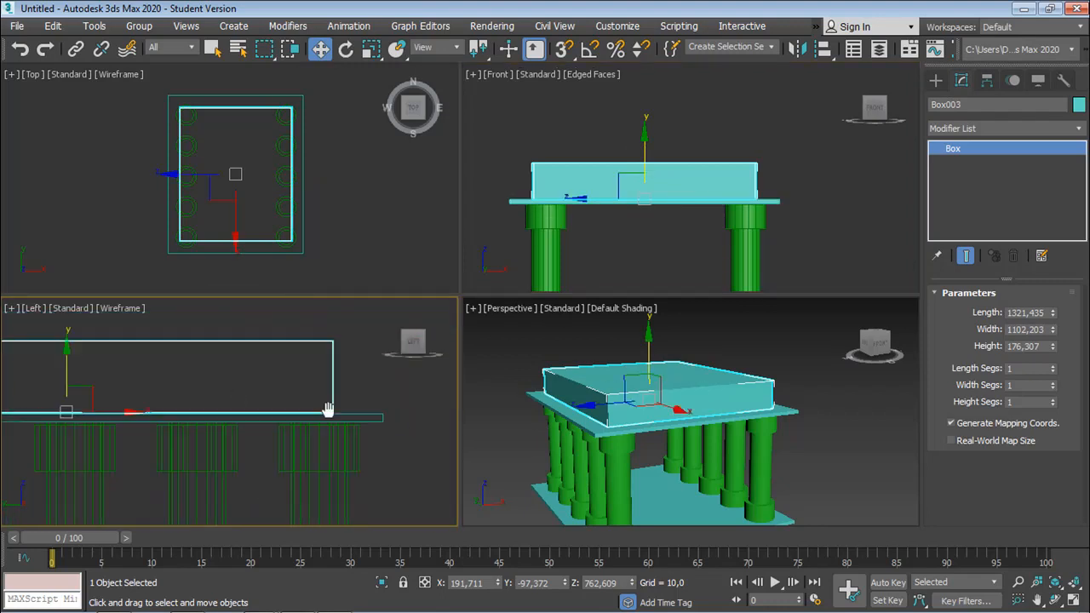
# Step: Copy the slab beneath the block straight up onto the block's top at a height of about 936, and clear the selection
pyautogui.click(377, 420)
pyautogui.moveTo(349, 424); pyautogui.dragTo(407, 463, button='middle')
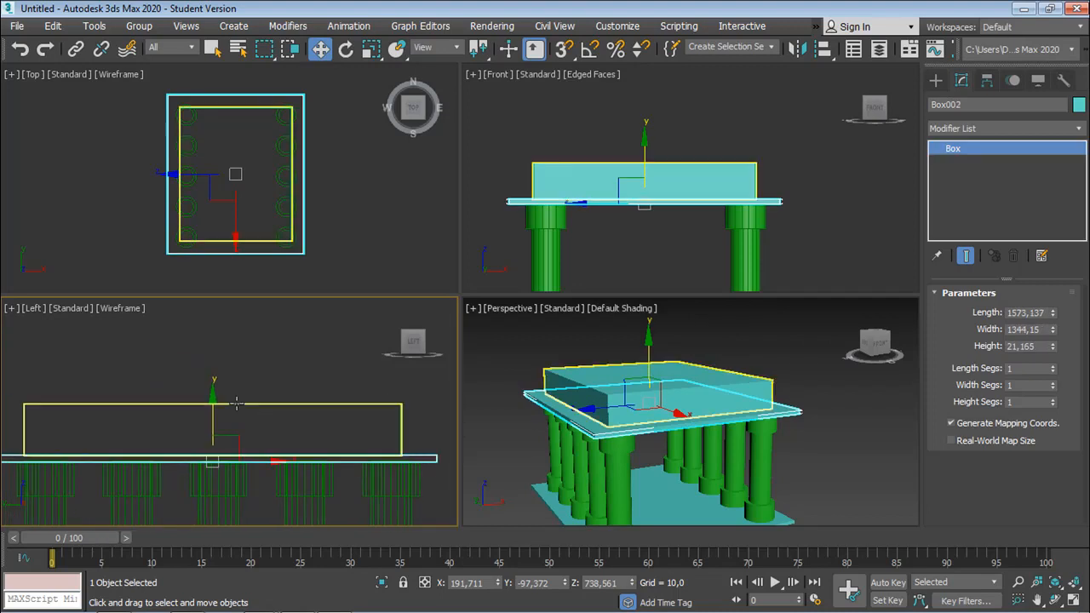
pyautogui.moveTo(210, 417)
pyautogui.mouseDown()
pyautogui.moveTo(246, 343)
pyautogui.moveTo(238, 362)
pyautogui.mouseUp()
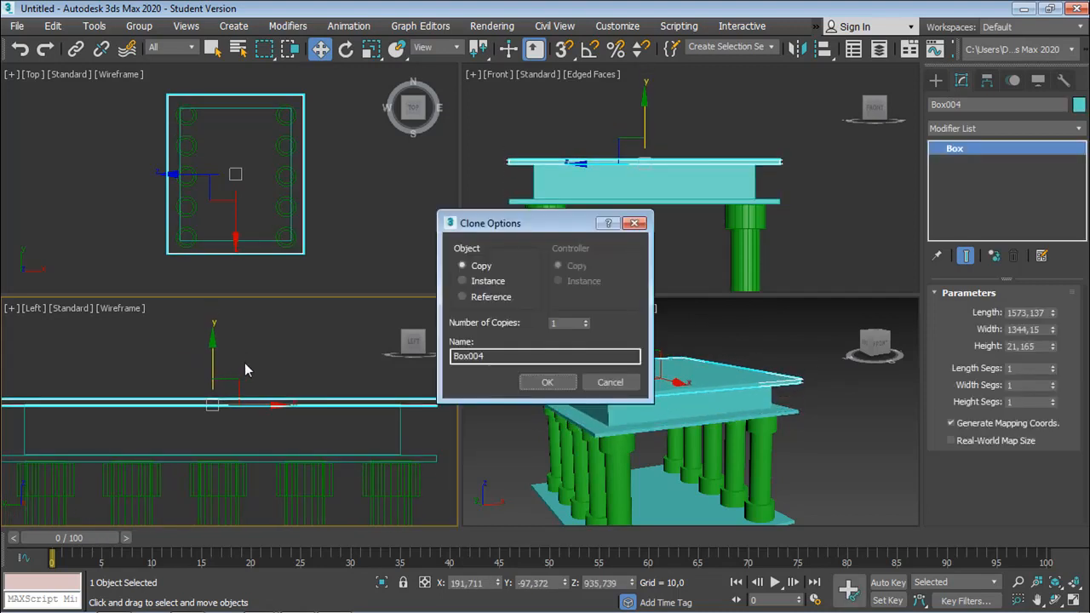
pyautogui.click(544, 382)
pyautogui.click(635, 426)
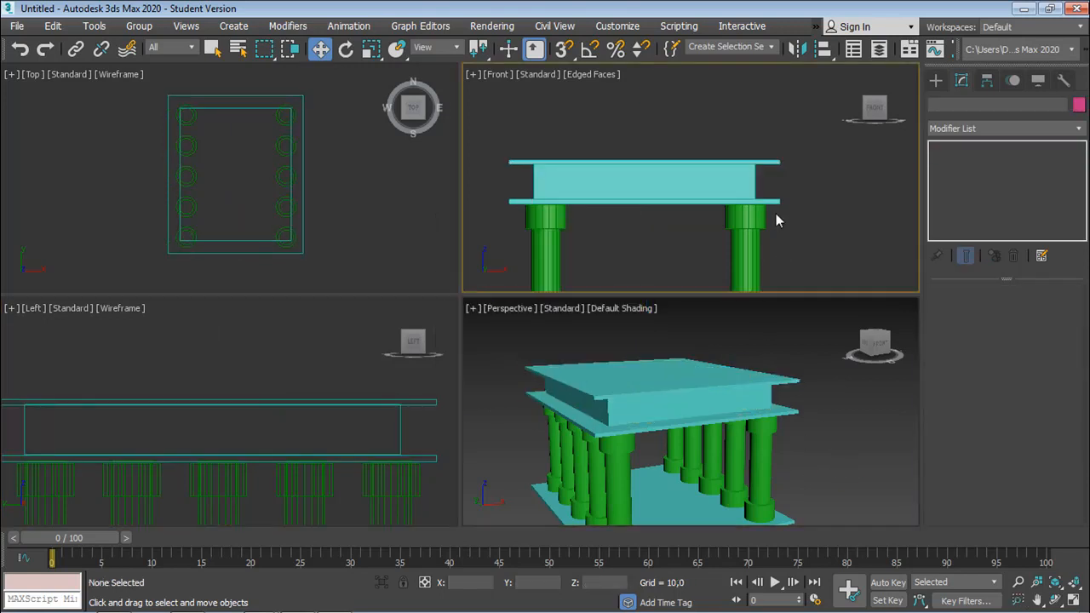
pyautogui.scroll(-3, 774, 210)
# Step: Thicken the topmost slab to a height of 44.87
pyautogui.click(935, 82)
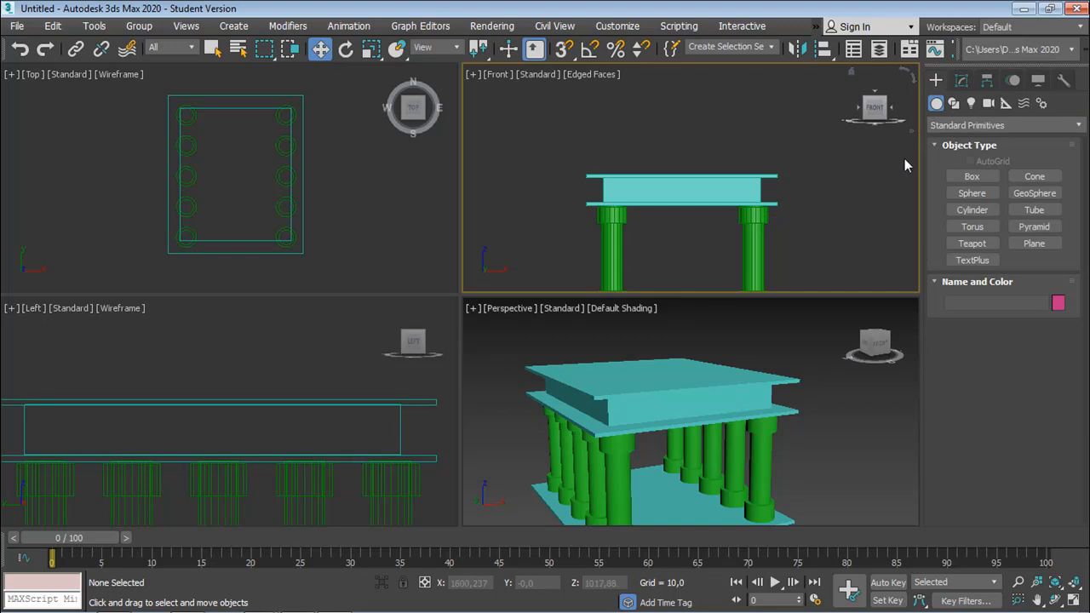
pyautogui.click(770, 178)
pyautogui.click(961, 80)
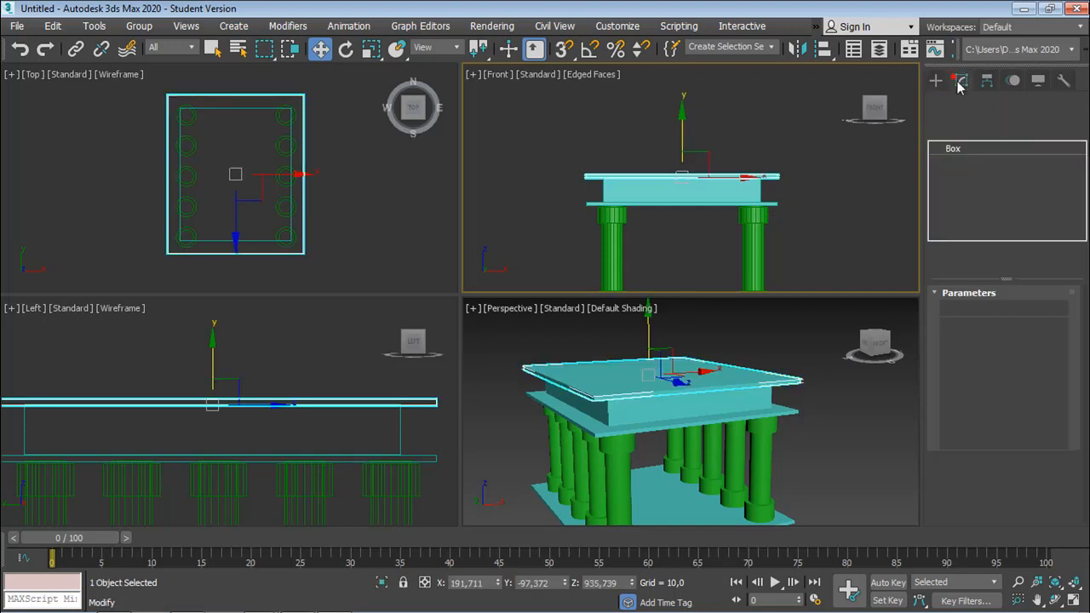
pyautogui.moveTo(1053, 347); pyautogui.dragTo(1054, 268)
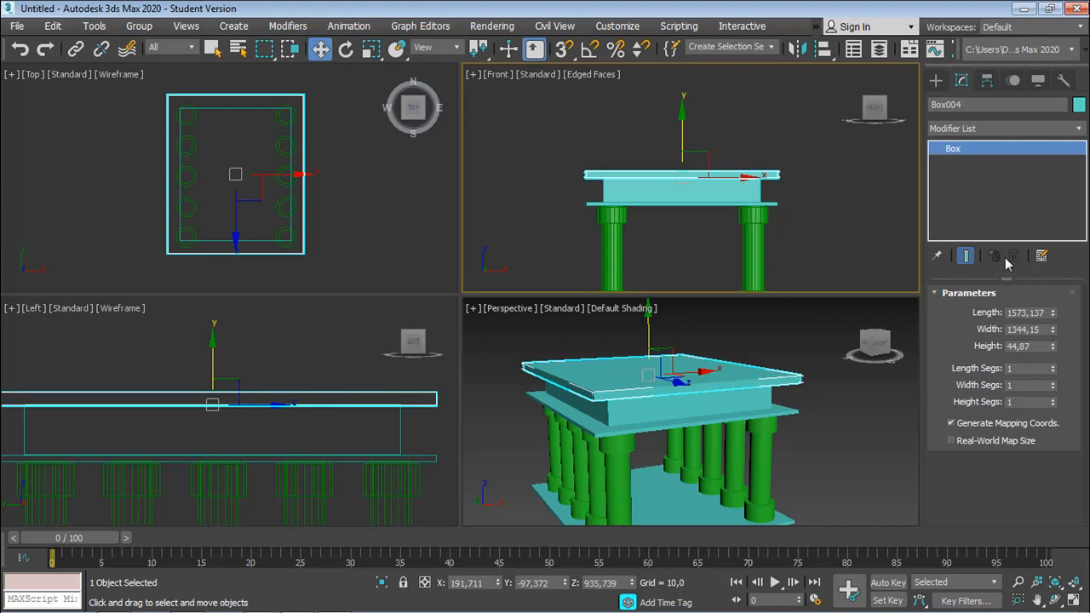
pyautogui.click(860, 214)
pyautogui.click(737, 176)
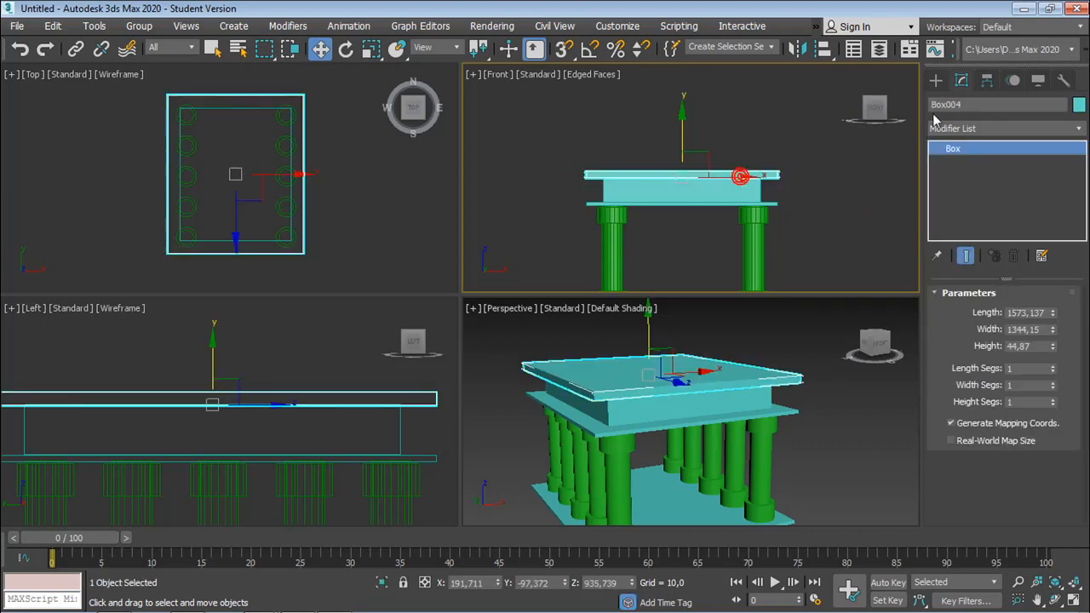
# Step: Create a pyramid centred on the building's plan, about 945 wide, 1493 deep and 564 high
pyautogui.click(936, 79)
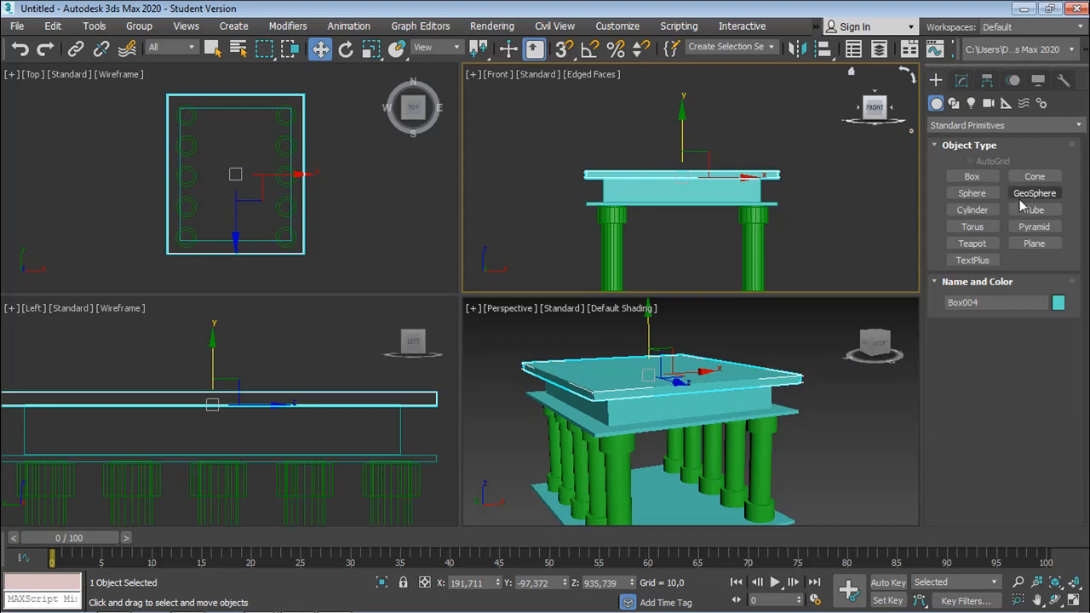
pyautogui.click(1033, 227)
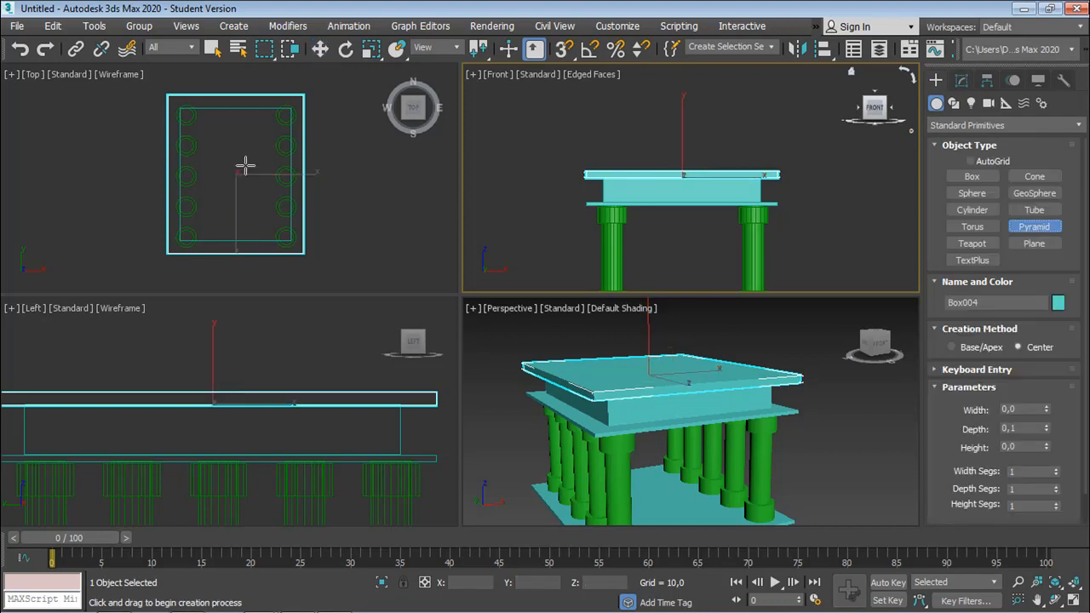
pyautogui.moveTo(236, 174); pyautogui.dragTo(332, 324)
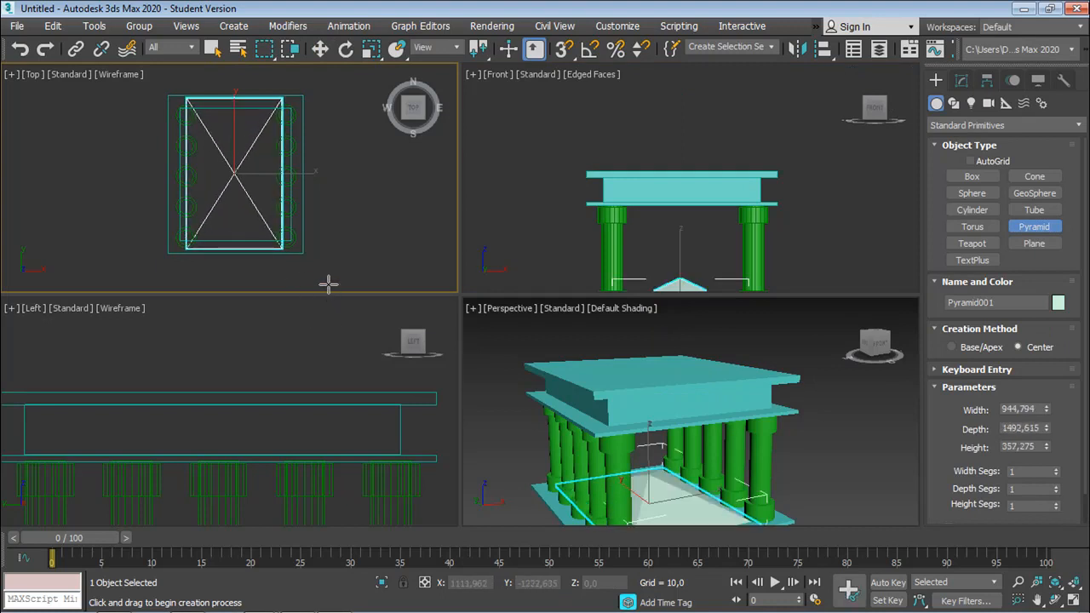
pyautogui.click(321, 49)
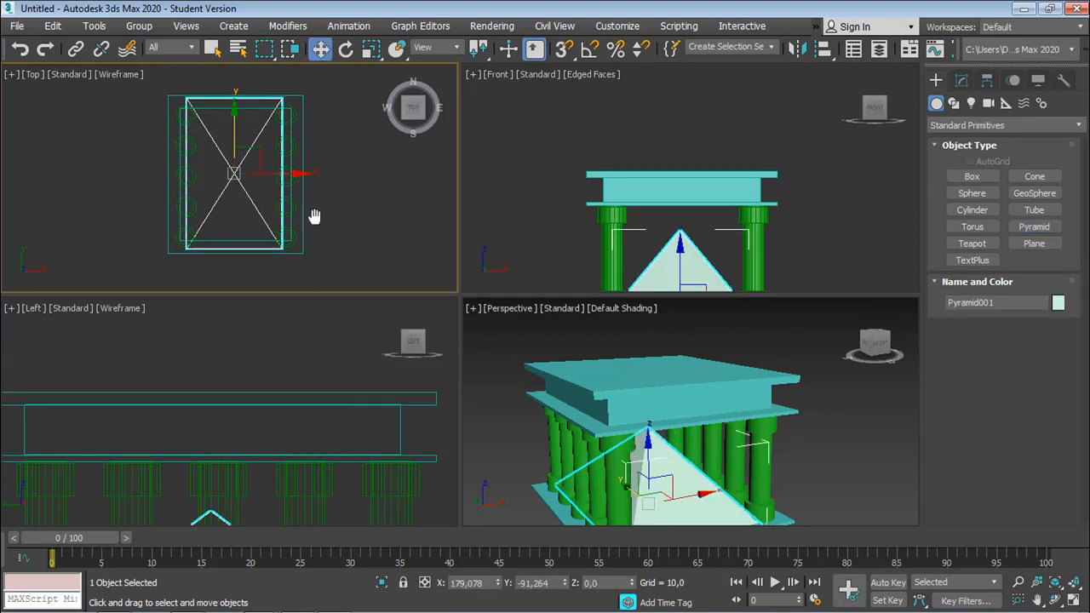
# Step: Raise the pyramid onto the top face of the topmost slab, at a height of about 978
pyautogui.scroll(-2, 311, 214)
pyautogui.scroll(-5, 313, 321)
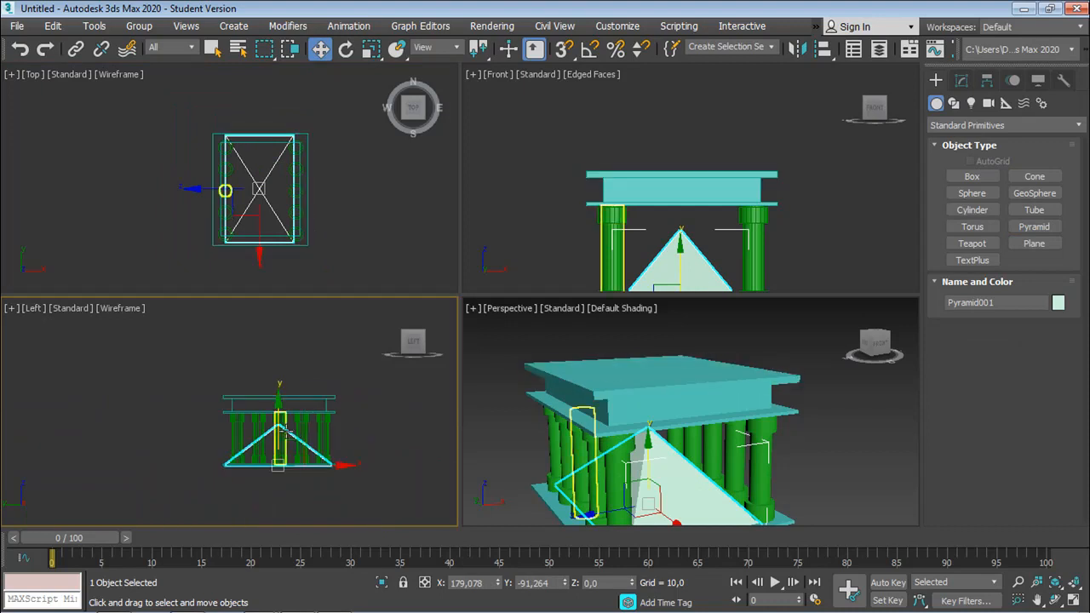
pyautogui.moveTo(281, 430); pyautogui.dragTo(292, 361)
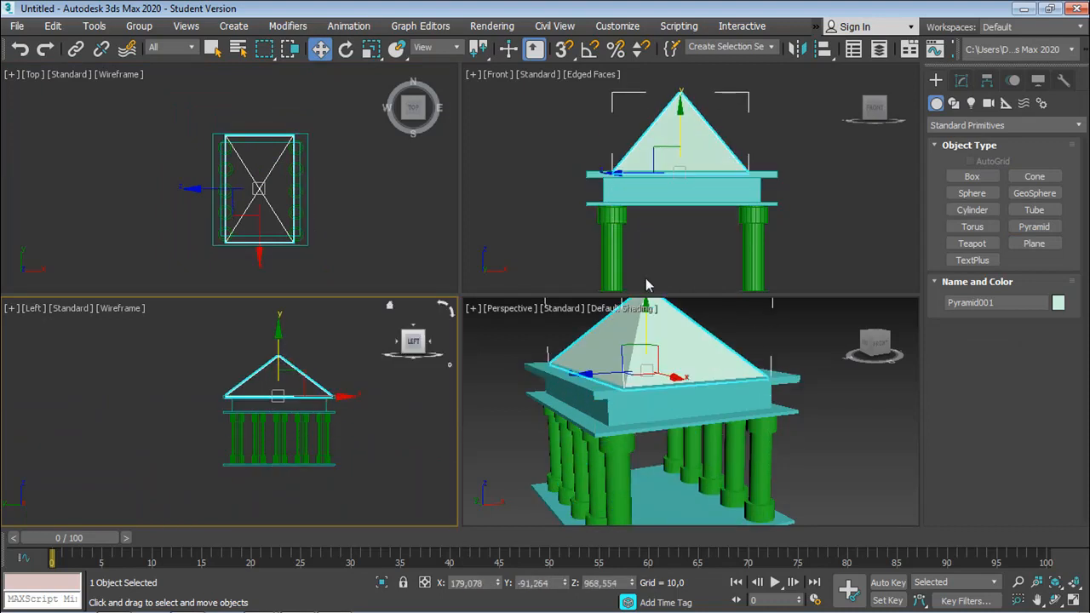
pyautogui.scroll(6, 652, 236)
pyautogui.moveTo(640, 227); pyautogui.dragTo(783, 246, button='middle')
pyautogui.scroll(2, 706, 239)
pyautogui.scroll(1, 783, 246)
pyautogui.moveTo(673, 133); pyautogui.dragTo(671, 126)
pyautogui.scroll(-2, 668, 132)
pyautogui.moveTo(669, 132); pyautogui.dragTo(671, 188, button='middle')
pyautogui.scroll(-5, 669, 176)
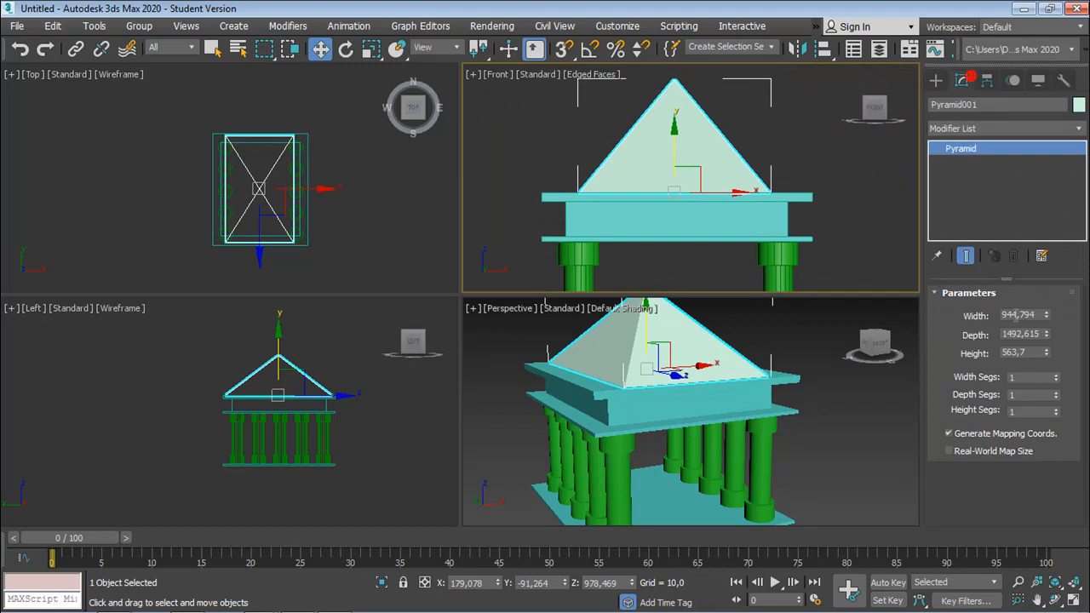
# Step: Resize the pyramid roof to width 1322.711, depth 1582.172 and height 281.174, centring it over the top slab at X 195.198
pyautogui.moveTo(1047, 317); pyautogui.dragTo(1041, 278)
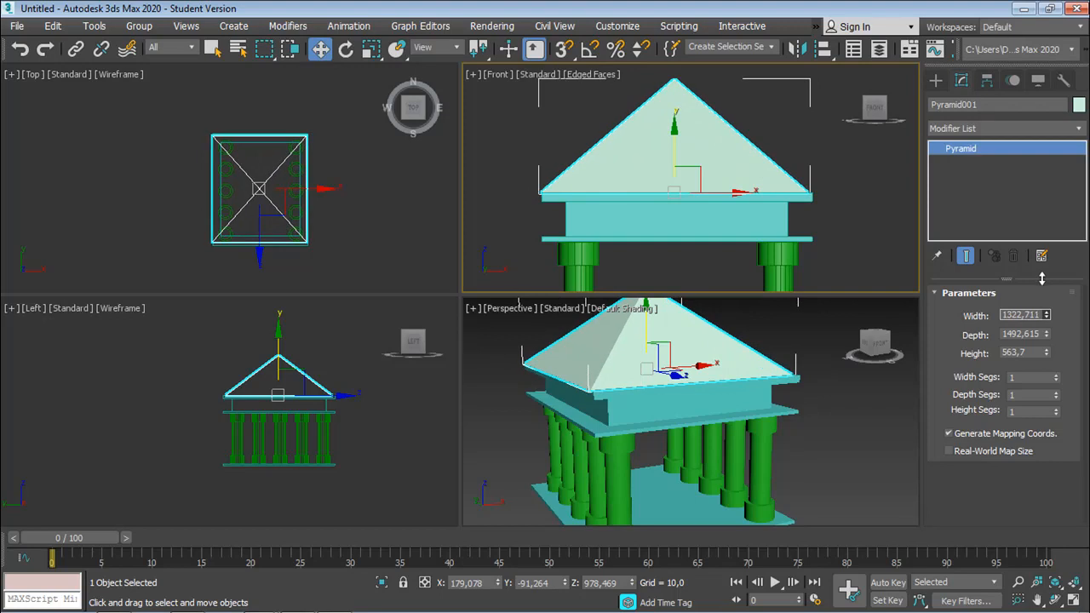
pyautogui.moveTo(715, 191); pyautogui.dragTo(720, 192)
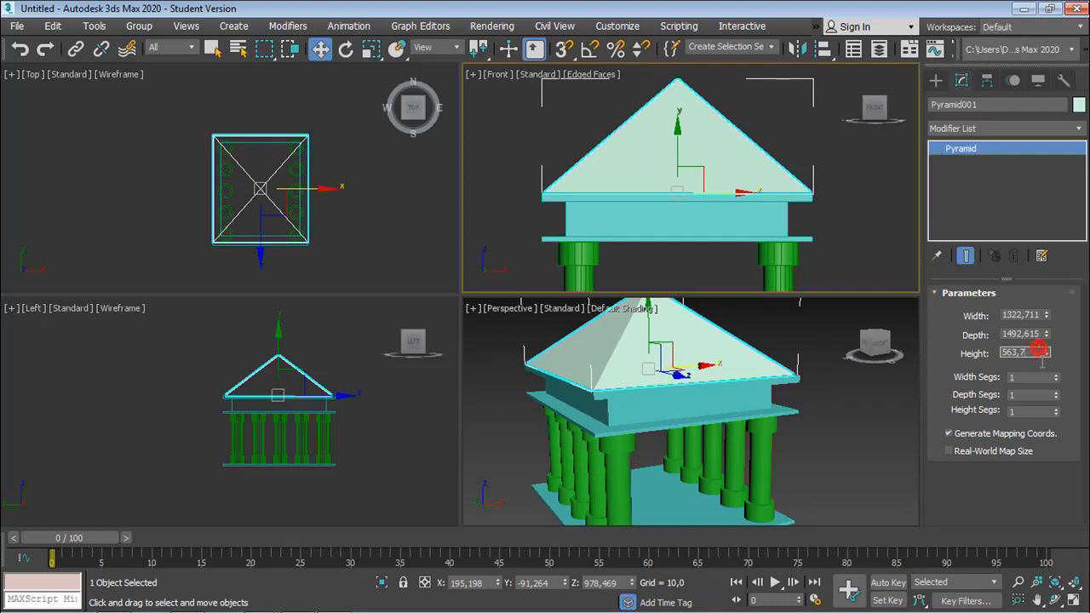
pyautogui.moveTo(1044, 355); pyautogui.dragTo(1043, 383)
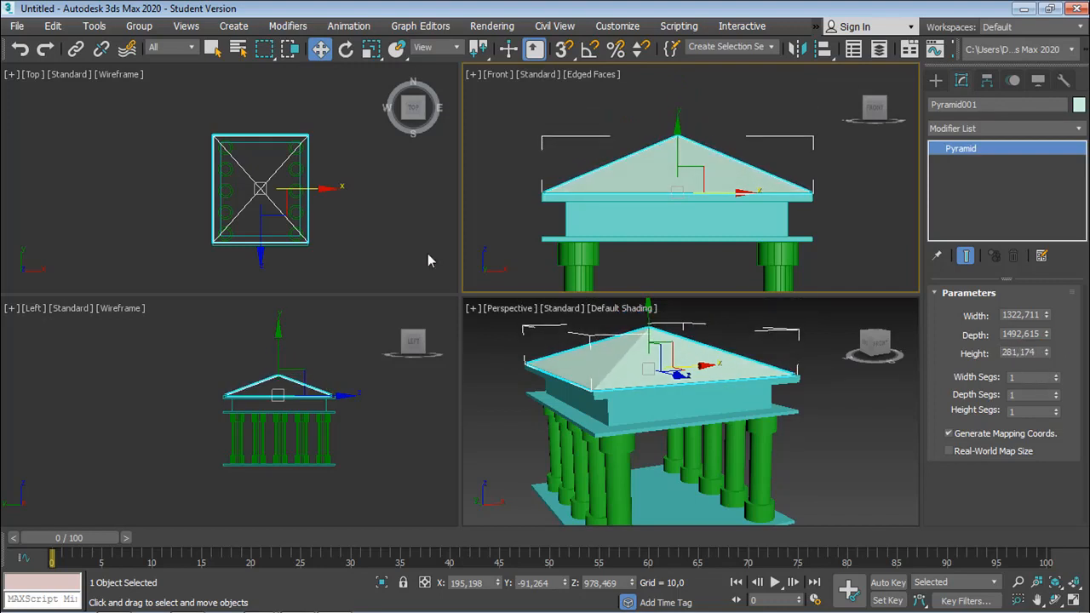
pyautogui.scroll(6, 263, 178)
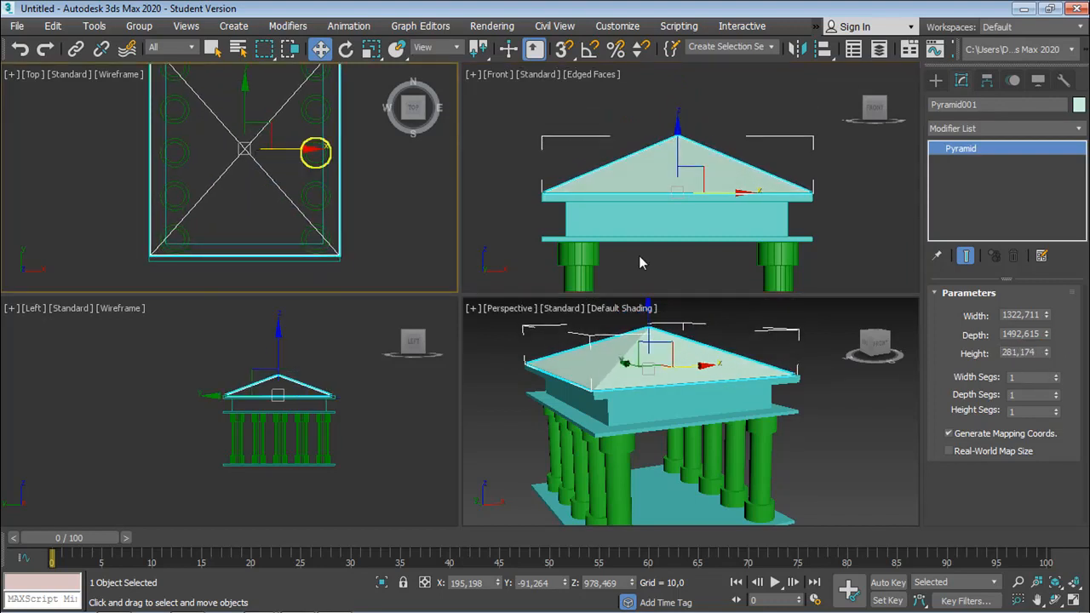
pyautogui.moveTo(1046, 334); pyautogui.dragTo(1046, 330)
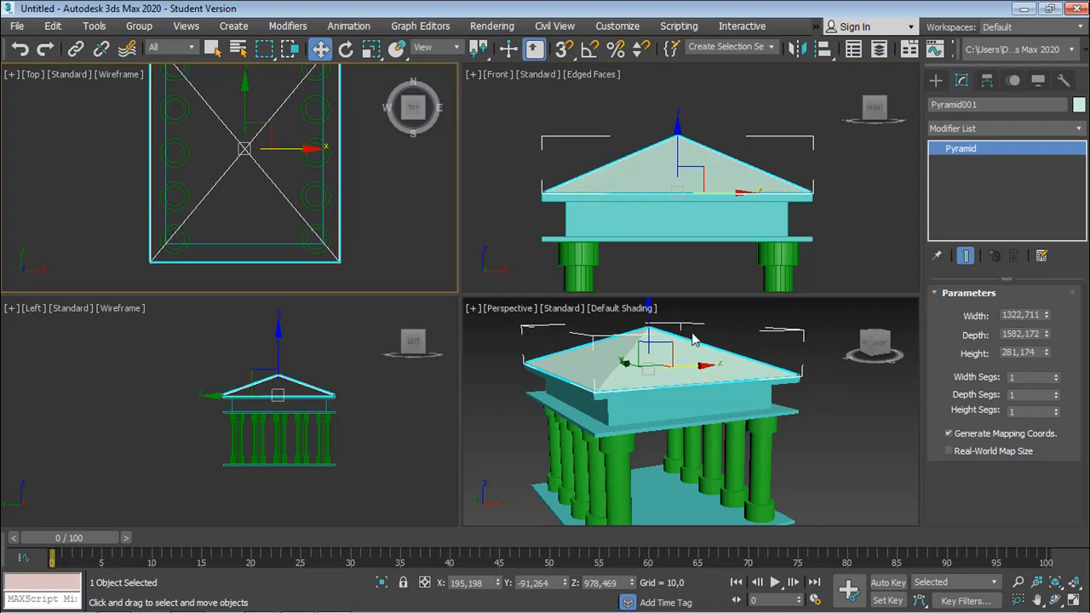
# Step: Copy the base slab under the columns straight down to a height of about -288
pyautogui.scroll(-3, 681, 360)
pyautogui.moveTo(681, 360); pyautogui.dragTo(678, 354, button='middle')
pyautogui.moveTo(695, 412); pyautogui.dragTo(683, 395, button='middle')
pyautogui.click(678, 437)
pyautogui.moveTo(675, 442); pyautogui.dragTo(658, 387, button='middle')
pyautogui.moveTo(621, 421); pyautogui.dragTo(623, 406, button='middle')
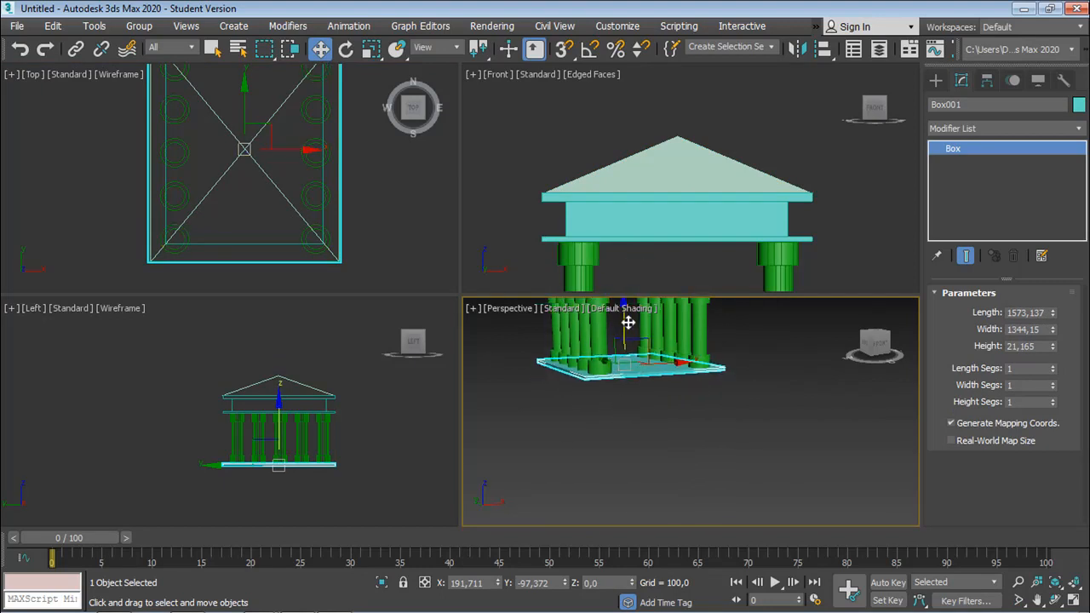
pyautogui.keyDown('shift'); pyautogui.moveTo(623, 322); pyautogui.dragTo(623, 353); pyautogui.keyUp('shift')
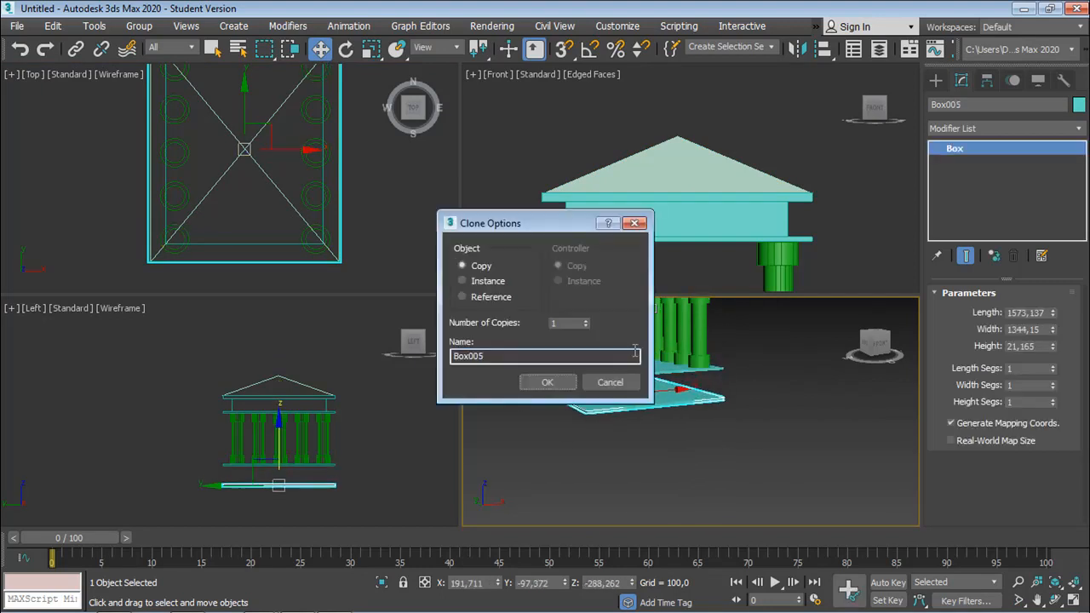
pyautogui.click(546, 383)
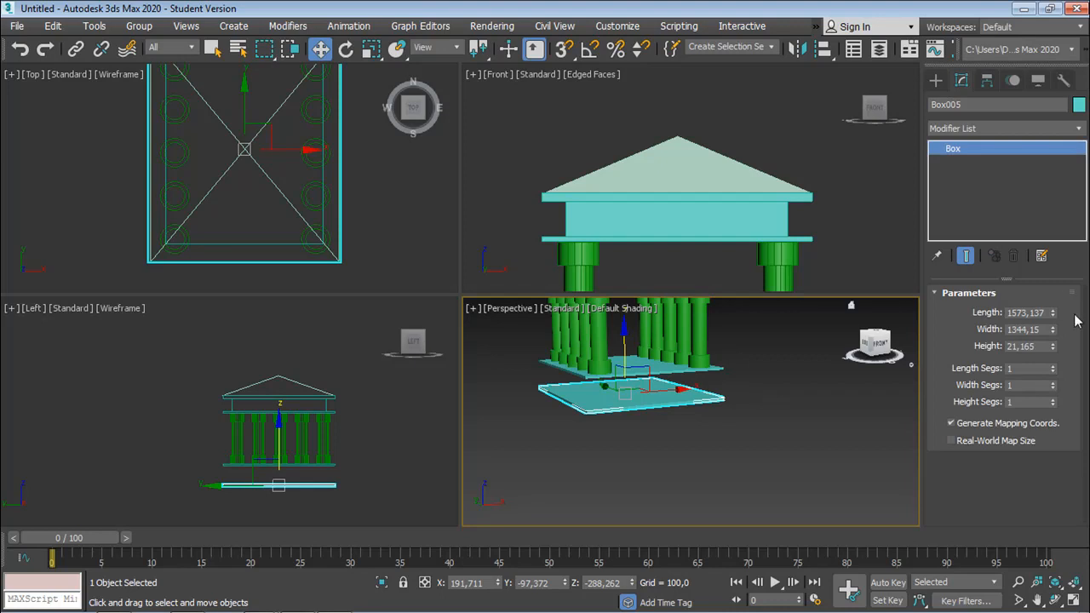
# Step: Resize the copied slab to a width of 1451.682 and height of 406.525, and lower it to about -422 beneath the base slab
pyautogui.moveTo(1054, 349); pyautogui.dragTo(771, 12)
pyautogui.moveTo(266, 481); pyautogui.dragTo(223, 424, button='middle')
pyautogui.scroll(4, 223, 424)
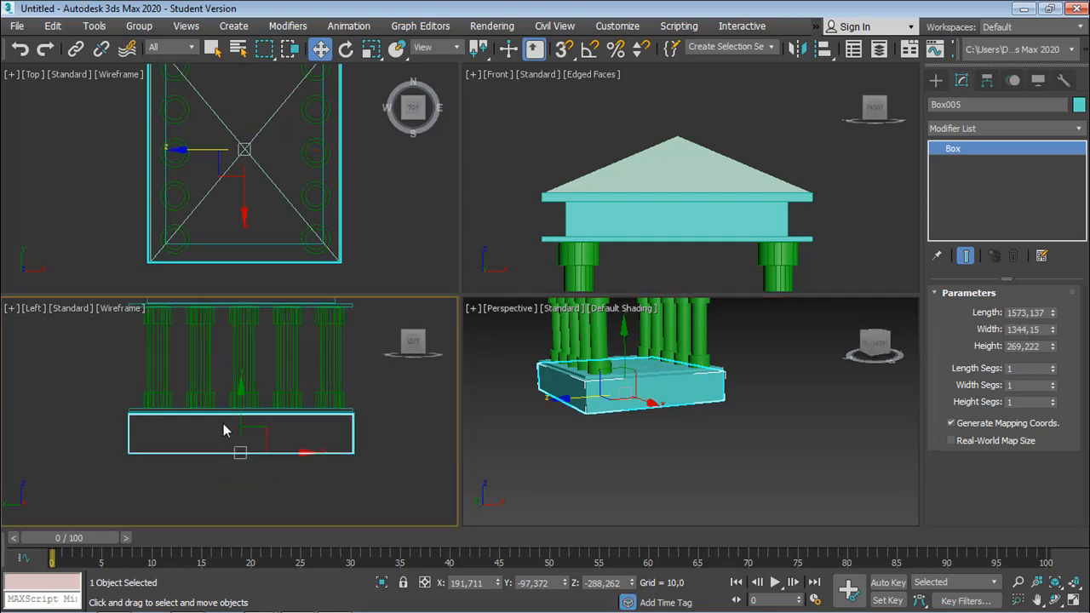
pyautogui.moveTo(246, 407); pyautogui.dragTo(239, 427)
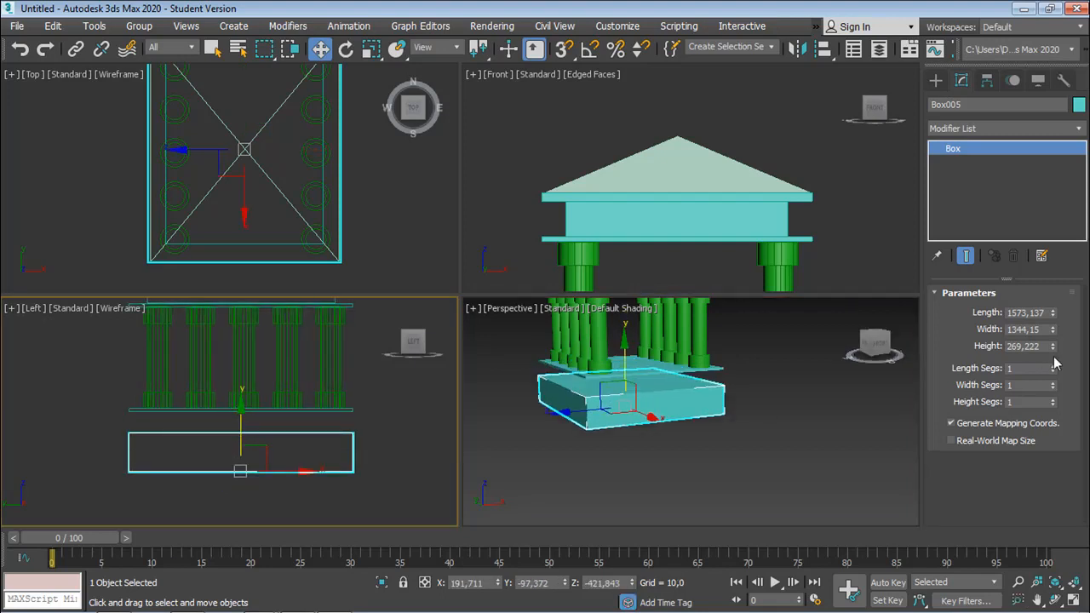
pyautogui.moveTo(1054, 346); pyautogui.dragTo(1045, 304)
pyautogui.scroll(4, 313, 441)
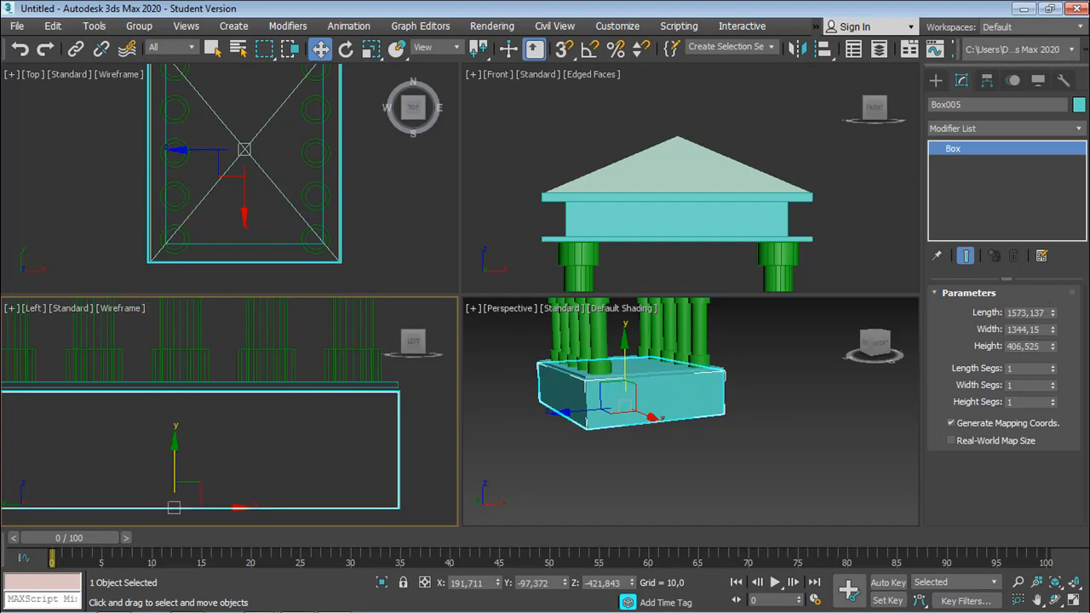
pyautogui.moveTo(1052, 313)
pyautogui.mouseDown()
pyautogui.moveTo(1056, 301)
pyautogui.moveTo(1054, 324)
pyautogui.mouseUp()
pyautogui.rightClick(1057, 307)
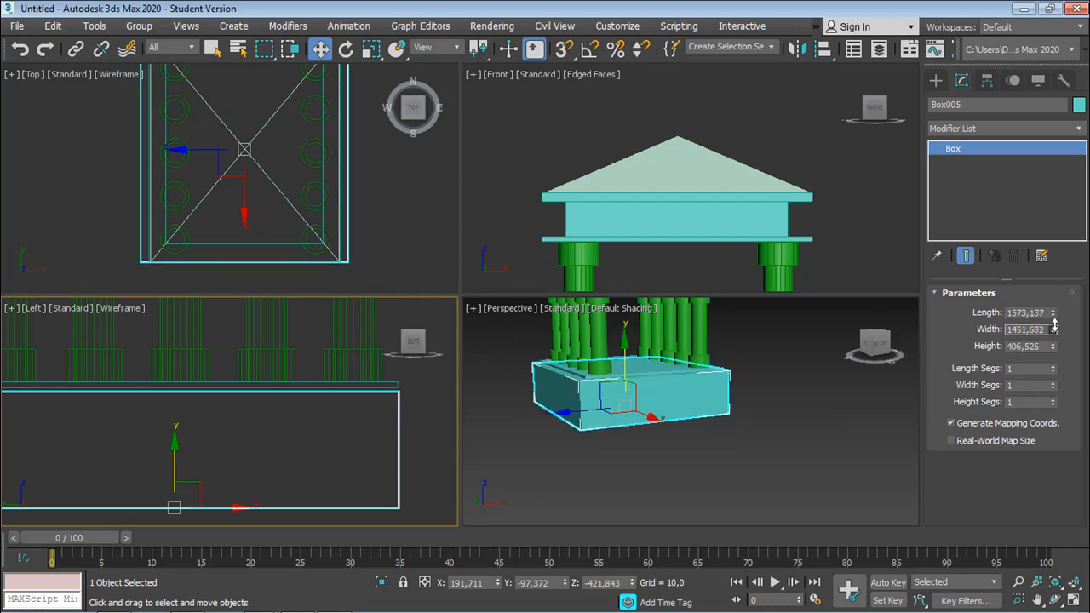
# Step: Copy the thick base block horizontally out in front of the building, to a Y position of about -1783
pyautogui.middleClick(706, 417)
pyautogui.scroll(-2, 706, 417)
pyautogui.moveTo(680, 434); pyautogui.dragTo(672, 419, button='middle')
pyautogui.scroll(-3, 320, 420)
pyautogui.moveTo(320, 420); pyautogui.dragTo(223, 420, button='middle')
pyautogui.scroll(-3, 243, 418)
pyautogui.keyDown('shift'); pyautogui.moveTo(228, 447); pyautogui.dragTo(349, 460); pyautogui.keyUp('shift')
pyautogui.click(553, 379)
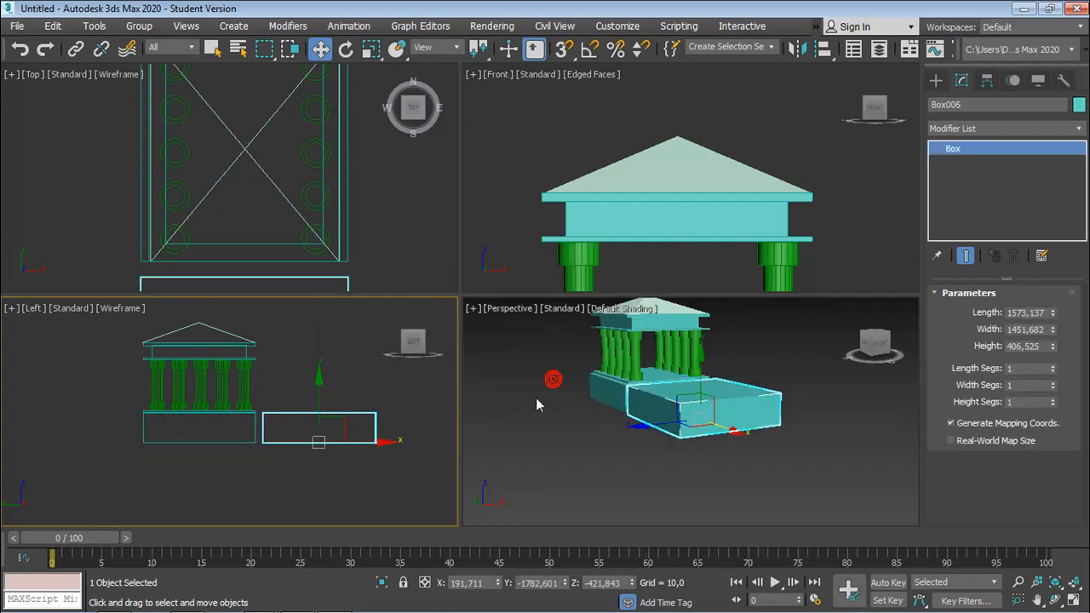
# Step: Shrink the front block to length 409.016 and height 138.219, and move it flush against the base block's front face
pyautogui.moveTo(348, 428); pyautogui.dragTo(304, 452, button='middle')
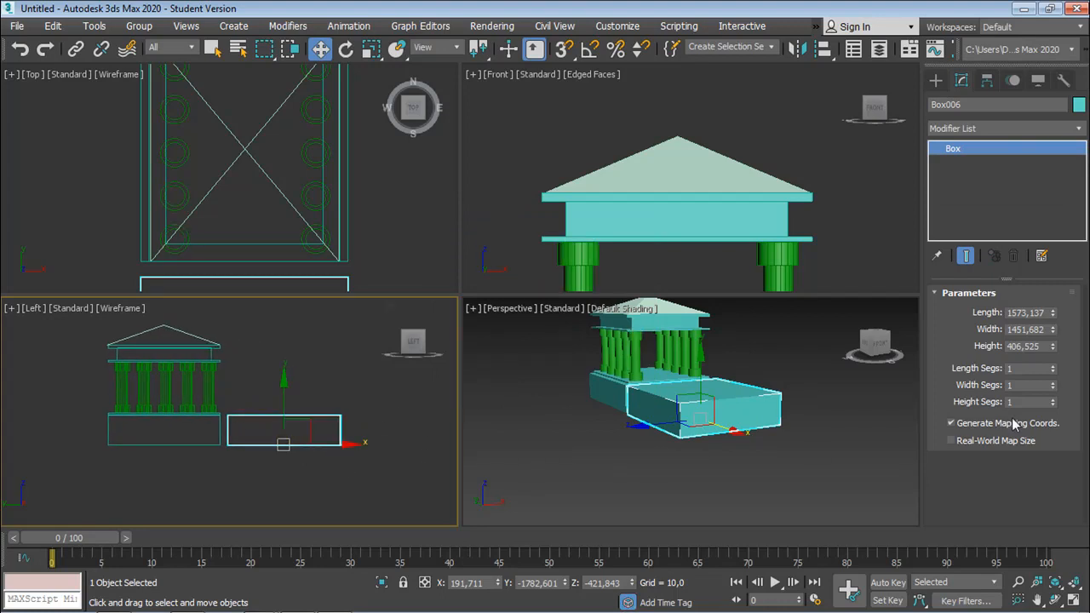
pyautogui.moveTo(1053, 312); pyautogui.dragTo(1053, 395)
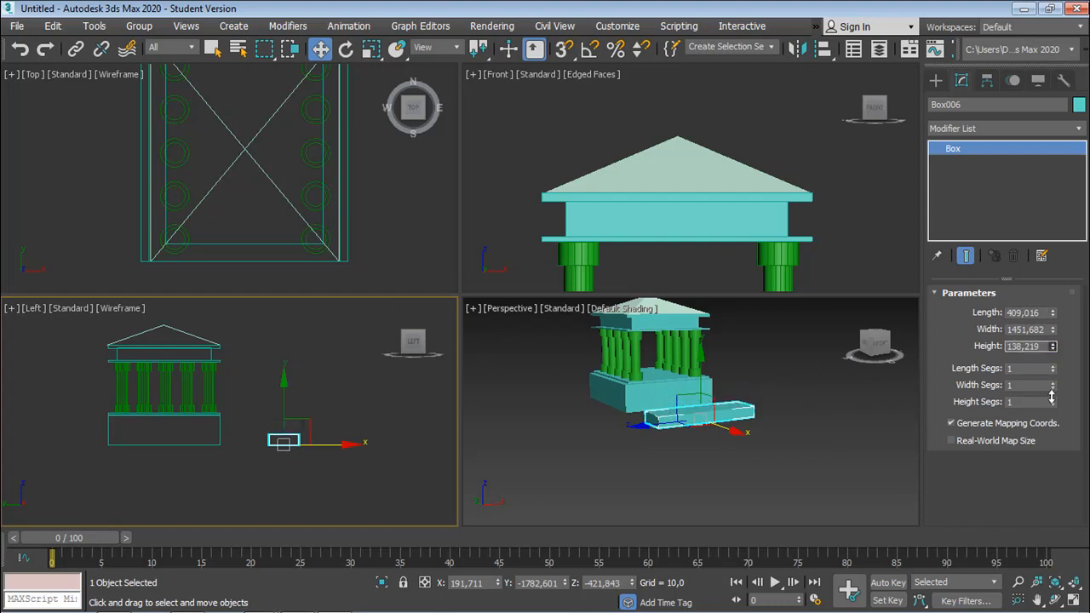
pyautogui.scroll(3, 262, 451)
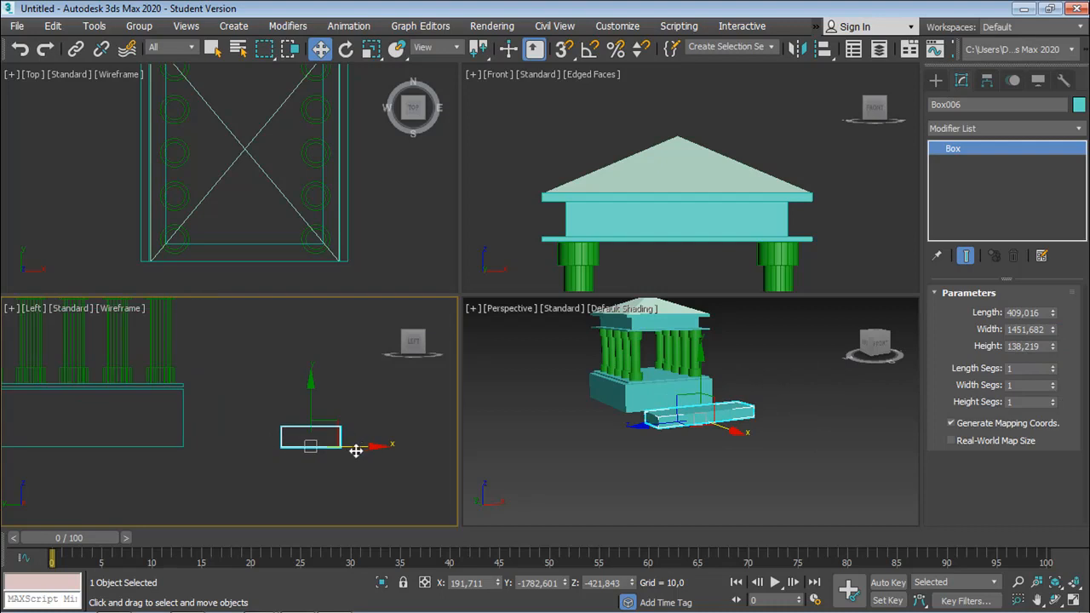
pyautogui.moveTo(365, 449); pyautogui.dragTo(267, 455)
pyautogui.scroll(5, 218, 442)
pyautogui.moveTo(240, 460)
pyautogui.mouseDown(button='middle')
pyautogui.moveTo(251, 484)
pyautogui.moveTo(265, 480)
pyautogui.mouseUp(button='middle')
# Step: Stack three copies of the step block directly above it, and delete the topmost copy
pyautogui.keyDown('shift'); pyautogui.moveTo(221, 447); pyautogui.dragTo(225, 394); pyautogui.keyUp('shift')
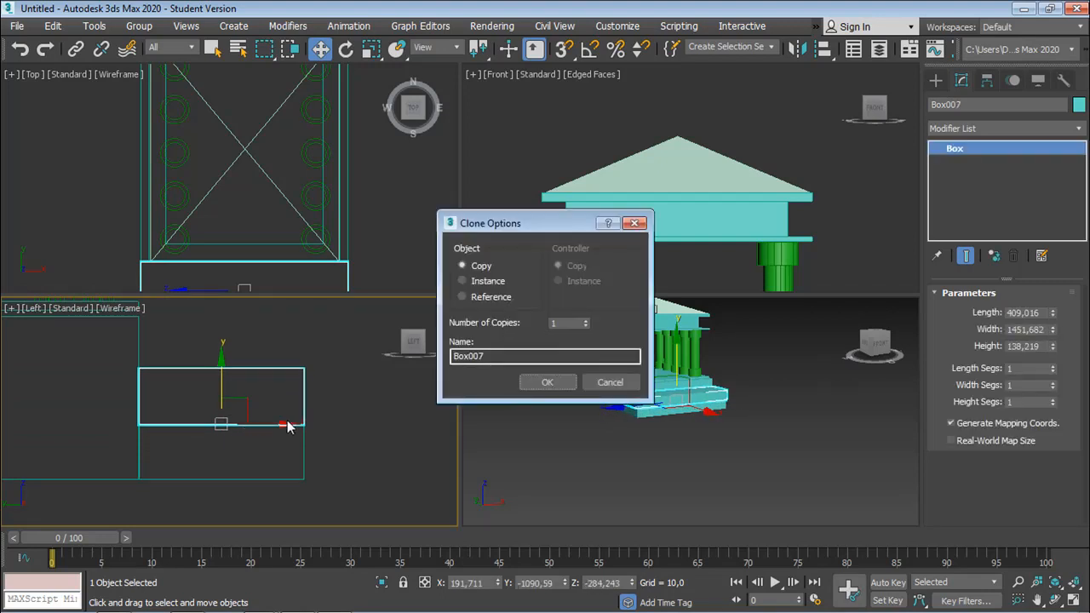
pyautogui.click(585, 321)
pyautogui.click(547, 381)
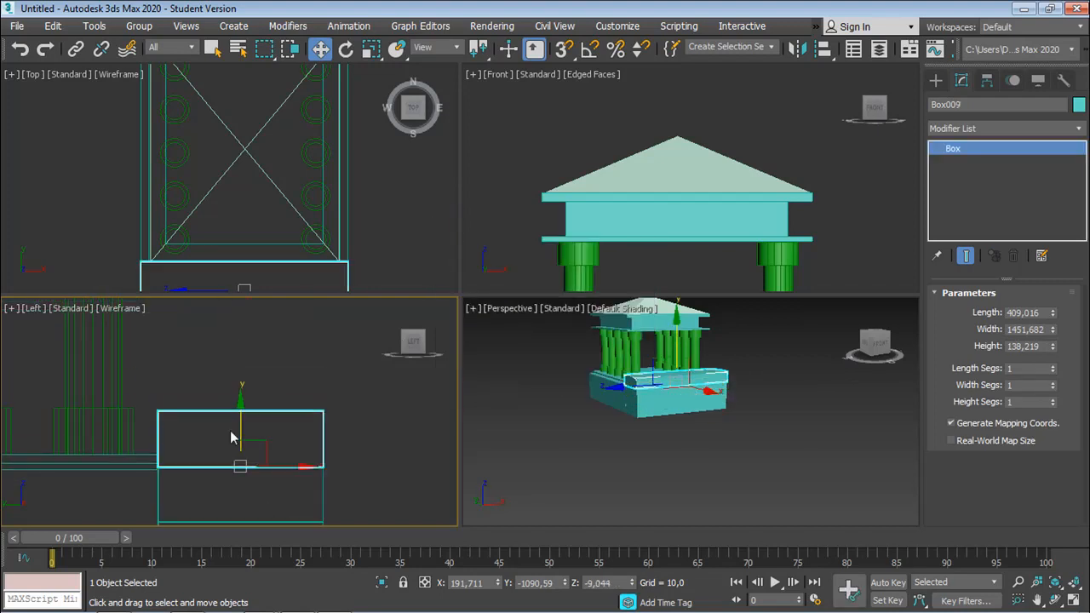
pyautogui.moveTo(357, 396); pyautogui.dragTo(292, 439)
pyautogui.click(291, 444)
pyautogui.moveTo(206, 381); pyautogui.dragTo(246, 391, button='middle')
pyautogui.scroll(2, 246, 391)
pyautogui.click(288, 408)
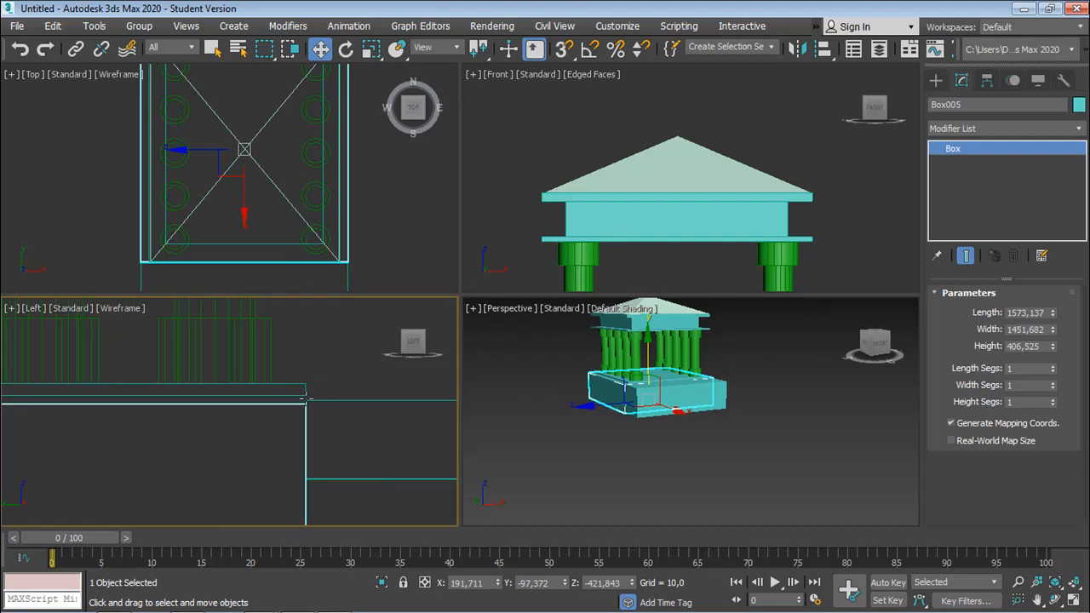
pyautogui.moveTo(292, 407); pyautogui.dragTo(244, 390)
pyautogui.scroll(-3, 243, 392)
pyautogui.moveTo(257, 399); pyautogui.dragTo(341, 457, button='middle')
pyautogui.scroll(-1, 343, 449)
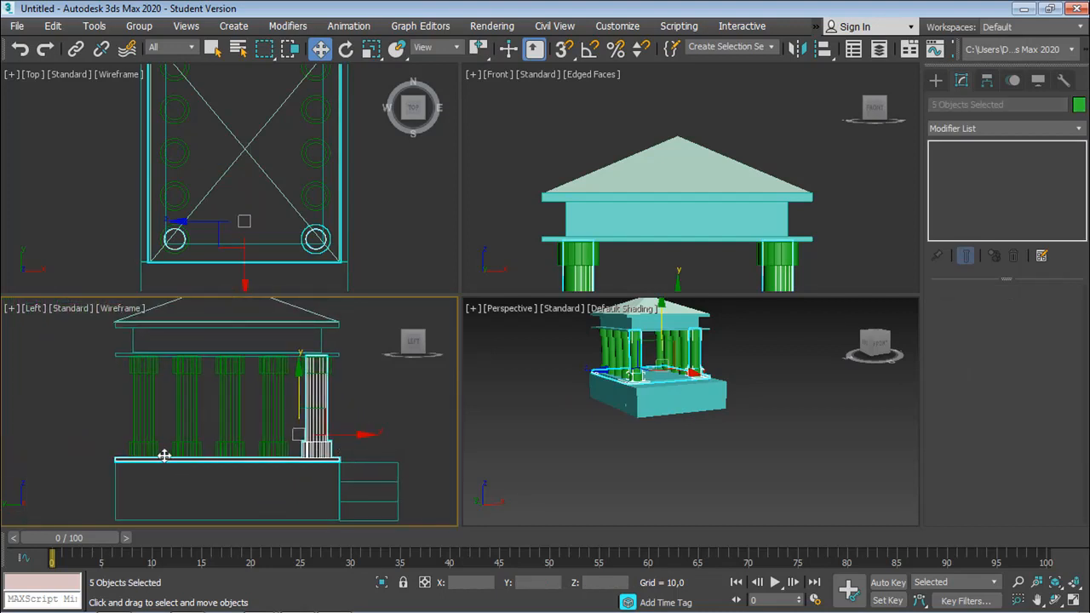
# Step: Select the roof, all columns and the base slab together, and lower them by about 9 to the top of the step blocks
pyautogui.moveTo(73, 462); pyautogui.dragTo(364, 289)
pyautogui.scroll(2, 315, 430)
pyautogui.scroll(1, 316, 430)
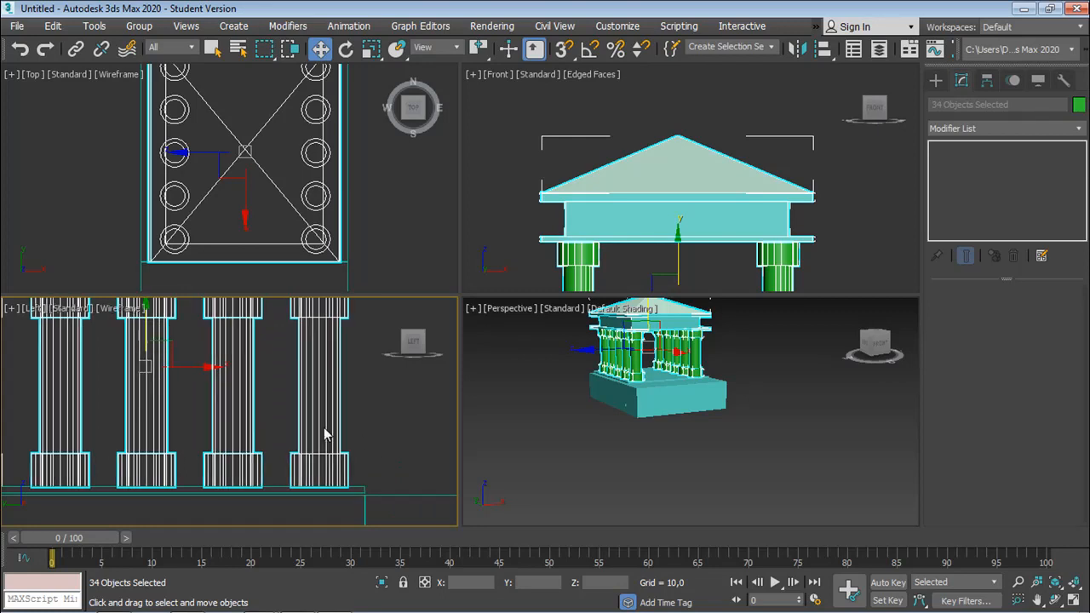
pyautogui.moveTo(266, 402); pyautogui.dragTo(341, 368, button='middle')
pyautogui.moveTo(116, 406); pyautogui.dragTo(285, 406, button='middle')
pyautogui.scroll(5, 207, 397)
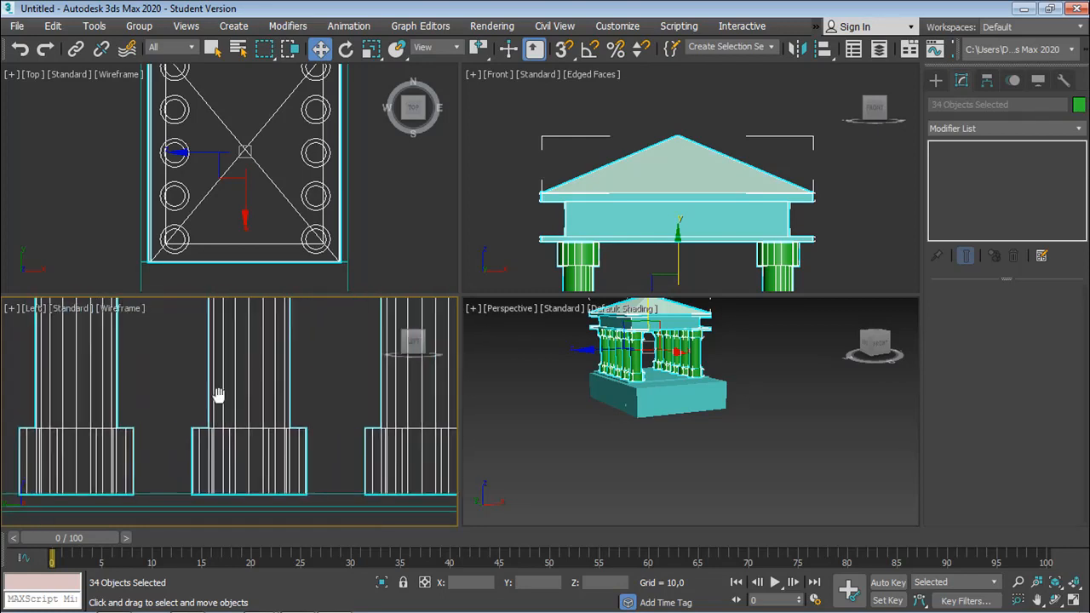
pyautogui.keyDown('ctrl'); pyautogui.moveTo(155, 488); pyautogui.dragTo(156, 492); pyautogui.keyUp('ctrl')
pyautogui.moveTo(211, 468); pyautogui.dragTo(94, 375, button='middle')
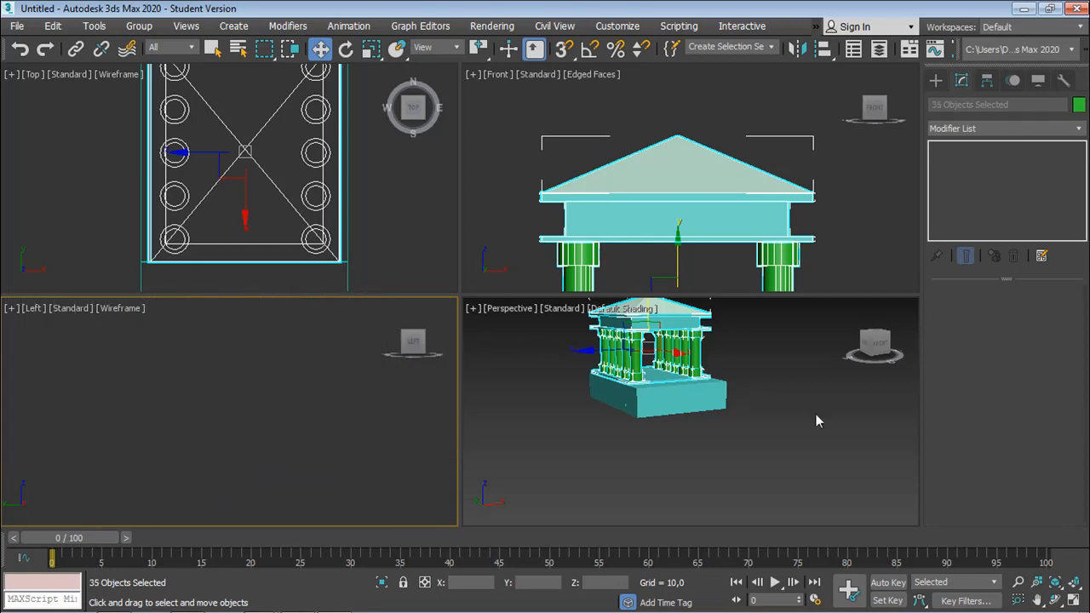
pyautogui.moveTo(358, 422); pyautogui.dragTo(137, 411, button='middle')
pyautogui.moveTo(327, 419); pyautogui.dragTo(277, 430, button='middle')
pyautogui.scroll(4, 298, 414)
pyautogui.scroll(3, 387, 418)
pyautogui.moveTo(384, 418); pyautogui.dragTo(360, 421, button='middle')
pyautogui.scroll(2, 358, 420)
pyautogui.scroll(-3, 349, 405)
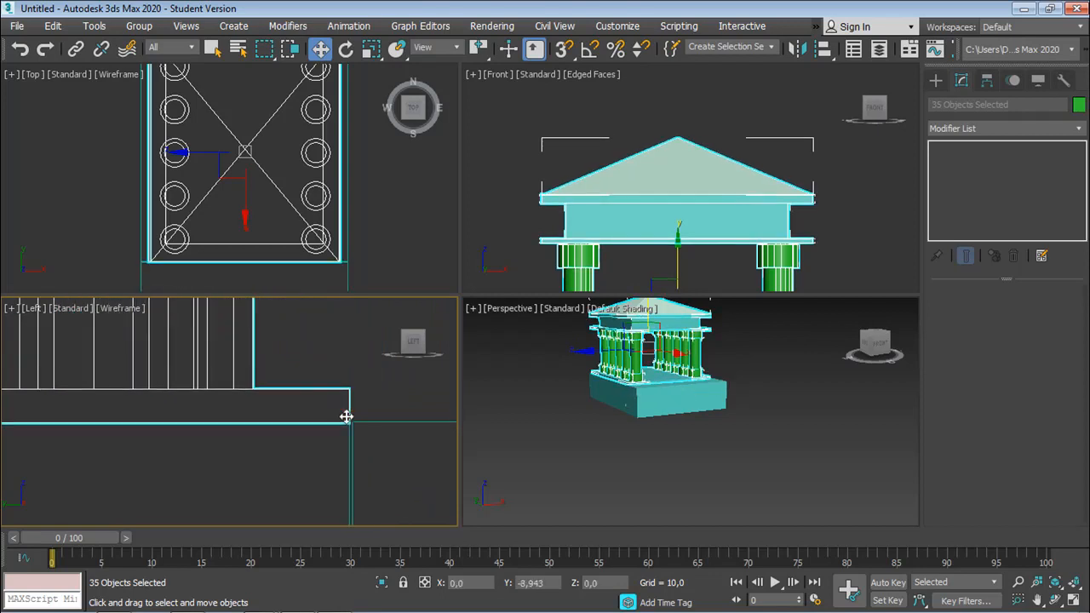
pyautogui.scroll(-6, 361, 411)
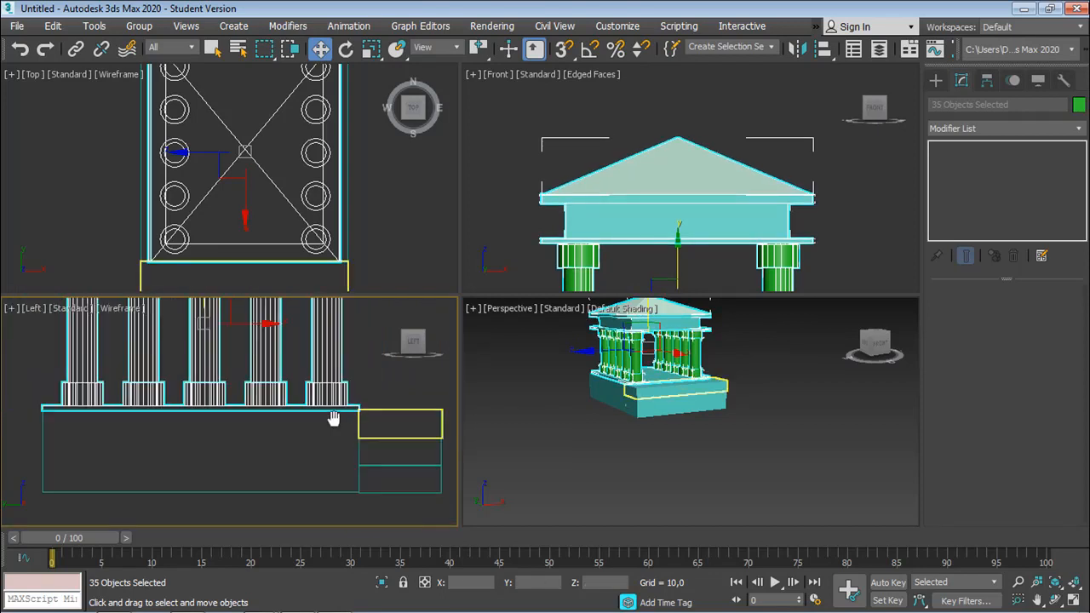
# Step: Copy the stack of three step blocks forward three times, each copy adjoining the previous one
pyautogui.click(367, 477)
pyautogui.moveTo(382, 462); pyautogui.dragTo(344, 405)
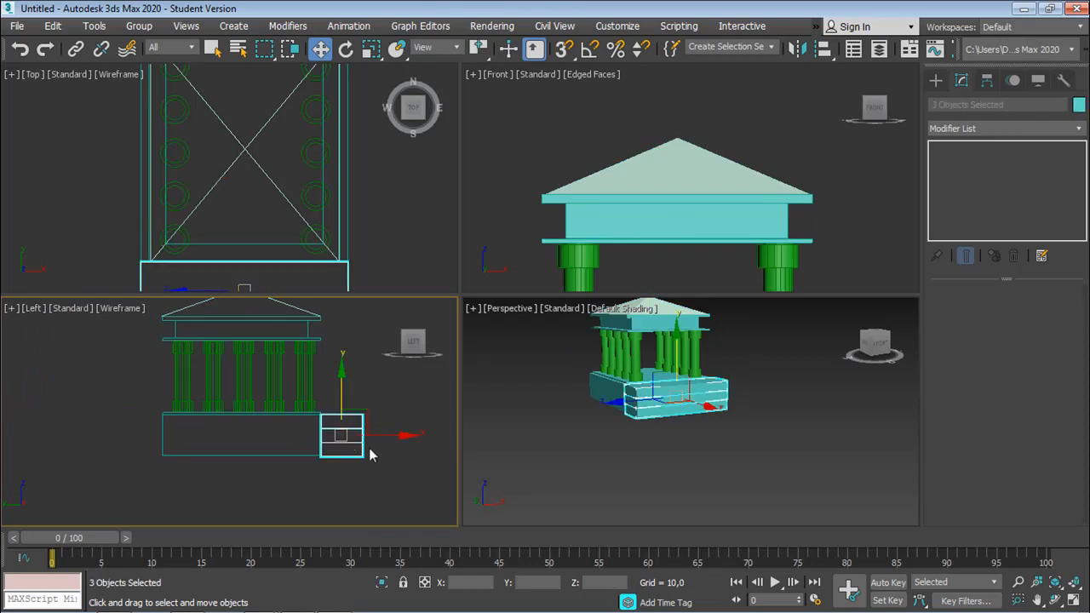
pyautogui.keyDown('shift'); pyautogui.moveTo(385, 435); pyautogui.dragTo(427, 442); pyautogui.keyUp('shift')
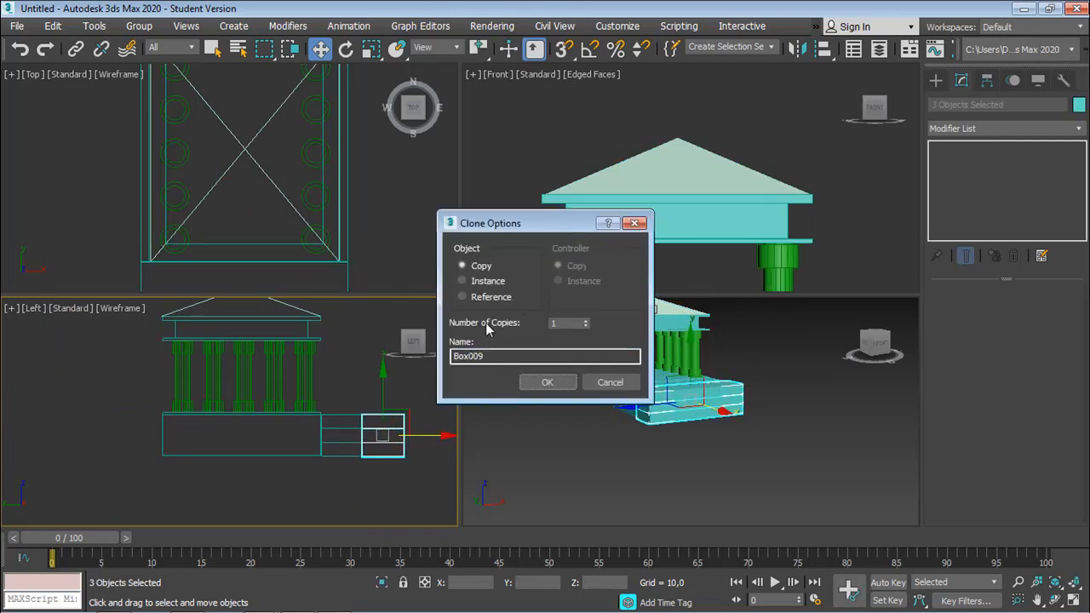
pyautogui.click(548, 381)
pyautogui.moveTo(395, 441); pyautogui.dragTo(267, 436, button='middle')
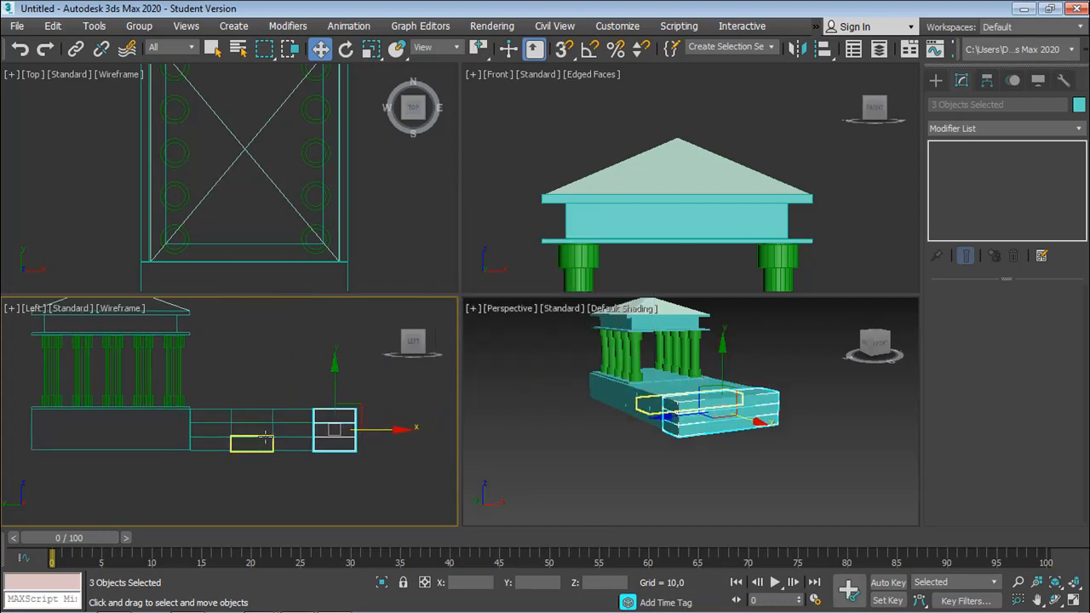
# Step: Delete the upper blocks of the second and third stacks and the whole foremost stack, leaving a three-step staircase profile
pyautogui.click(251, 416)
pyautogui.click(266, 410)
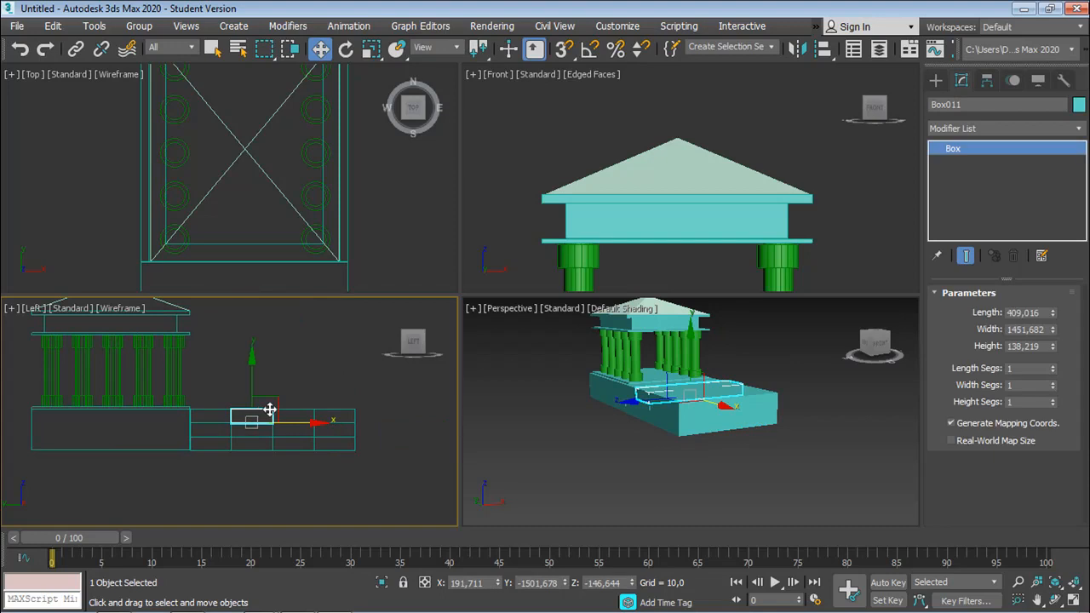
pyautogui.click(271, 416)
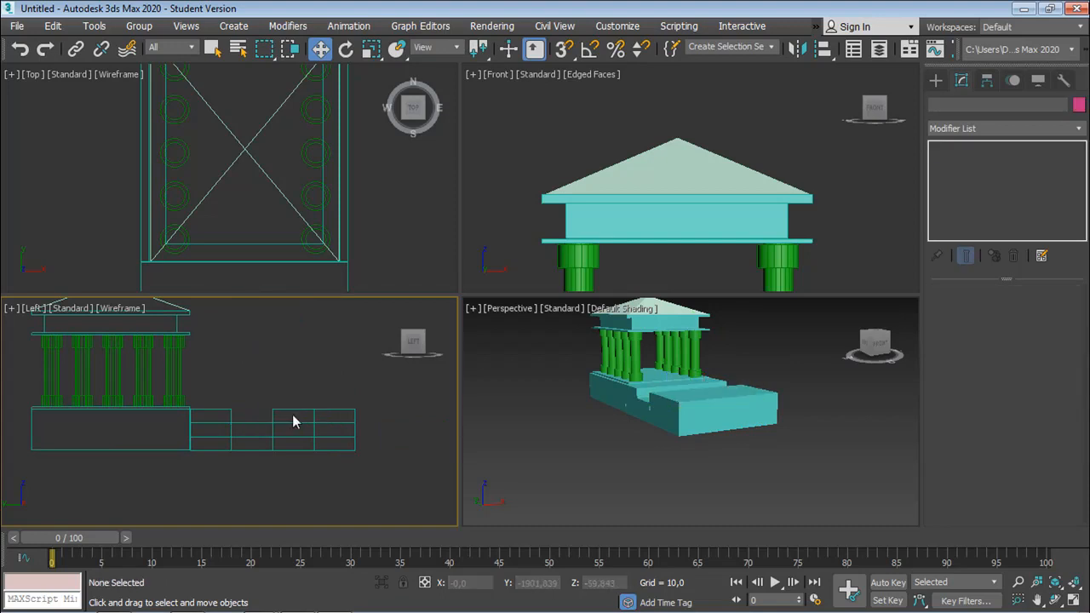
pyautogui.click(293, 416)
pyautogui.click(321, 435)
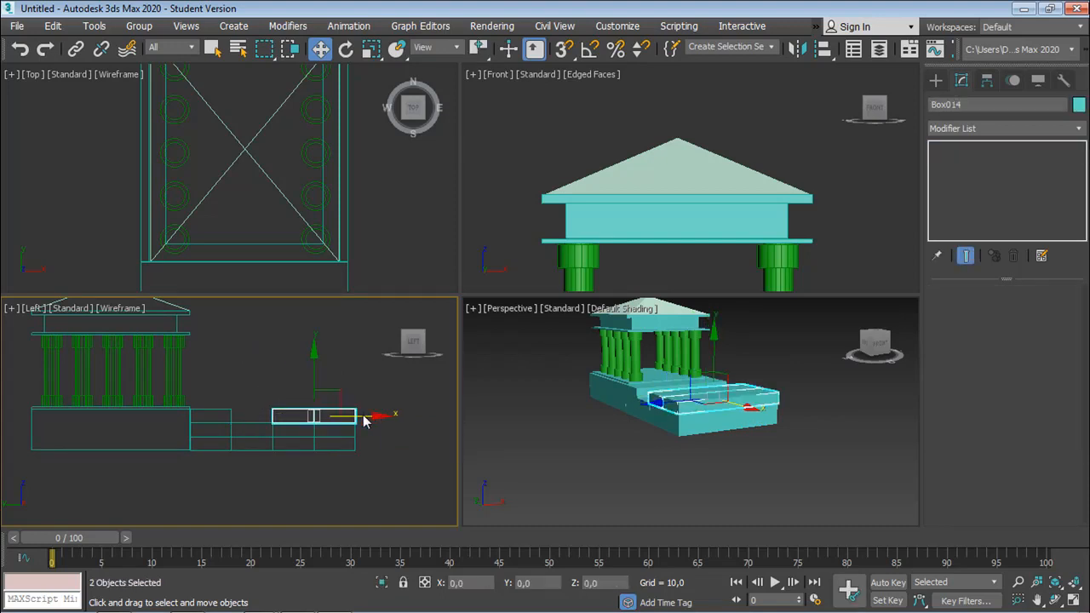
pyautogui.moveTo(284, 406); pyautogui.dragTo(355, 434)
pyautogui.press('Delete')
pyautogui.click(344, 439)
pyautogui.press('Delete')
# Step: Examine the three front steps up close, and maximize the perspective view to inspect the whole building from different angles
pyautogui.scroll(6, 734, 441)
pyautogui.click(629, 449)
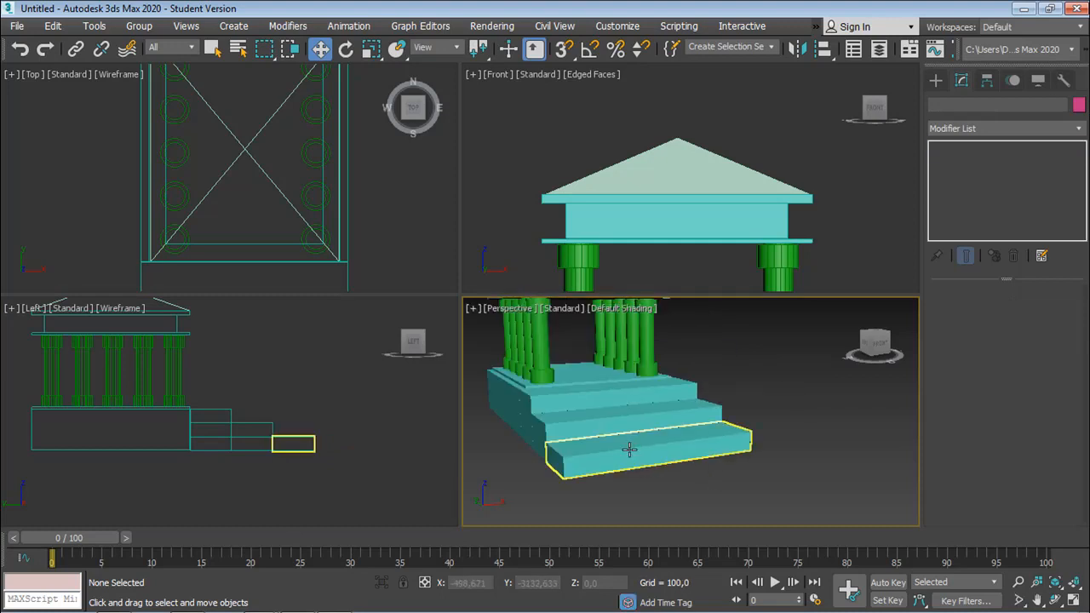
pyautogui.click(629, 449)
pyautogui.click(619, 415)
pyautogui.click(611, 399)
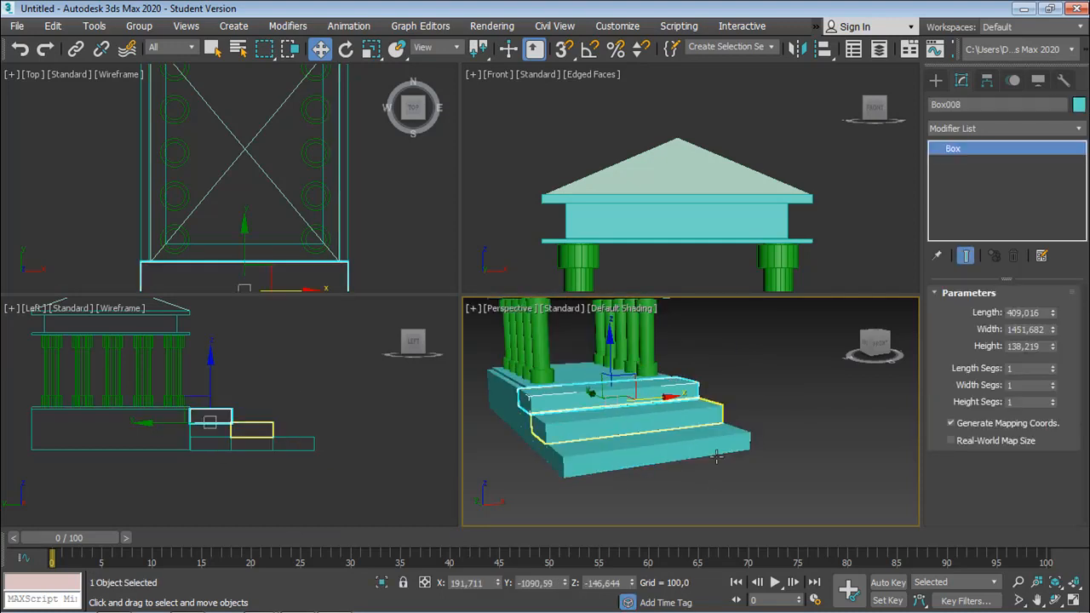
pyautogui.press('Delete')
pyautogui.click(1053, 600)
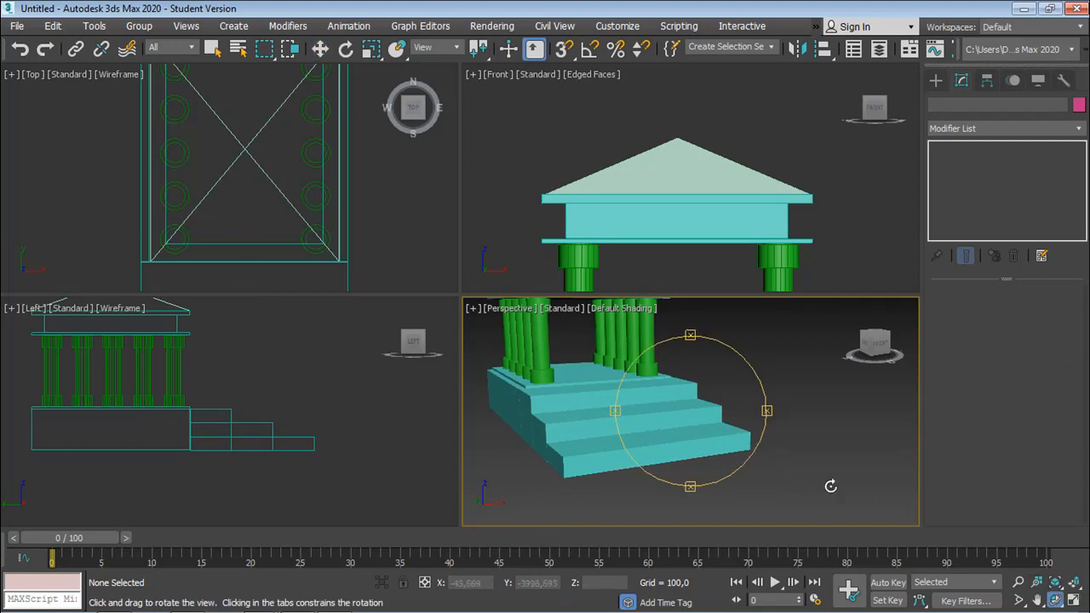
pyautogui.hotkey('alt', 'w')
pyautogui.moveTo(477, 316); pyautogui.dragTo(717, 342)
pyautogui.moveTo(607, 359); pyautogui.dragTo(516, 333)
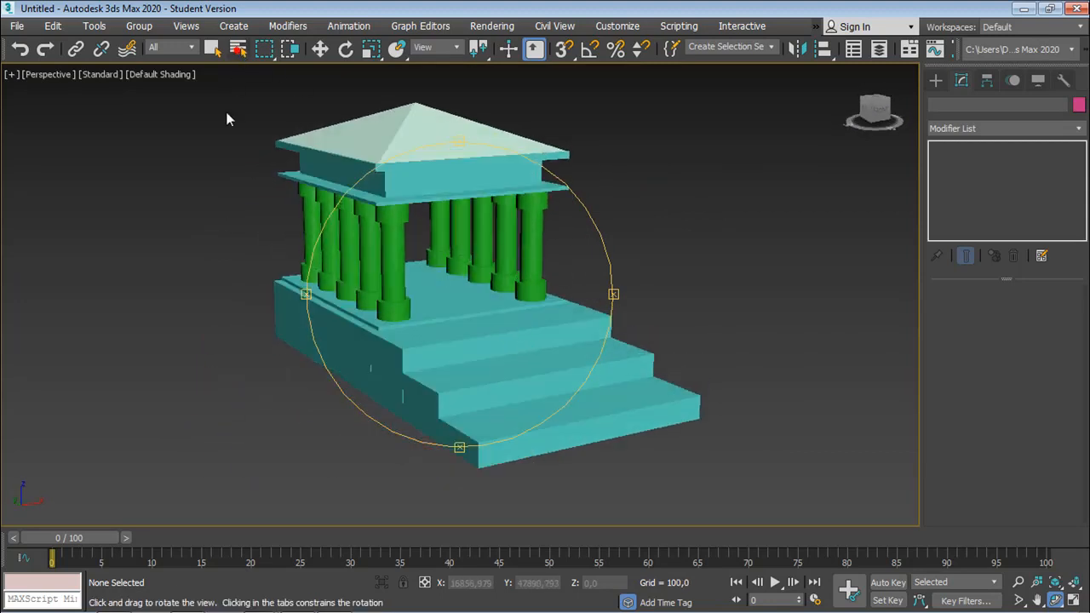
# Step: Select the slab directly beneath the pyramid roof, Box004, by name from the scene's object list
pyautogui.press('h')
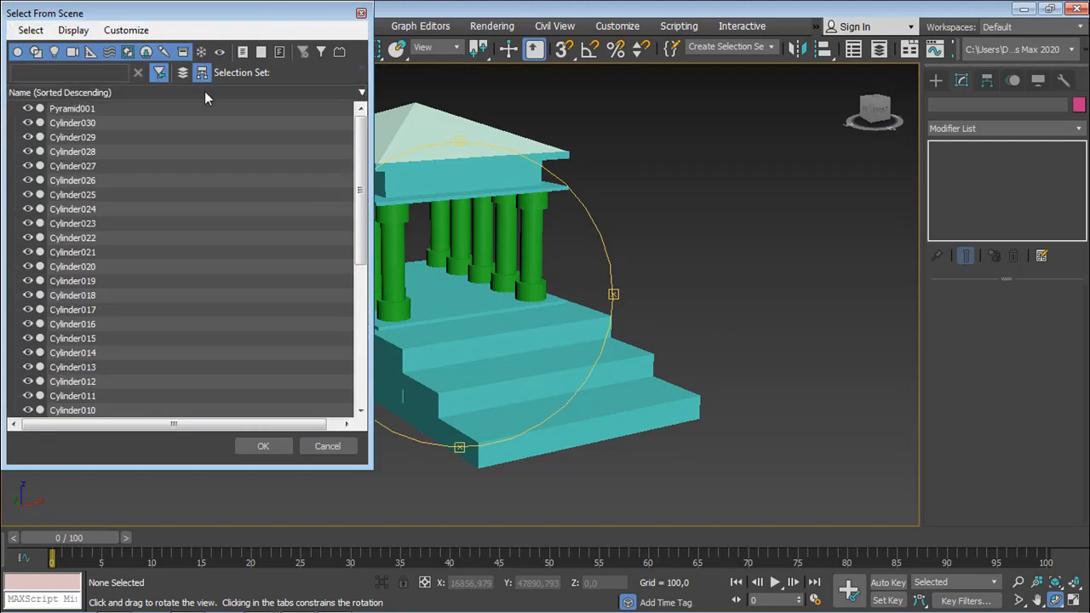
pyautogui.click(72, 181)
pyautogui.click(72, 267)
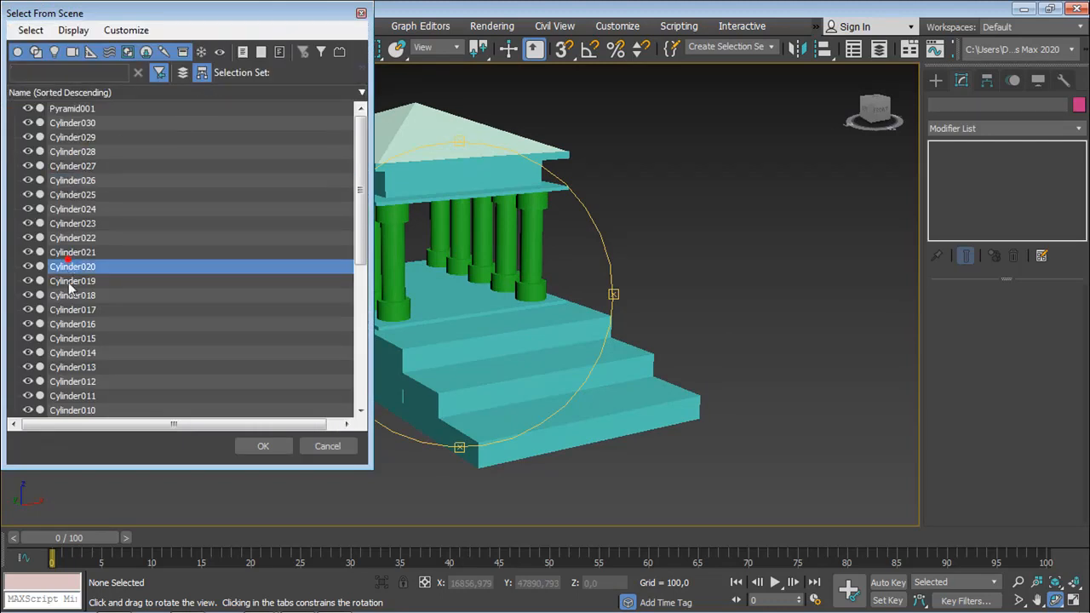
pyautogui.click(72, 309)
pyautogui.moveTo(361, 178); pyautogui.dragTo(346, 324)
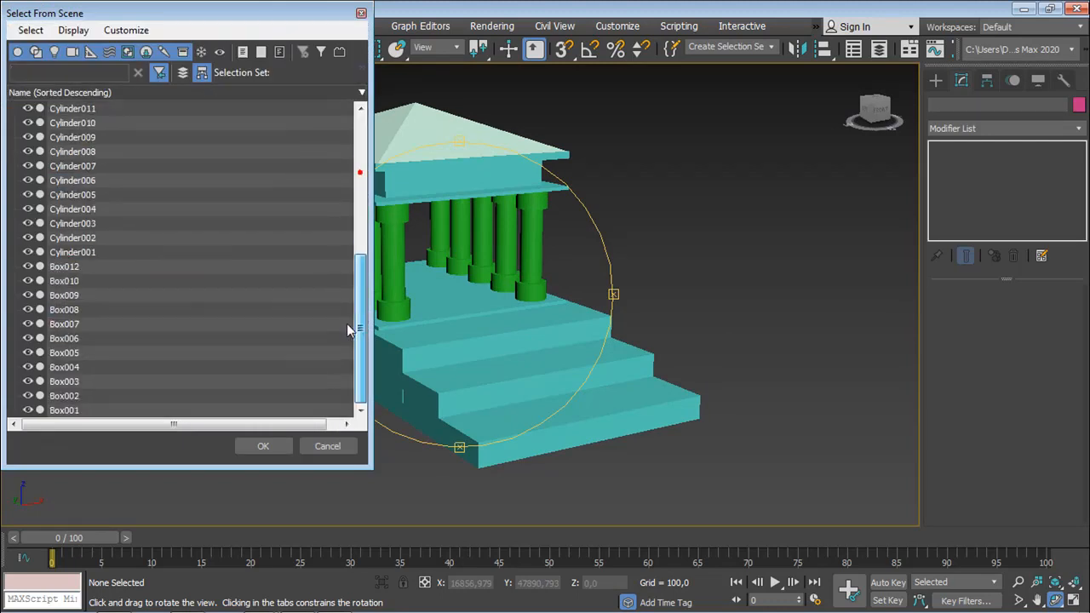
pyautogui.click(77, 371)
pyautogui.click(245, 447)
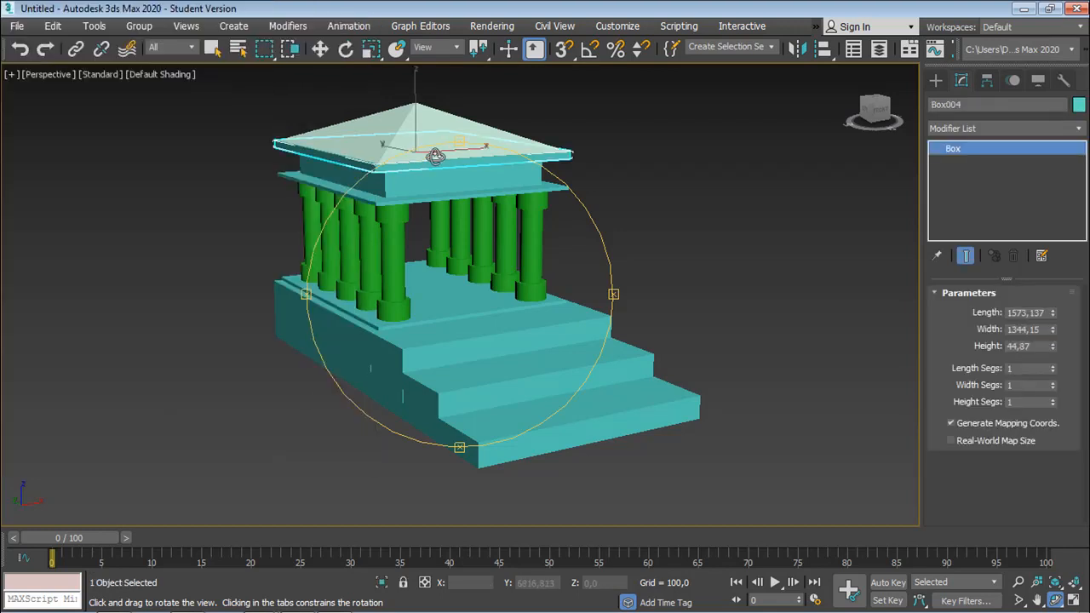
pyautogui.moveTo(483, 331); pyautogui.dragTo(442, 322)
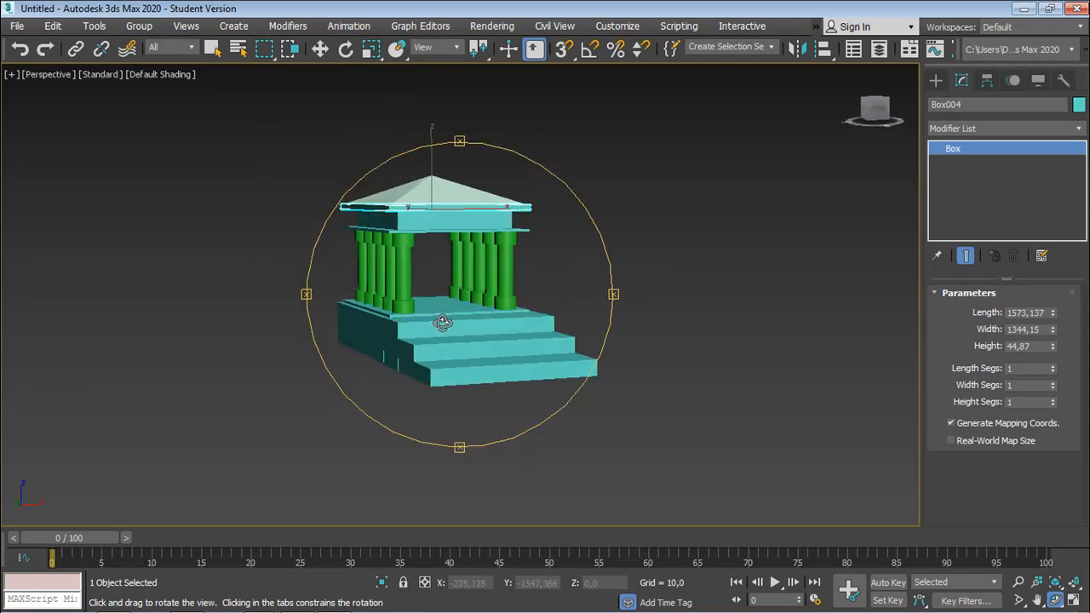